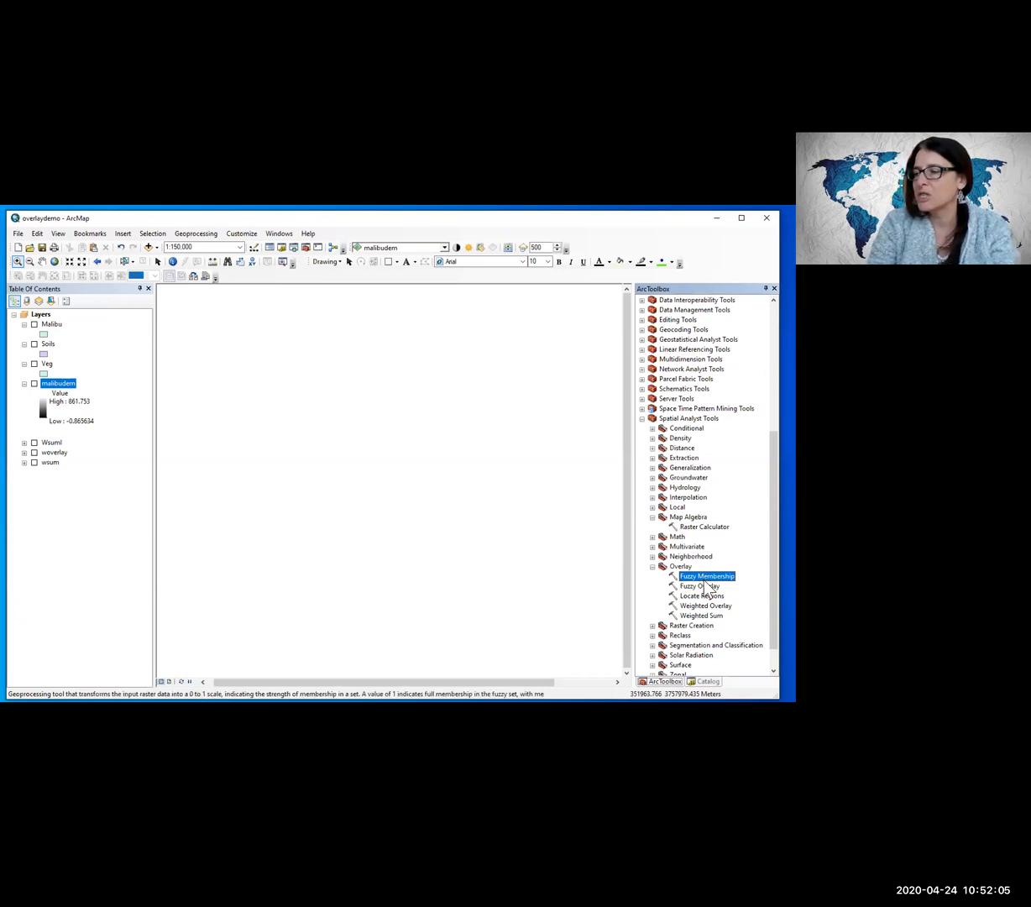
# Step: Create a new model in the Overlay.tbx toolbox inside the D:\TEMP\481\Overlay folder
pyautogui.click(705, 586)
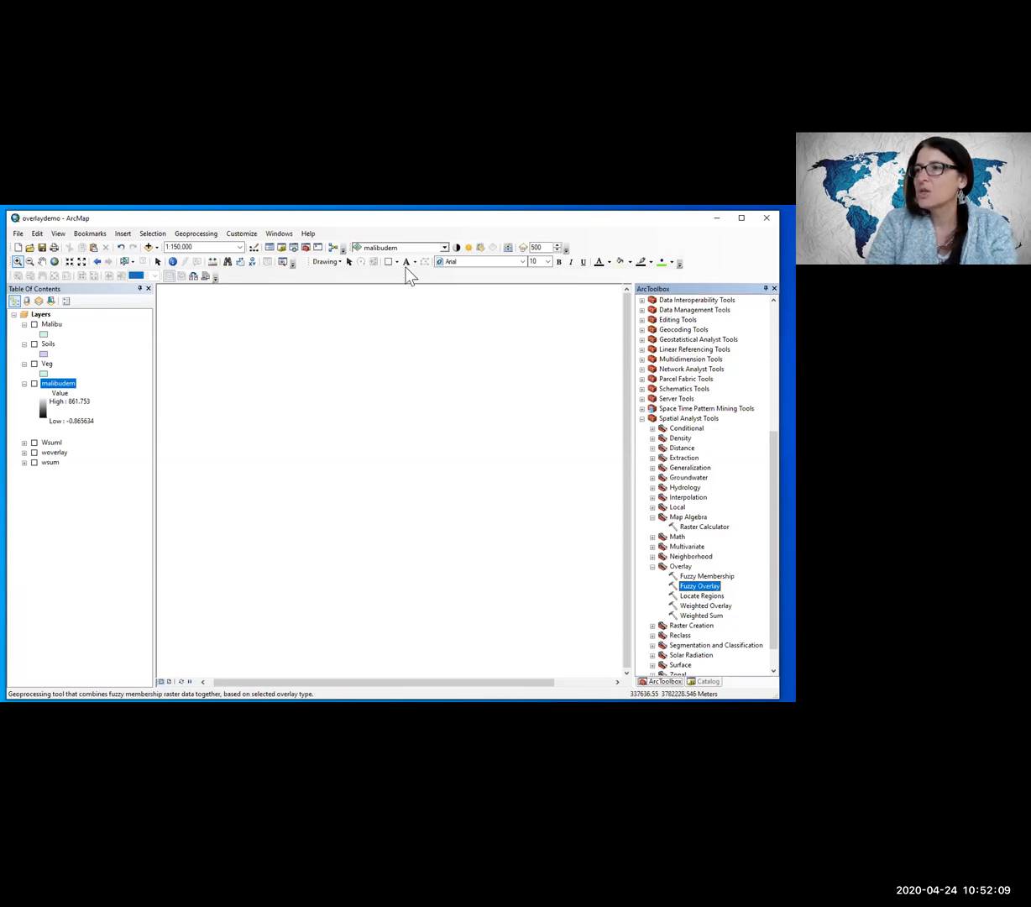
pyautogui.click(283, 247)
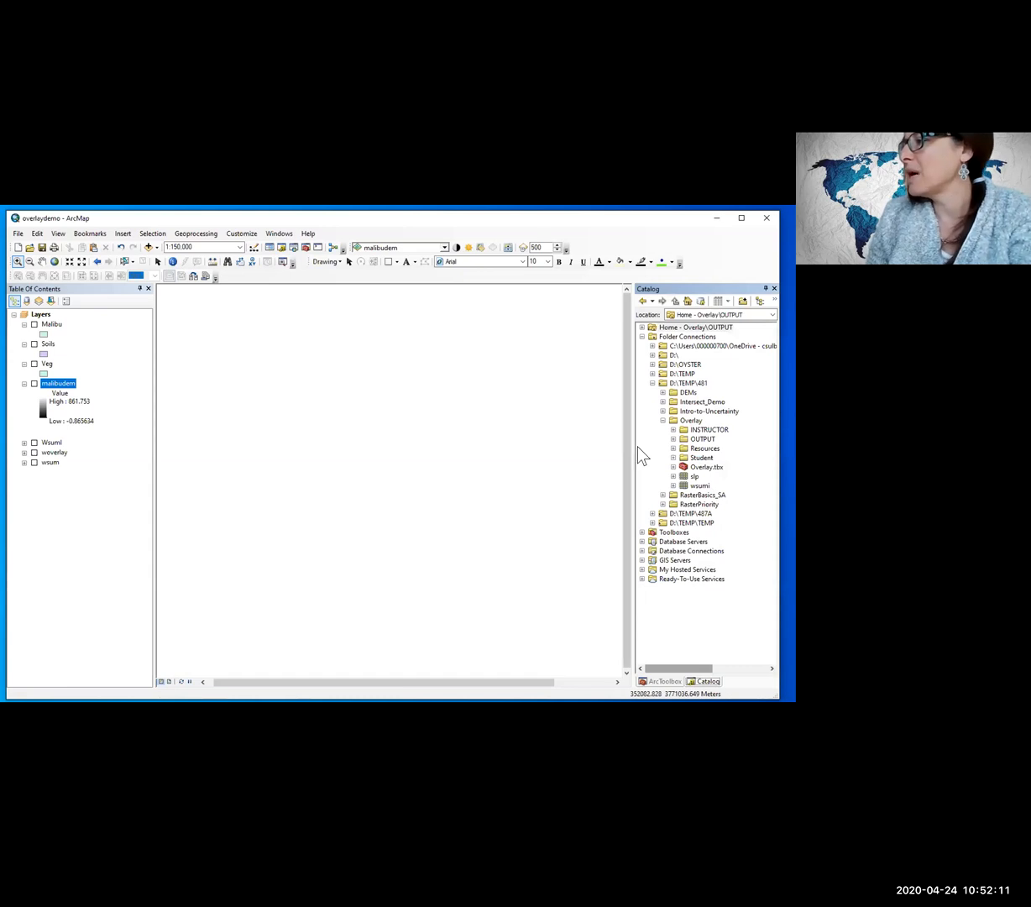
pyautogui.click(673, 467)
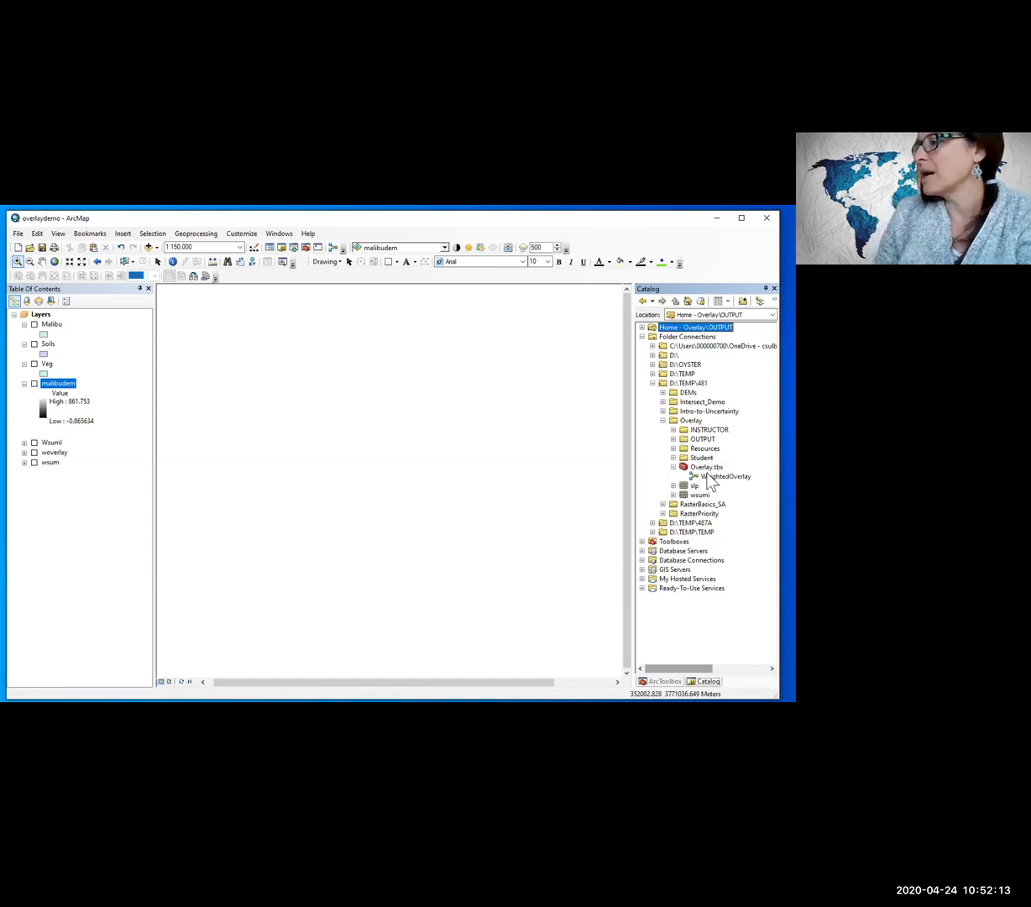
pyautogui.click(715, 476)
pyautogui.click(694, 468)
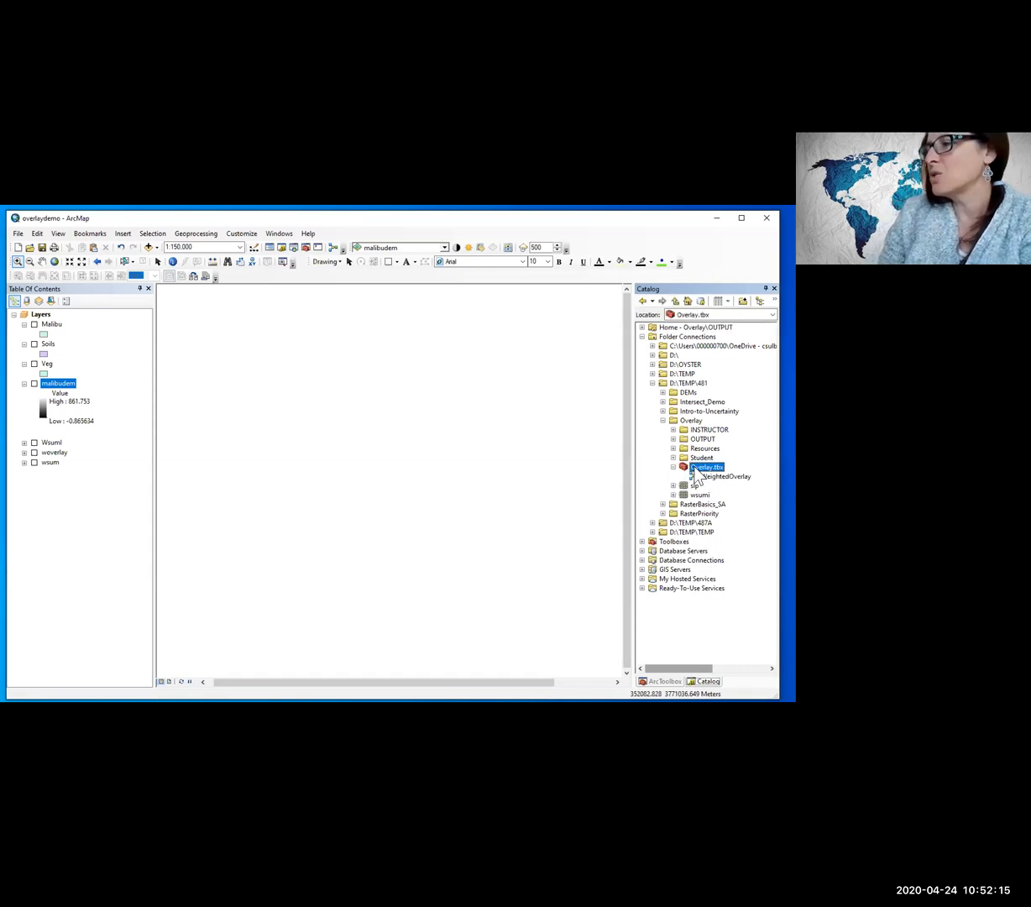
pyautogui.rightClick(696, 469)
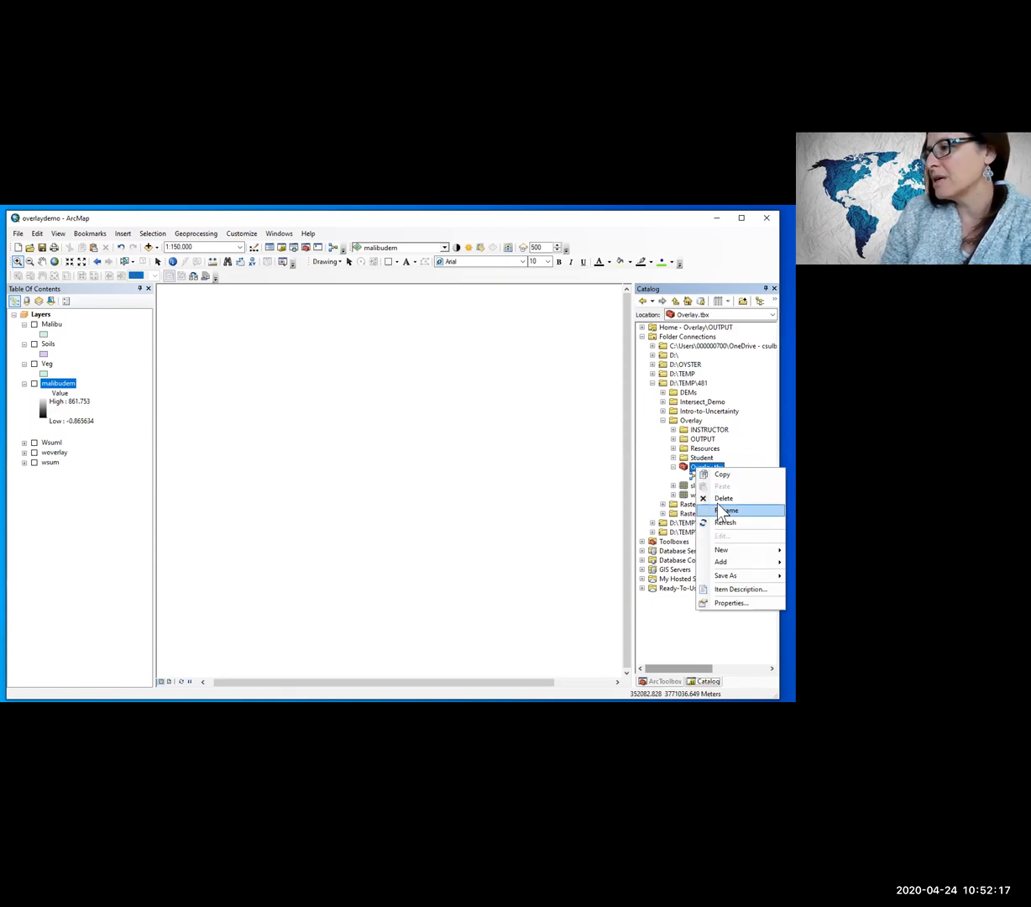
pyautogui.moveTo(721, 550)
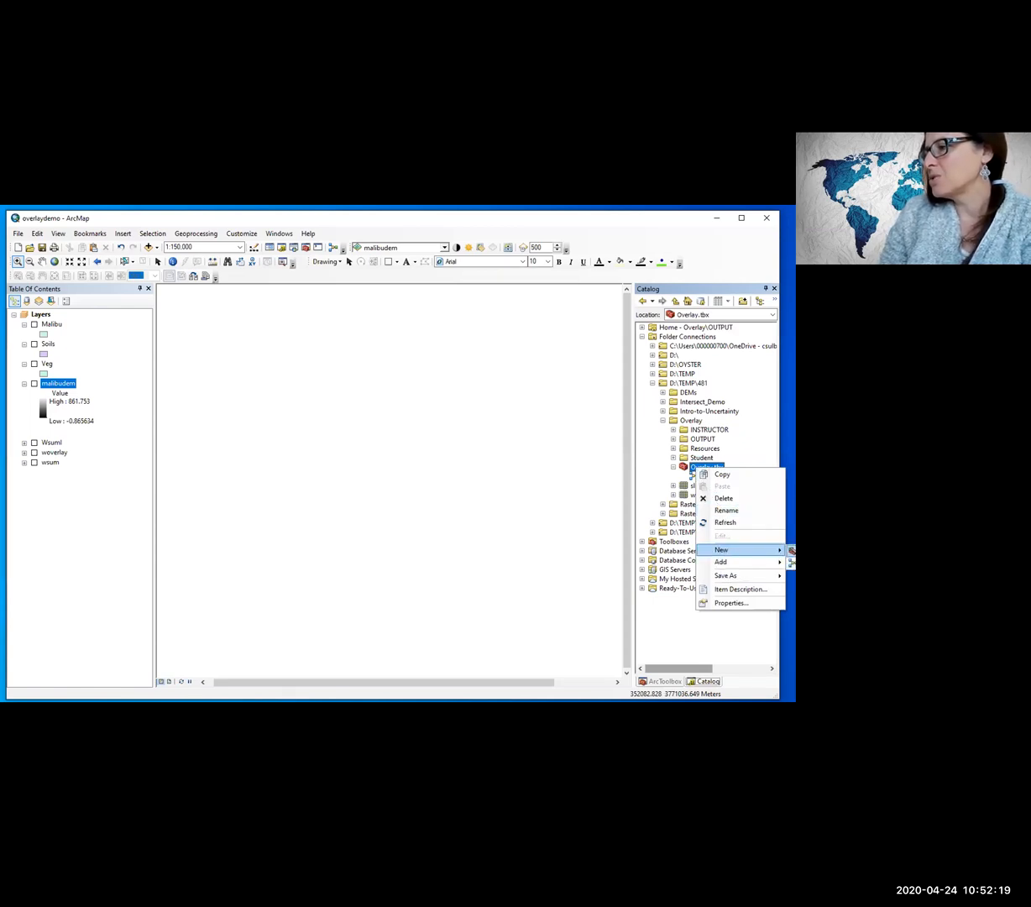
pyautogui.click(792, 561)
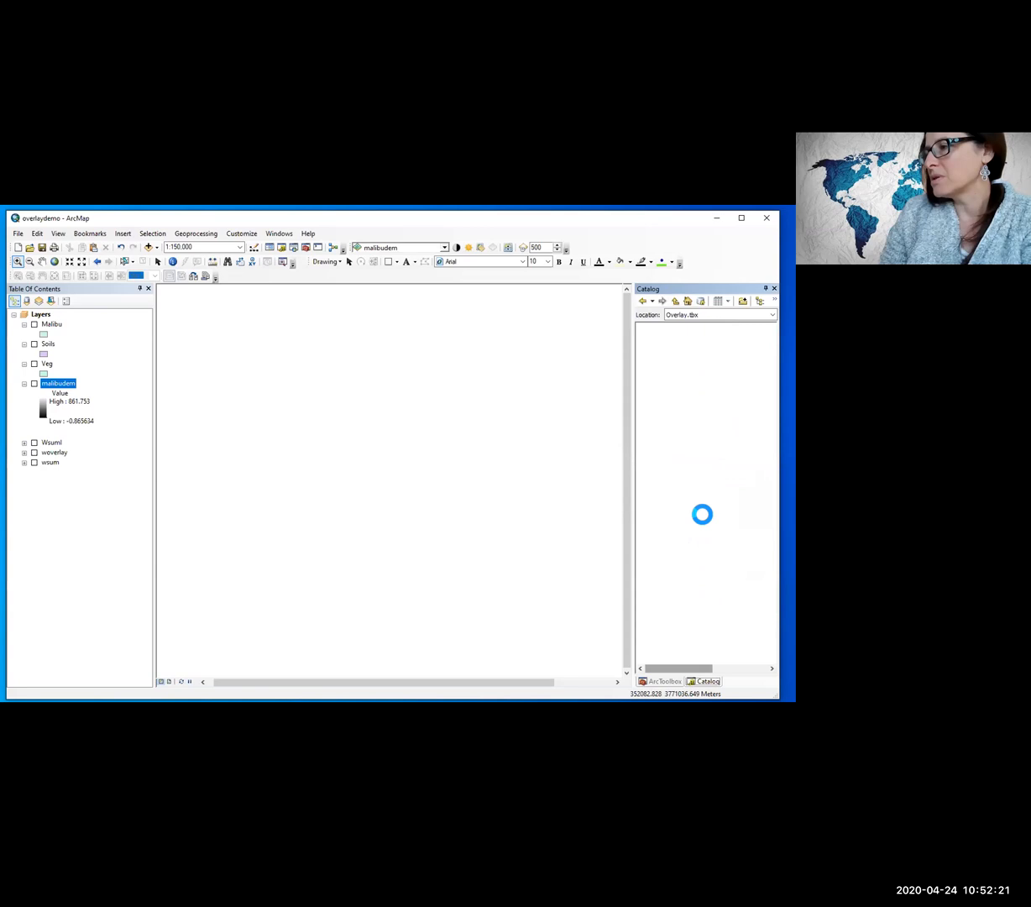
# Step: In the new model's properties, enable storing relative path names and set both the name and label to FuzzyOverlay
pyautogui.click(239, 355)
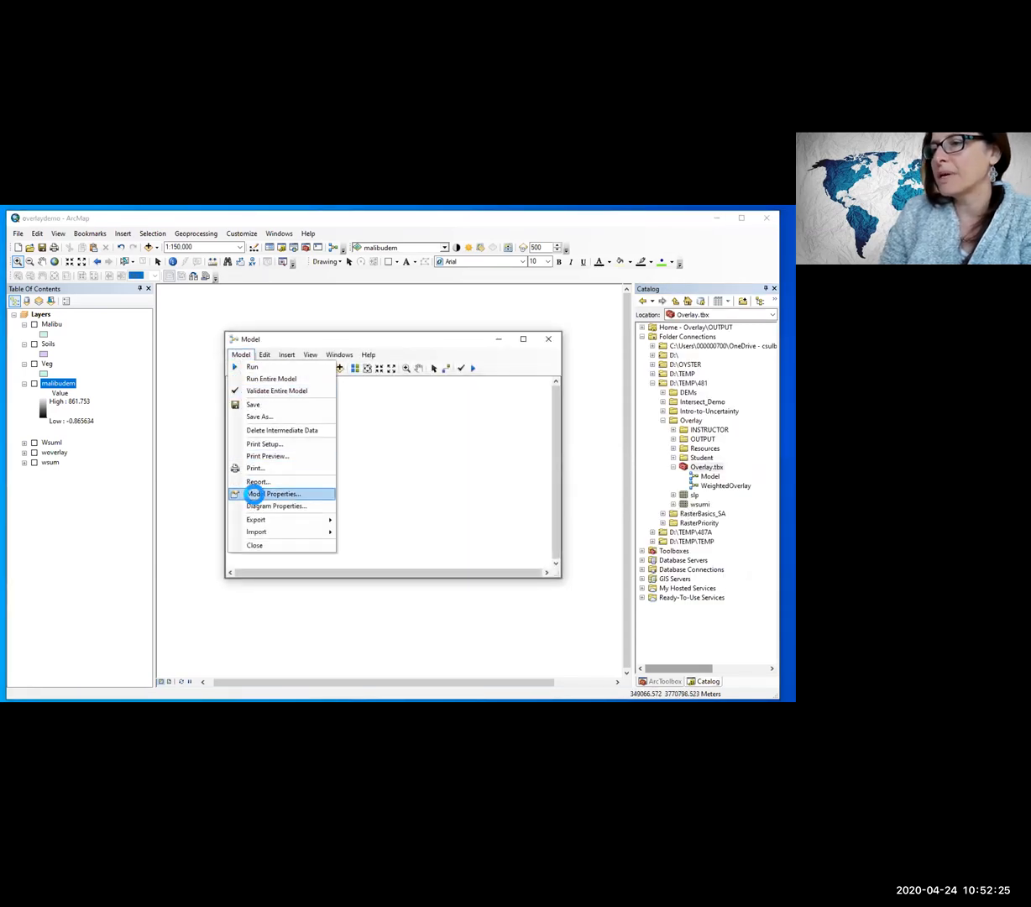
pyautogui.click(255, 495)
pyautogui.click(287, 533)
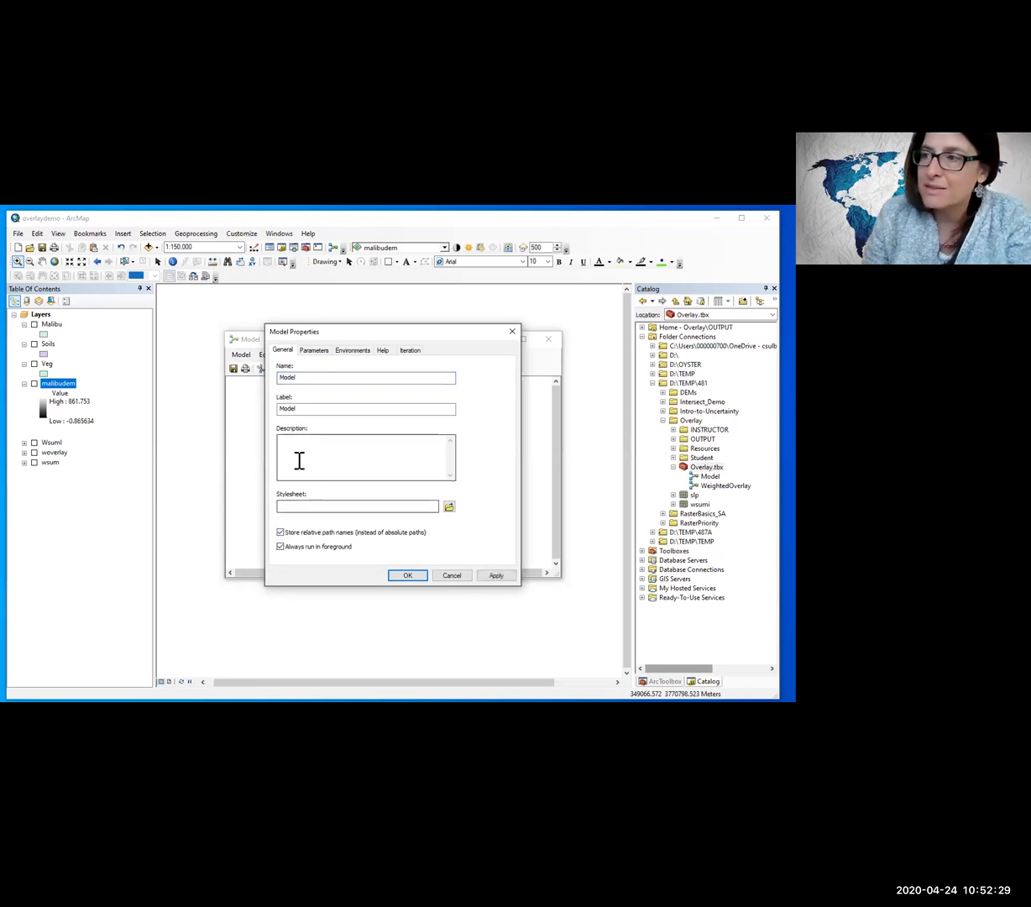
pyautogui.moveTo(298, 377); pyautogui.dragTo(244, 370)
pyautogui.write('P')
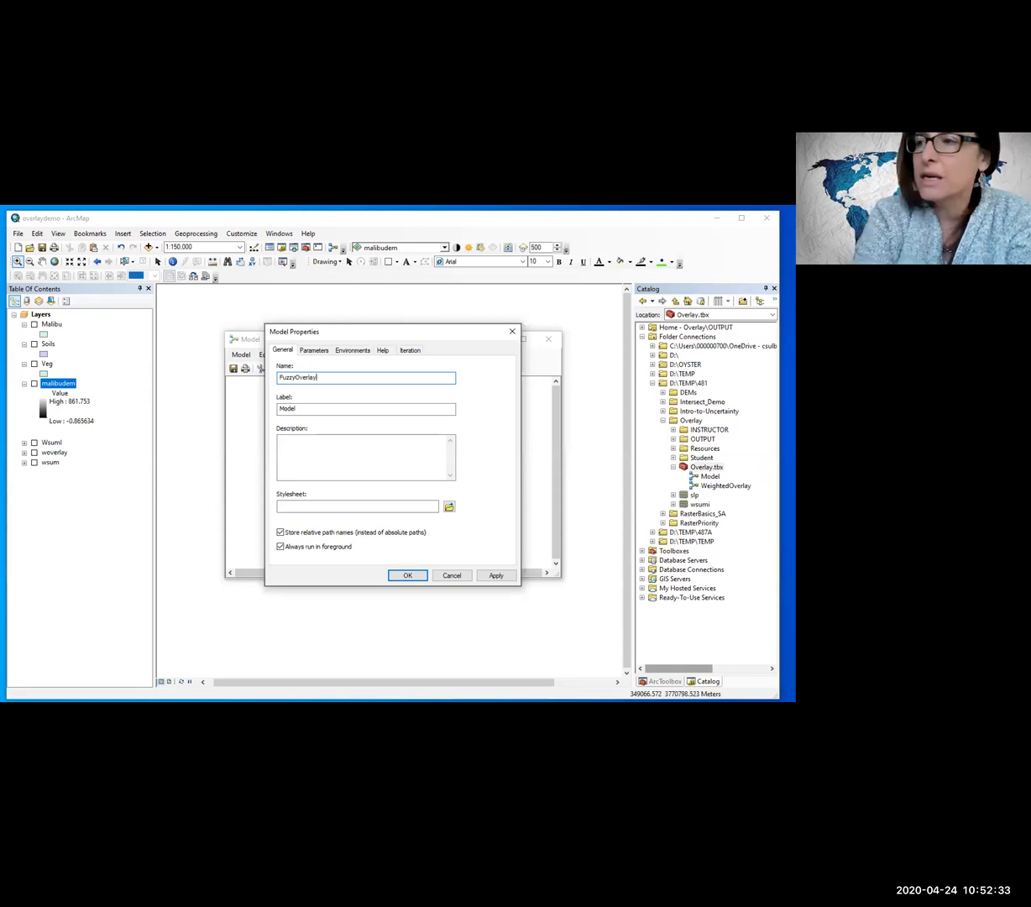
pyautogui.moveTo(296, 404); pyautogui.dragTo(206, 415)
pyautogui.write('FuzzyOverlay')
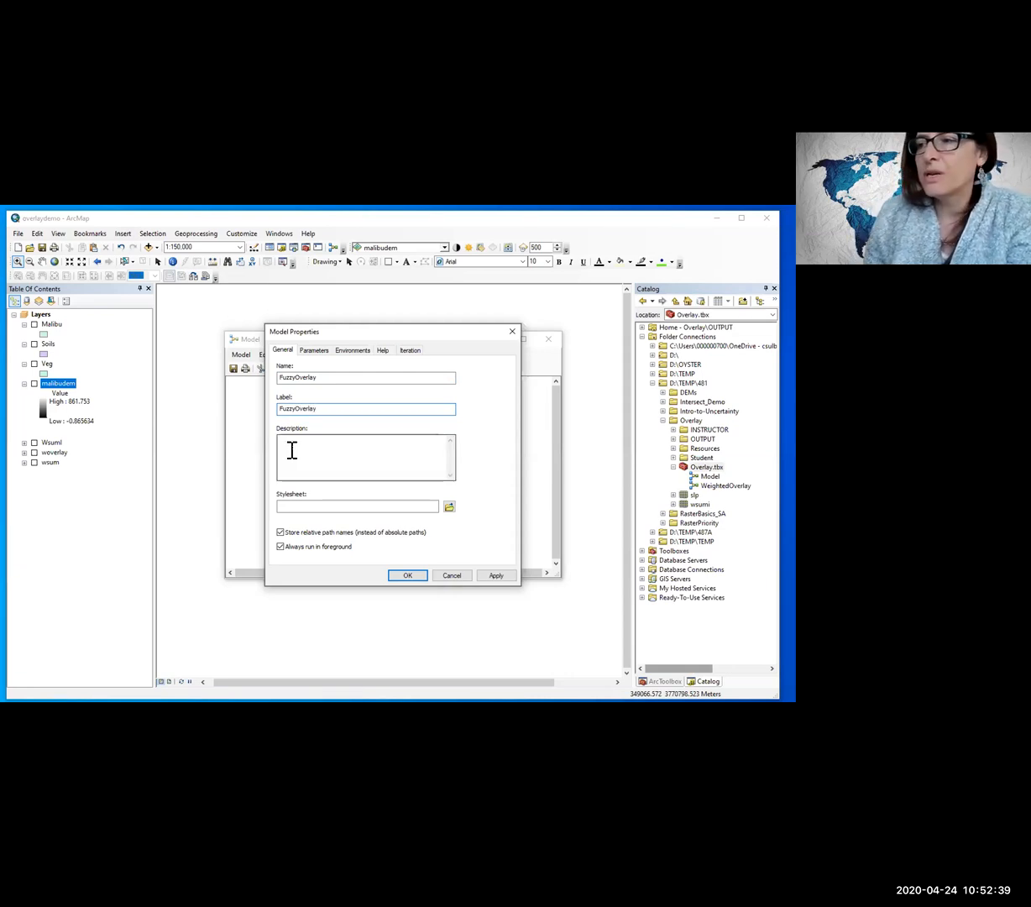
# Step: Enter the model description on three lines: "GEOG 481 Demo of Fuzzy Overlay 4/24/20", "Fire Hazard", "Criteria based on Elev, SLope, Aspect..."
pyautogui.click(291, 450)
pyautogui.write('GEOG 481 Demo of Fuzzy Overlay 4/24/20')
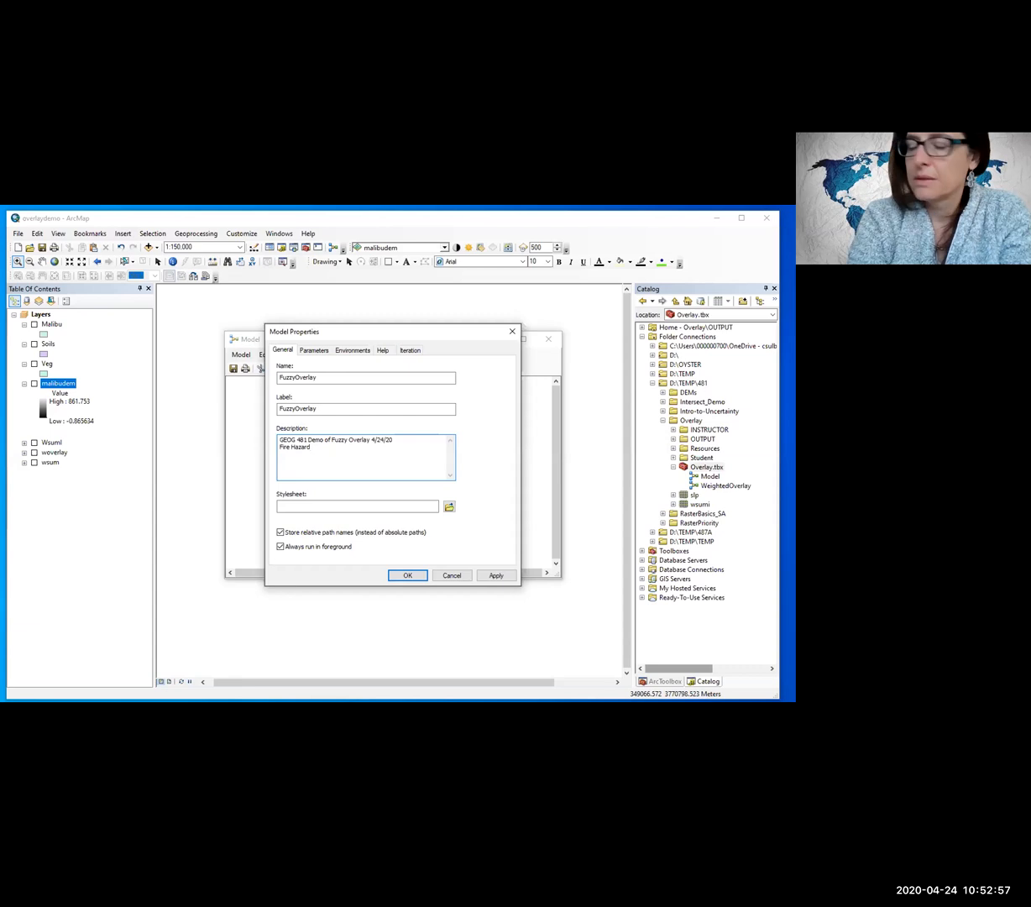
pyautogui.press('BackSpace')
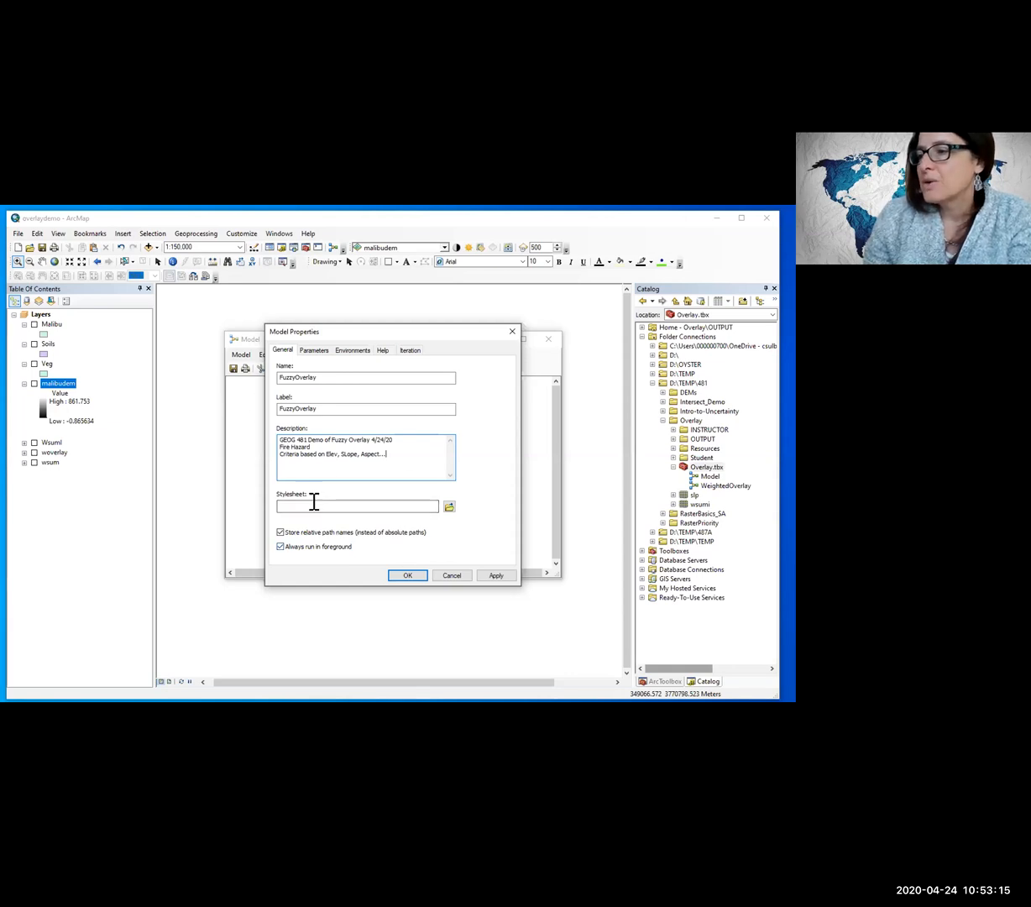
# Step: Mark Processing Extent, Raster Analysis and Workspace as the environment settings the model overrides
pyautogui.click(352, 349)
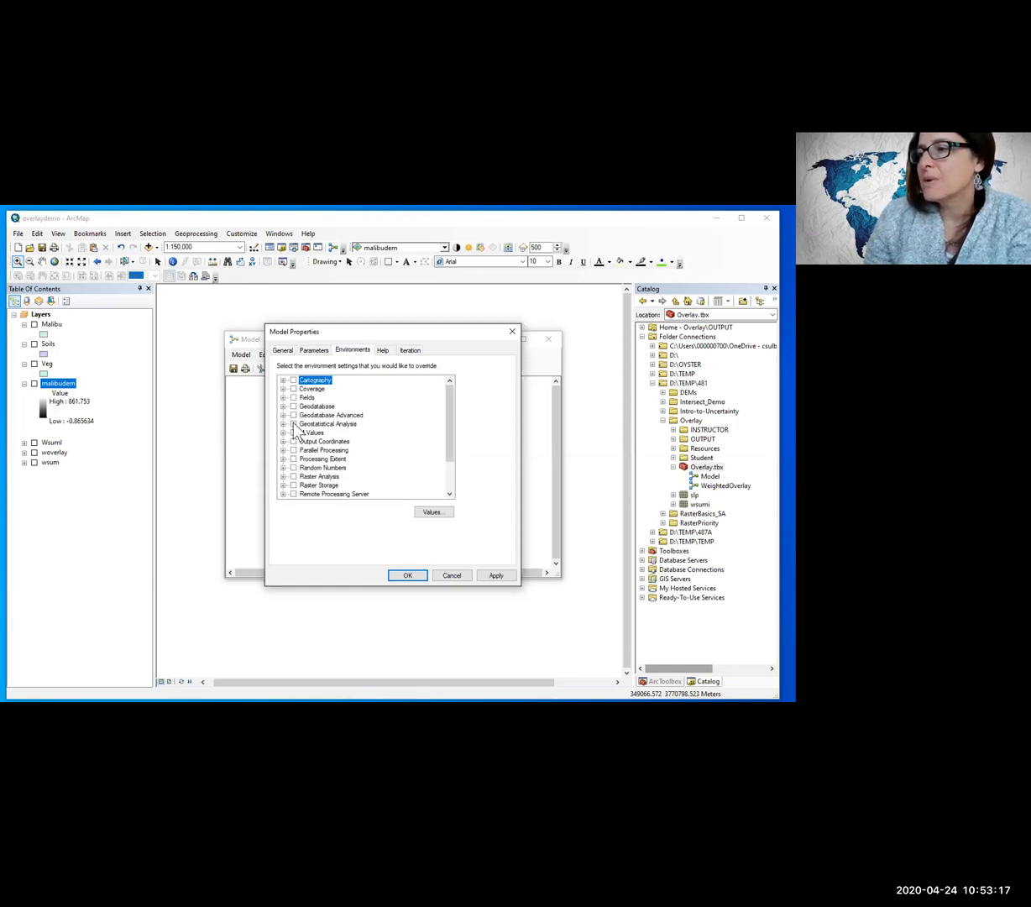
pyautogui.click(293, 458)
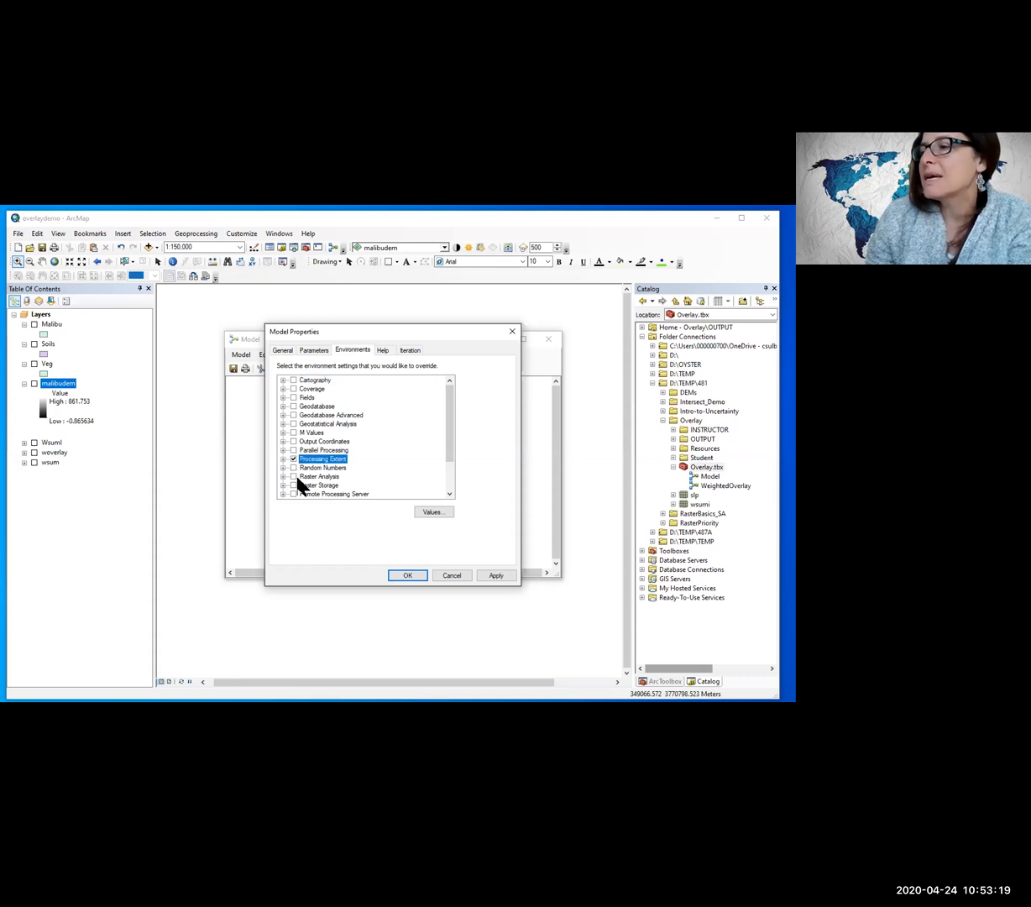
pyautogui.click(294, 476)
pyautogui.scroll(-1, 293, 474)
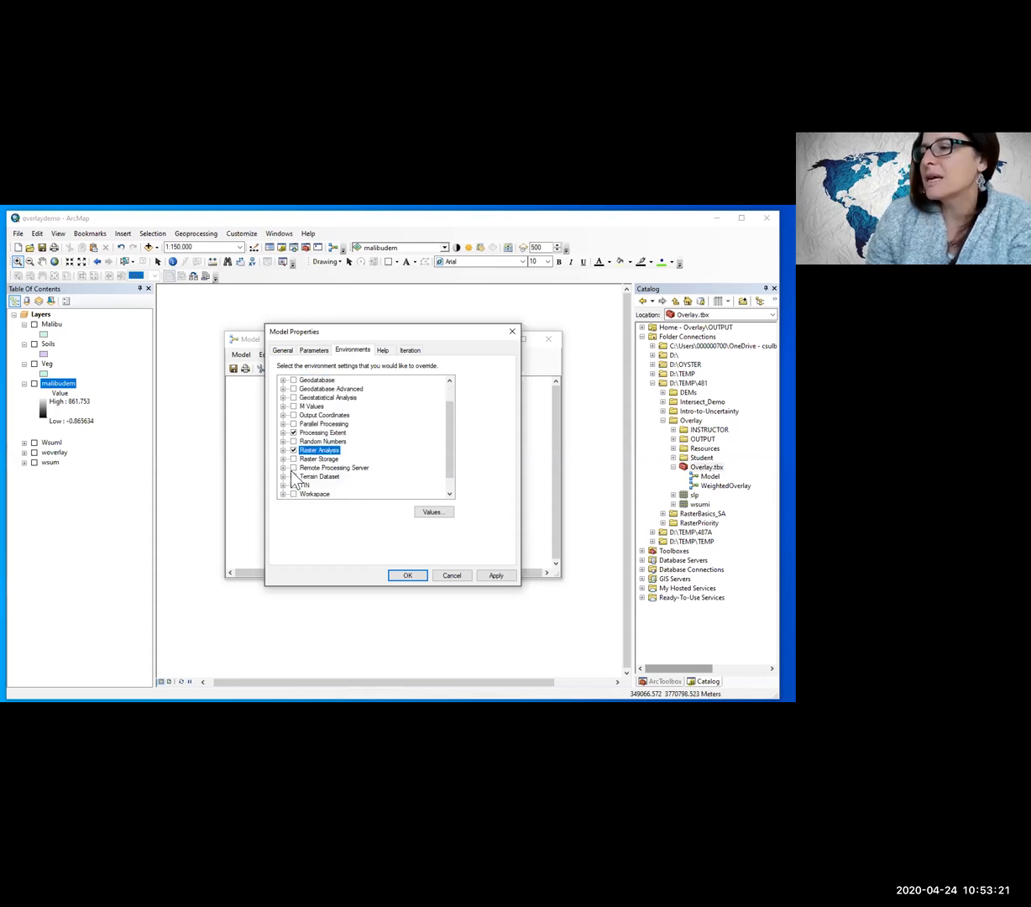
pyautogui.click(293, 494)
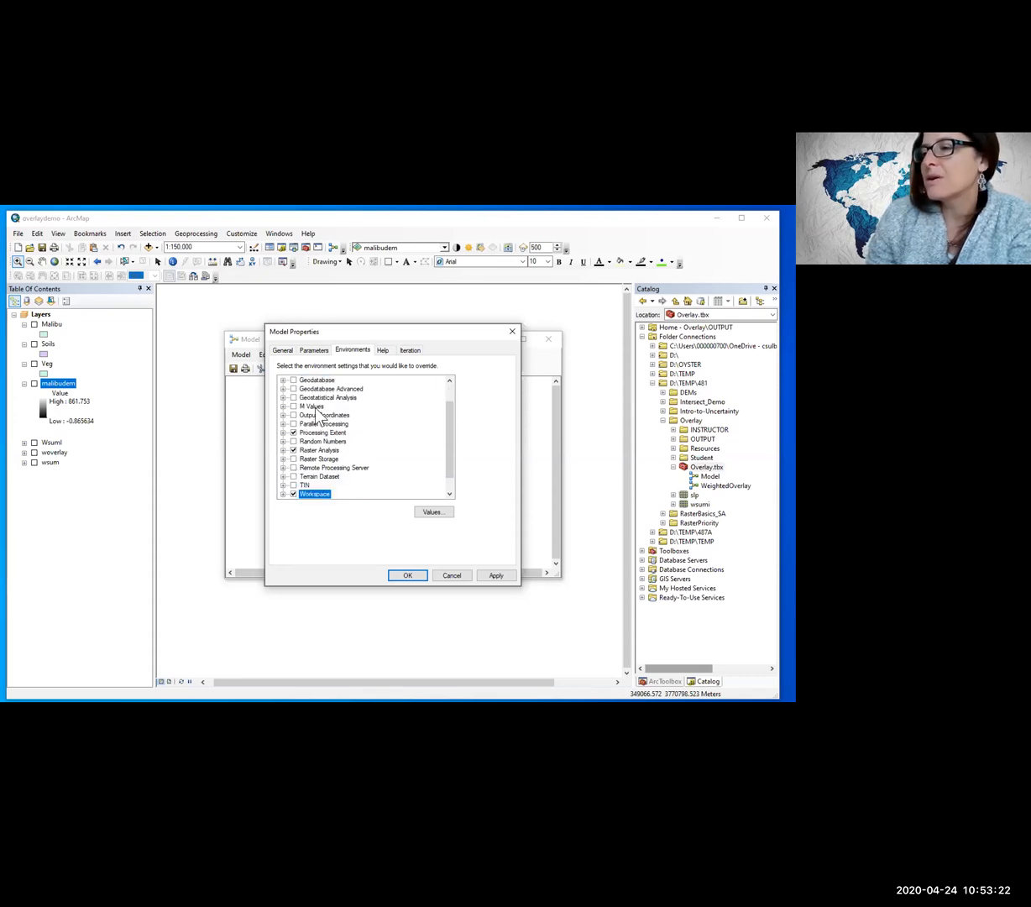
# Step: Set the model's current and scratch workspaces to the D:\TEMP\481\Overlay\OUTPUT folder
pyautogui.click(433, 514)
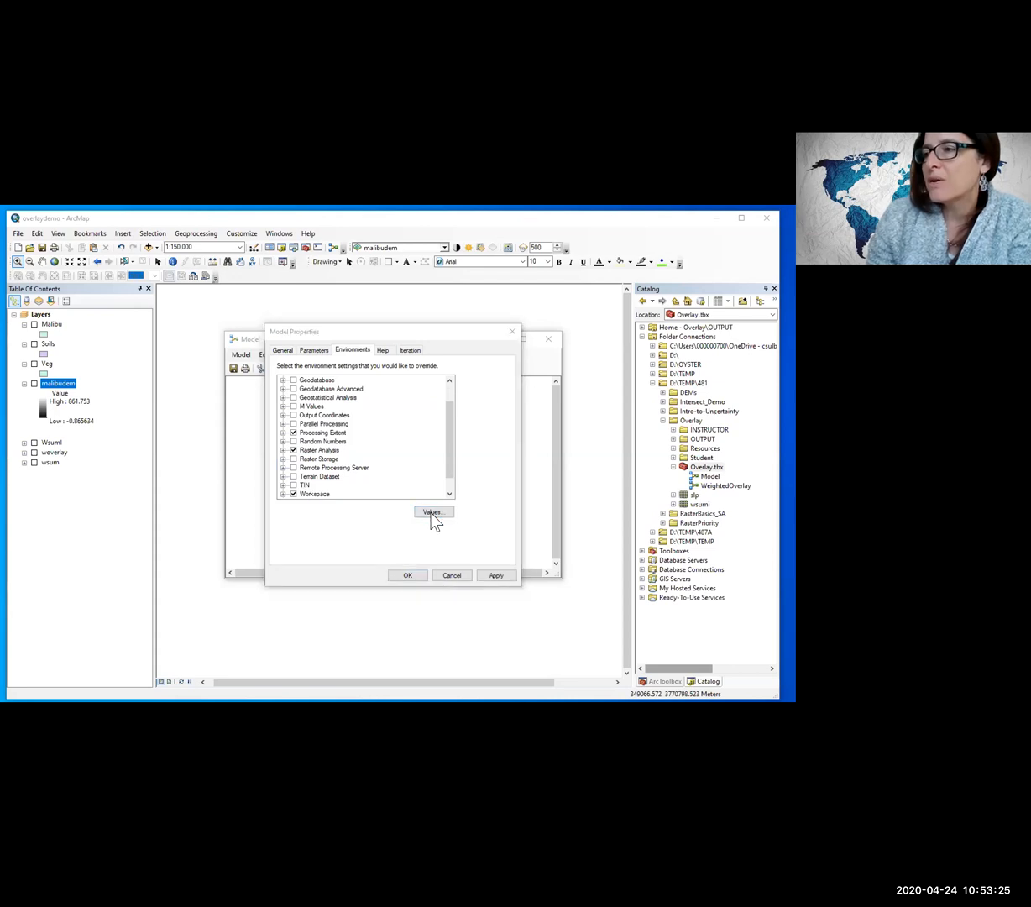
pyautogui.click(244, 297)
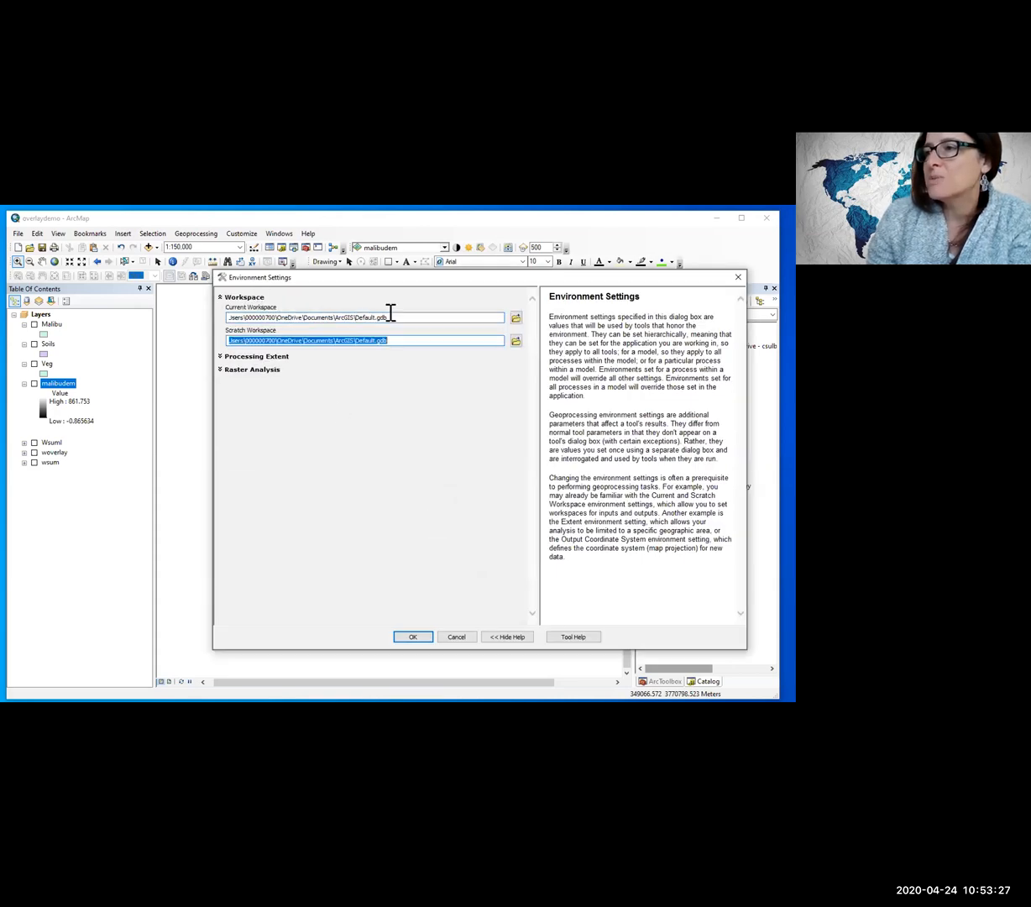
pyautogui.click(516, 318)
pyautogui.click(371, 418)
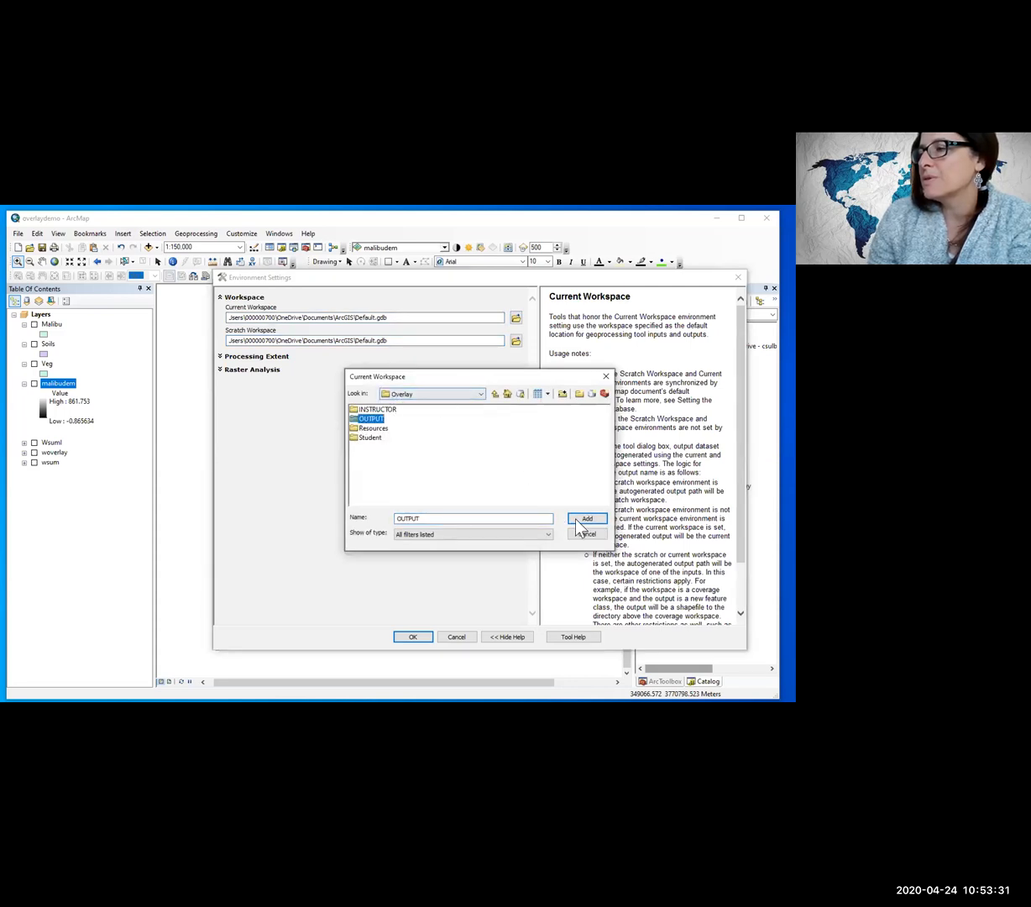
pyautogui.click(581, 519)
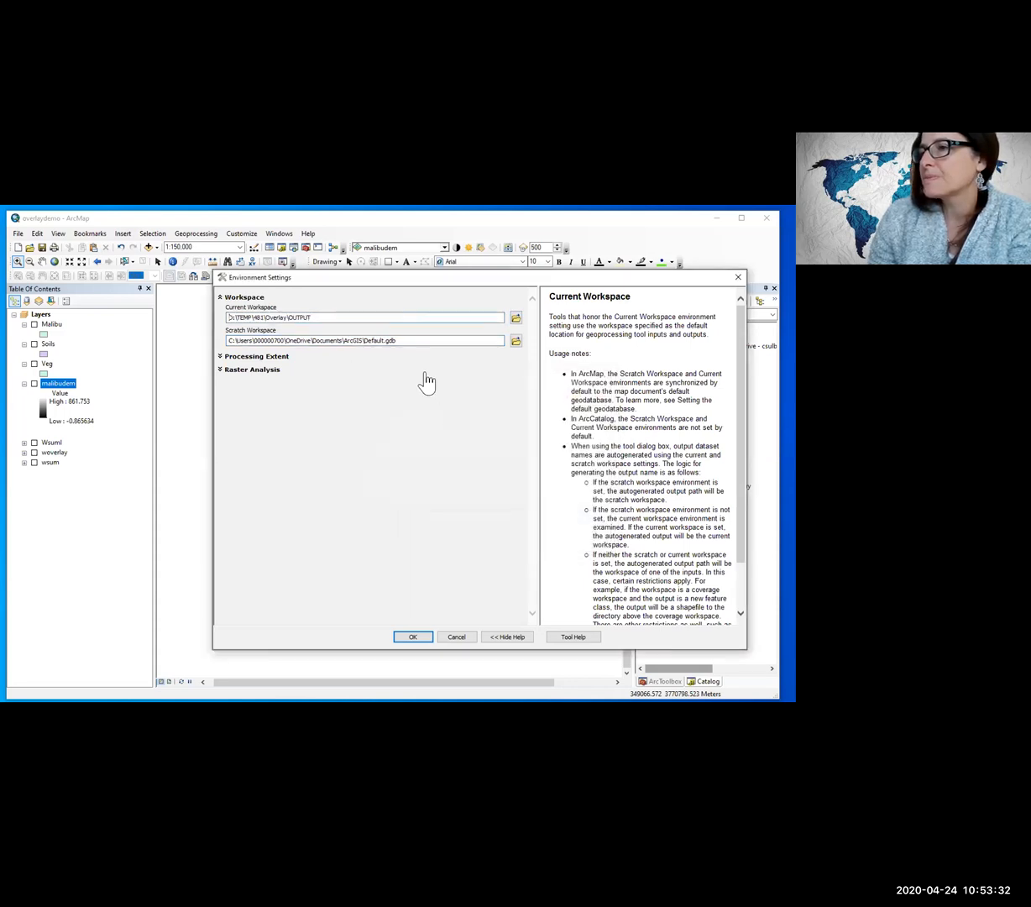
pyautogui.click(516, 342)
pyautogui.click(371, 419)
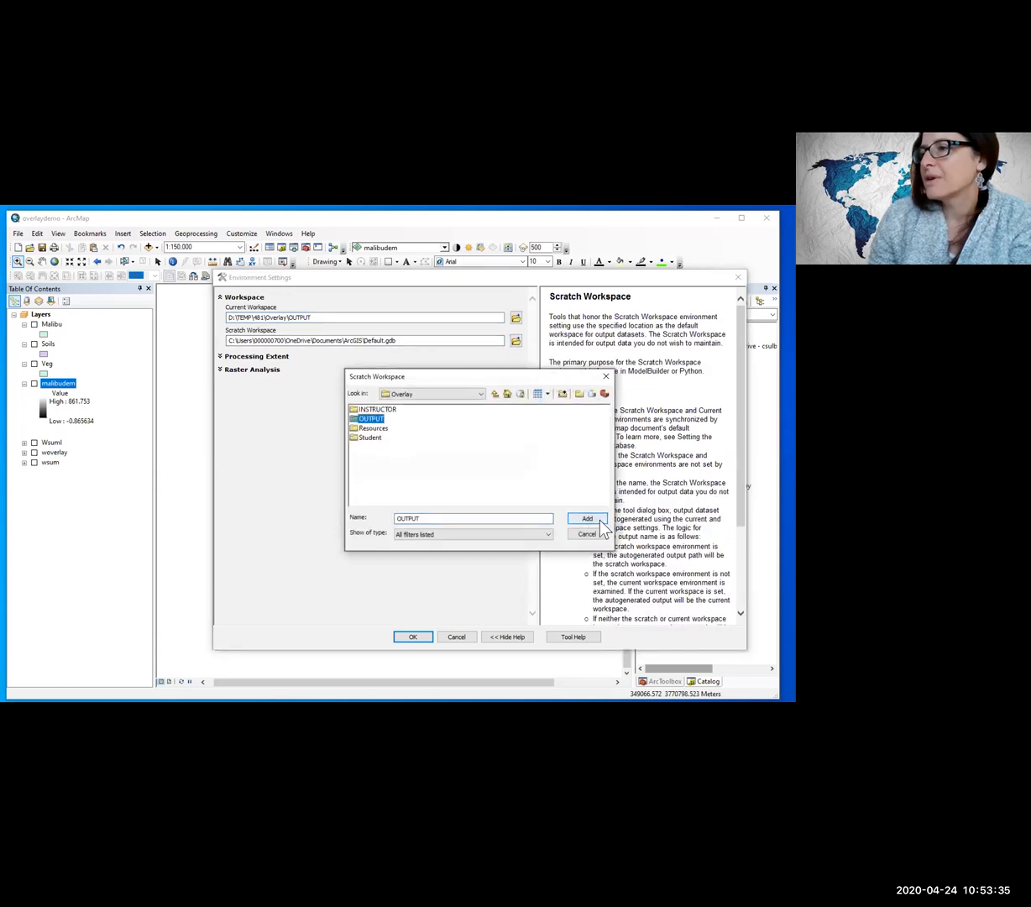
pyautogui.click(599, 522)
# Step: Set the model's processing extent to Same as layer malibudem
pyautogui.click(256, 356)
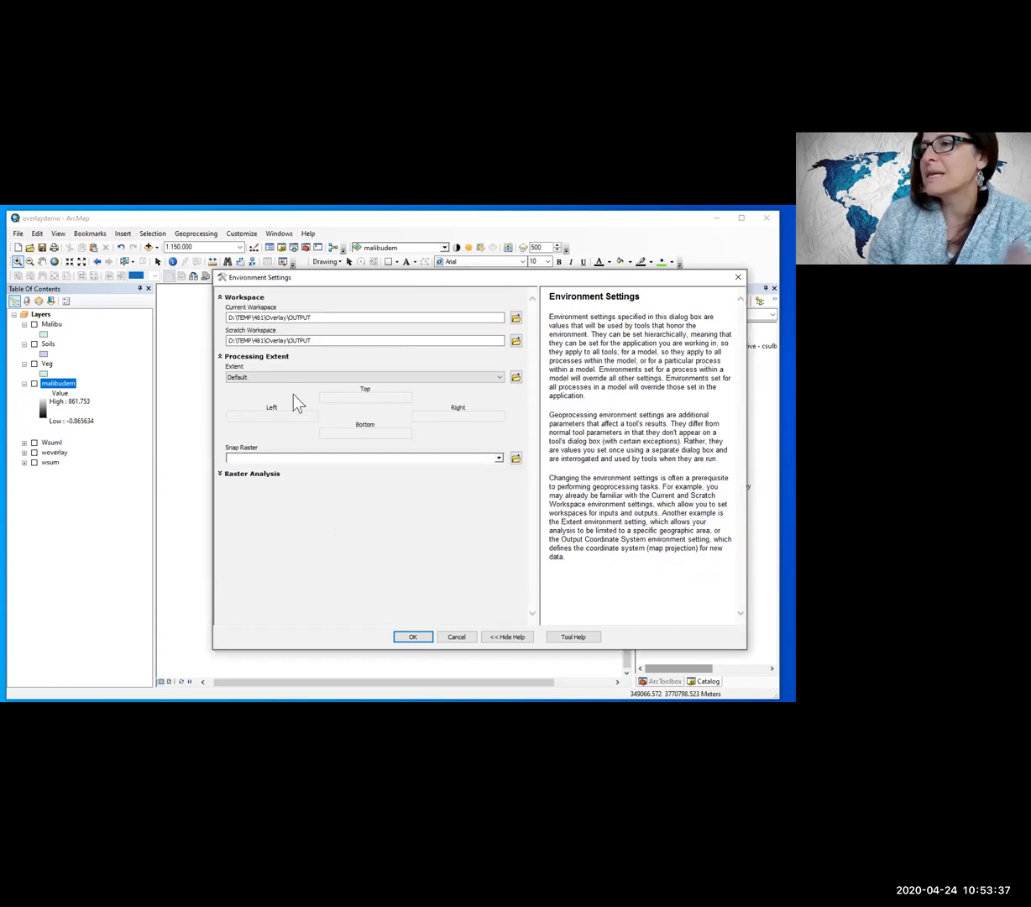
pyautogui.click(277, 377)
pyautogui.click(279, 445)
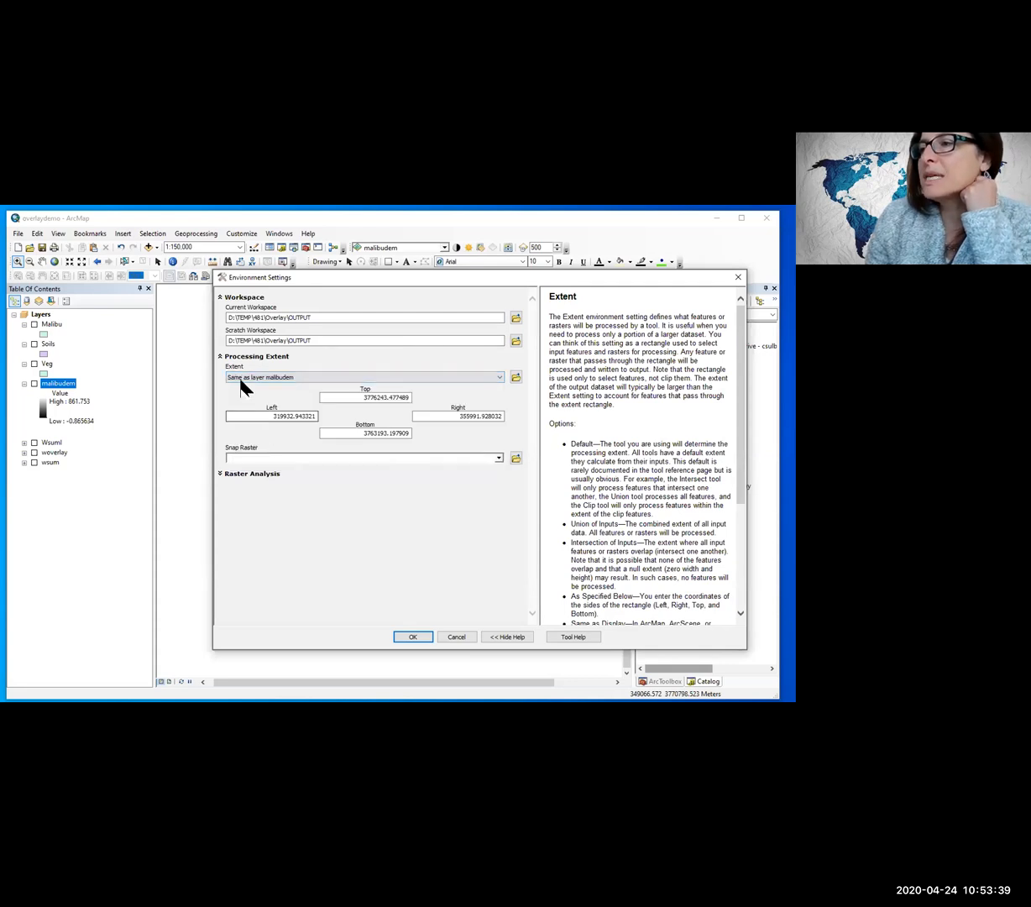
# Step: Set the raster analysis cell size to Same as layer malibudem and the mask to Malibu, and apply the model properties
pyautogui.click(221, 473)
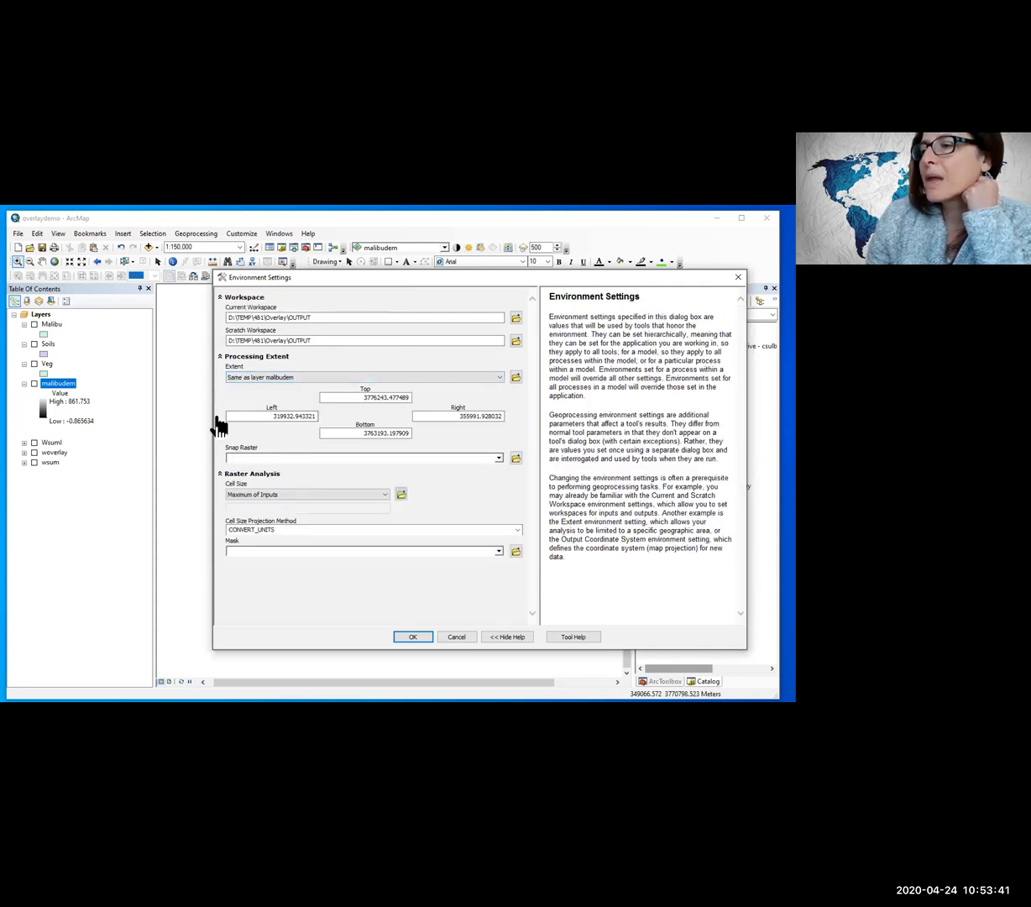
pyautogui.click(385, 494)
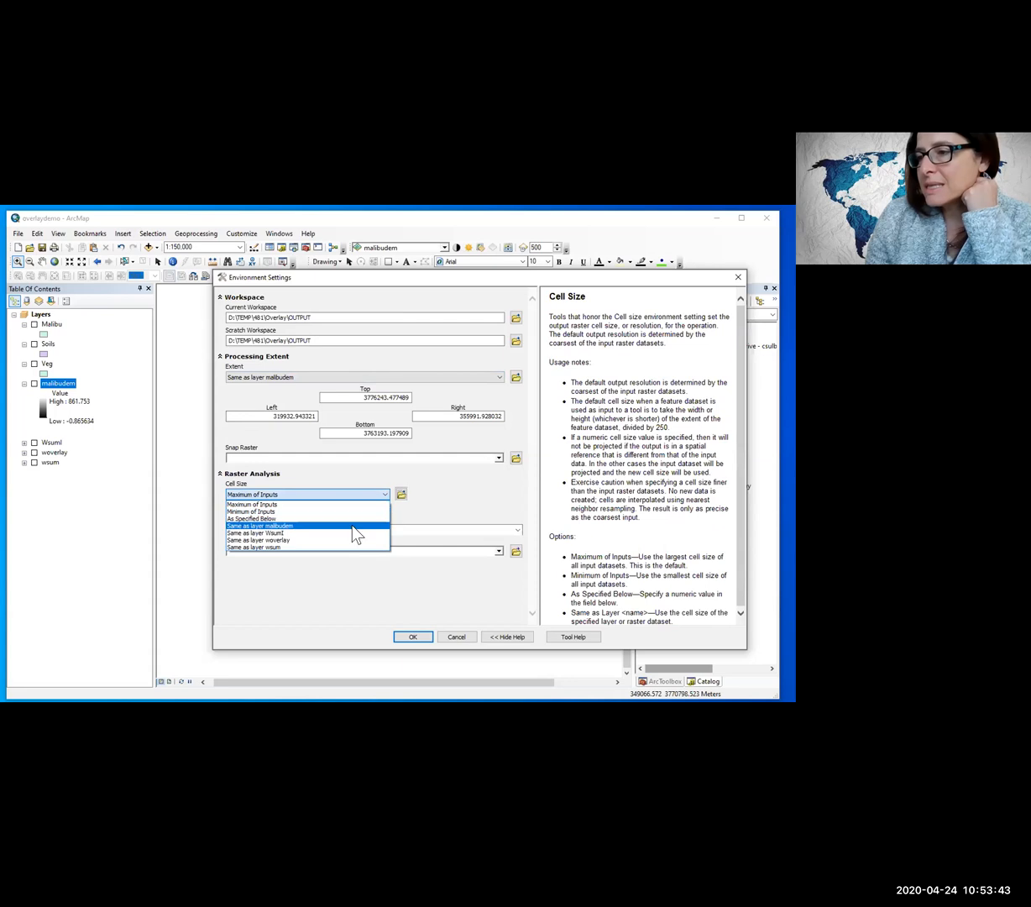
pyautogui.click(340, 526)
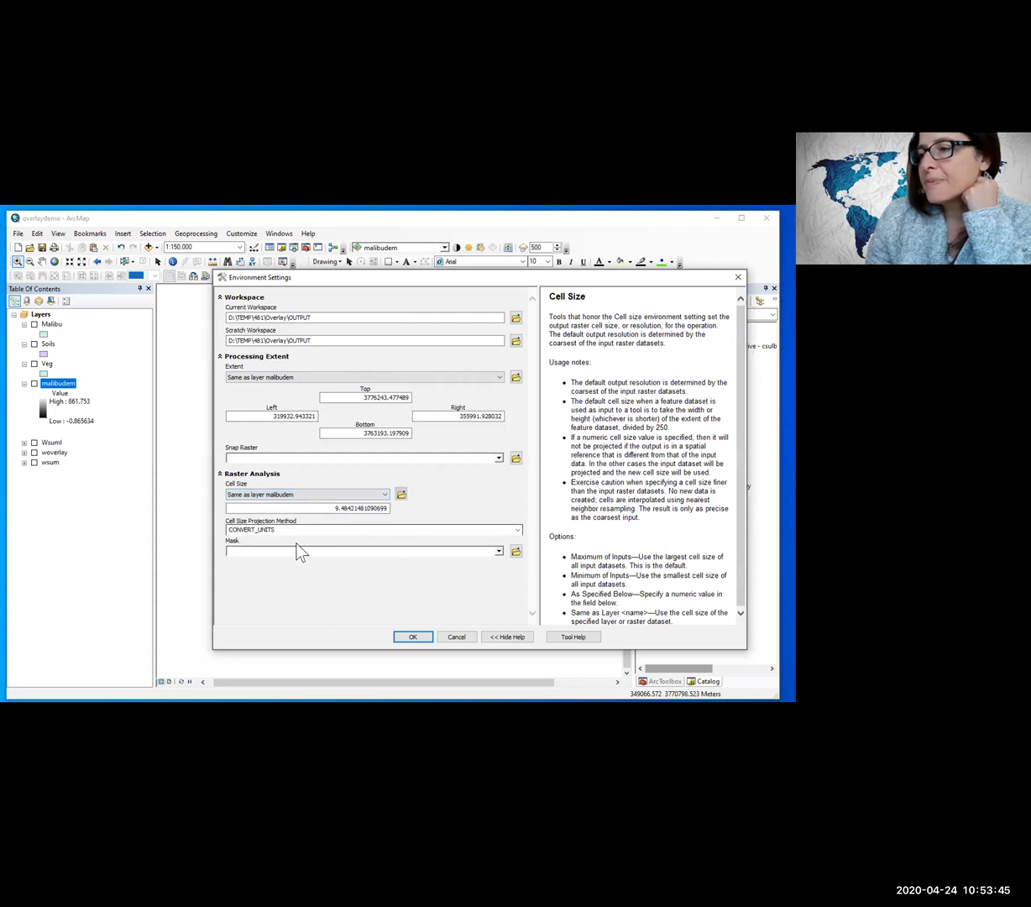
pyautogui.click(498, 551)
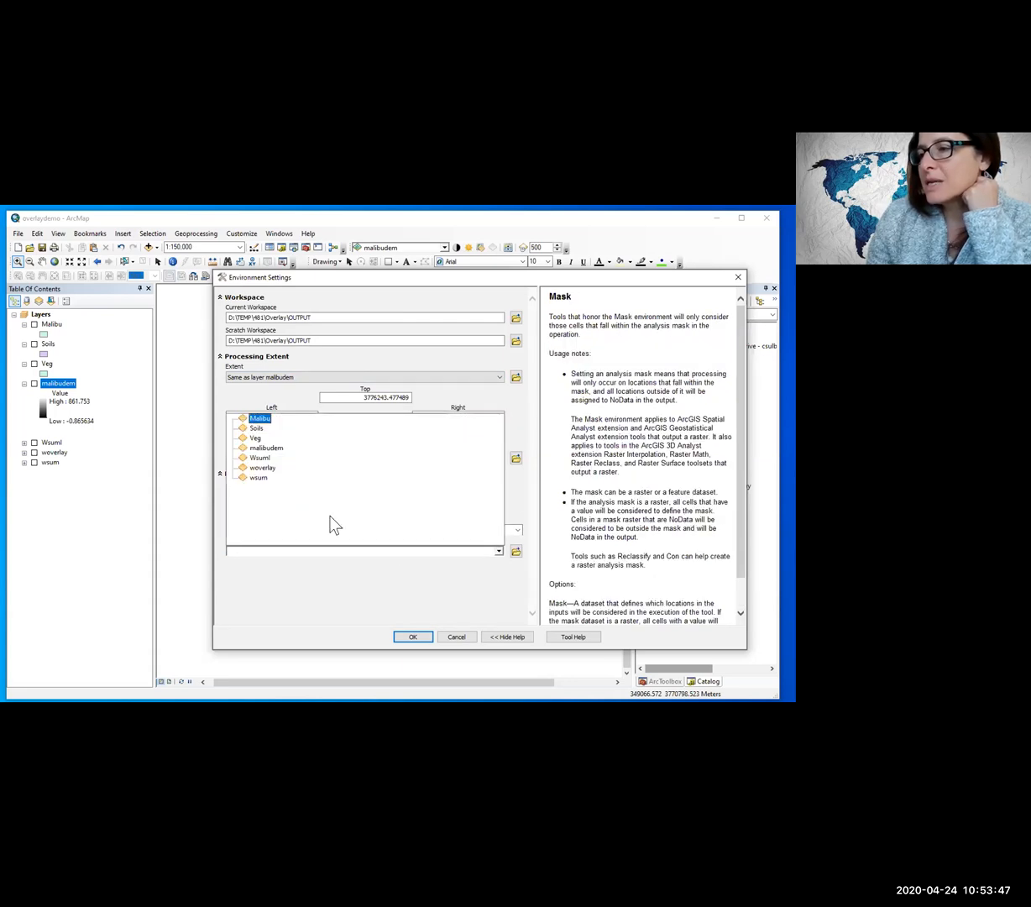
pyautogui.click(261, 419)
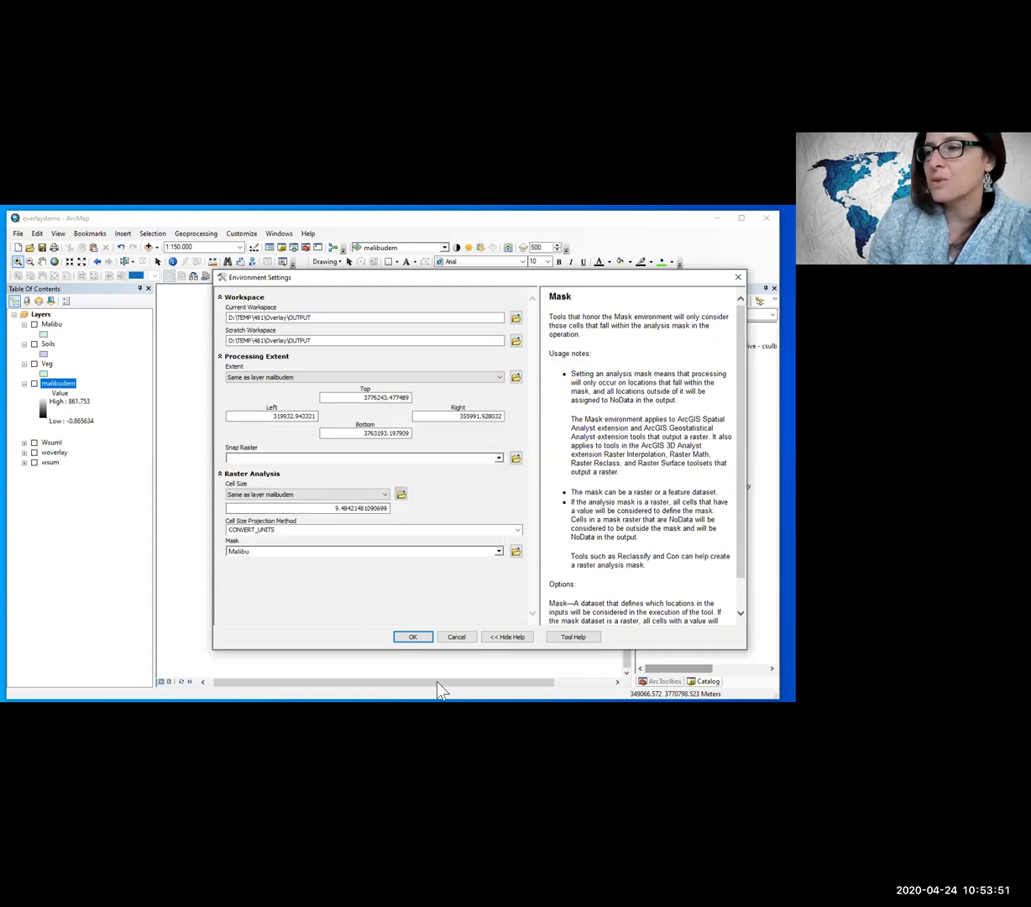
pyautogui.click(414, 637)
pyautogui.click(495, 575)
pyautogui.click(407, 576)
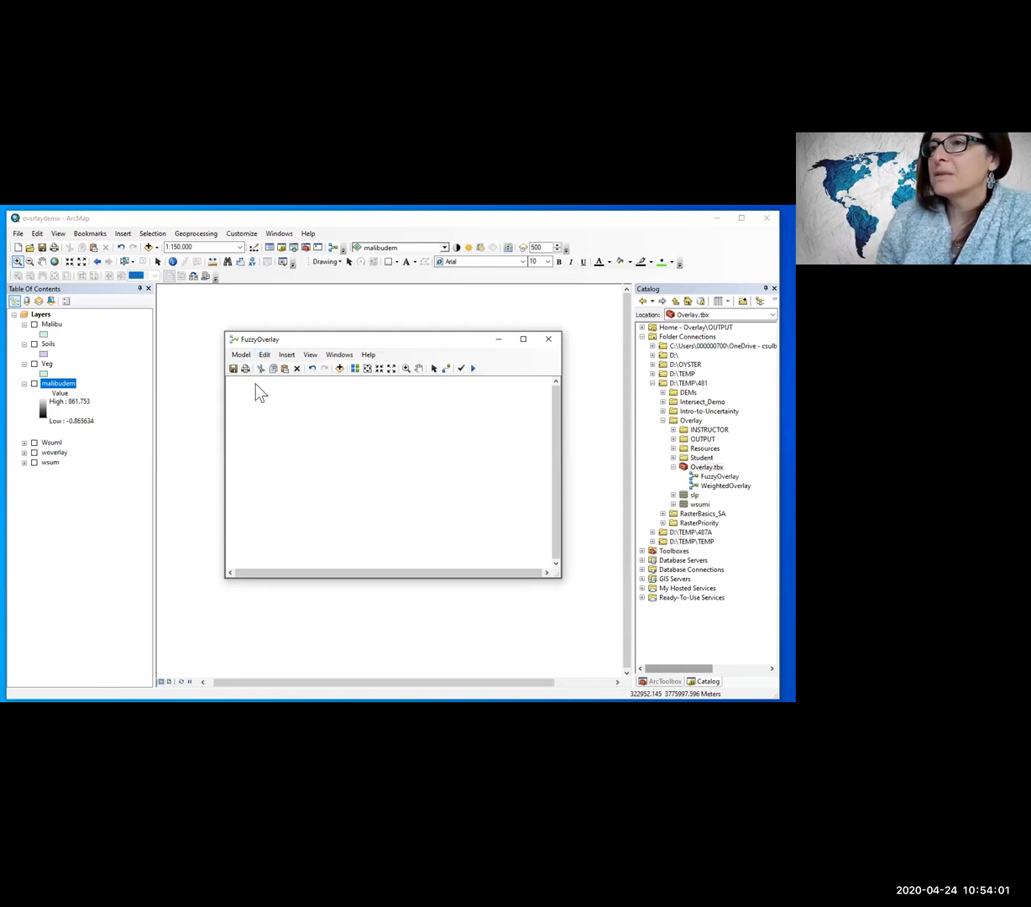
# Step: Add the malibudem layer to the FuzzyOverlay model and place it near the top centre of the heightened model window
pyautogui.moveTo(55, 383); pyautogui.dragTo(319, 407)
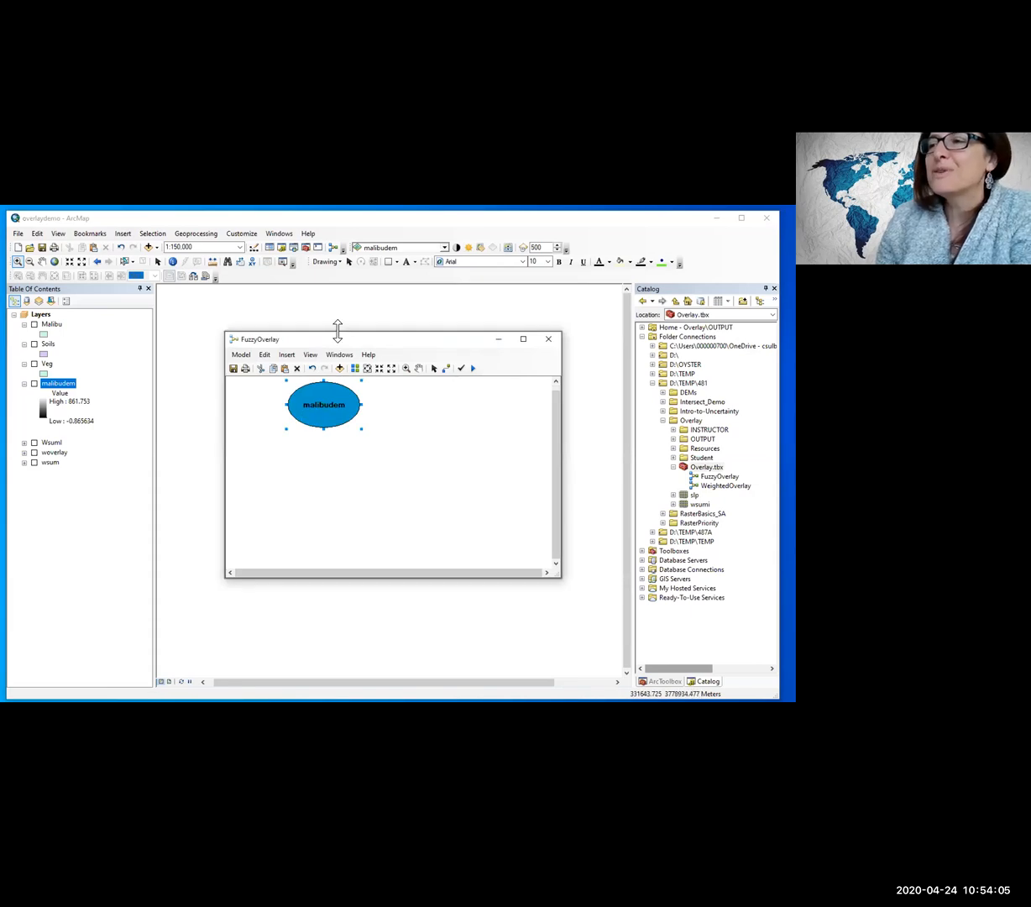
pyautogui.moveTo(337, 330); pyautogui.dragTo(337, 298)
pyautogui.moveTo(334, 368); pyautogui.dragTo(369, 394)
pyautogui.click(342, 494)
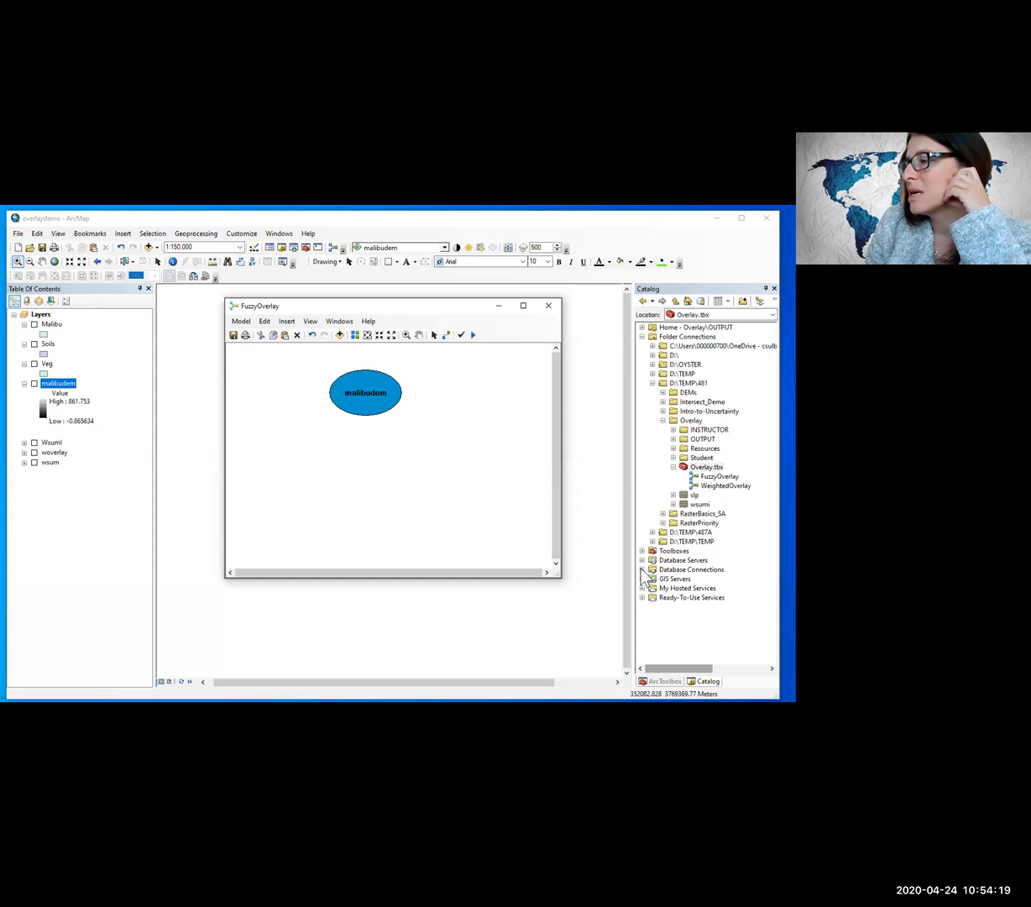
# Step: Add the Slope tool from the Spatial Analyst Surface toolset to the model below malibudem
pyautogui.click(305, 247)
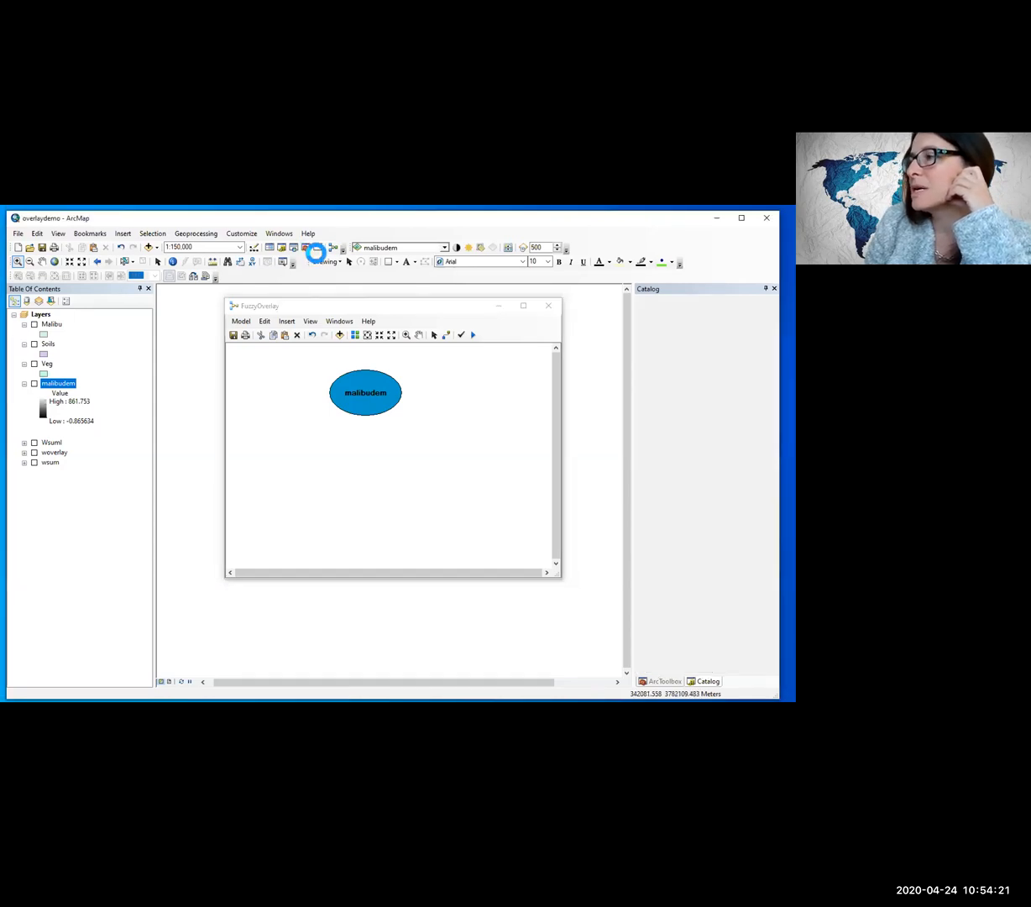
pyautogui.click(654, 565)
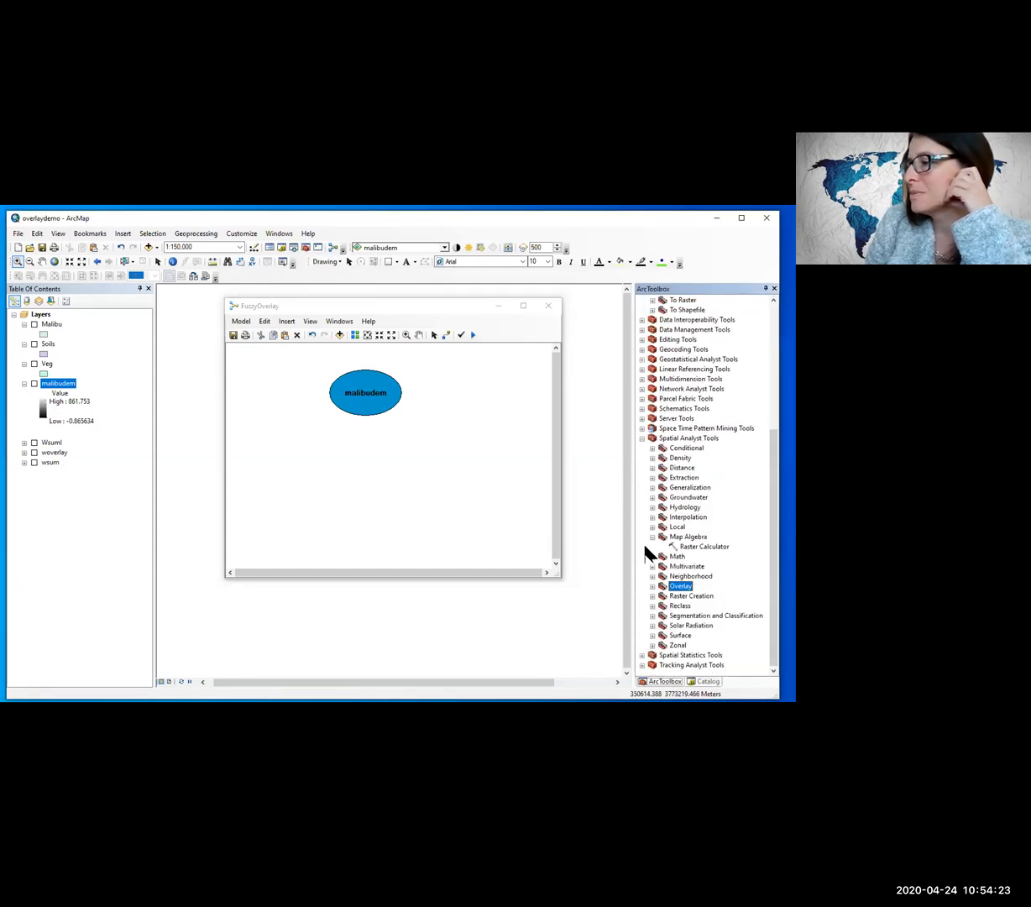
pyautogui.click(653, 634)
pyautogui.moveTo(692, 637); pyautogui.dragTo(327, 433)
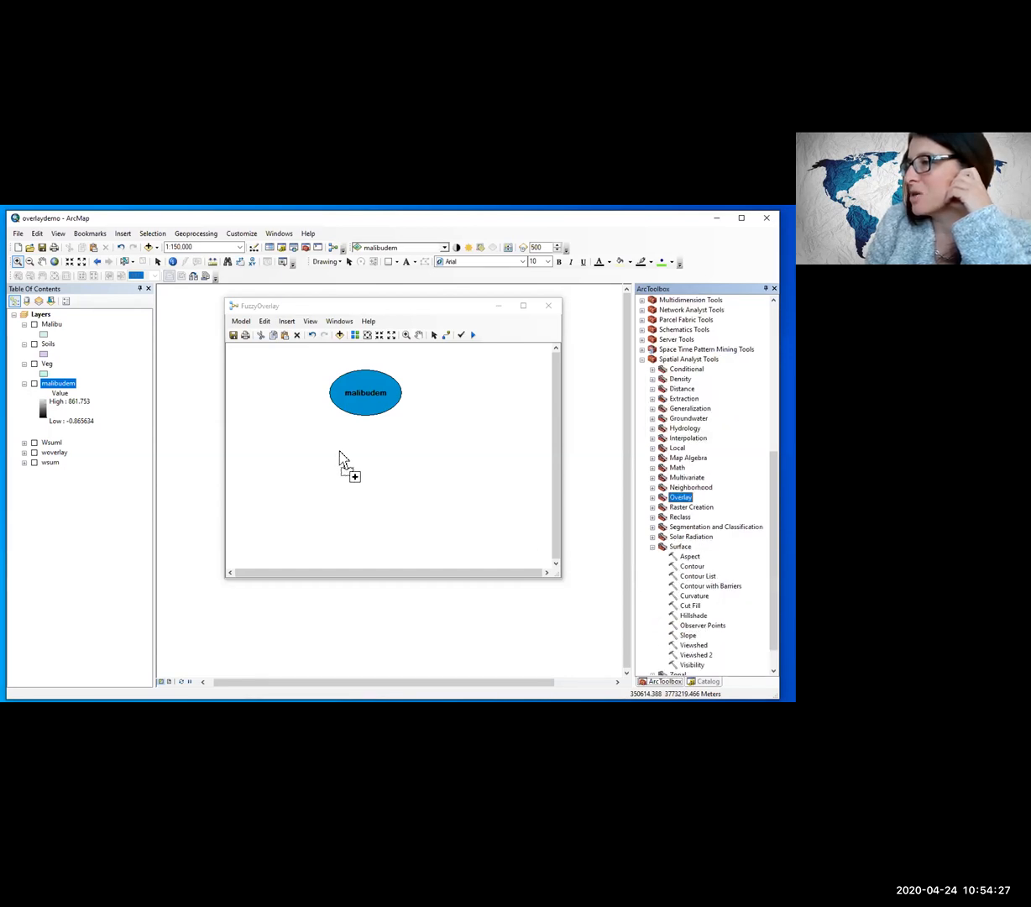
# Step: Add the Aspect tool from the Surface toolset to the model and place Slope's output raster directly below the Slope tool
pyautogui.moveTo(691, 556); pyautogui.dragTo(599, 446)
pyautogui.moveTo(438, 461); pyautogui.dragTo(357, 519)
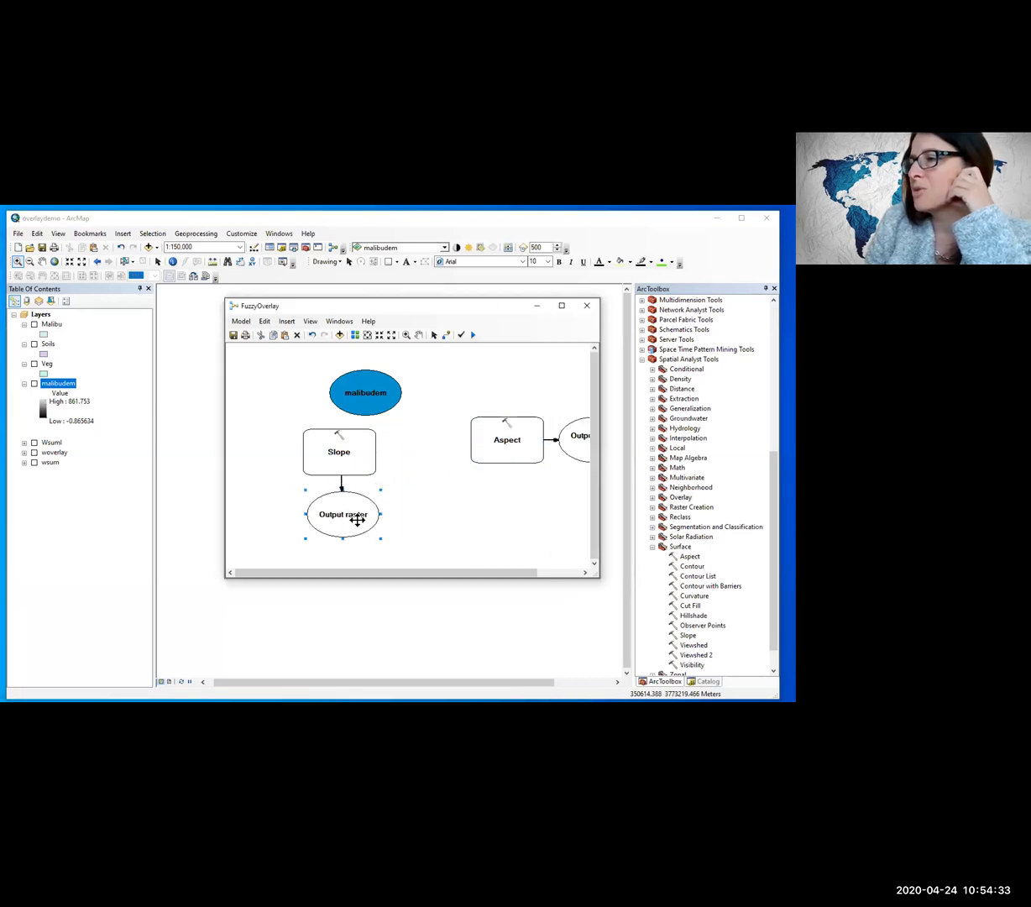
# Step: Set the Slope tool's input raster to malibudem and name its output raster SlpPct
pyautogui.doubleClick(340, 469)
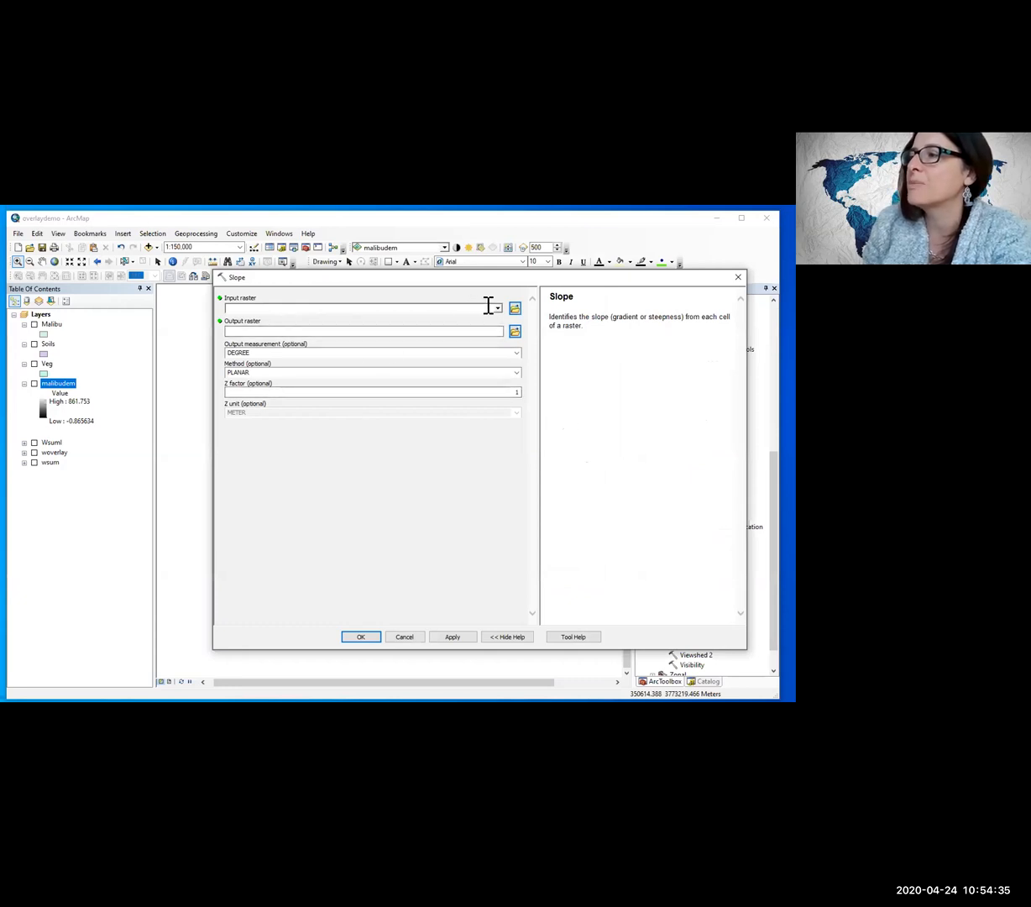
pyautogui.click(497, 309)
pyautogui.click(280, 319)
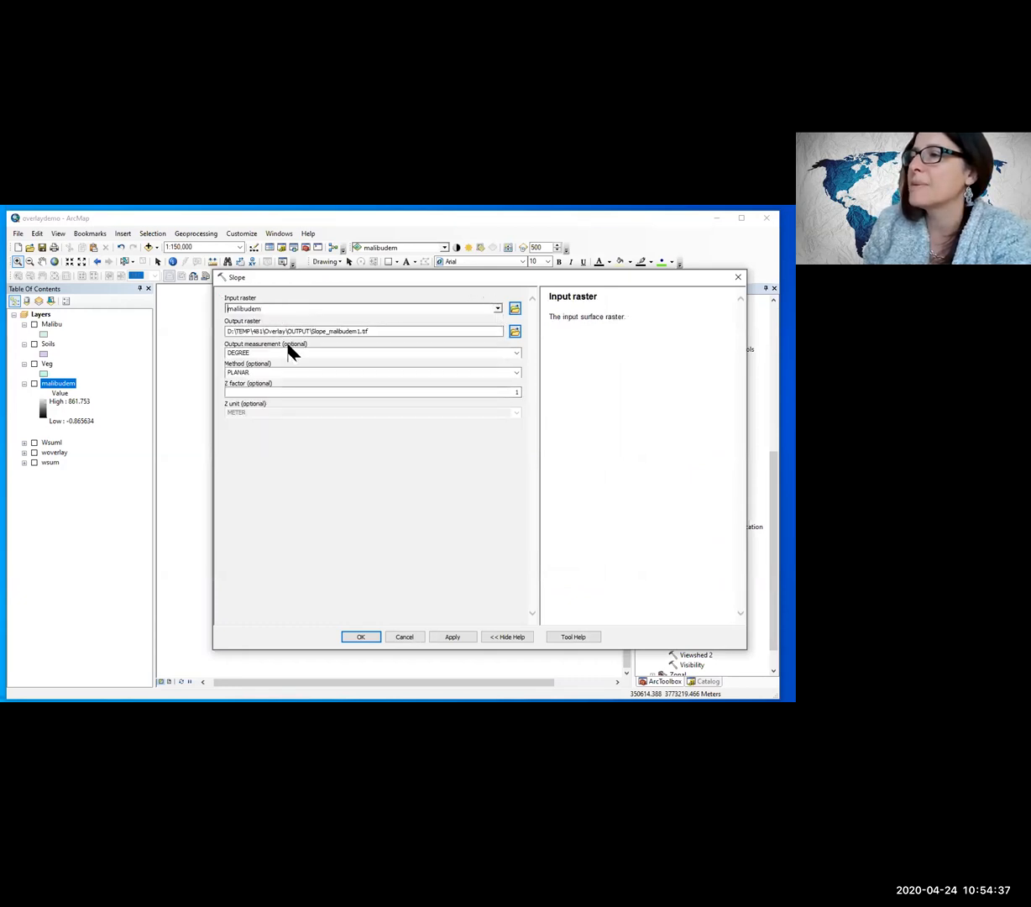
pyautogui.click(324, 329)
pyautogui.doubleClick(324, 329)
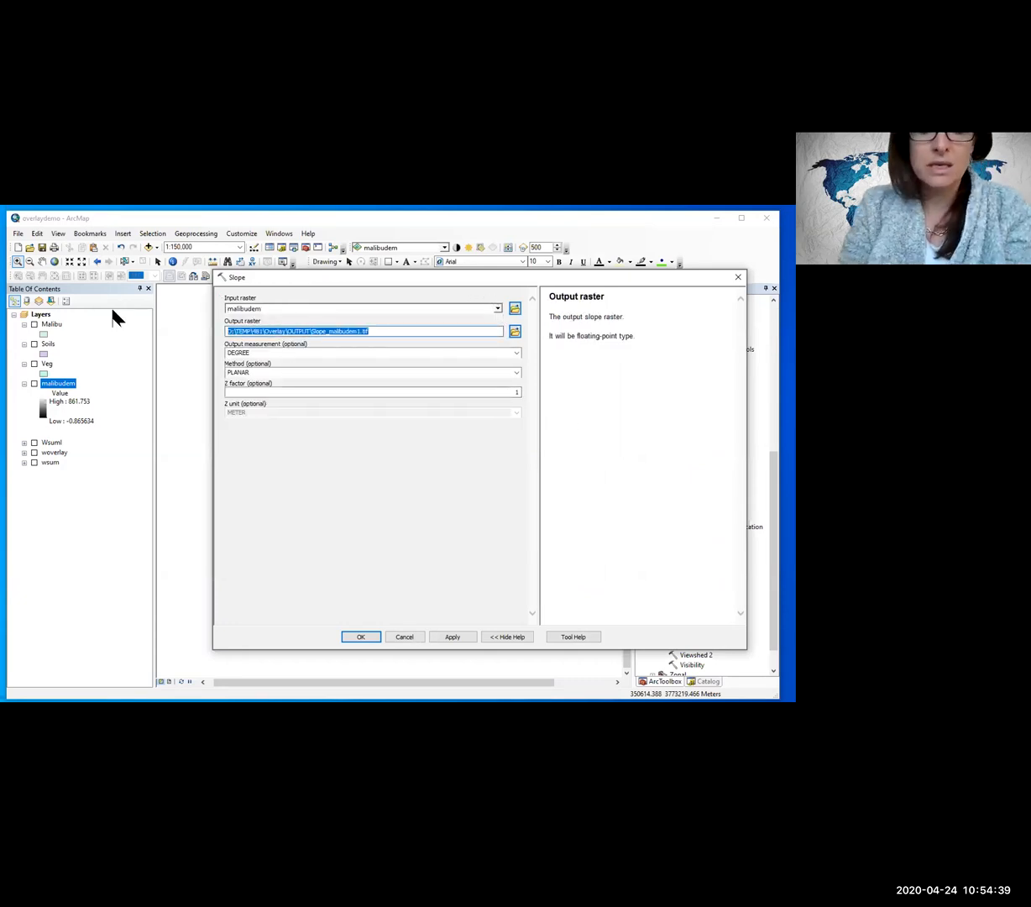
pyautogui.write('SlpPct')
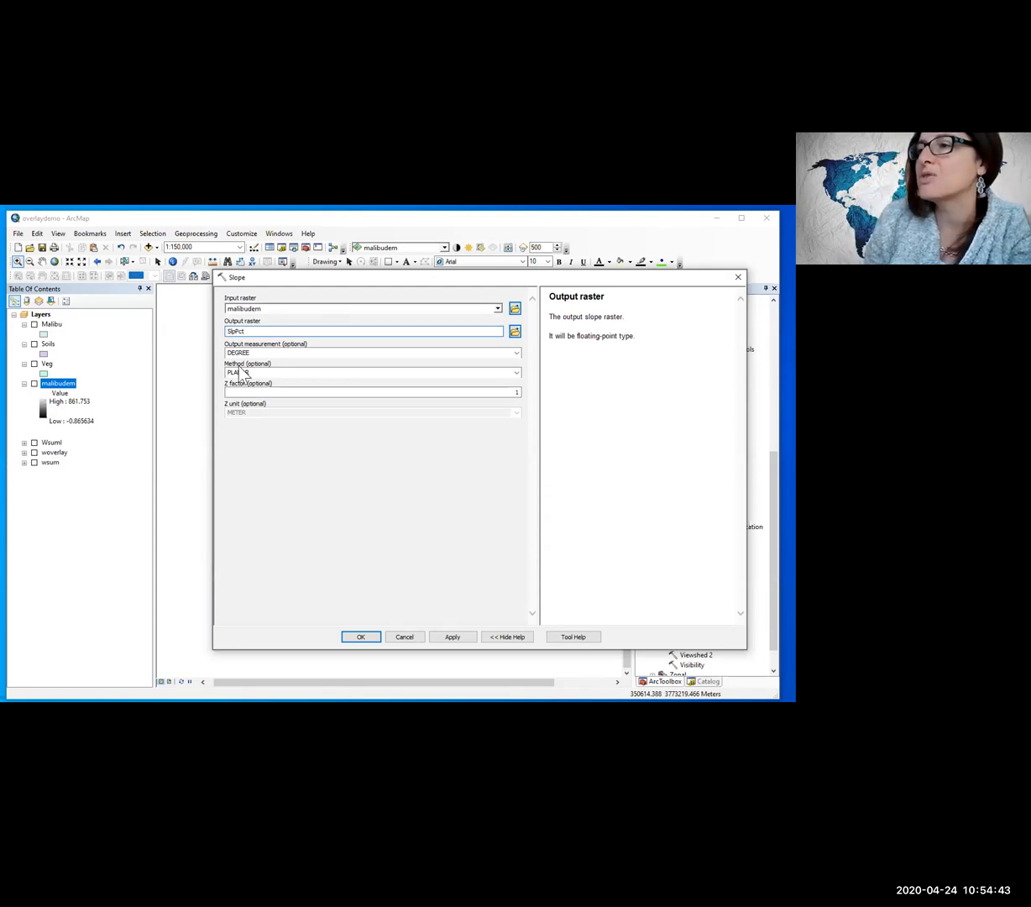
# Step: Set the slope output measurement to PERCENT_RISE, rename the output raster to SlopePct, and accept the Slope settings
pyautogui.click(516, 352)
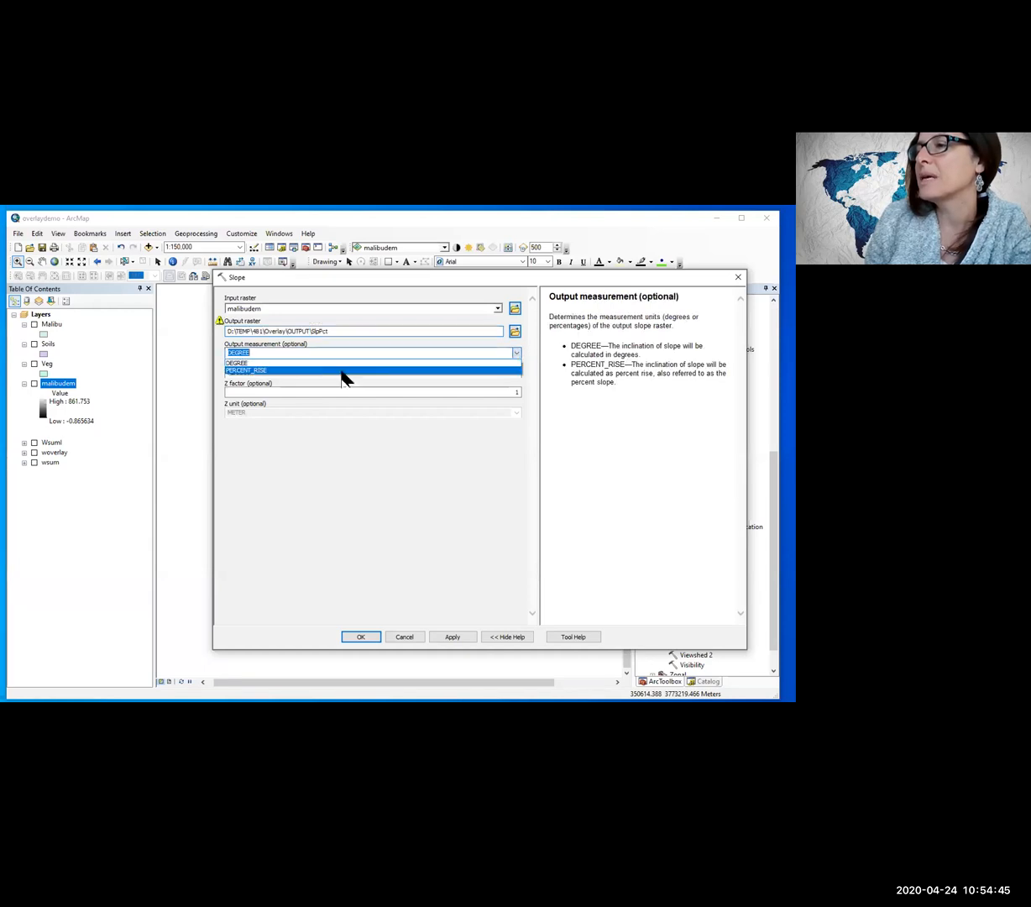
pyautogui.click(299, 372)
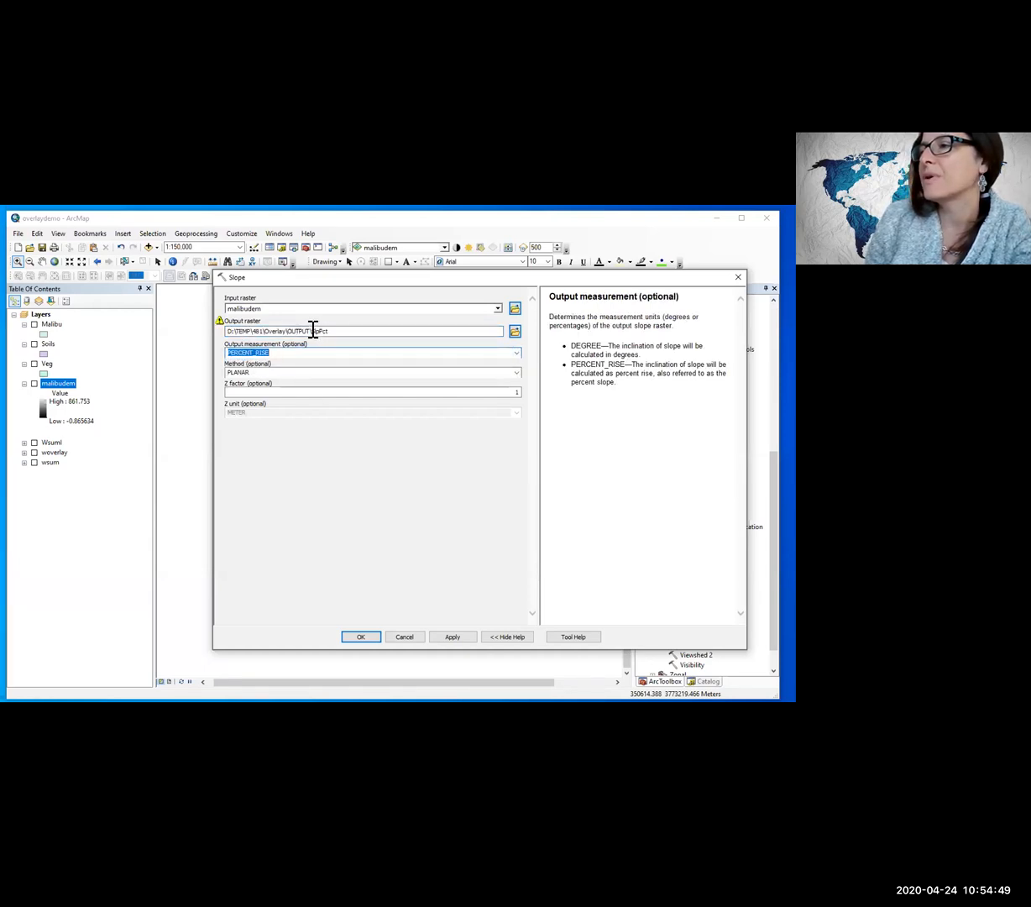
pyautogui.moveTo(311, 329); pyautogui.dragTo(318, 330)
pyautogui.write('Sl')
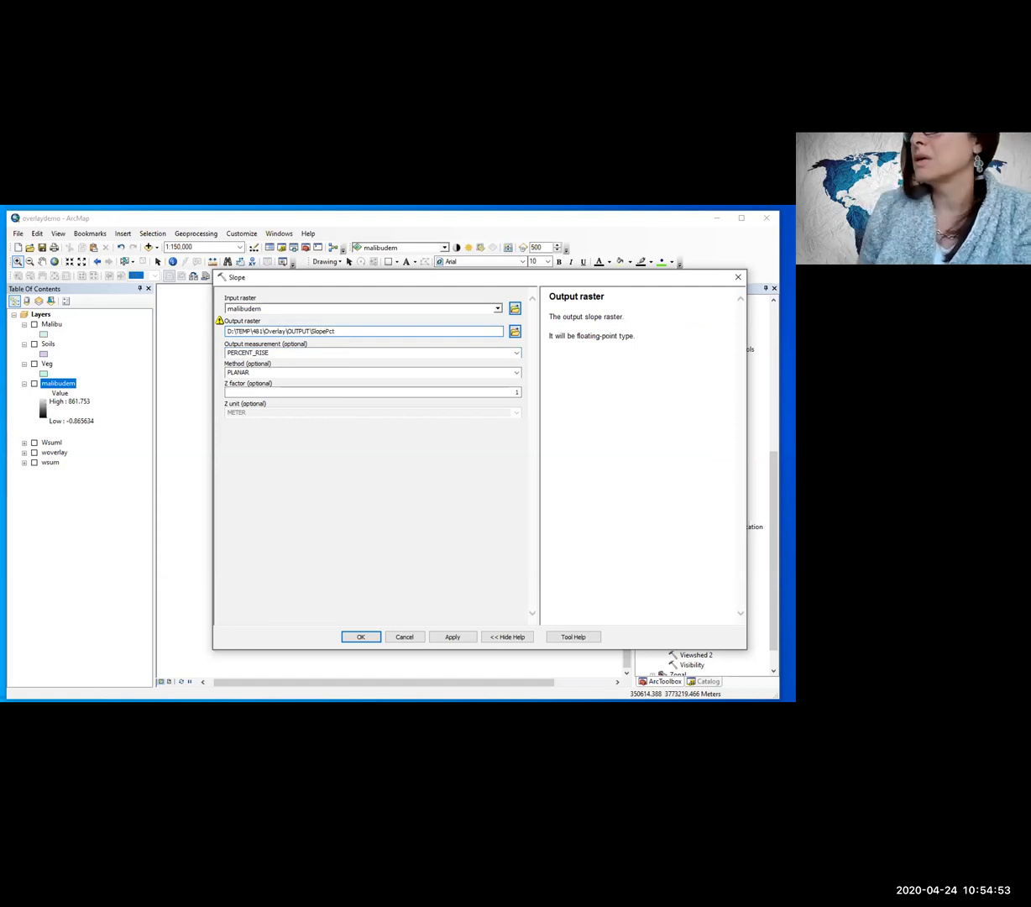
pyautogui.click(317, 354)
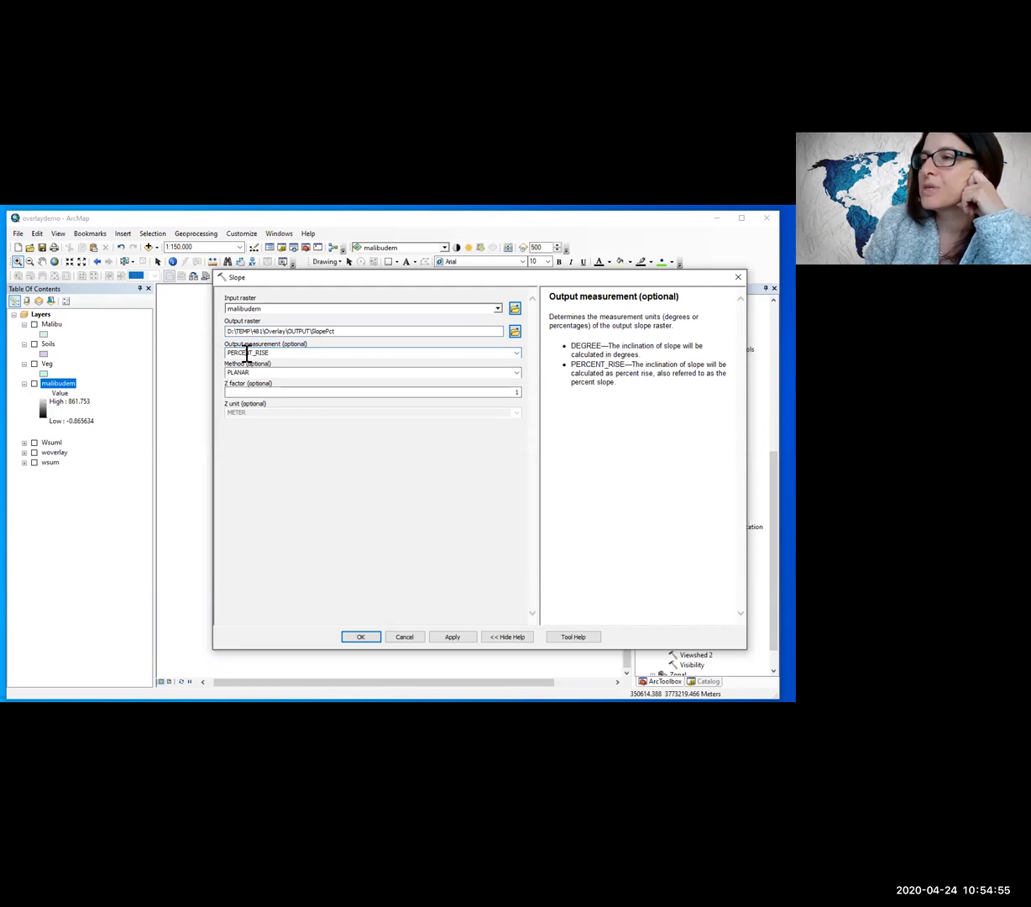
pyautogui.click(361, 636)
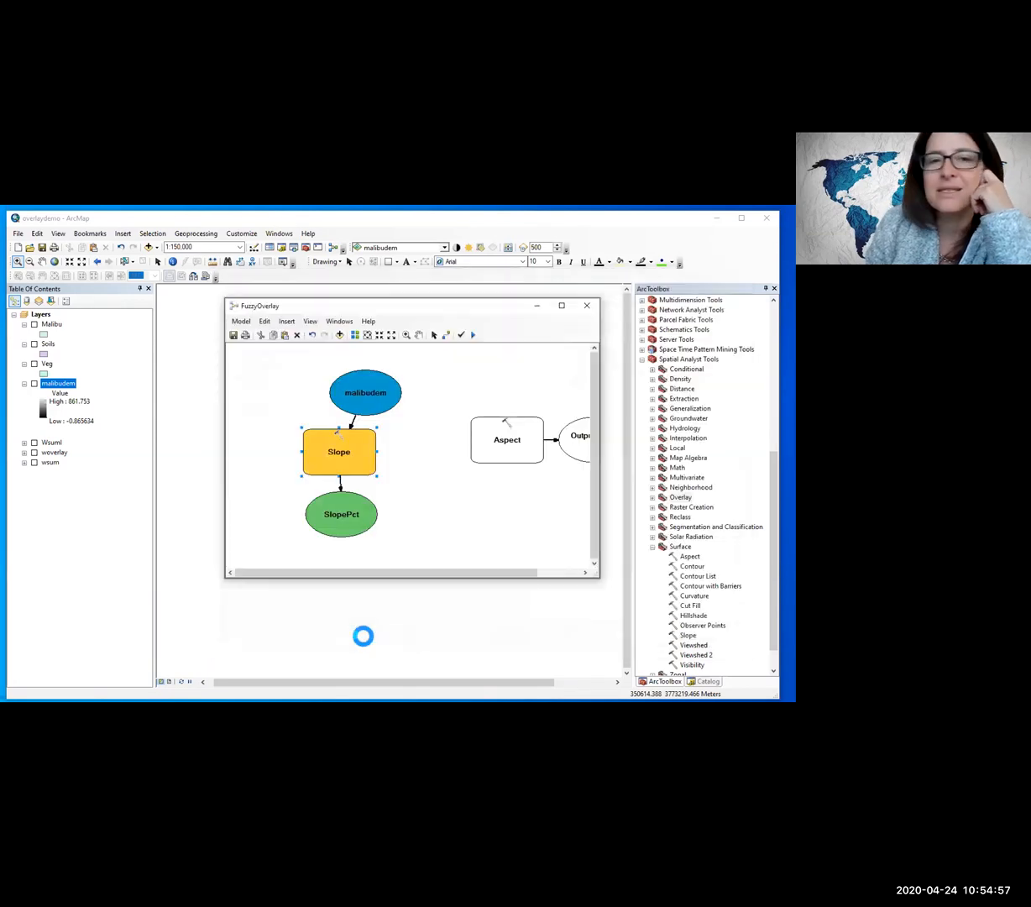
# Step: Align malibudem, Slope and SlopePct in one column and stack Aspect above its output raster in a second column beside them
pyautogui.moveTo(361, 388); pyautogui.dragTo(329, 392)
pyautogui.moveTo(339, 454); pyautogui.dragTo(325, 454)
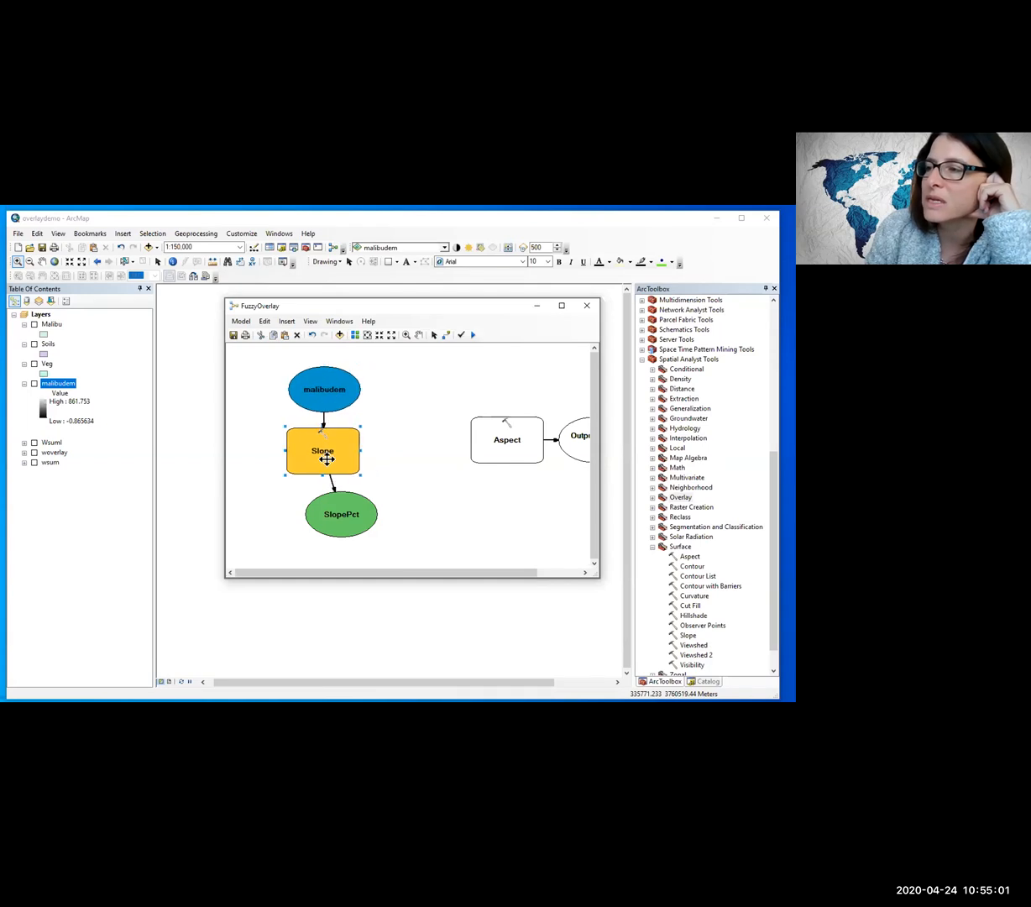
pyautogui.moveTo(339, 521); pyautogui.dragTo(316, 520)
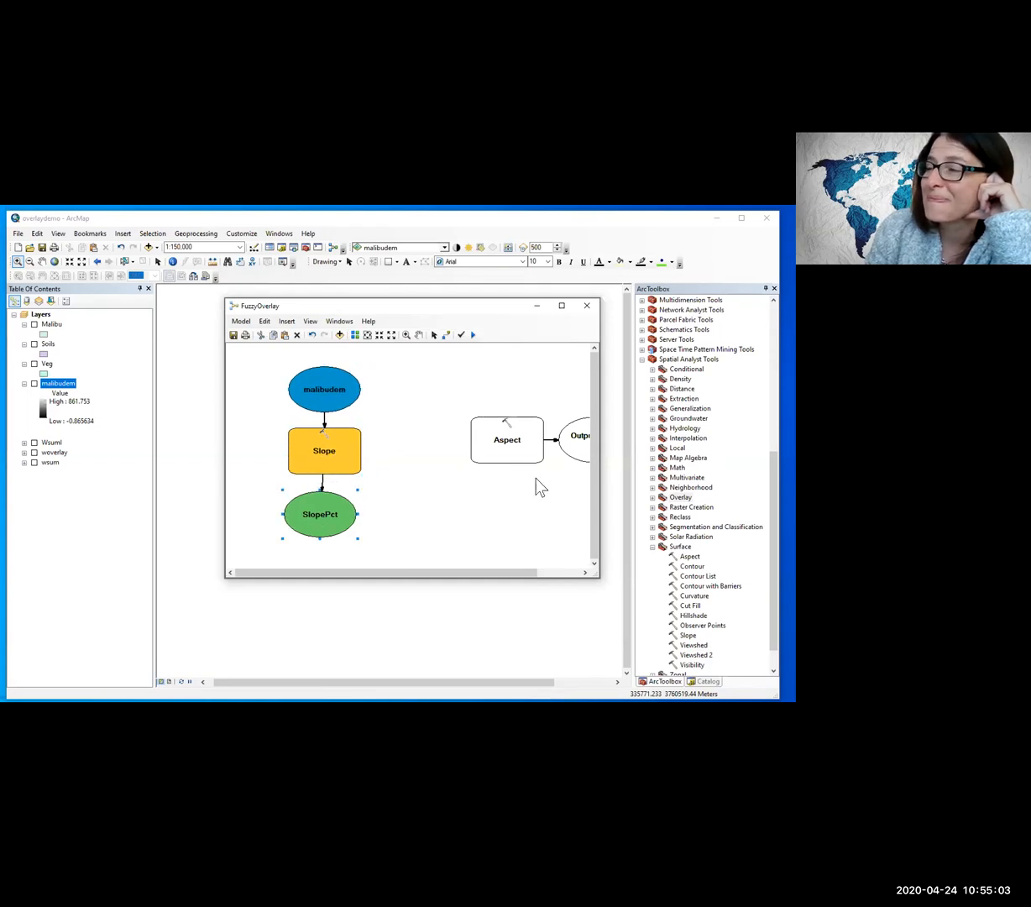
pyautogui.moveTo(516, 455); pyautogui.dragTo(426, 467)
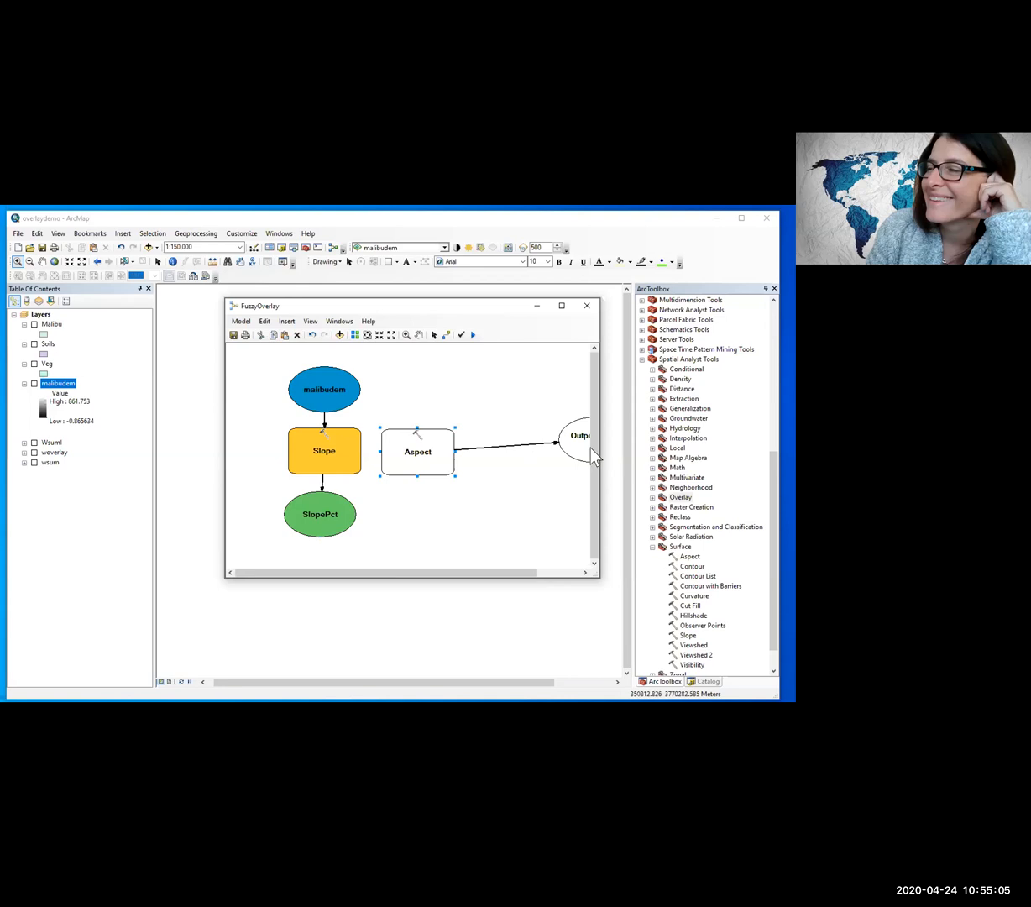
pyautogui.moveTo(581, 446); pyautogui.dragTo(406, 516)
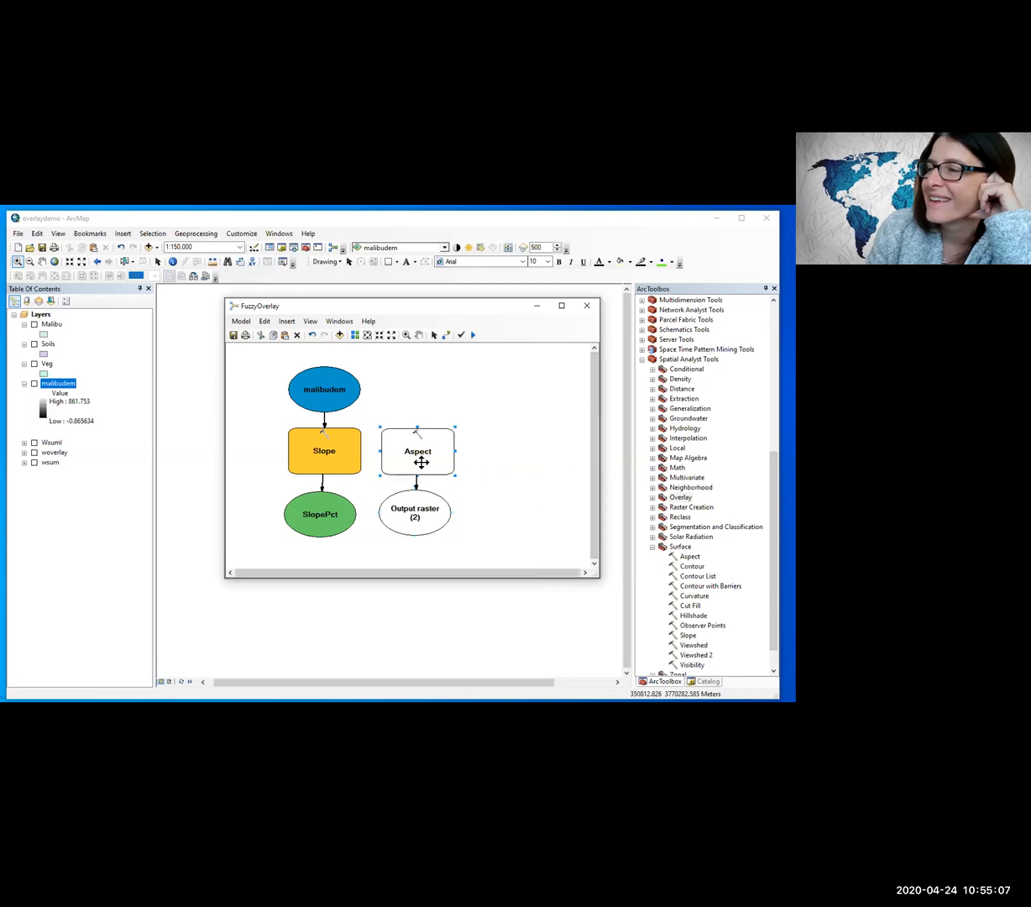
# Step: Configure Aspect with input raster malibudem and output raster MalApect, and centre malibudem above the Slope and Aspect tools
pyautogui.doubleClick(417, 437)
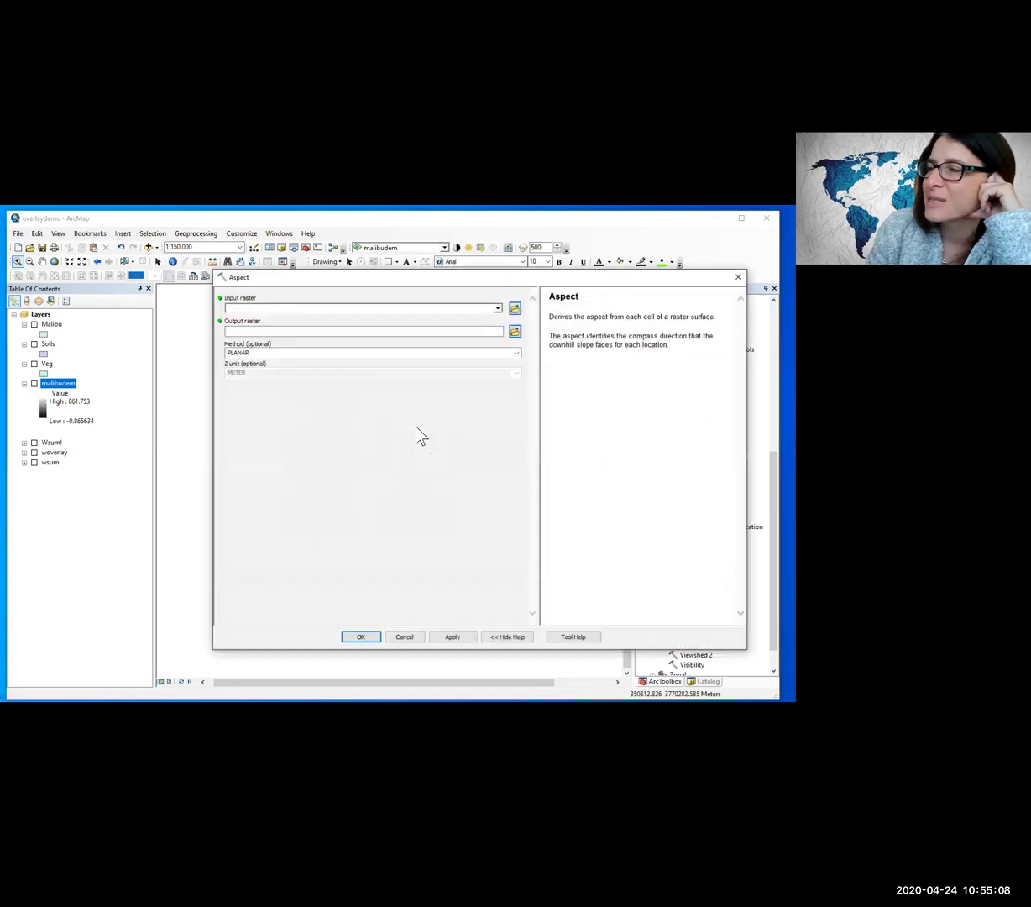
pyautogui.click(498, 308)
pyautogui.click(273, 320)
pyautogui.click(441, 330)
pyautogui.moveTo(416, 334); pyautogui.dragTo(122, 323)
pyautogui.write('MalApect')
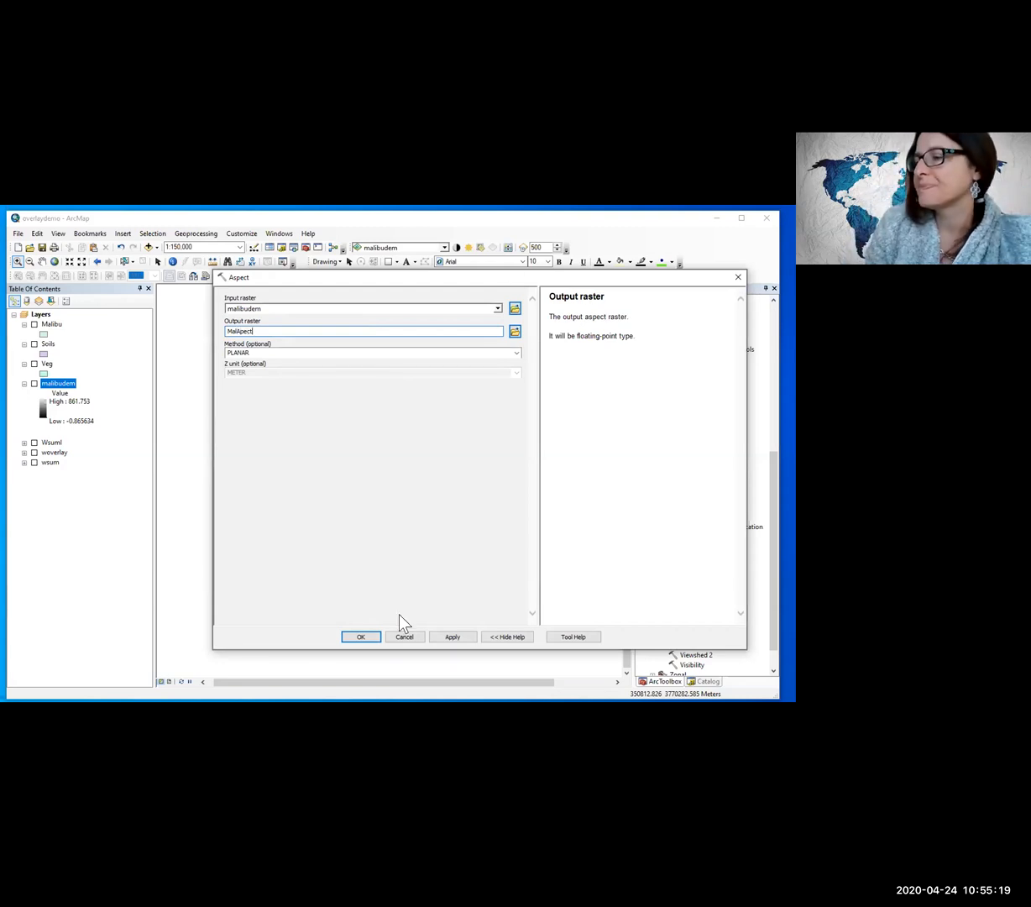
pyautogui.click(443, 639)
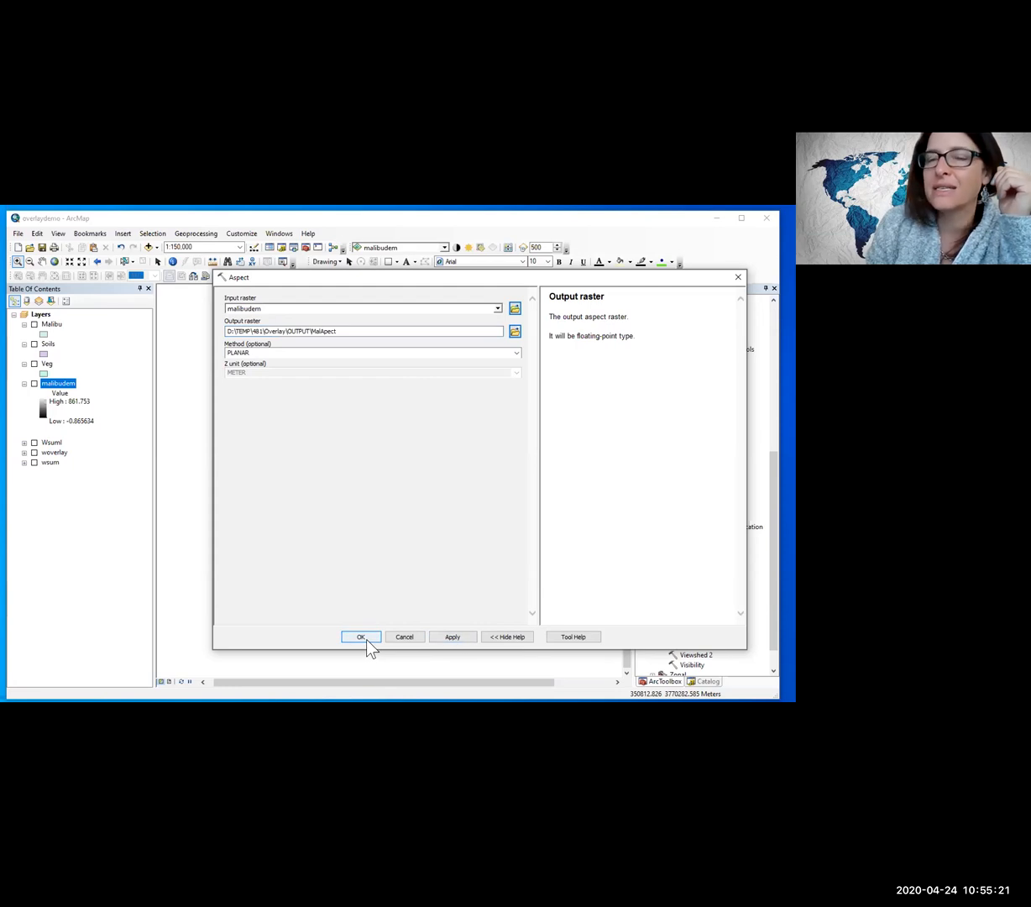
pyautogui.click(362, 637)
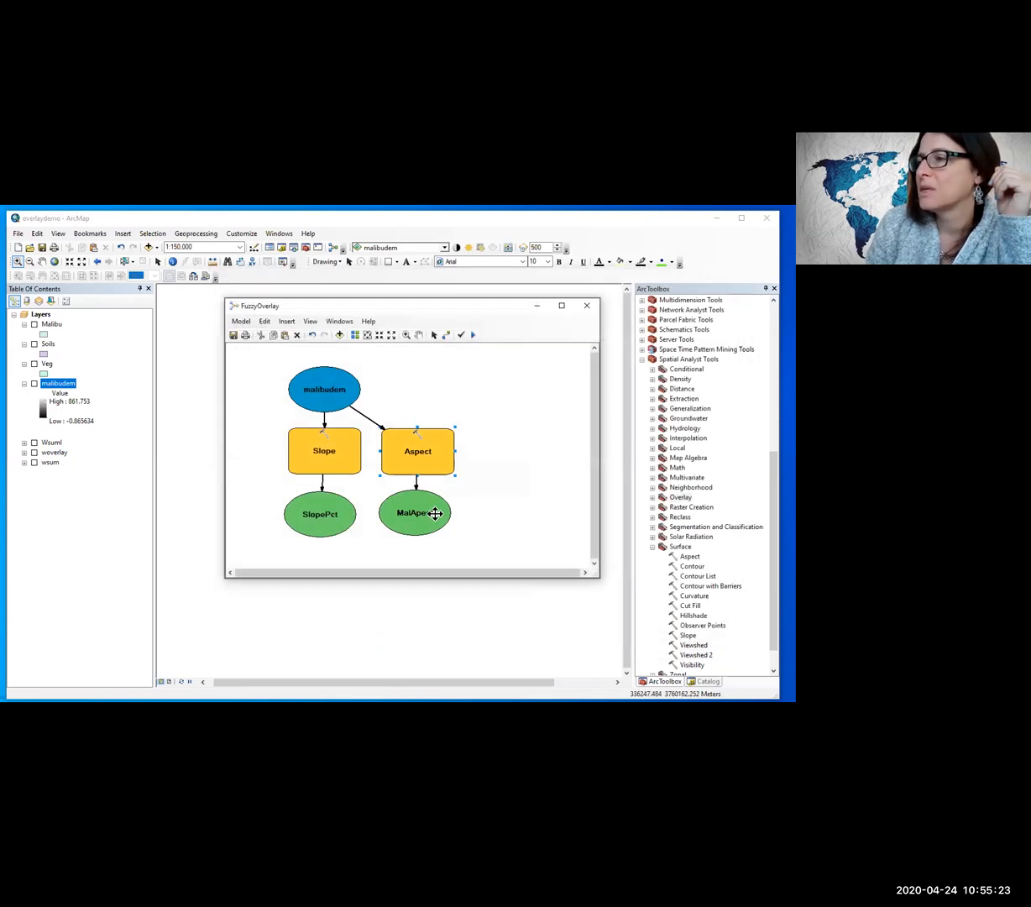
pyautogui.moveTo(336, 393); pyautogui.dragTo(382, 389)
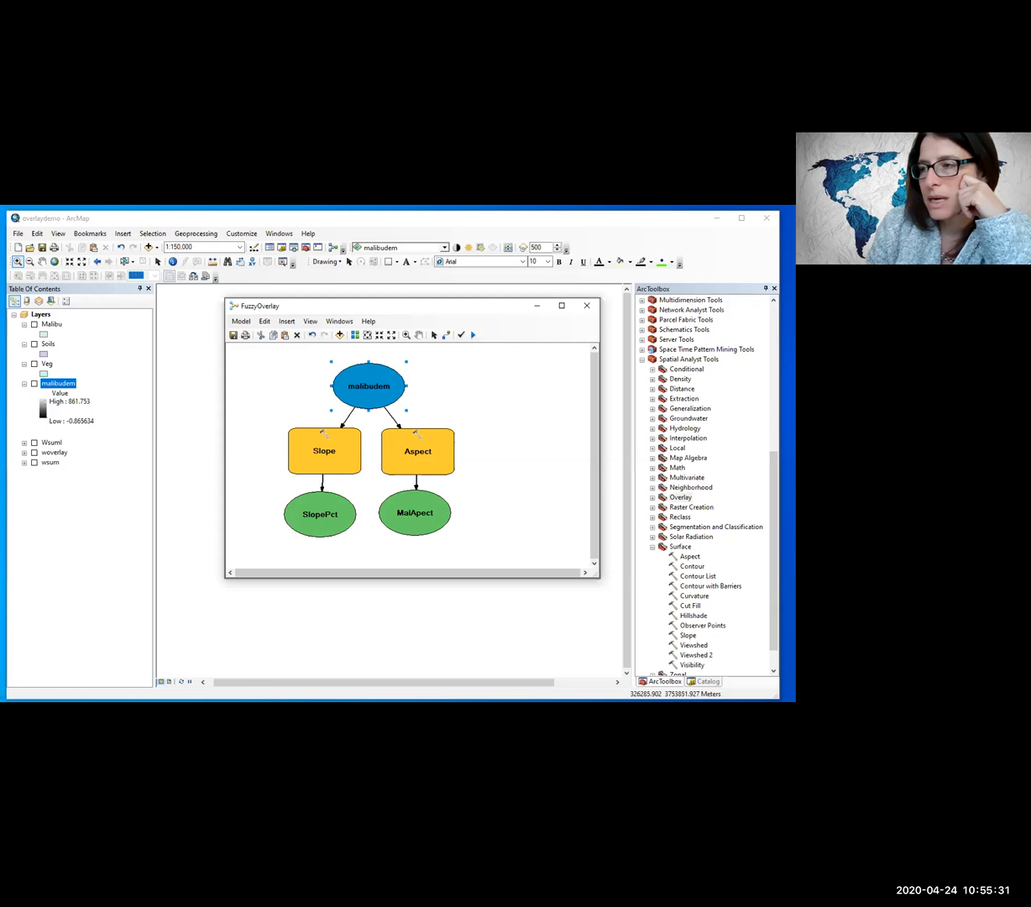
# Step: Switch to the Word document overlay_S20_042420 and look through its model diagrams for the overlay exercise
pyautogui.hotkey('alt', 'Tab')
pyautogui.scroll(-5, 271, 559)
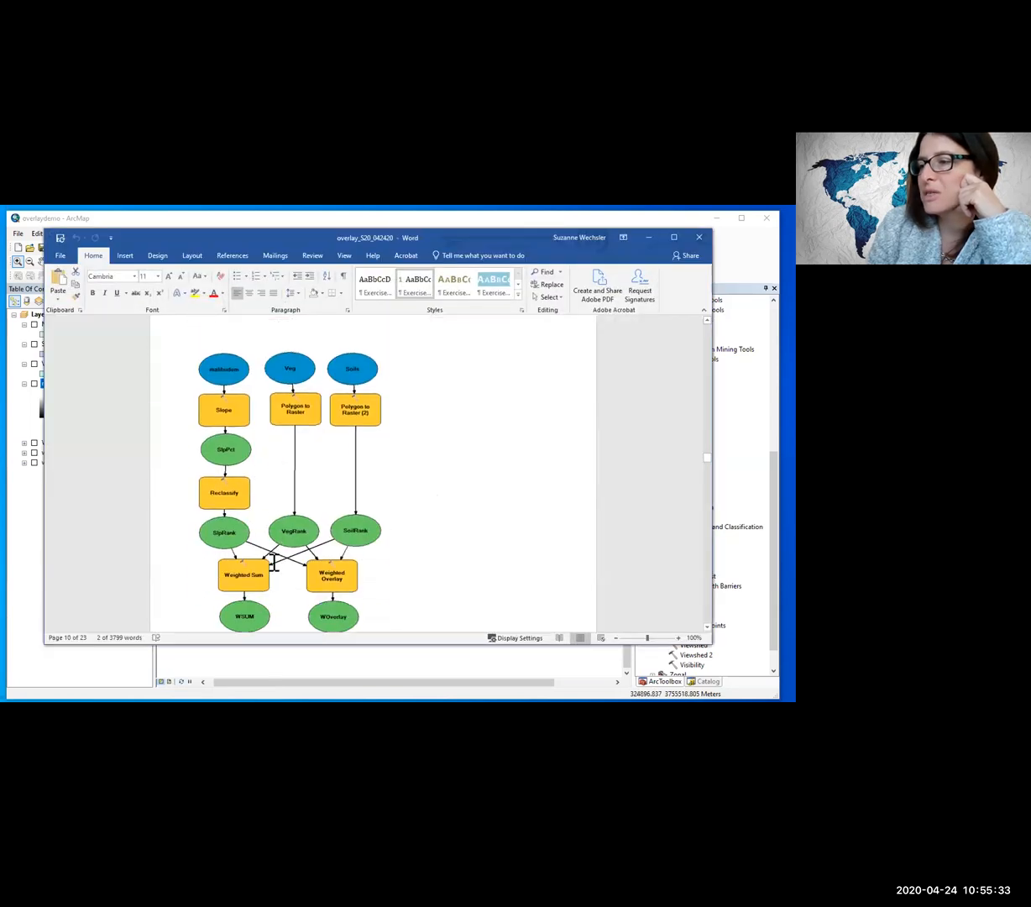
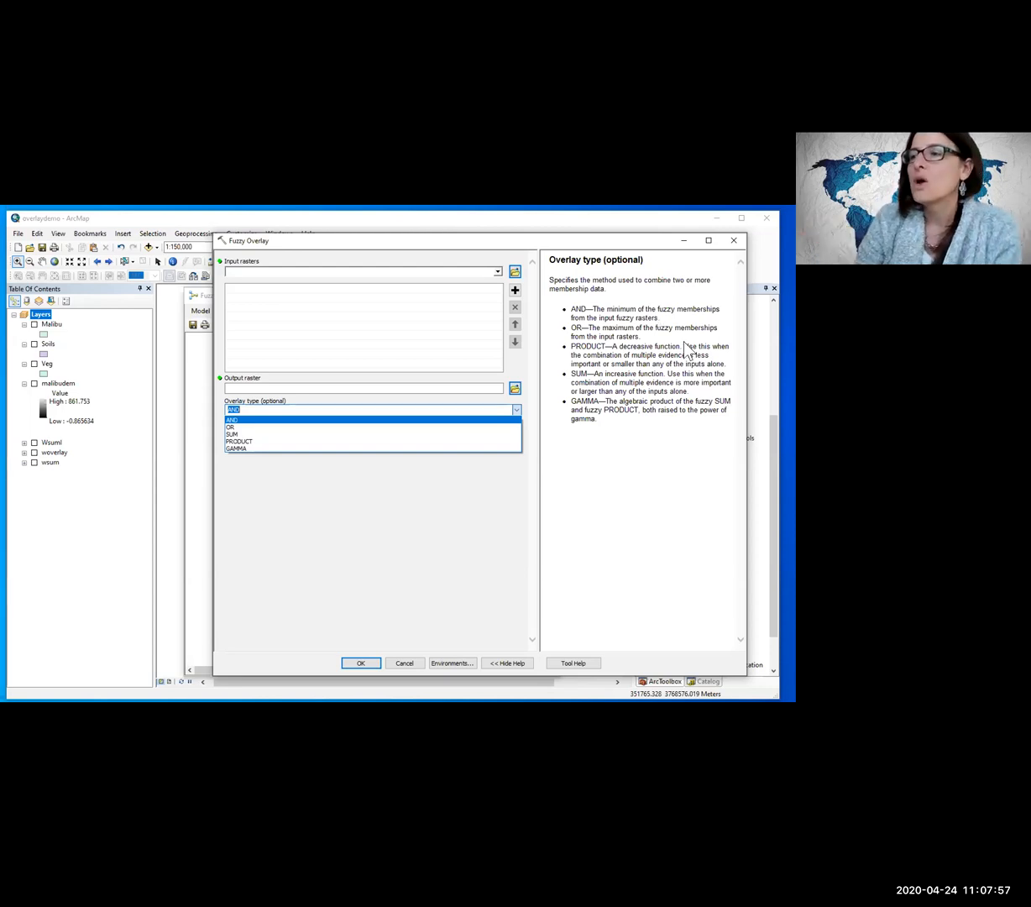
pyautogui.click(304, 434)
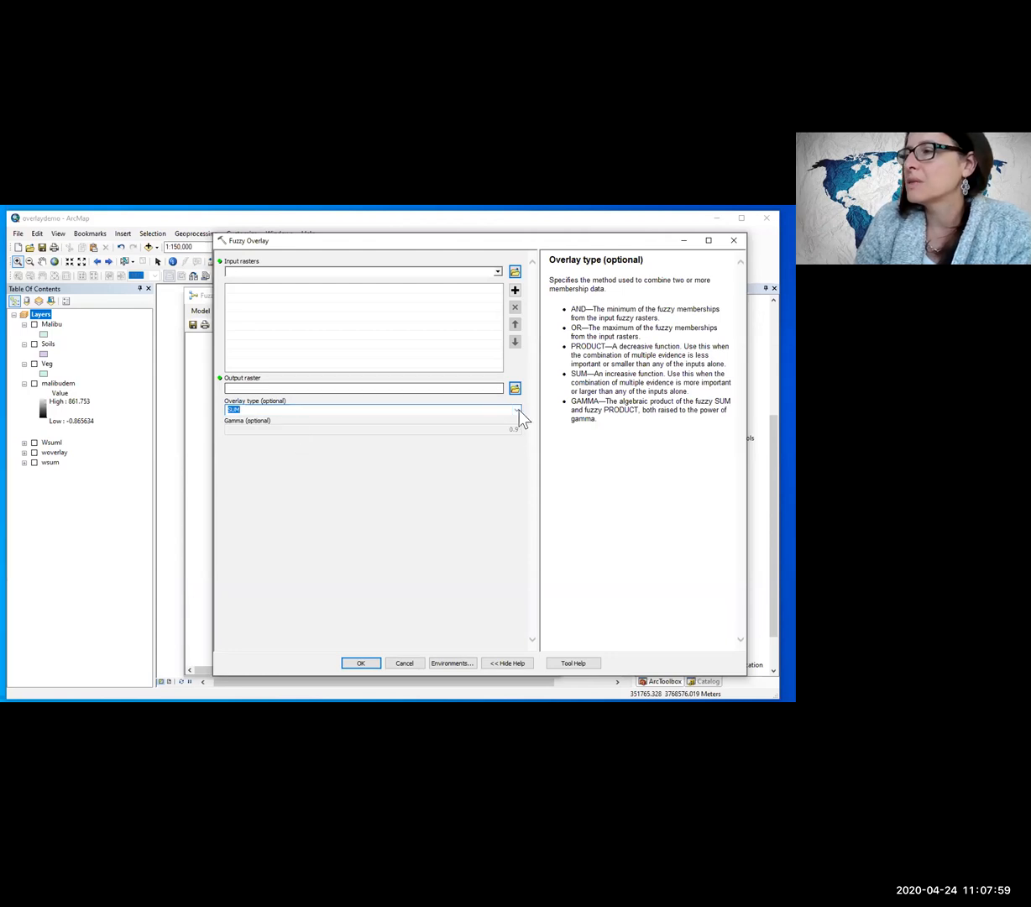
pyautogui.click(516, 409)
pyautogui.click(338, 428)
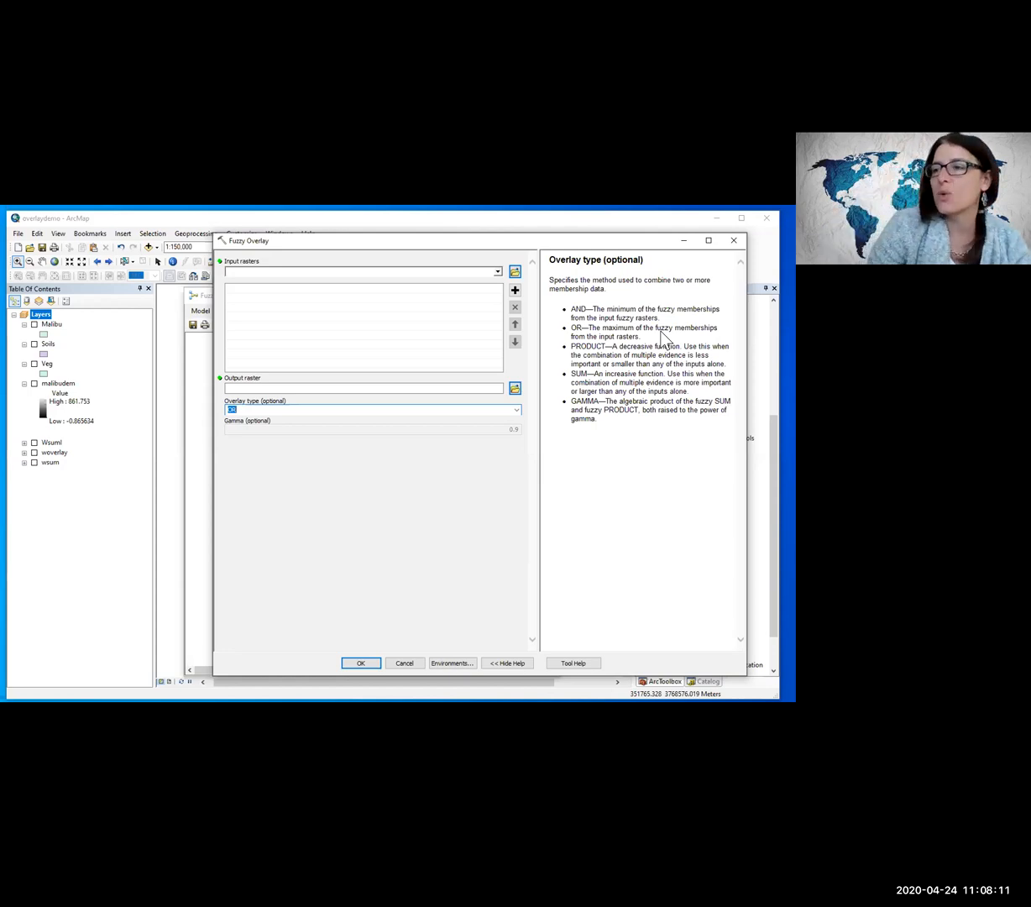
pyautogui.click(517, 412)
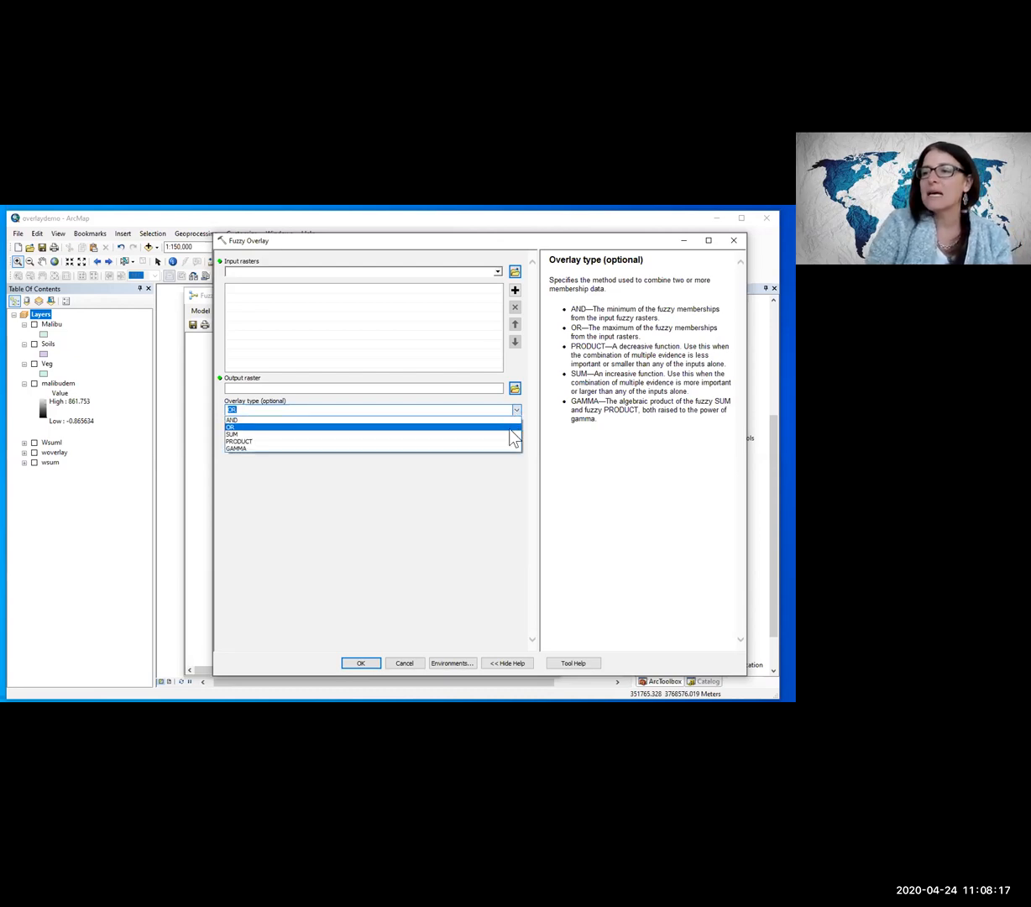
pyautogui.click(513, 435)
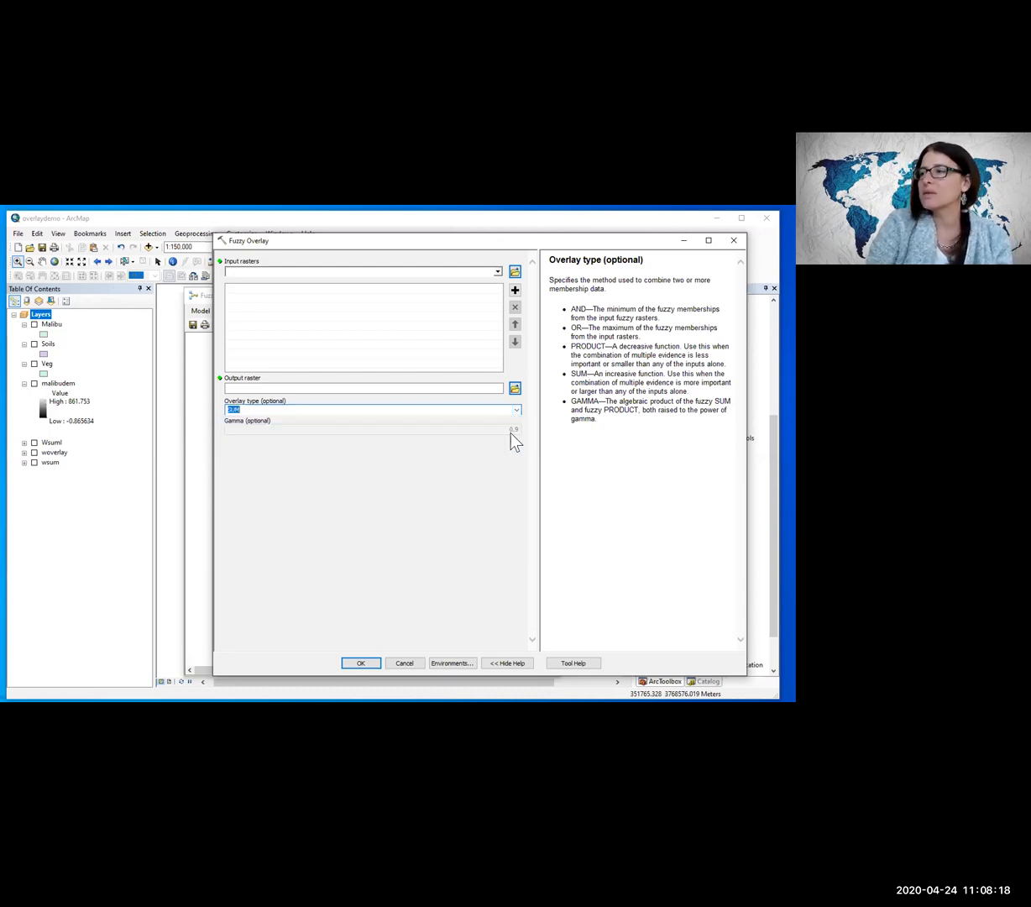
pyautogui.click(568, 382)
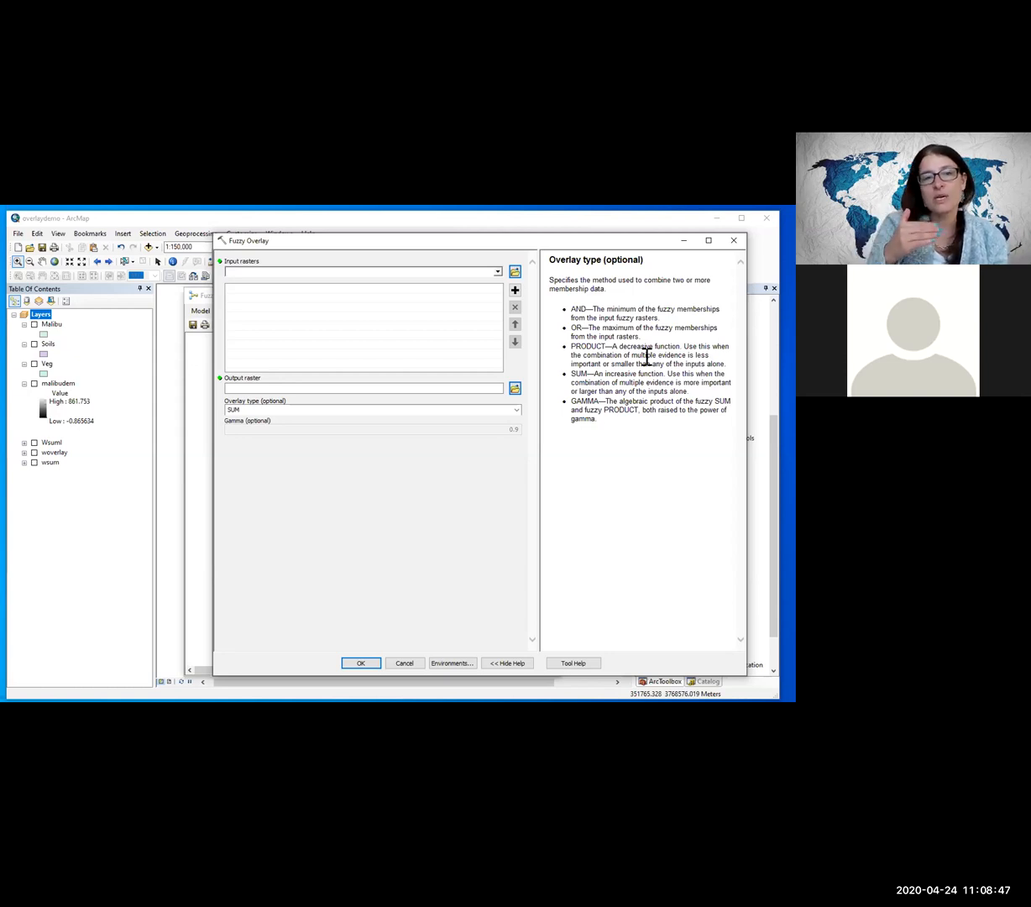
pyautogui.click(497, 271)
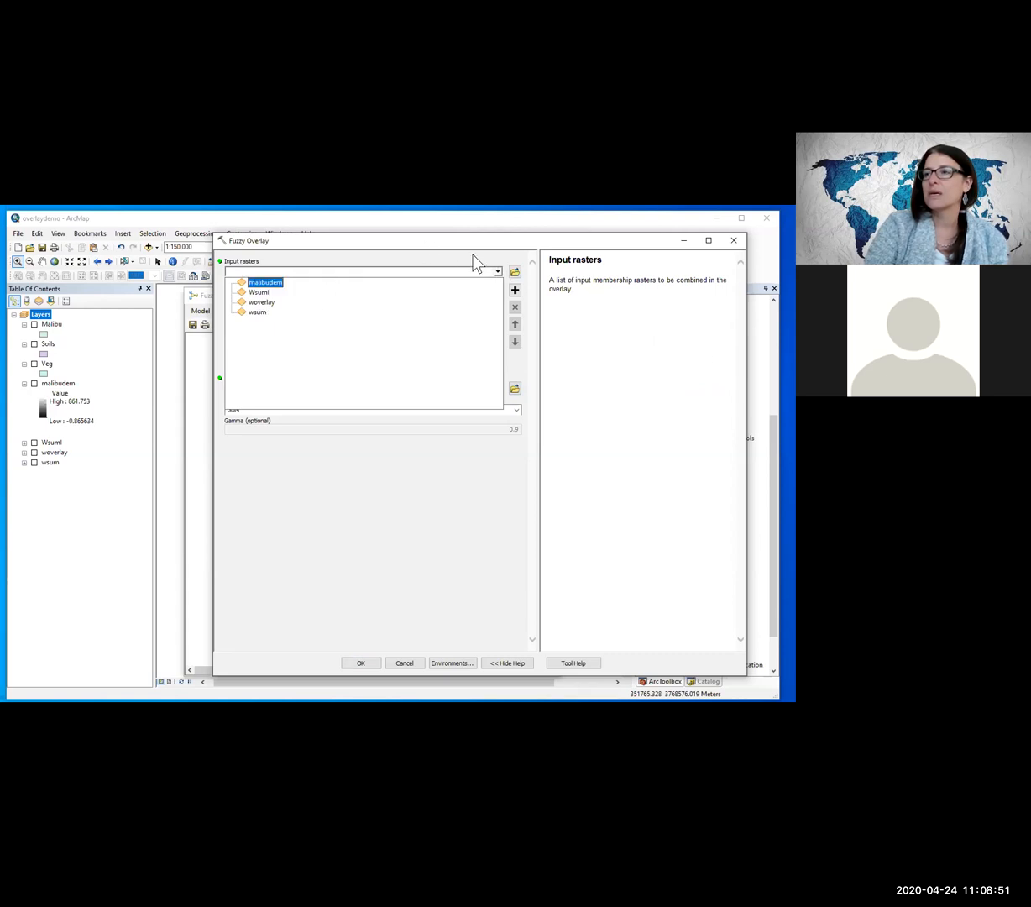
pyautogui.click(735, 244)
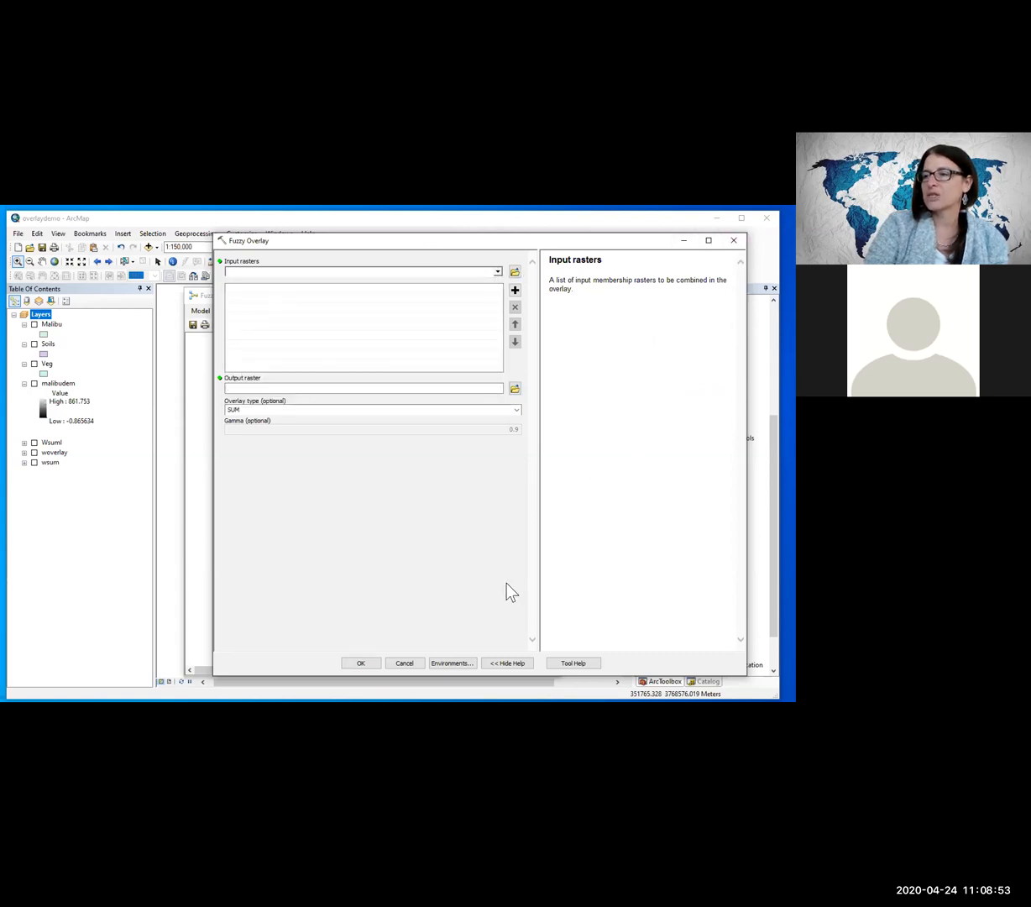
pyautogui.click(404, 662)
# Step: Add the Fuzzy Overlay tool to the model below the membership outputs, with FuzzElev, SlopeFuzz and FuzzAspect as input rasters
pyautogui.moveTo(692, 603); pyautogui.dragTo(352, 622)
pyautogui.doubleClick(359, 628)
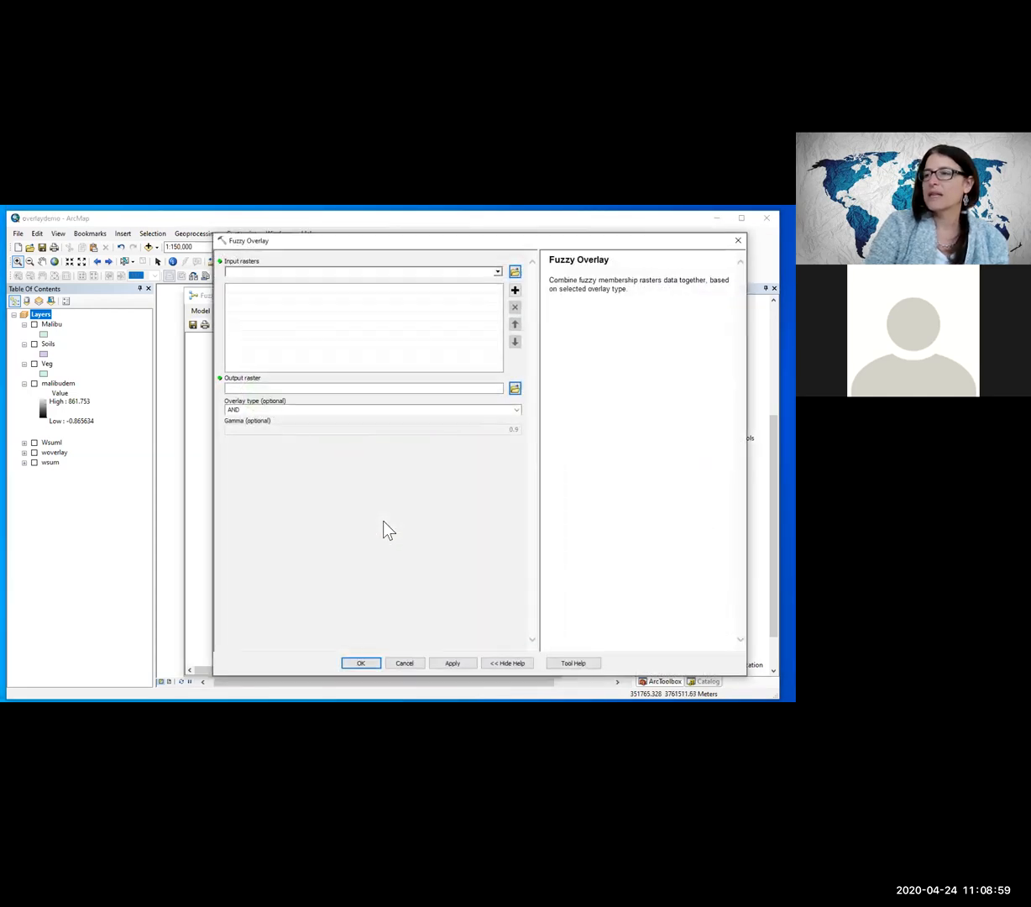
pyautogui.click(497, 272)
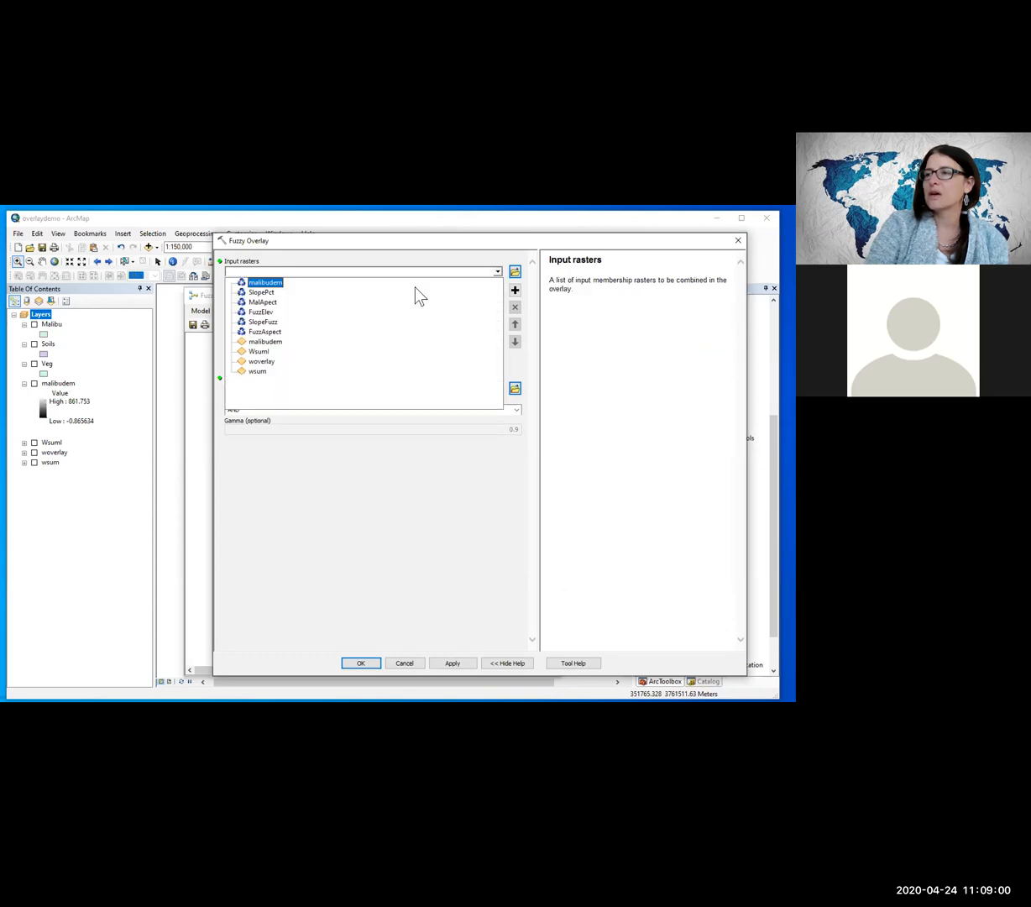
pyautogui.click(254, 313)
pyautogui.click(497, 271)
pyautogui.click(252, 323)
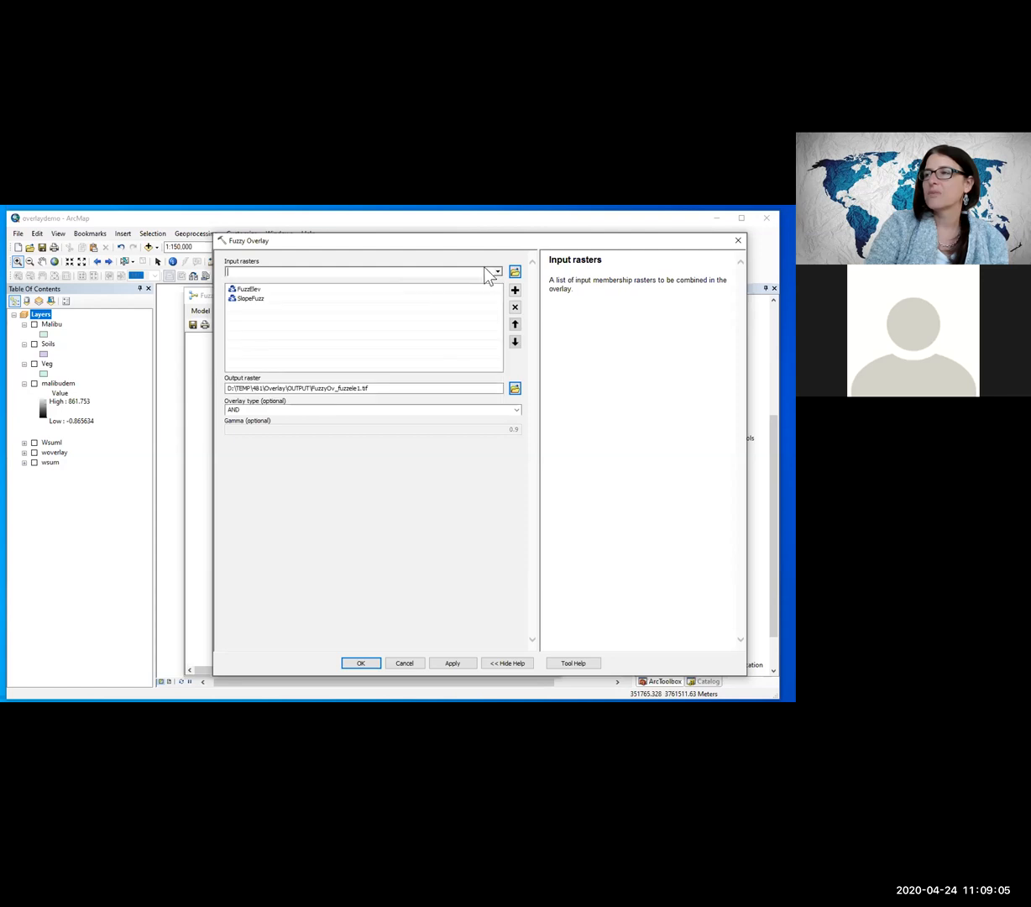
pyautogui.click(497, 271)
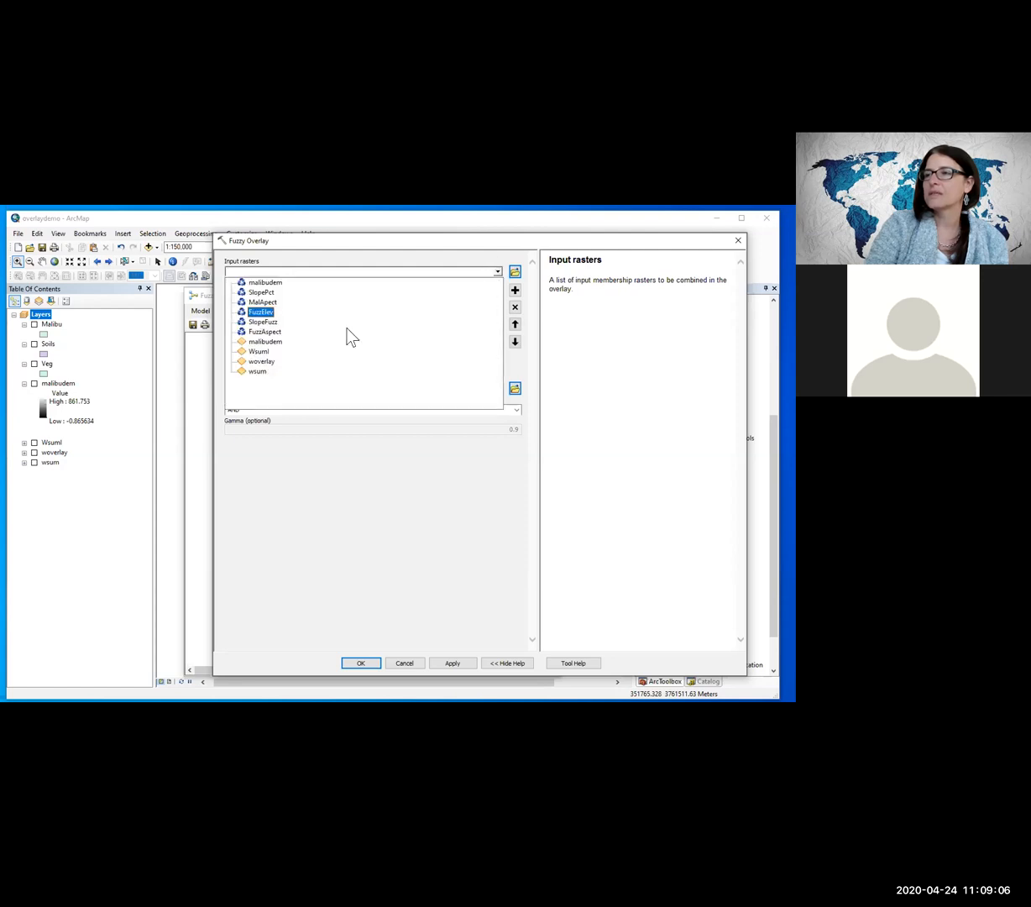
pyautogui.click(274, 334)
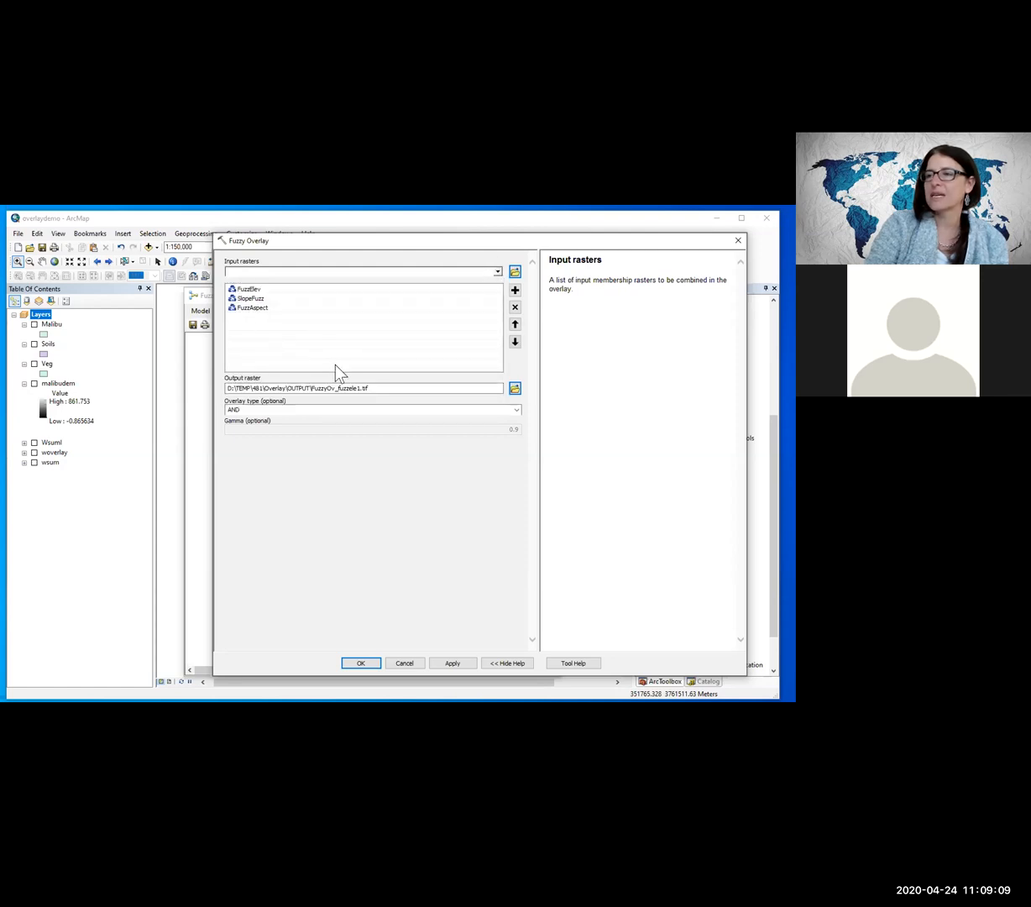
# Step: Name the Fuzzy Overlay output raster FuzzAnd and accept the tool settings with the AND overlay type
pyautogui.doubleClick(368, 386)
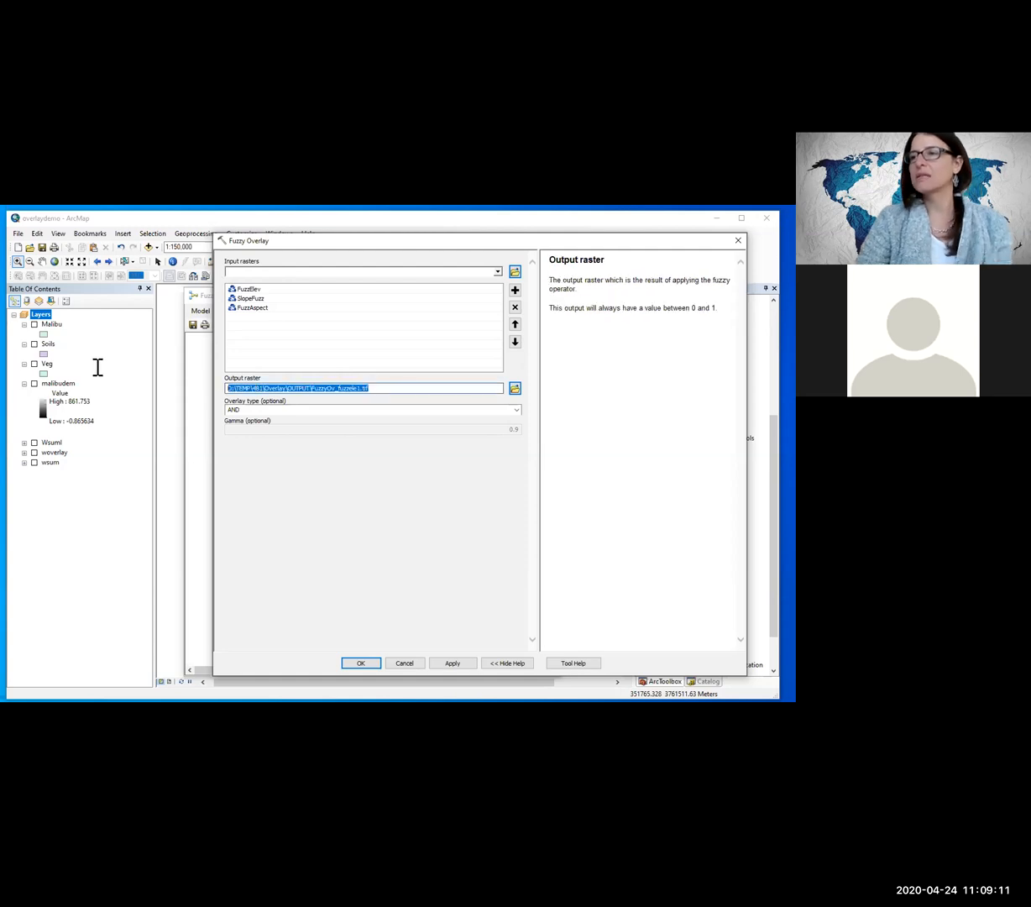
pyautogui.write('Fu')
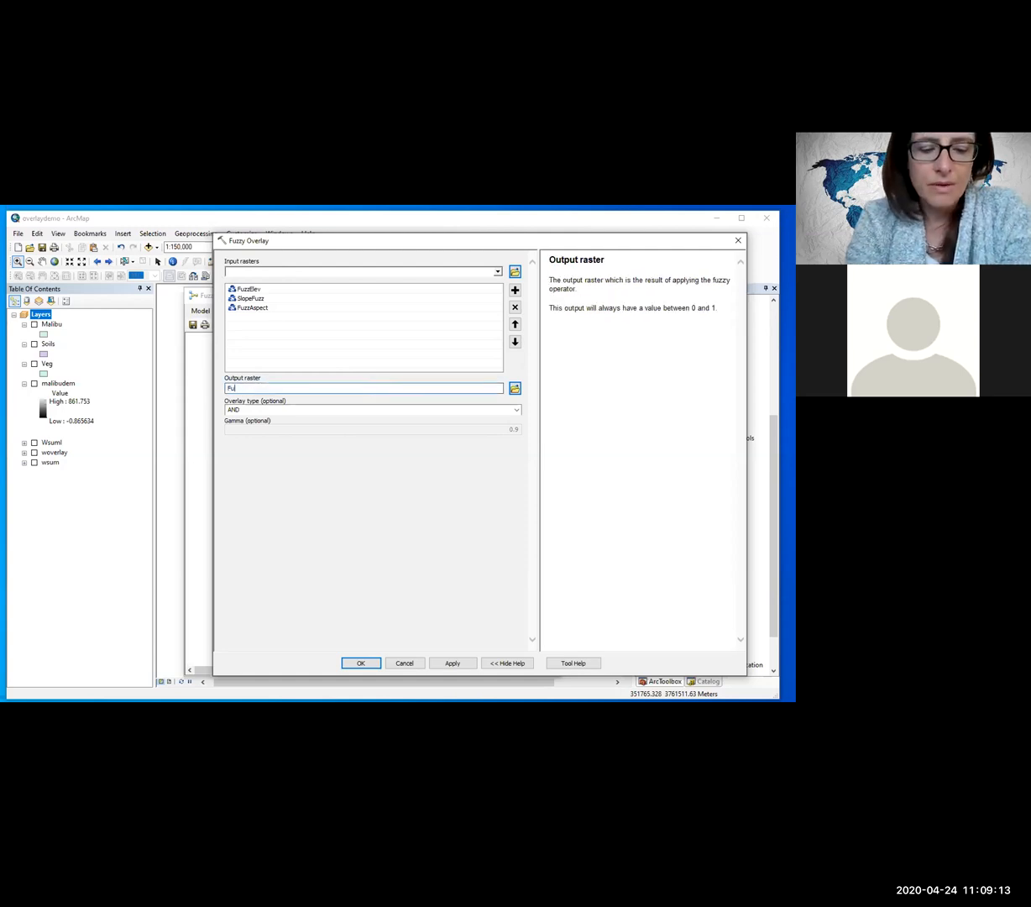
pyautogui.write('zzAnd')
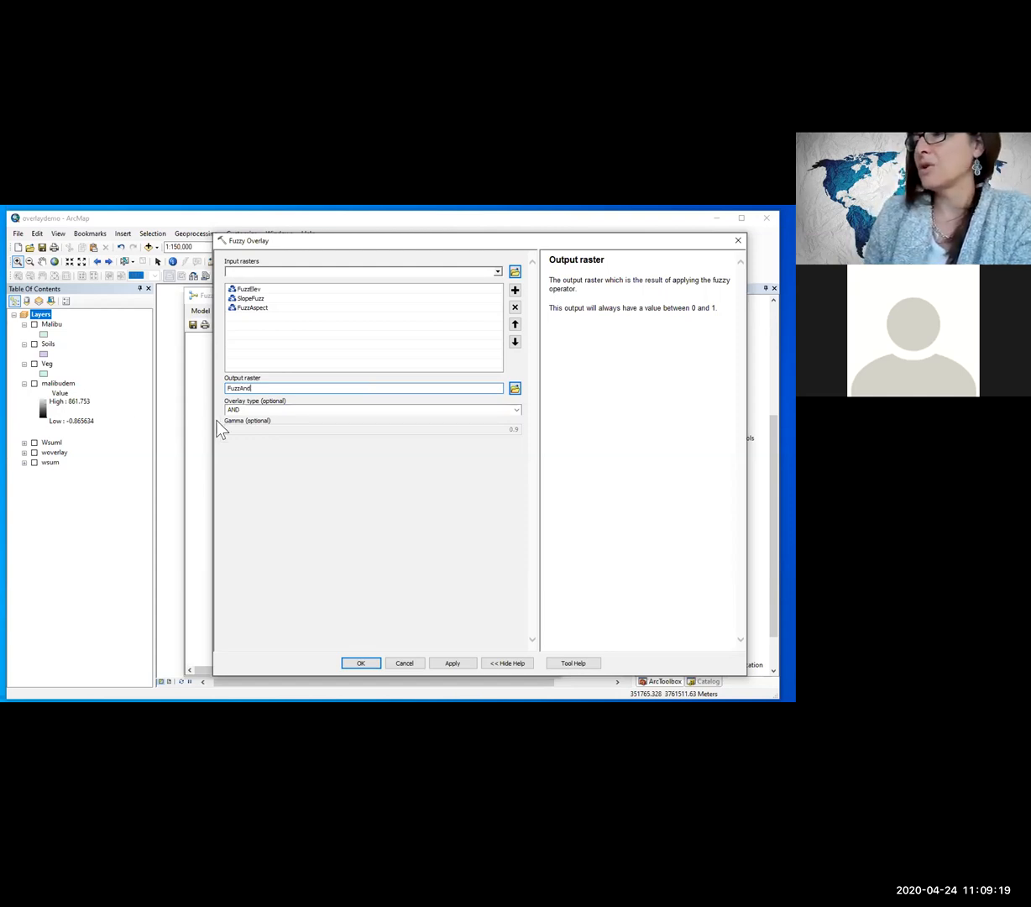
pyautogui.click(361, 663)
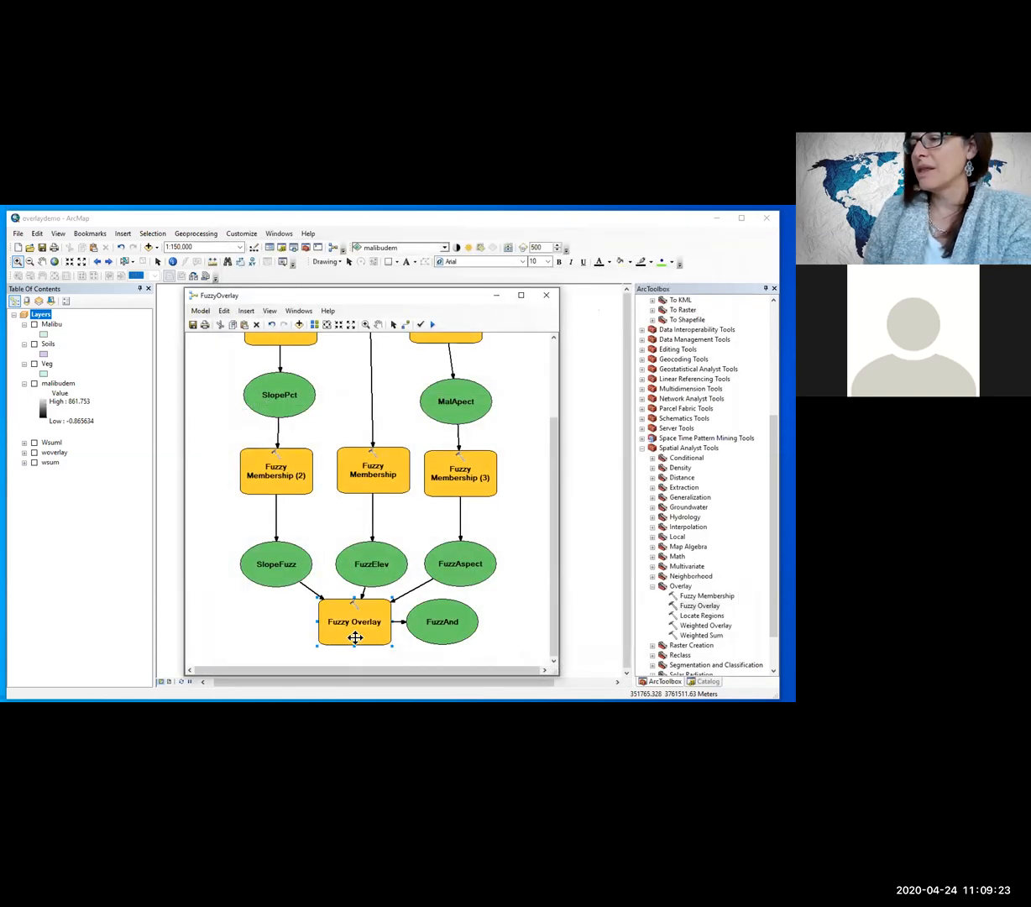
# Step: Move Fuzzy Overlay directly below SlopeFuzz and place its FuzzAnd output underneath it
pyautogui.moveTo(352, 637); pyautogui.dragTo(274, 637)
pyautogui.scroll(-3, 306, 478)
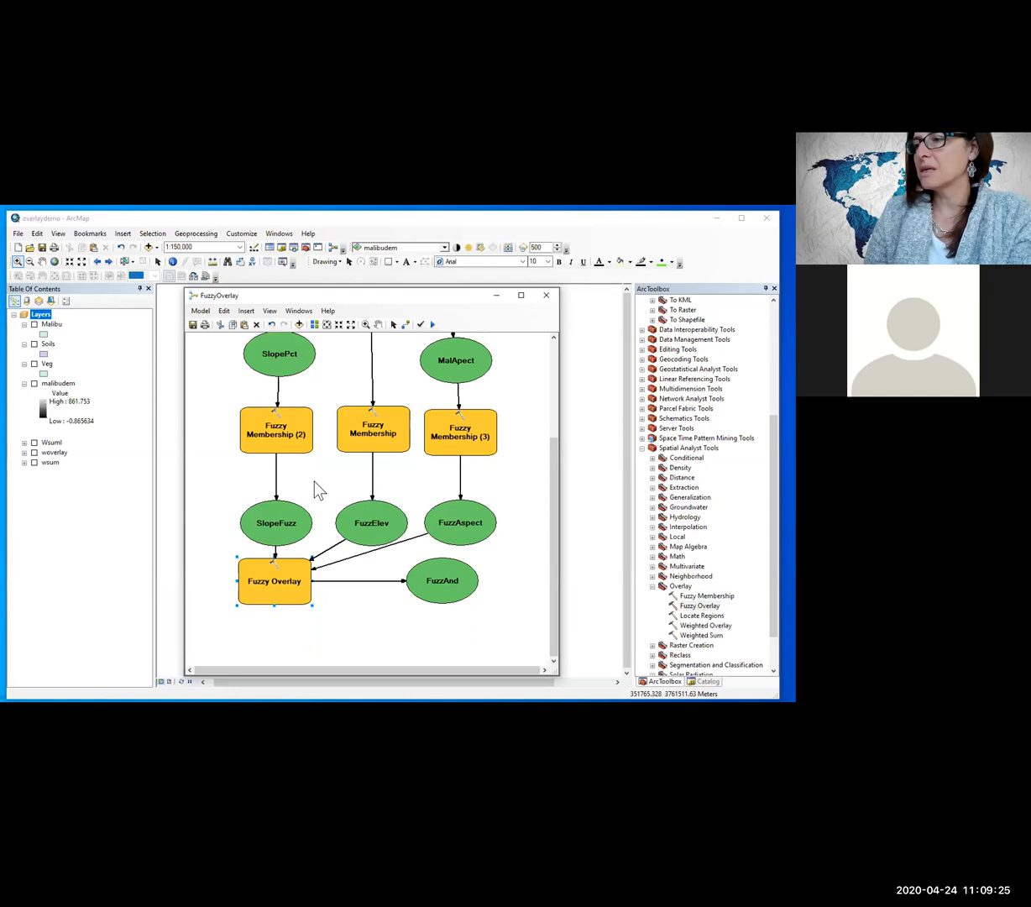
pyautogui.moveTo(460, 553); pyautogui.dragTo(284, 614)
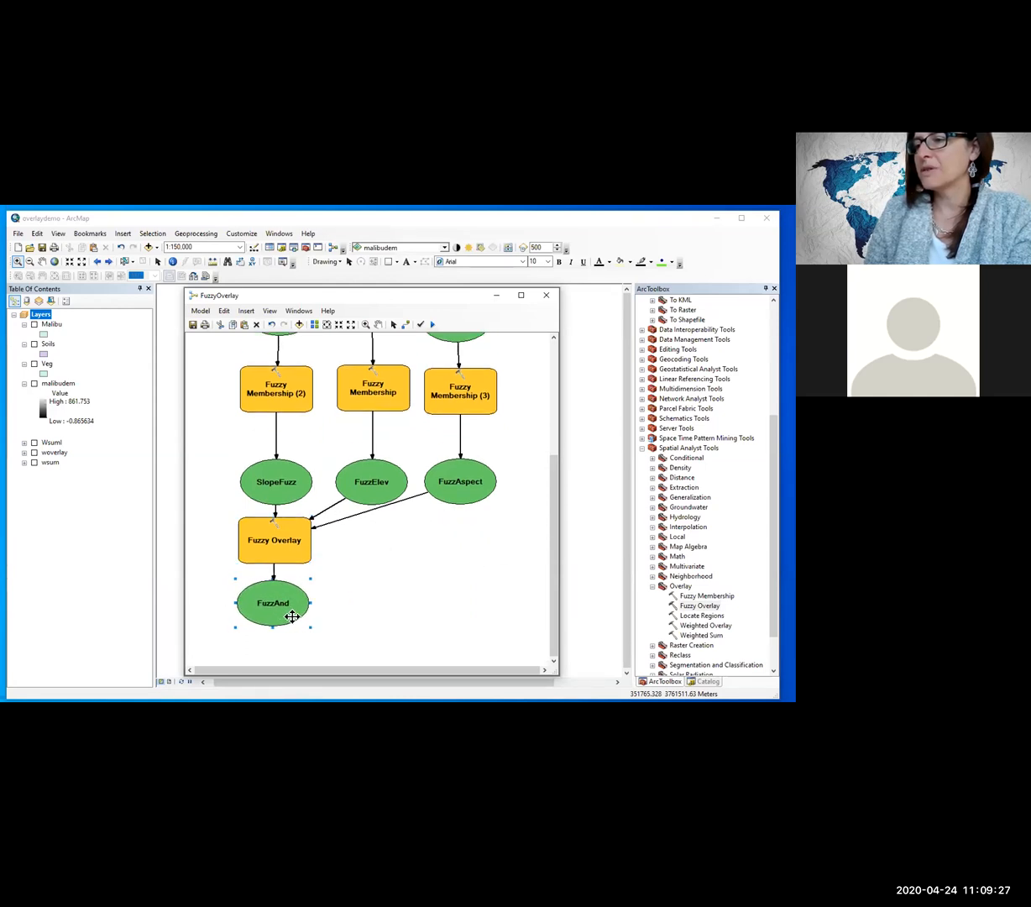
# Step: Duplicate the Fuzzy Overlay tool and place the copy with its output below FuzzElev
pyautogui.rightClick(287, 554)
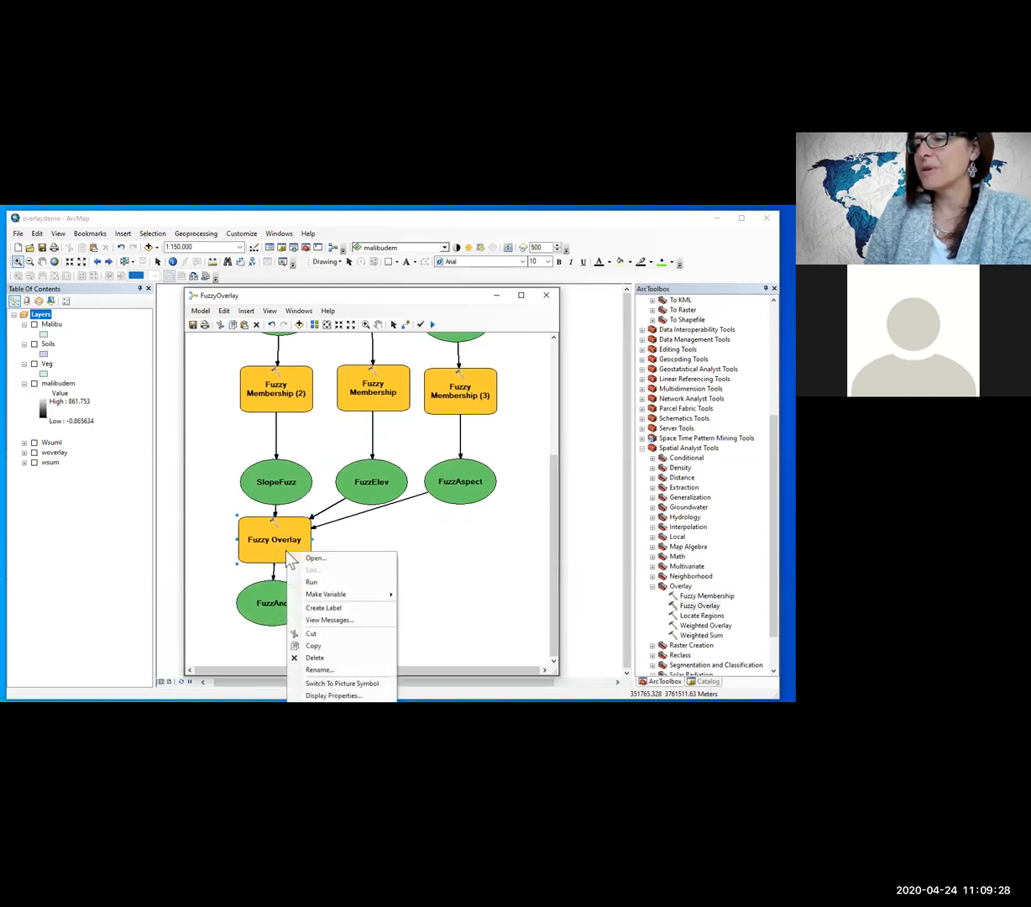
pyautogui.click(319, 646)
pyautogui.rightClick(376, 568)
pyautogui.click(388, 590)
pyautogui.moveTo(339, 556); pyautogui.dragTo(370, 544)
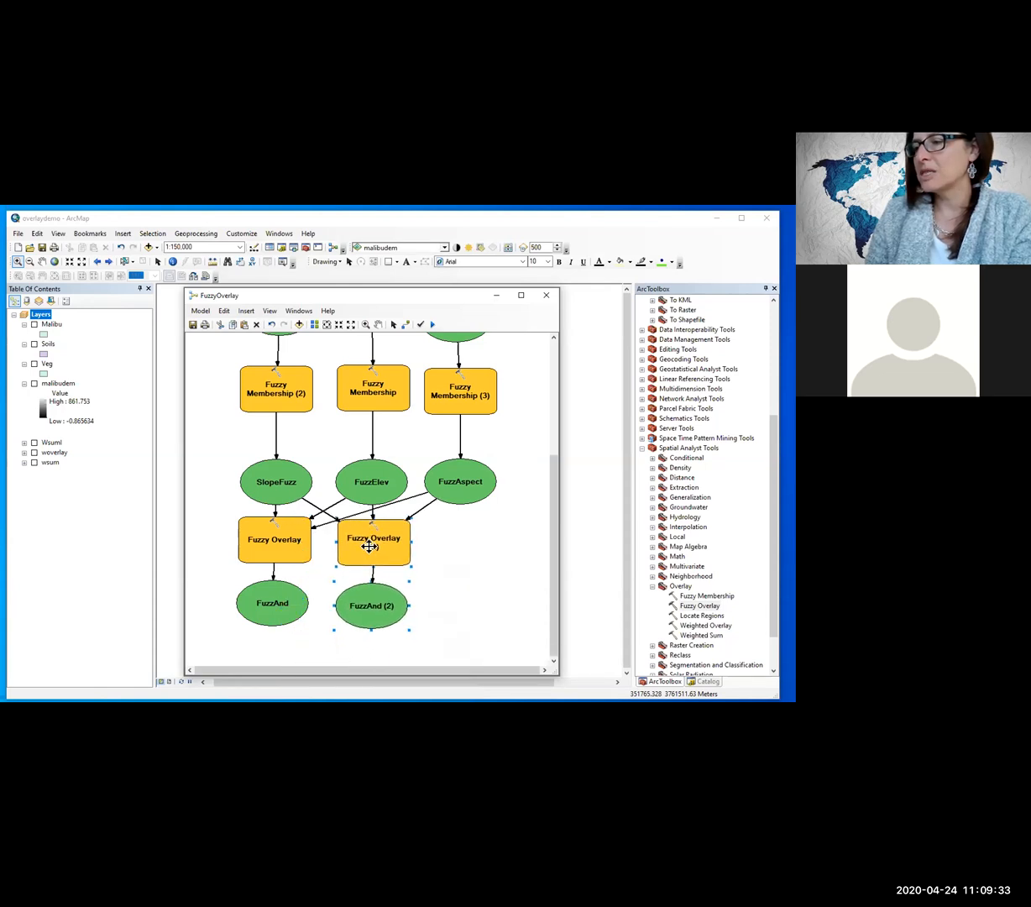
# Step: Configure the second Fuzzy Overlay with output raster FuzzSUm and overlay type SUM, and accept the settings
pyautogui.doubleClick(375, 543)
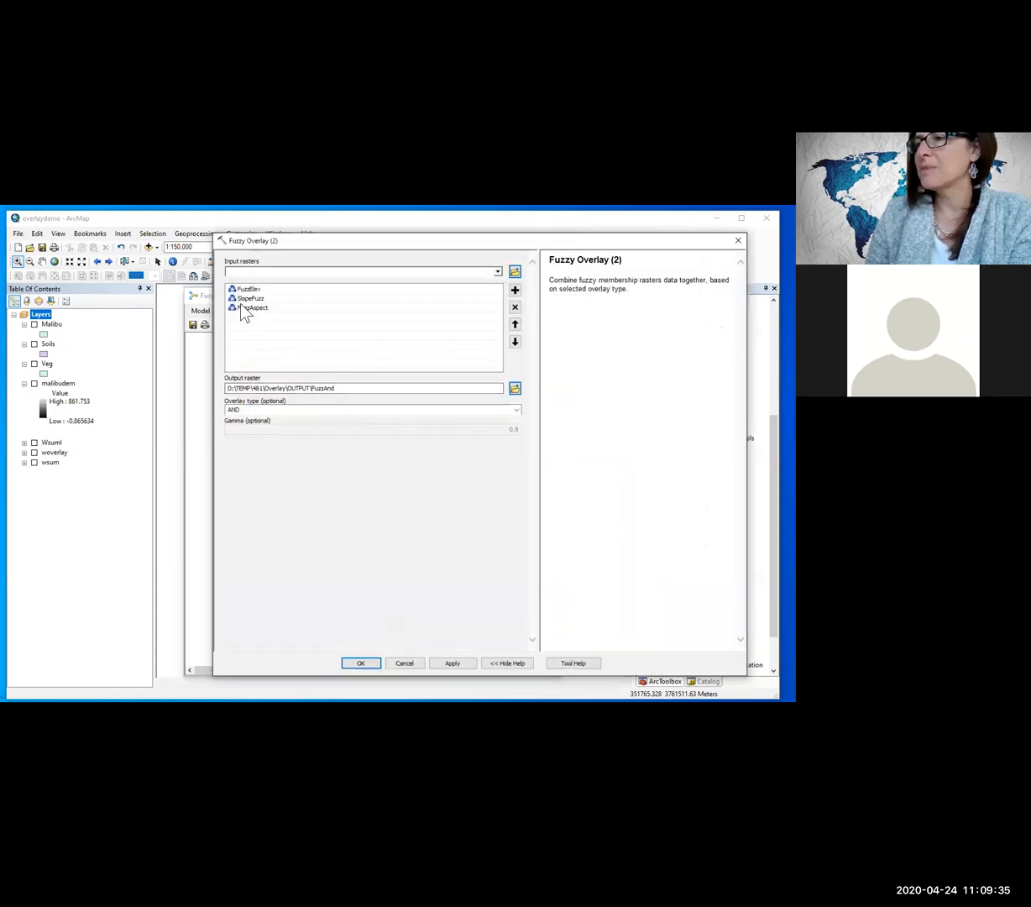
pyautogui.moveTo(324, 387); pyautogui.dragTo(44, 353)
pyautogui.write('Fuzz')
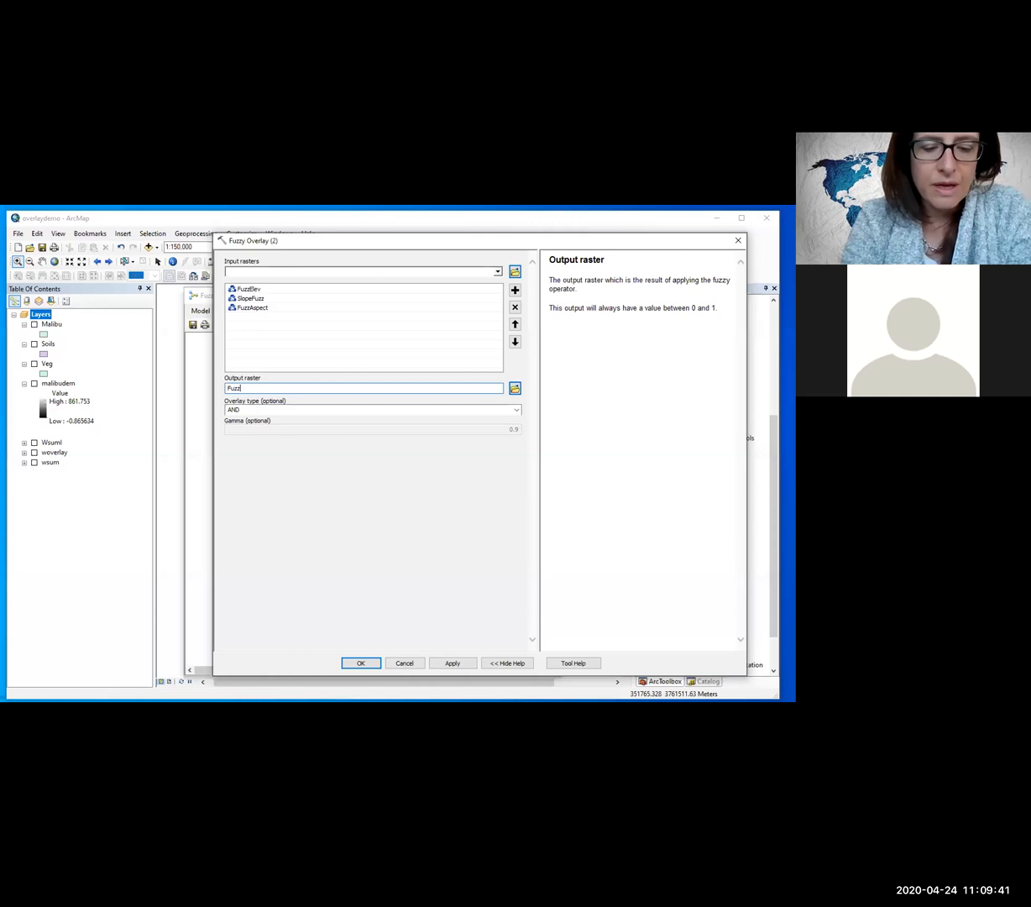
pyautogui.write('SUm')
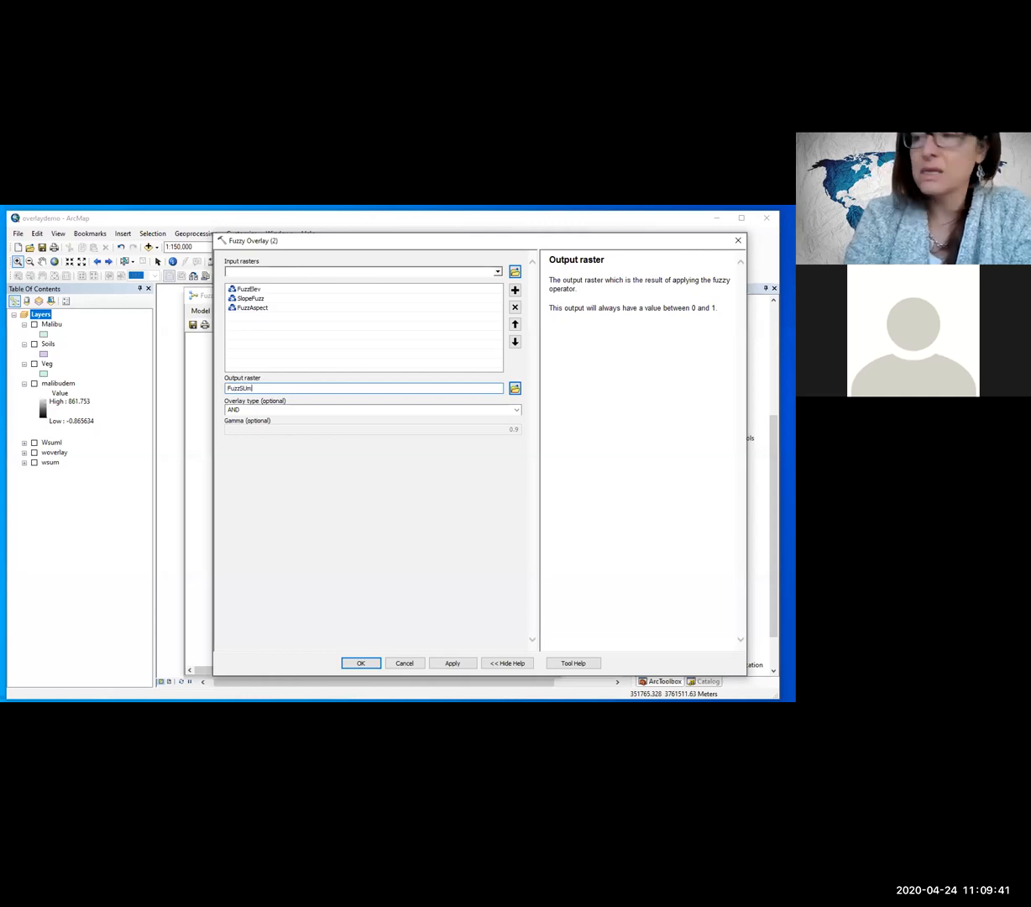
pyautogui.click(515, 411)
pyautogui.click(374, 434)
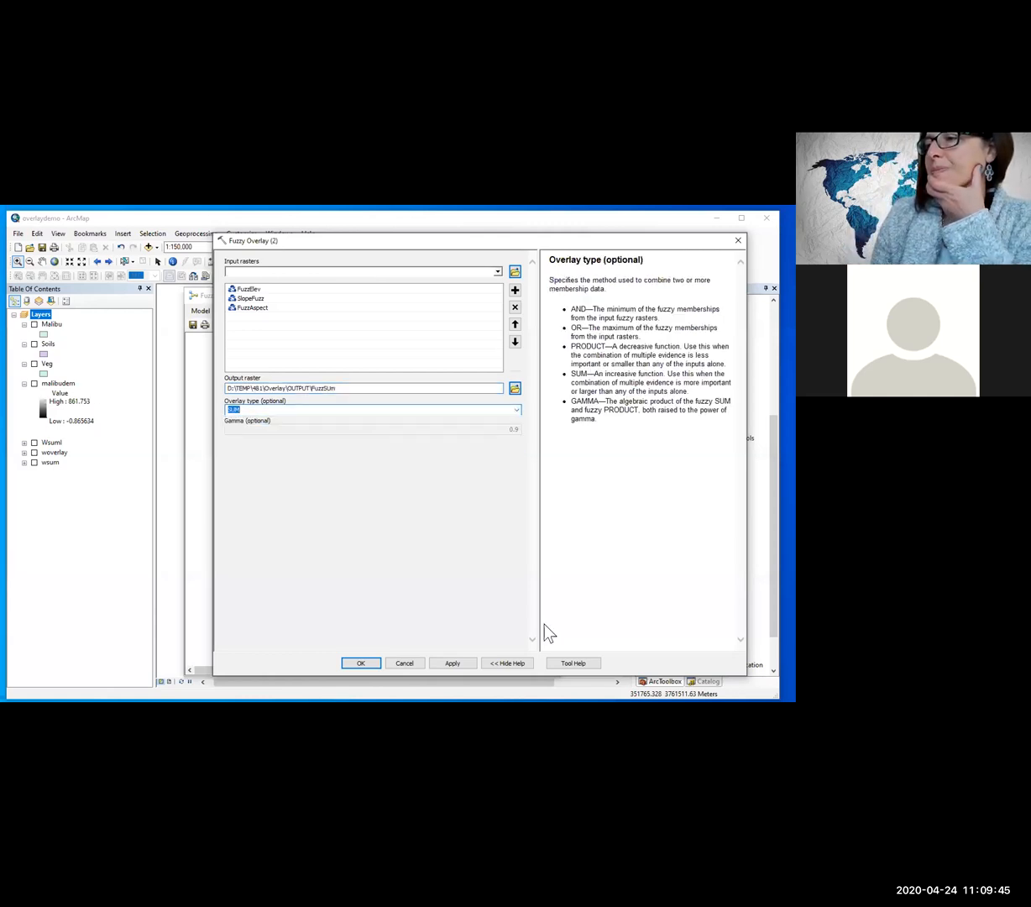
pyautogui.click(361, 663)
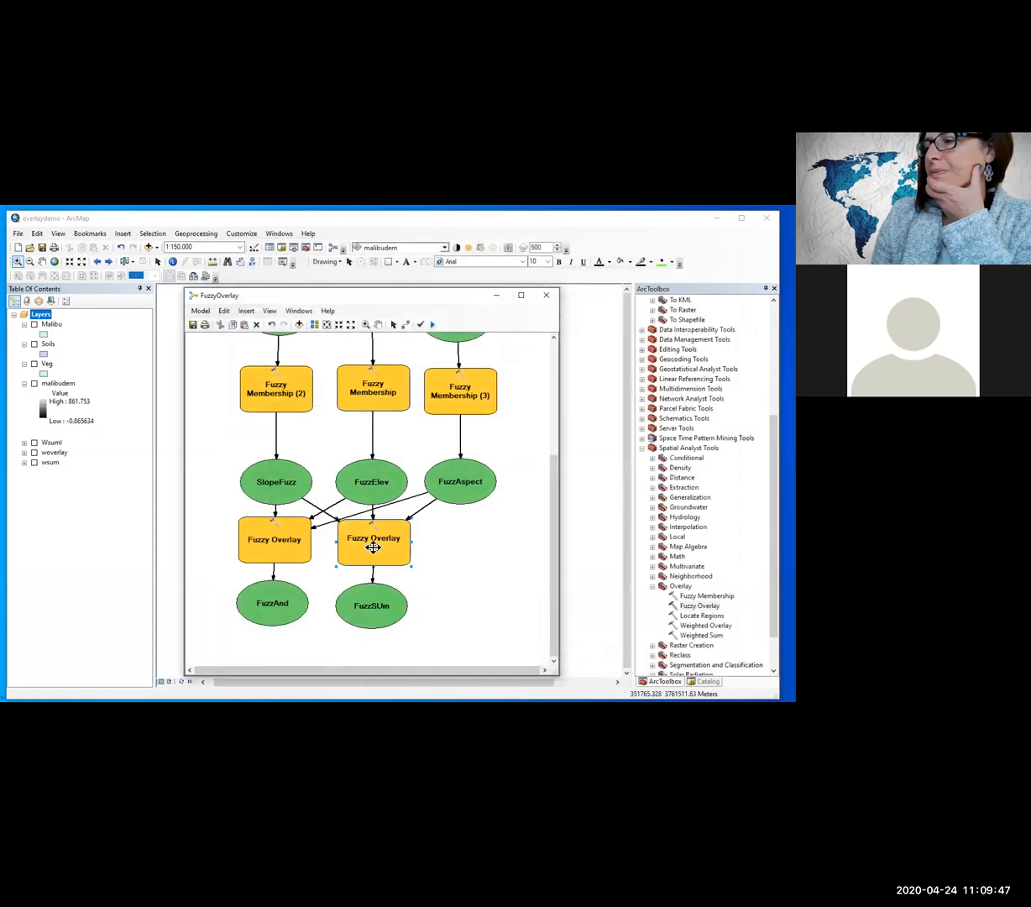
# Step: Duplicate the second Fuzzy Overlay tool and place the copy with its output below FuzzAspect
pyautogui.moveTo(371, 542); pyautogui.dragTo(374, 534)
pyautogui.hotkey('ctrl', 'c')
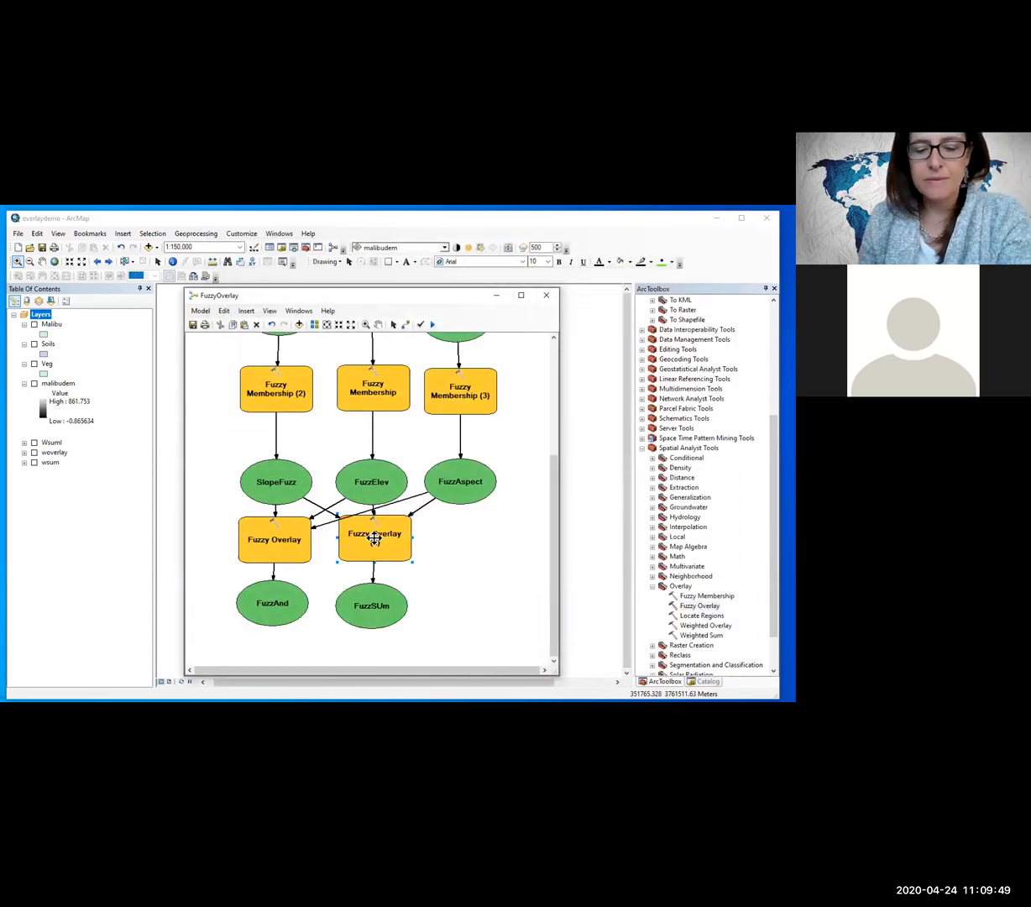
pyautogui.hotkey('ctrl', 'v')
pyautogui.moveTo(427, 590); pyautogui.dragTo(477, 548)
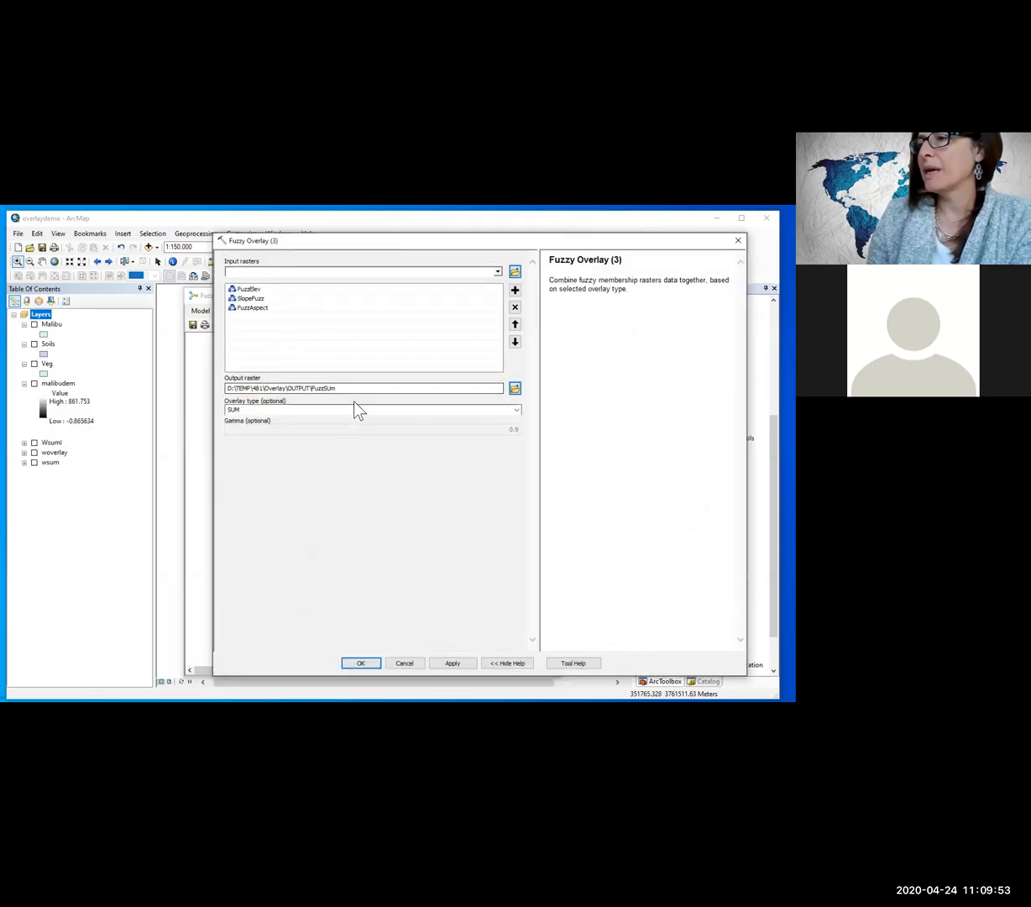
# Step: Configure the third Fuzzy Overlay with overlay type OR and output raster FuzzOr, and accept the settings
pyautogui.click(517, 411)
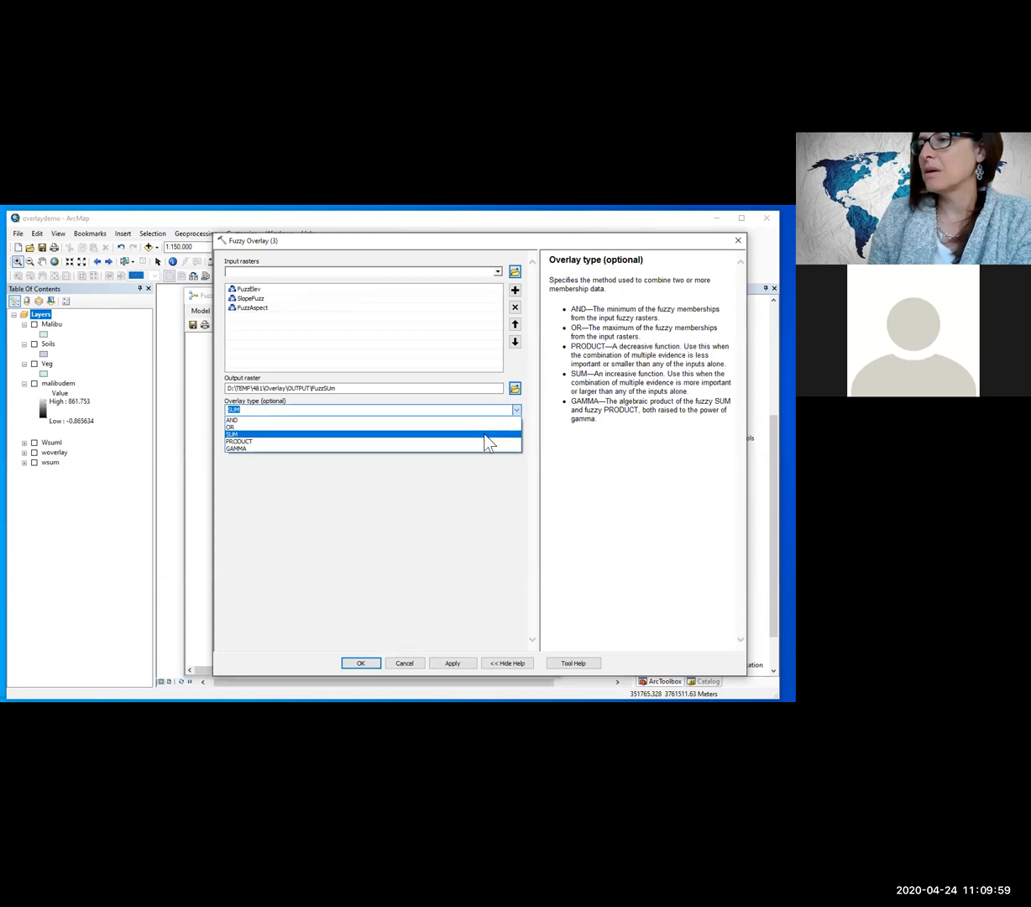
pyautogui.click(485, 426)
pyautogui.tripleClick(356, 388)
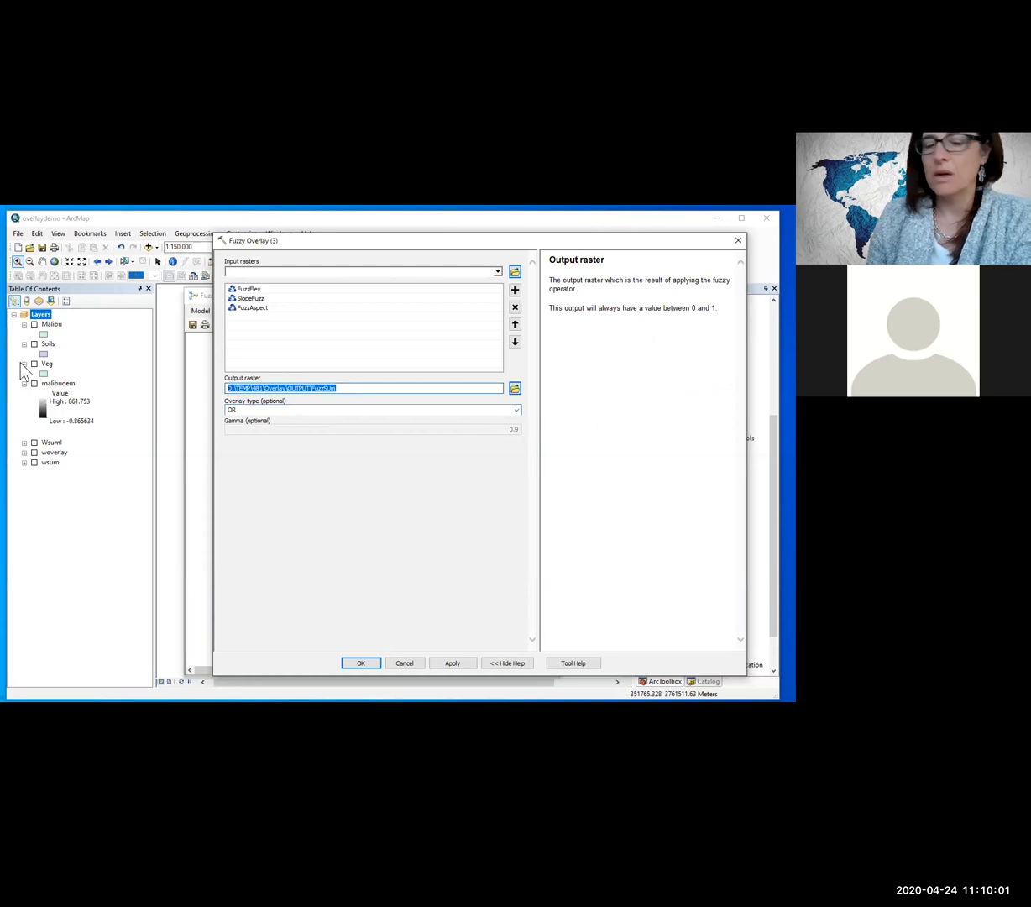
pyautogui.write('FuzzOr')
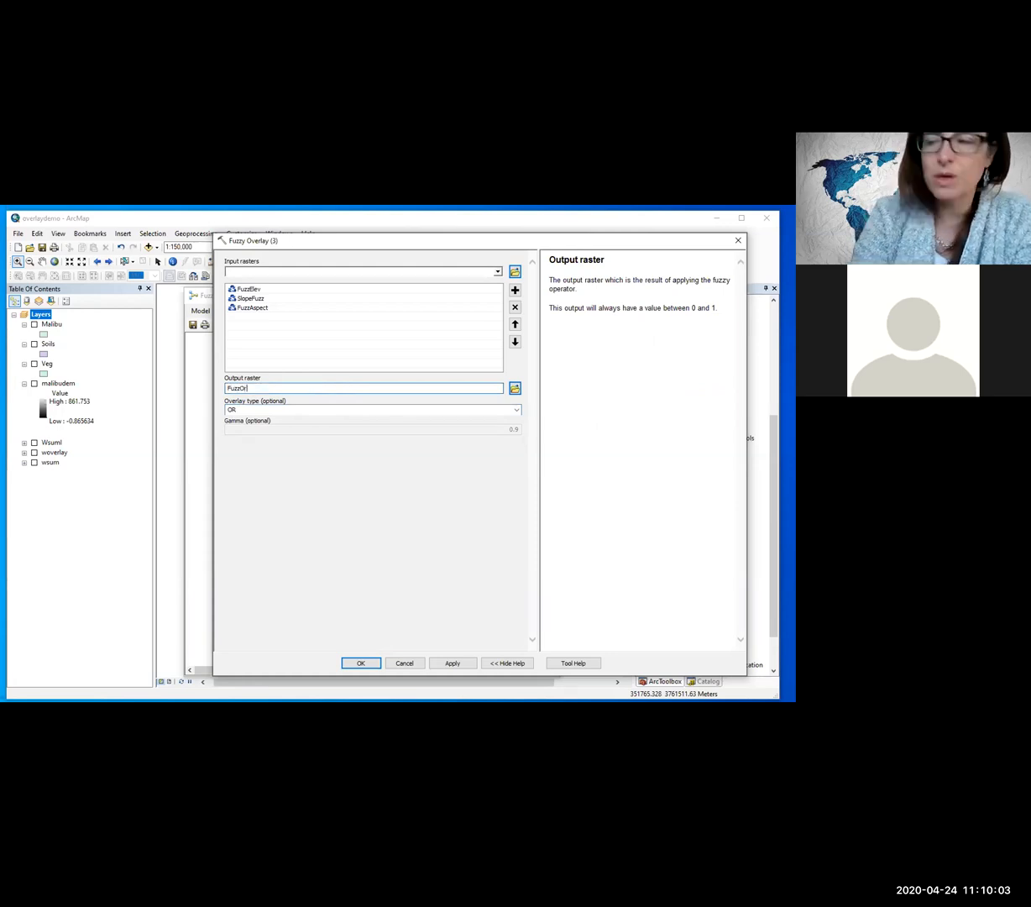
pyautogui.click(363, 663)
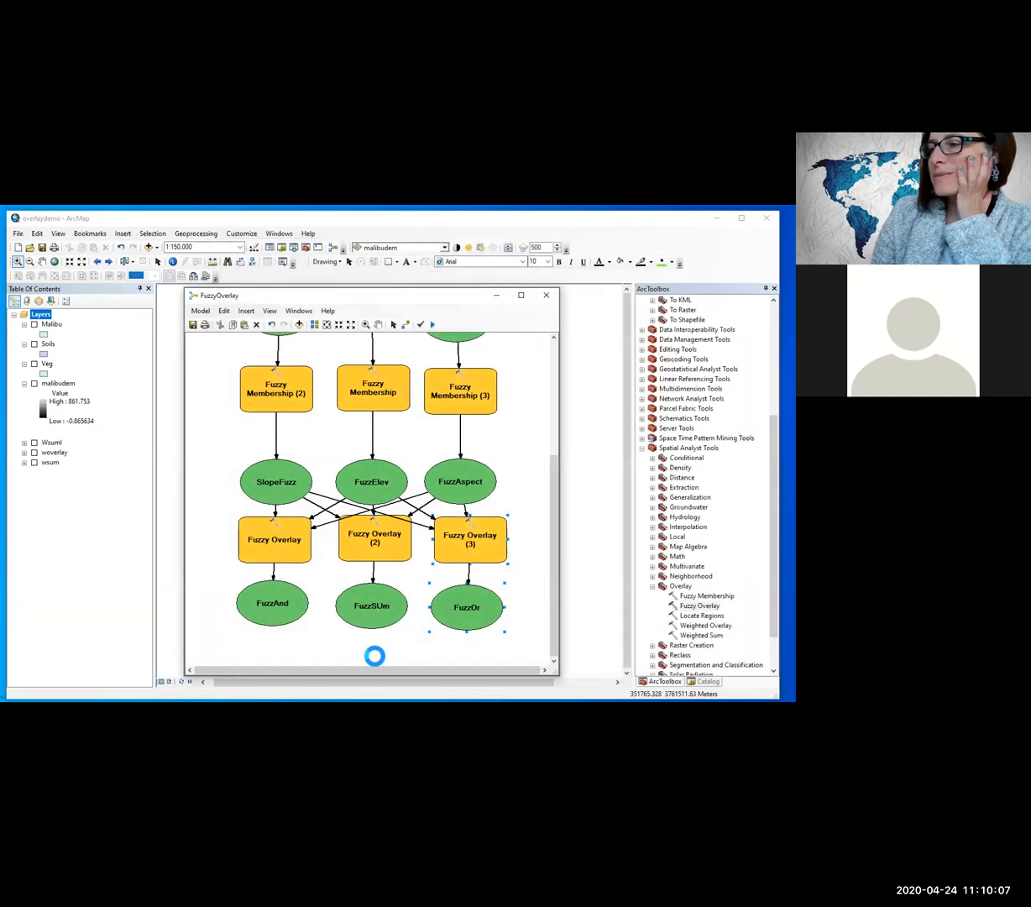
# Step: Line up the three Fuzzy Overlay tools in one row with their outputs in a row beneath, and raise FuzzElev slightly above its neighbours
pyautogui.moveTo(375, 542); pyautogui.dragTo(376, 549)
pyautogui.moveTo(372, 605); pyautogui.dragTo(375, 616)
pyautogui.moveTo(272, 602); pyautogui.dragTo(272, 614)
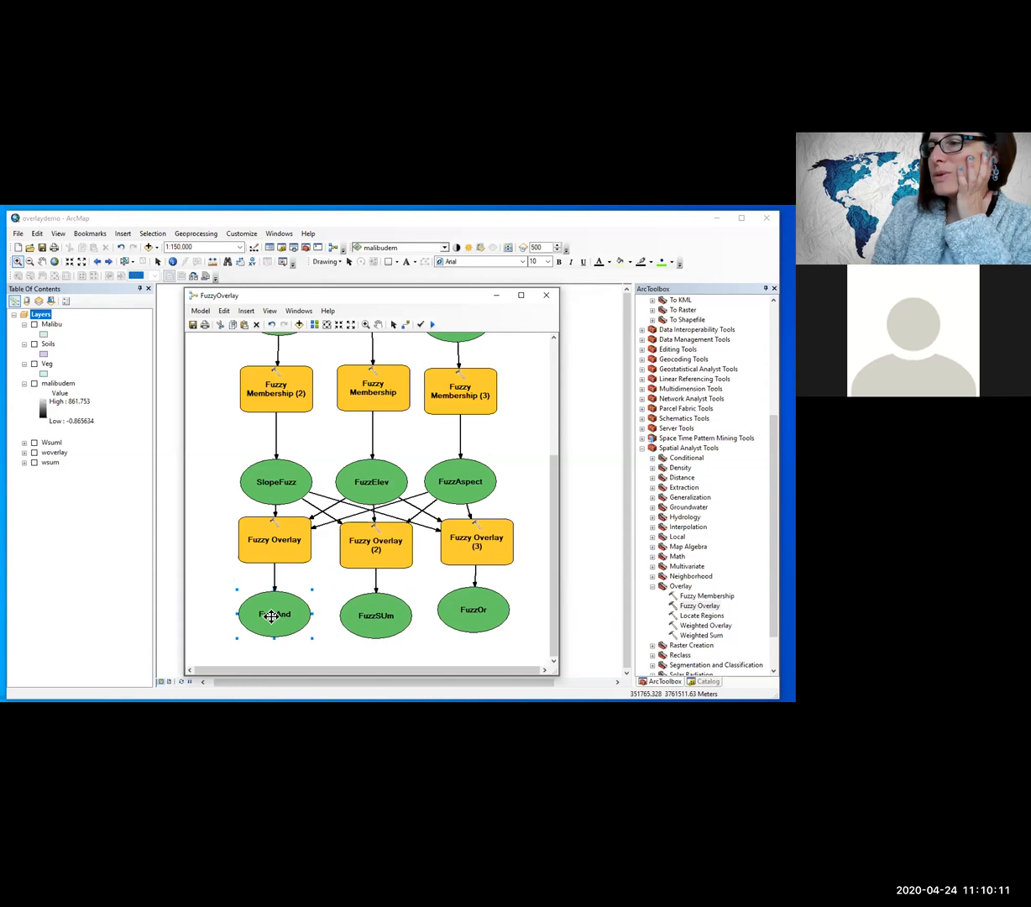
pyautogui.moveTo(267, 527); pyautogui.dragTo(269, 532)
pyautogui.moveTo(368, 541); pyautogui.dragTo(370, 544)
pyautogui.moveTo(480, 615); pyautogui.dragTo(481, 619)
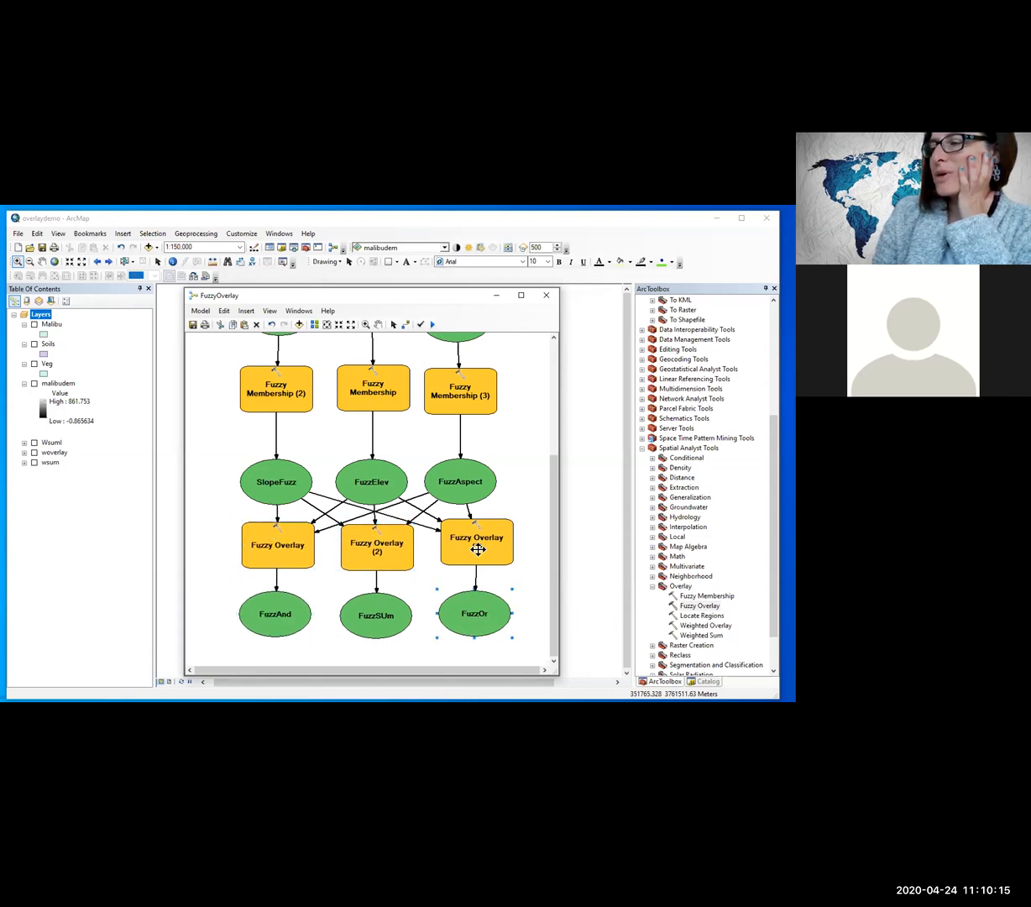
pyautogui.moveTo(476, 545); pyautogui.dragTo(476, 551)
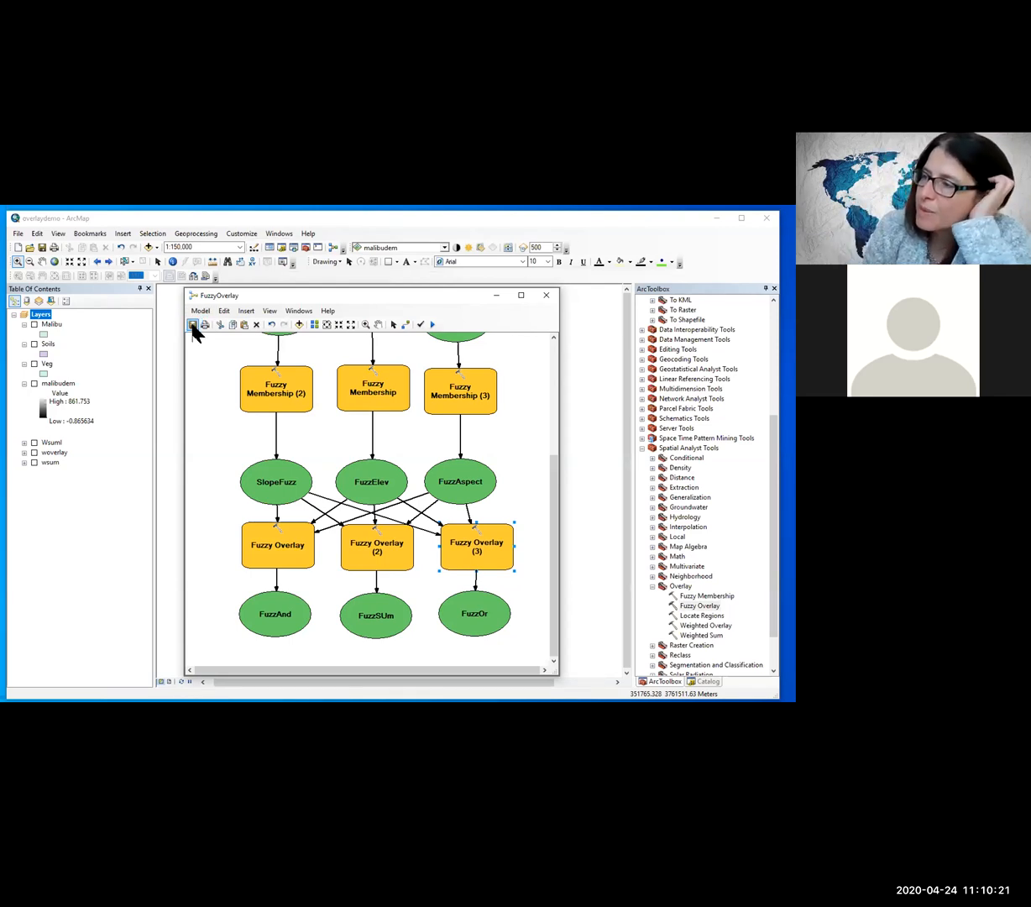
pyautogui.moveTo(384, 482); pyautogui.dragTo(380, 472)
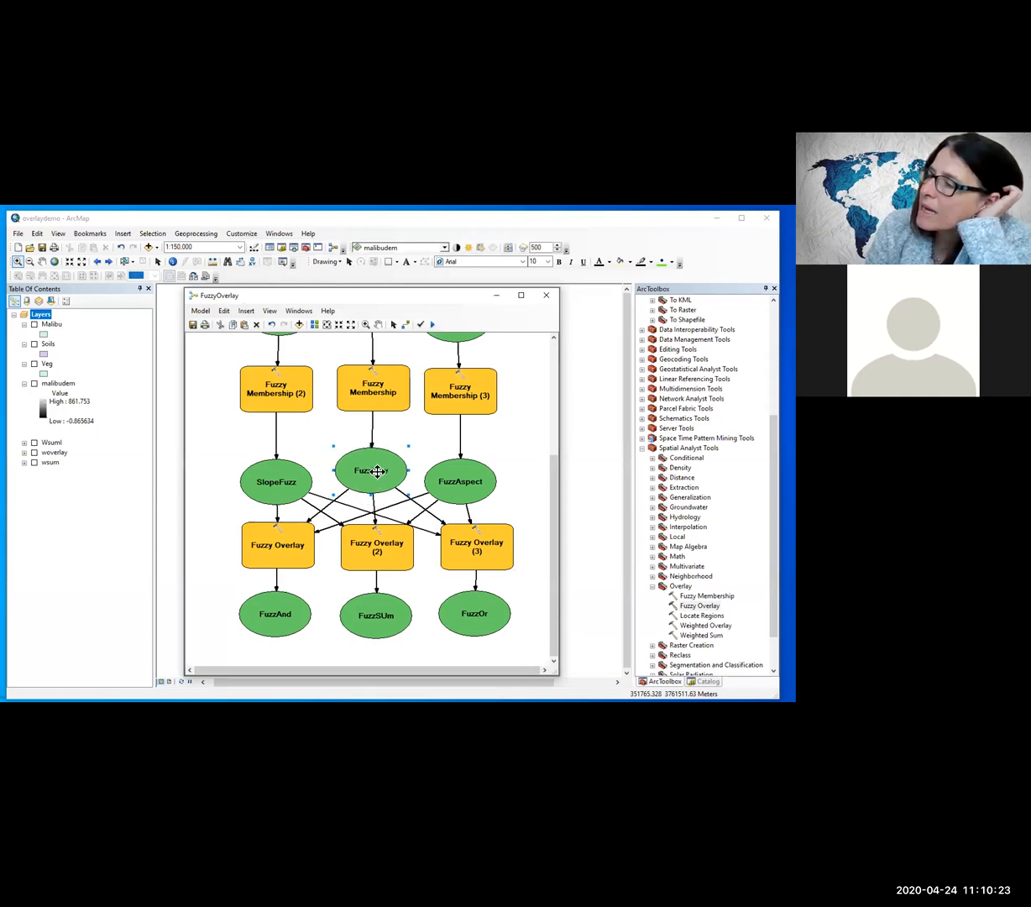
# Step: Raise FuzzAspect and SlopeFuzz level with FuzzElev, and set the FuzzAnd, FuzzSUm and FuzzOr outputs to be added to the display
pyautogui.moveTo(459, 484); pyautogui.dragTo(460, 470)
pyautogui.moveTo(294, 481); pyautogui.dragTo(294, 472)
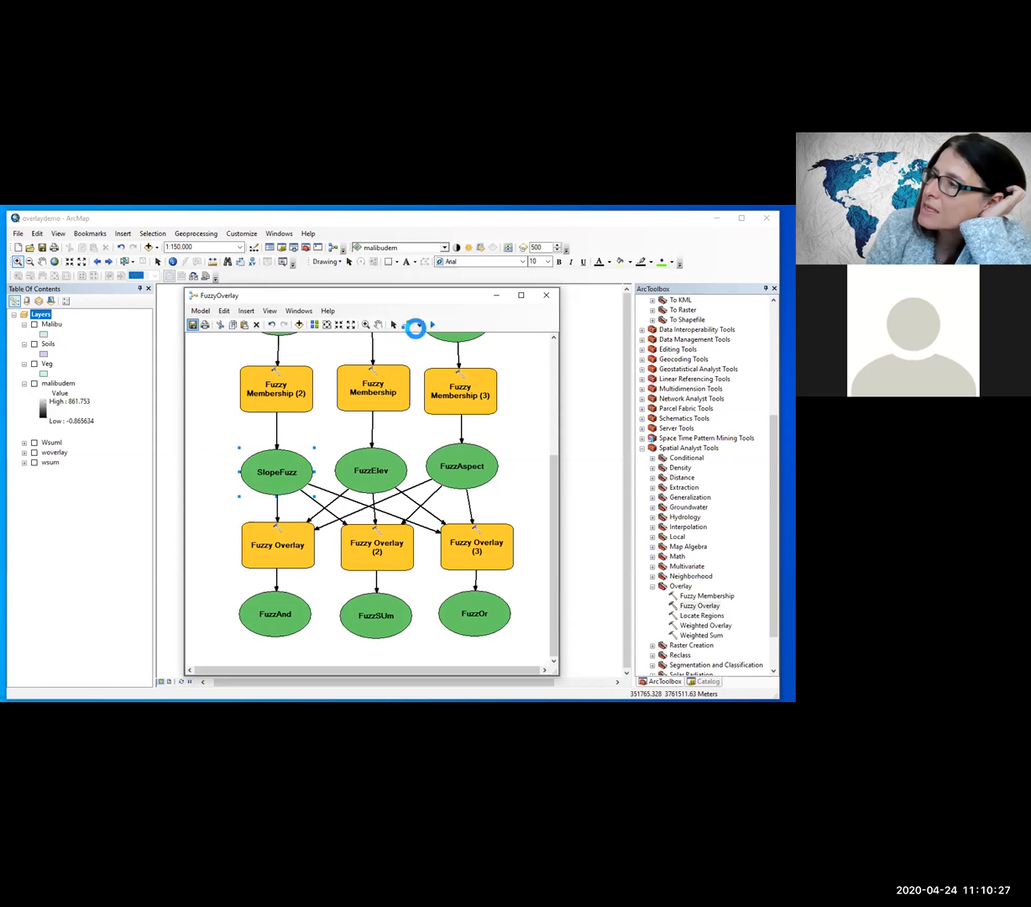
pyautogui.rightClick(271, 615)
pyautogui.click(319, 563)
pyautogui.click(384, 640)
pyautogui.rightClick(384, 640)
pyautogui.click(417, 499)
pyautogui.click(476, 617)
pyautogui.rightClick(478, 620)
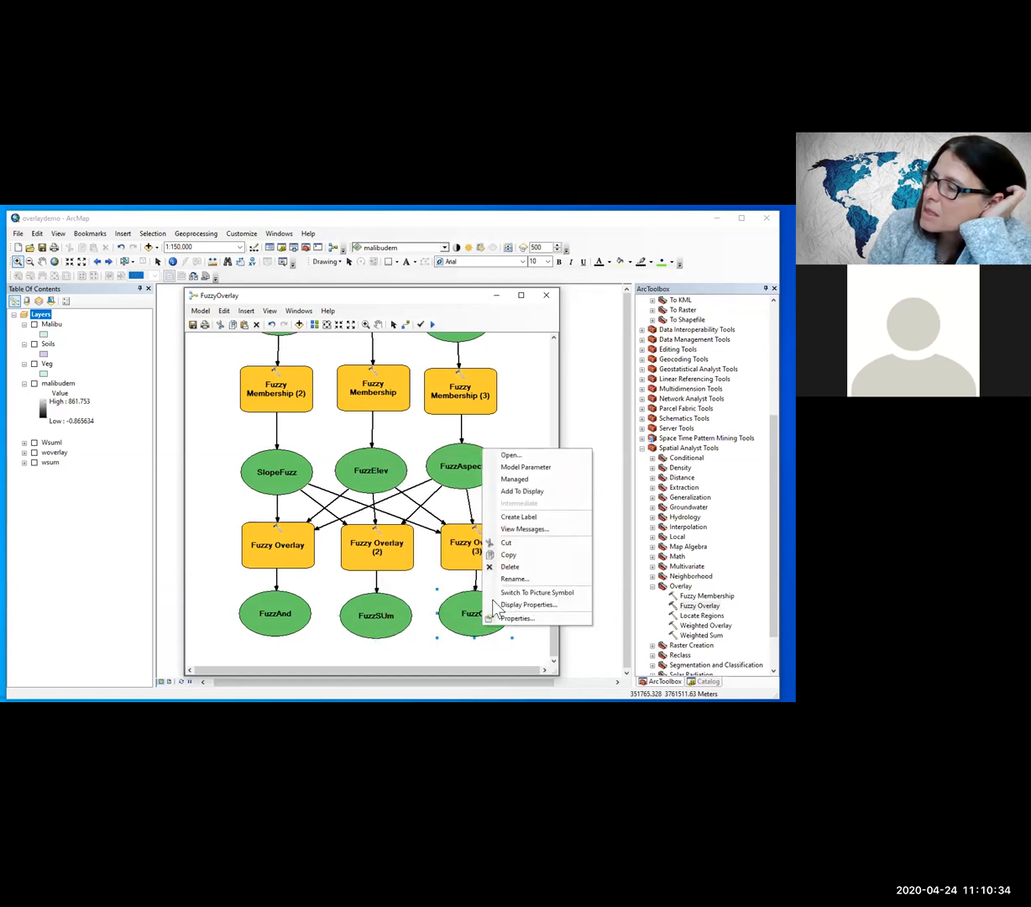
pyautogui.click(522, 491)
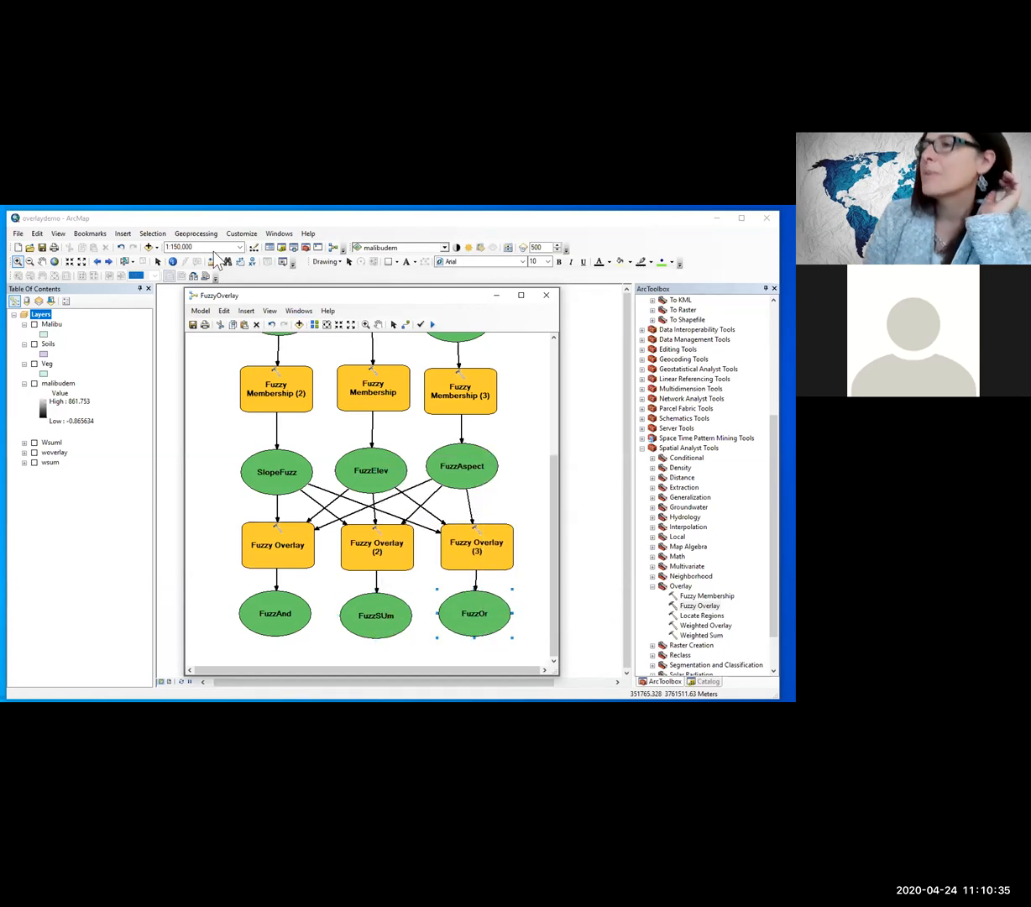
# Step: Close the FuzzyOverlay model with its changes saved, and reopen it for editing from Overlay.tbx in the Catalog
pyautogui.click(546, 294)
pyautogui.click(383, 494)
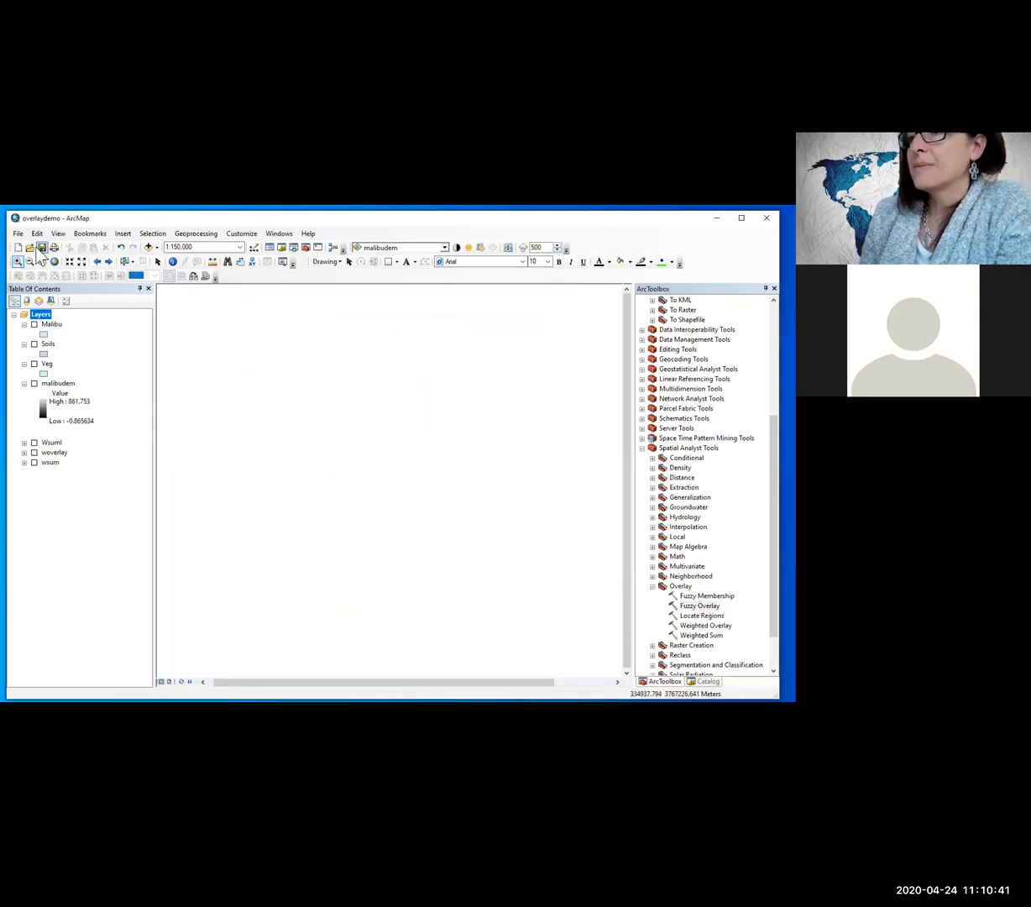
pyautogui.click(282, 249)
pyautogui.click(714, 542)
pyautogui.rightClick(715, 542)
pyautogui.click(734, 572)
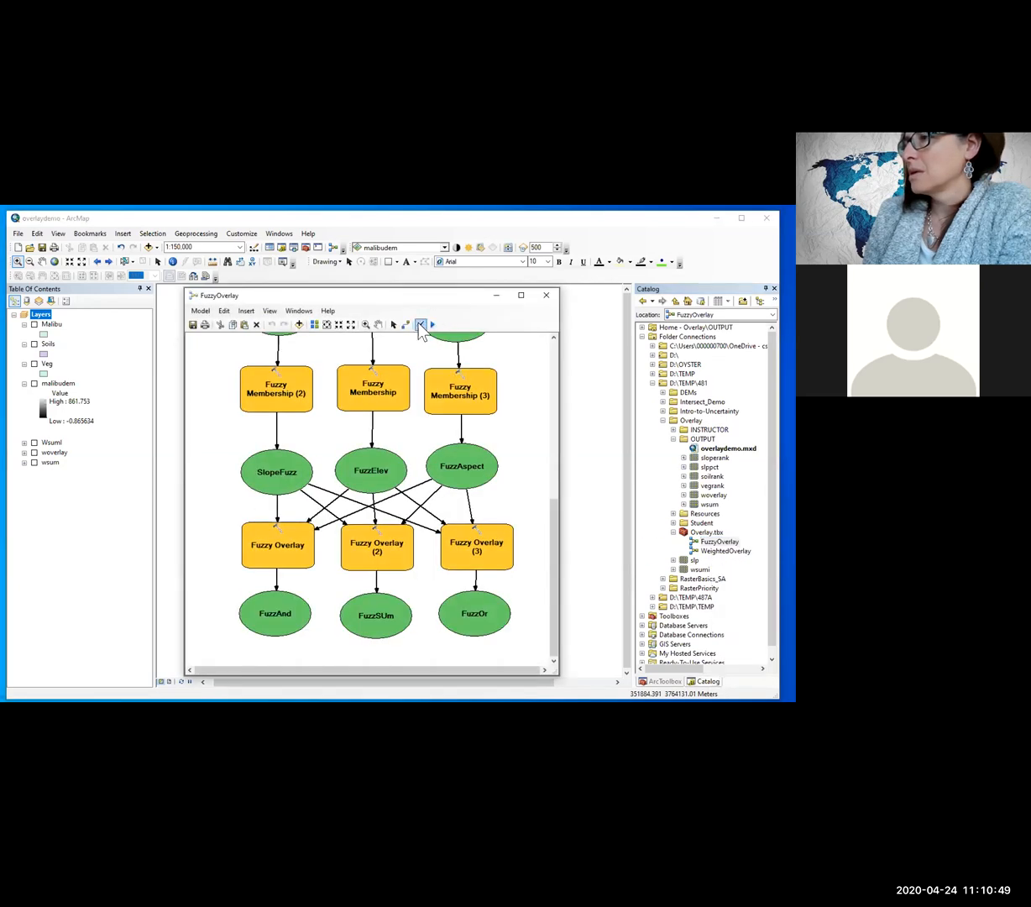
# Step: Review the settings of the Fuzzy Membership tool that produces FuzzElev, and keep the model open
pyautogui.doubleClick(370, 393)
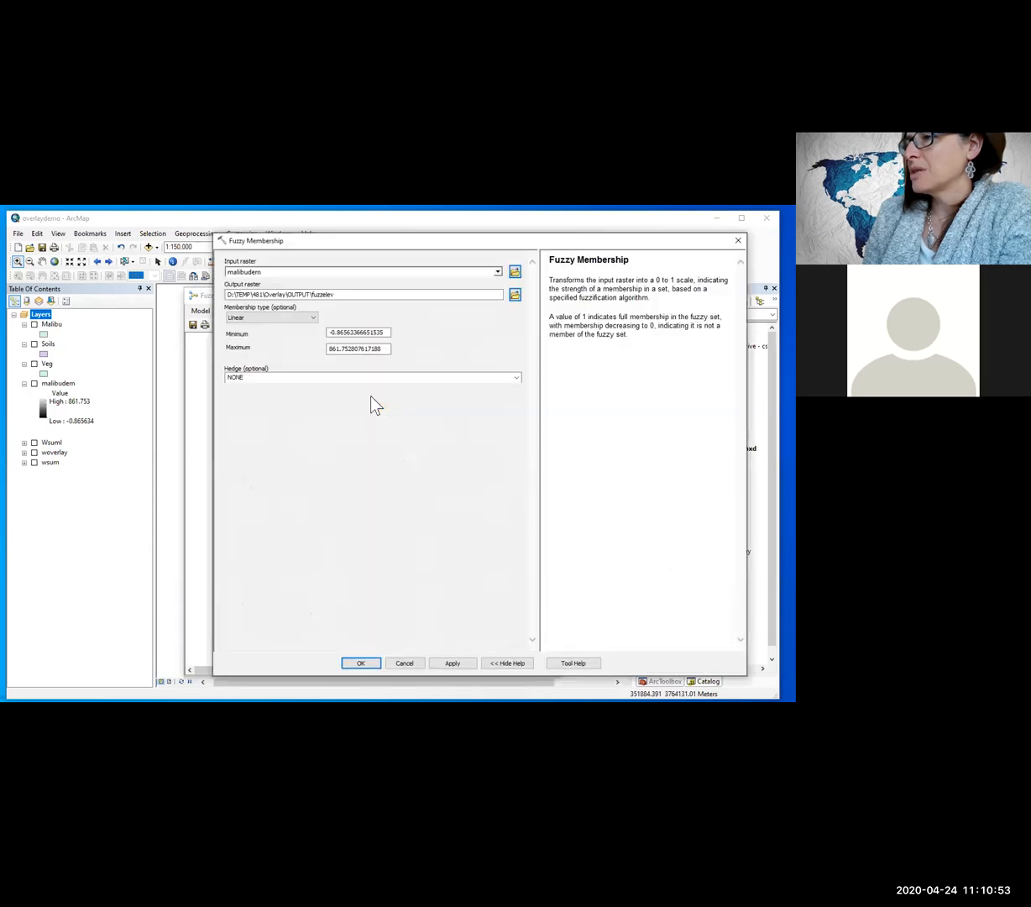
pyautogui.click(738, 240)
pyautogui.click(546, 294)
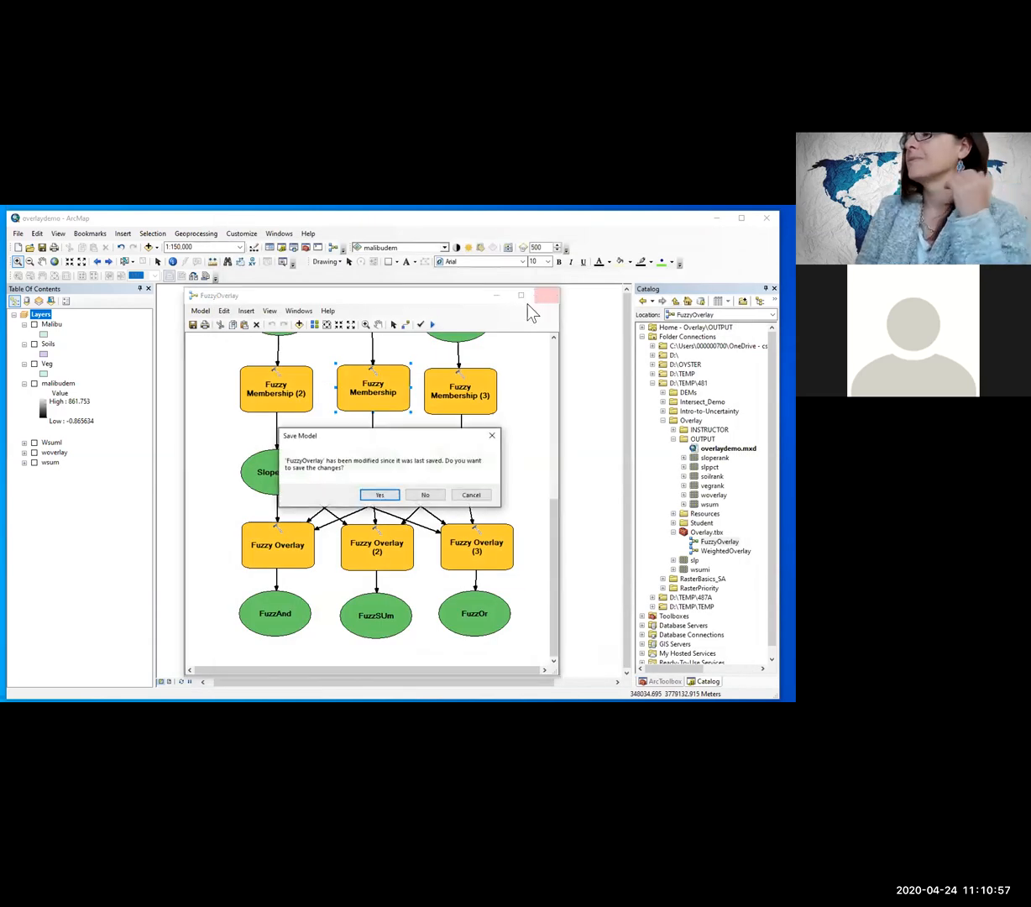
pyautogui.click(468, 494)
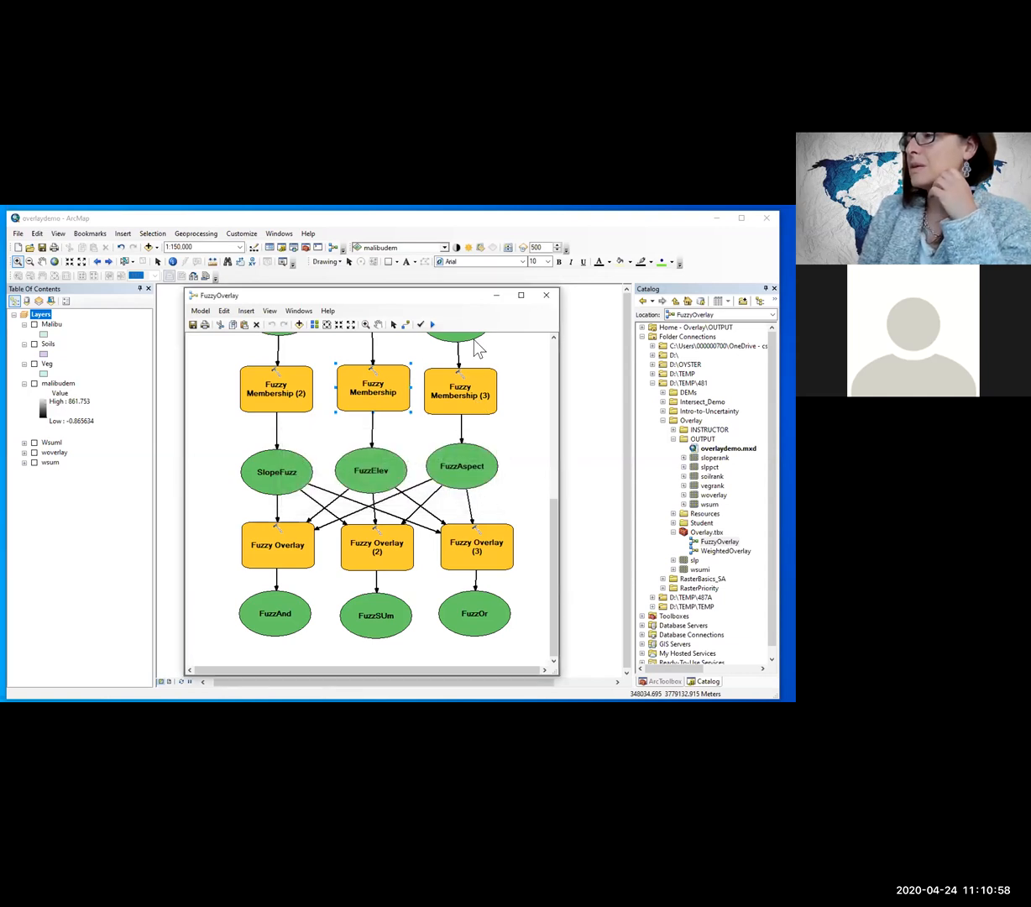
# Step: Run the FuzzyOverlay model, enlarge its progress window to show more messages, and move it clear of the diagram
pyautogui.click(433, 325)
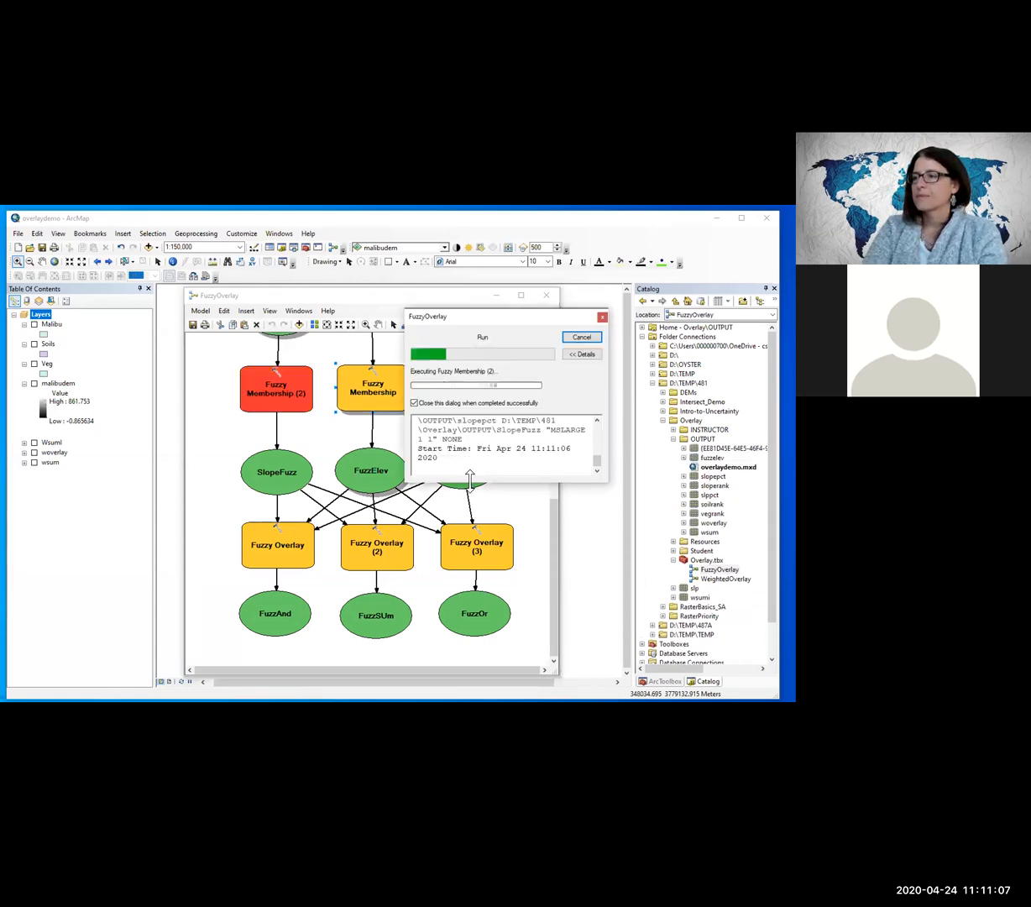
pyautogui.moveTo(469, 479); pyautogui.dragTo(472, 661)
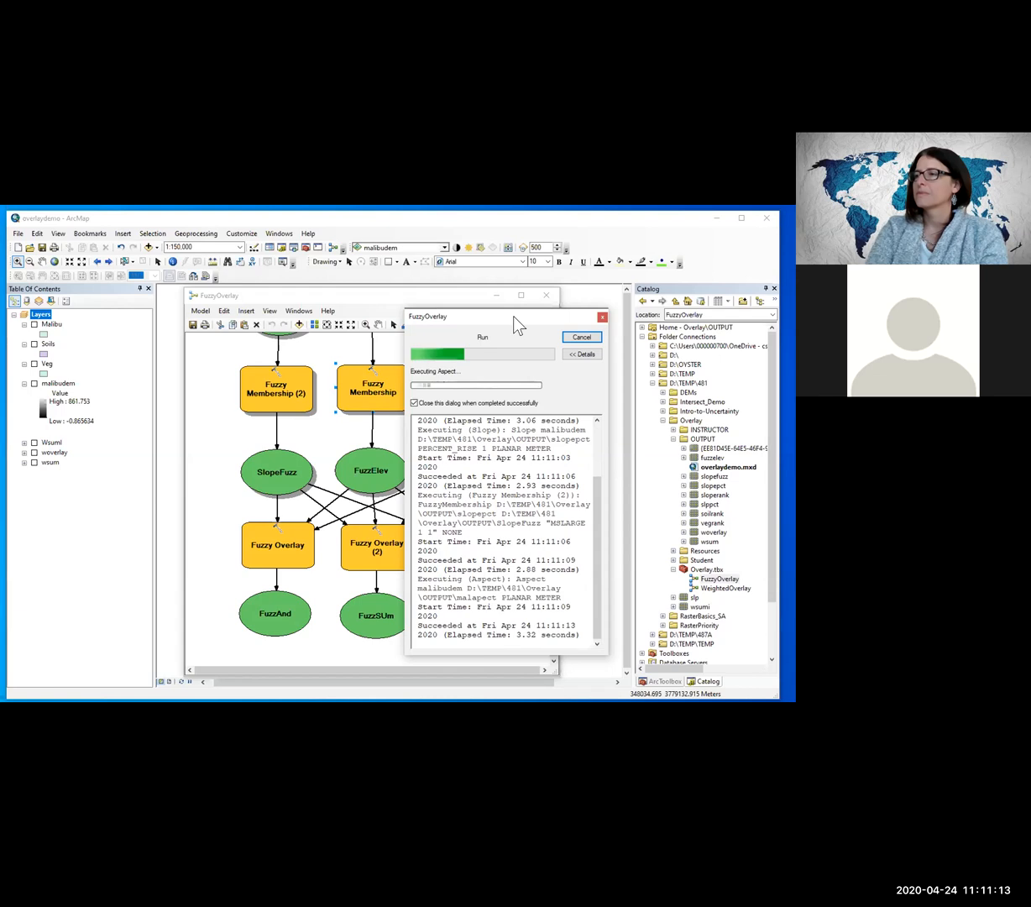
pyautogui.moveTo(513, 317); pyautogui.dragTo(678, 299)
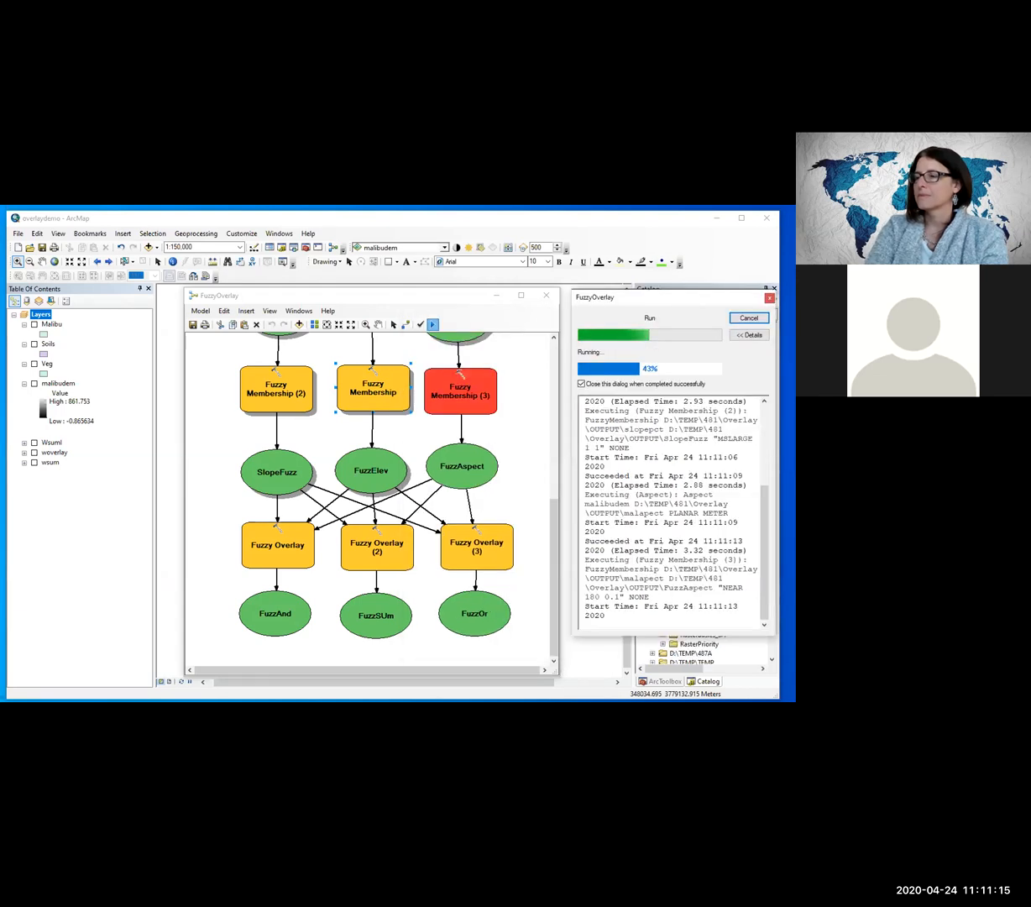
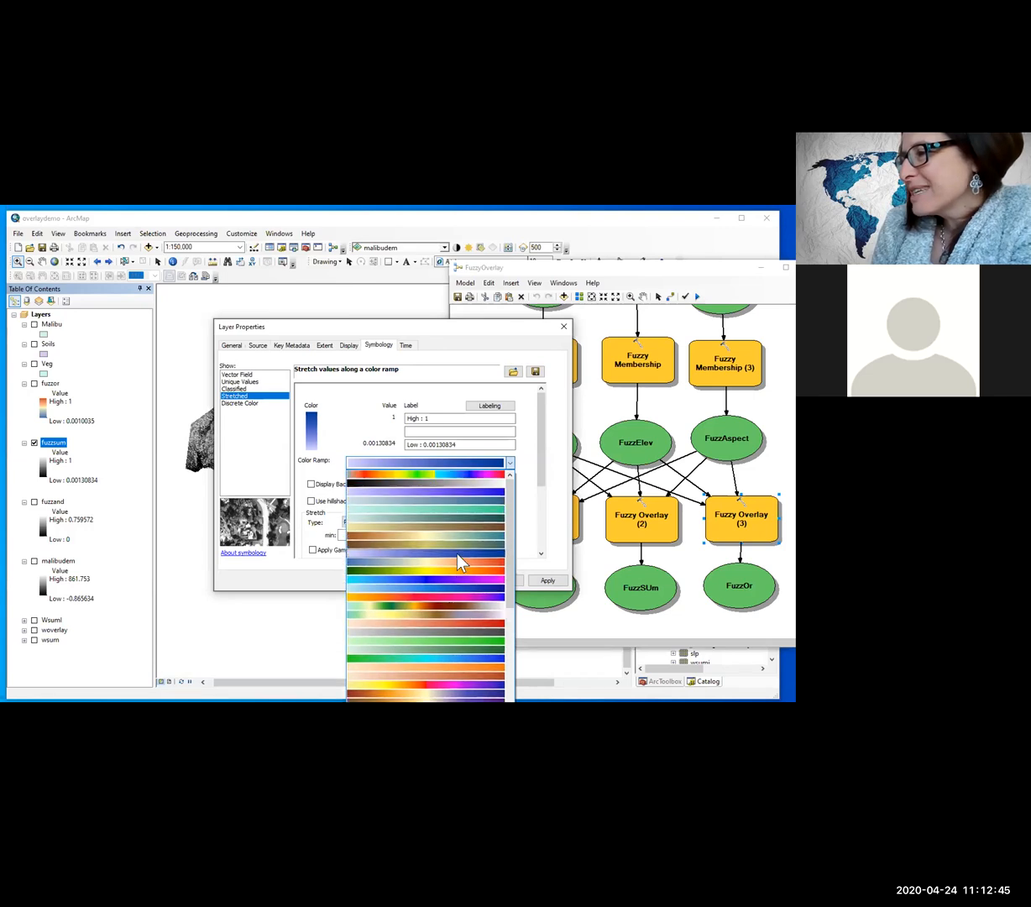
# Step: Apply the blue-yellow-red color ramp to fuzzsum and compare it with fuzzor, with the model window moved clear of the map
pyautogui.click(456, 571)
pyautogui.click(459, 580)
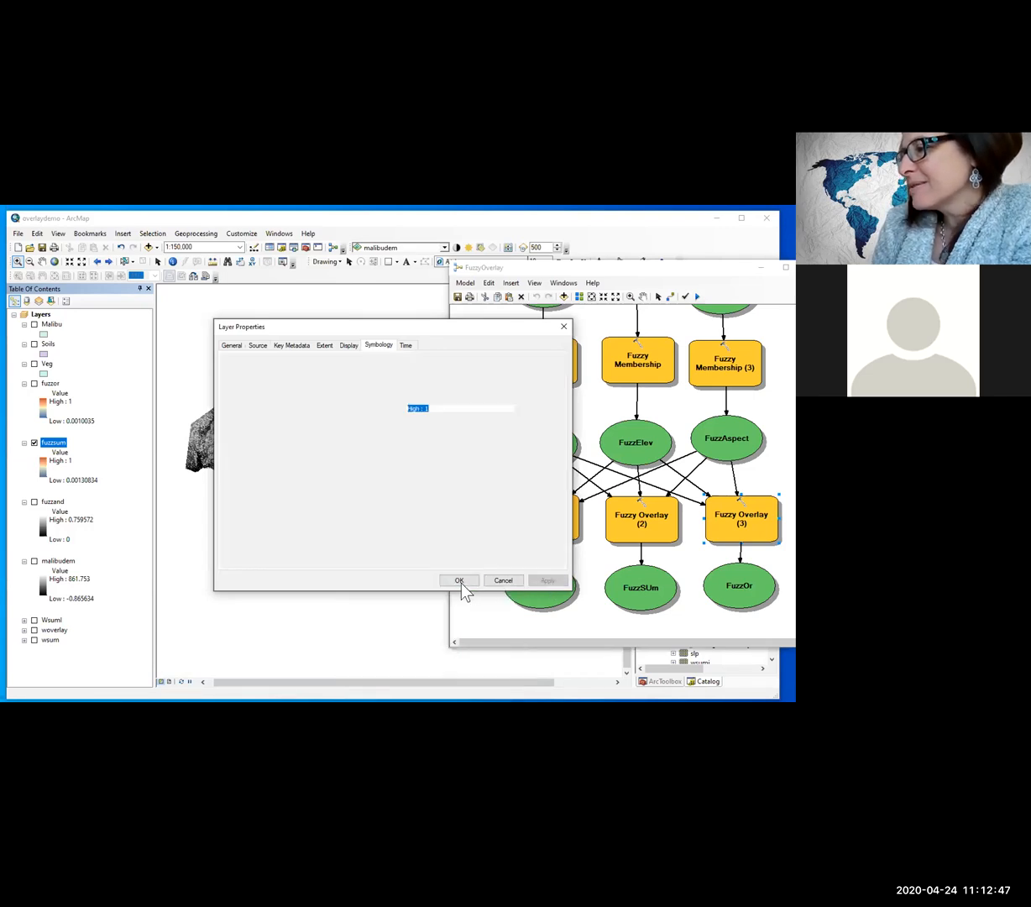
pyautogui.click(34, 384)
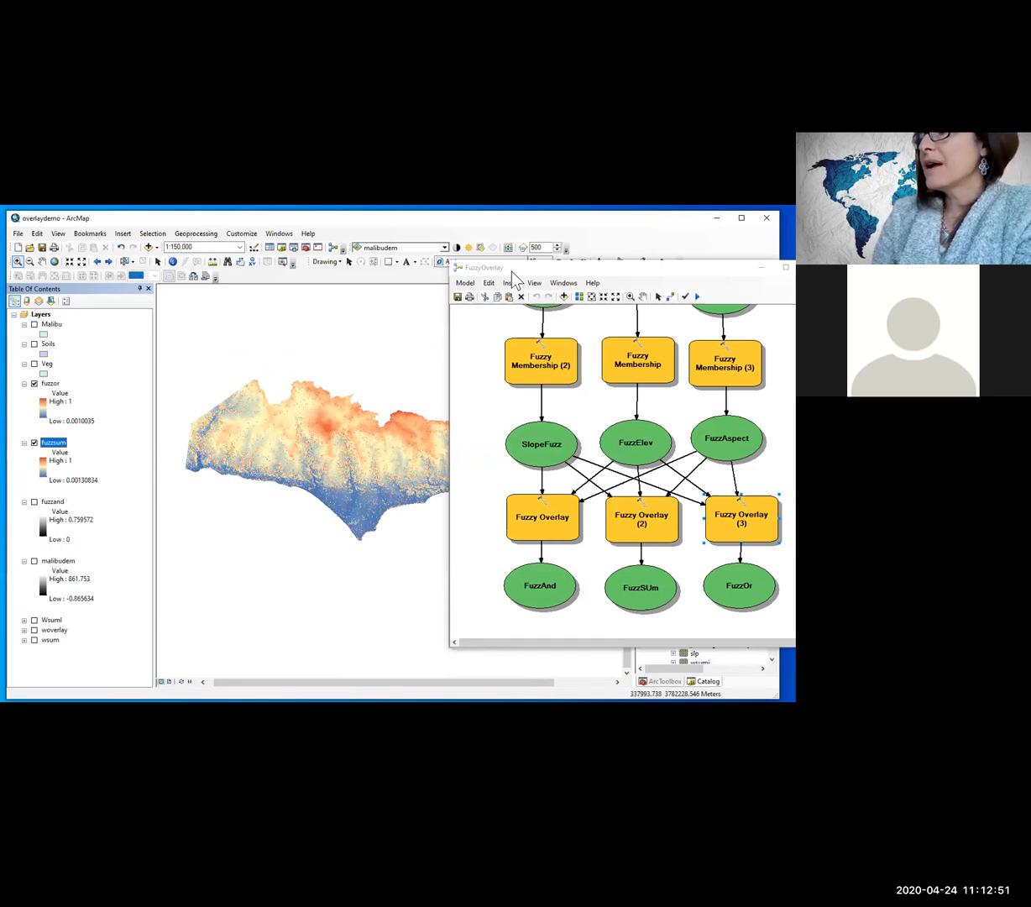
pyautogui.moveTo(504, 267); pyautogui.dragTo(689, 261)
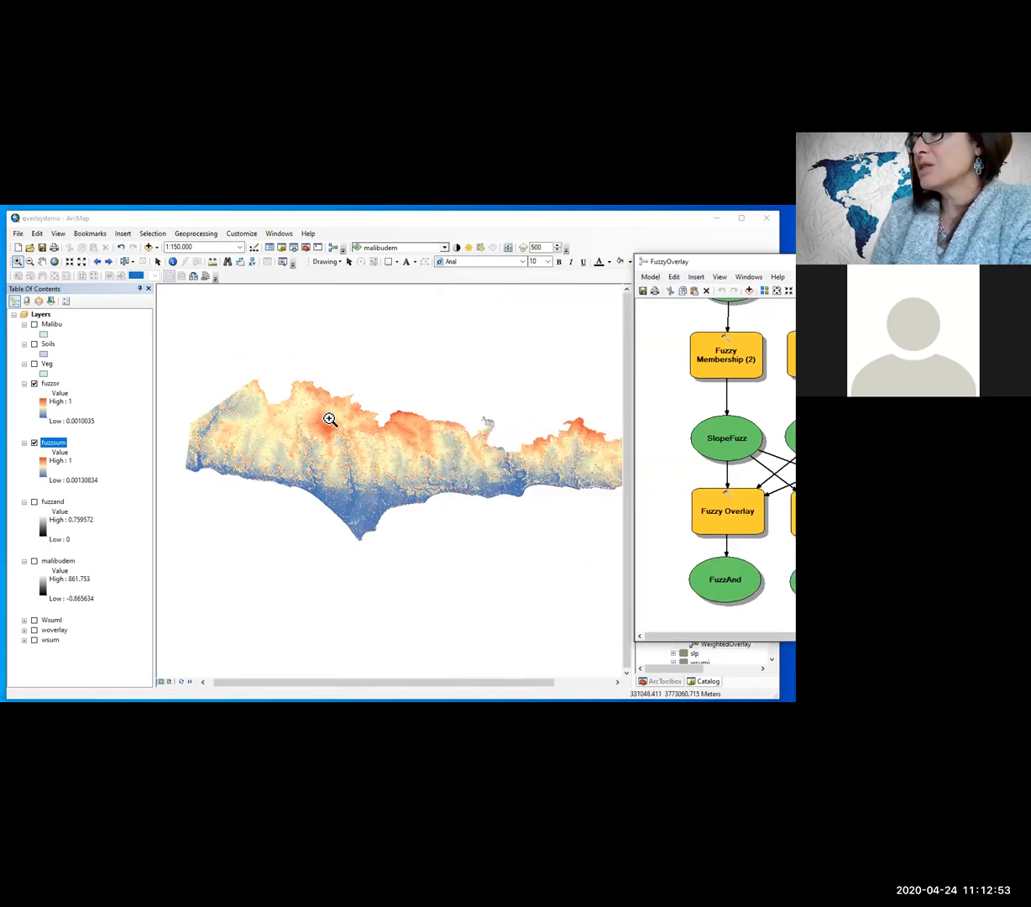
pyautogui.click(34, 383)
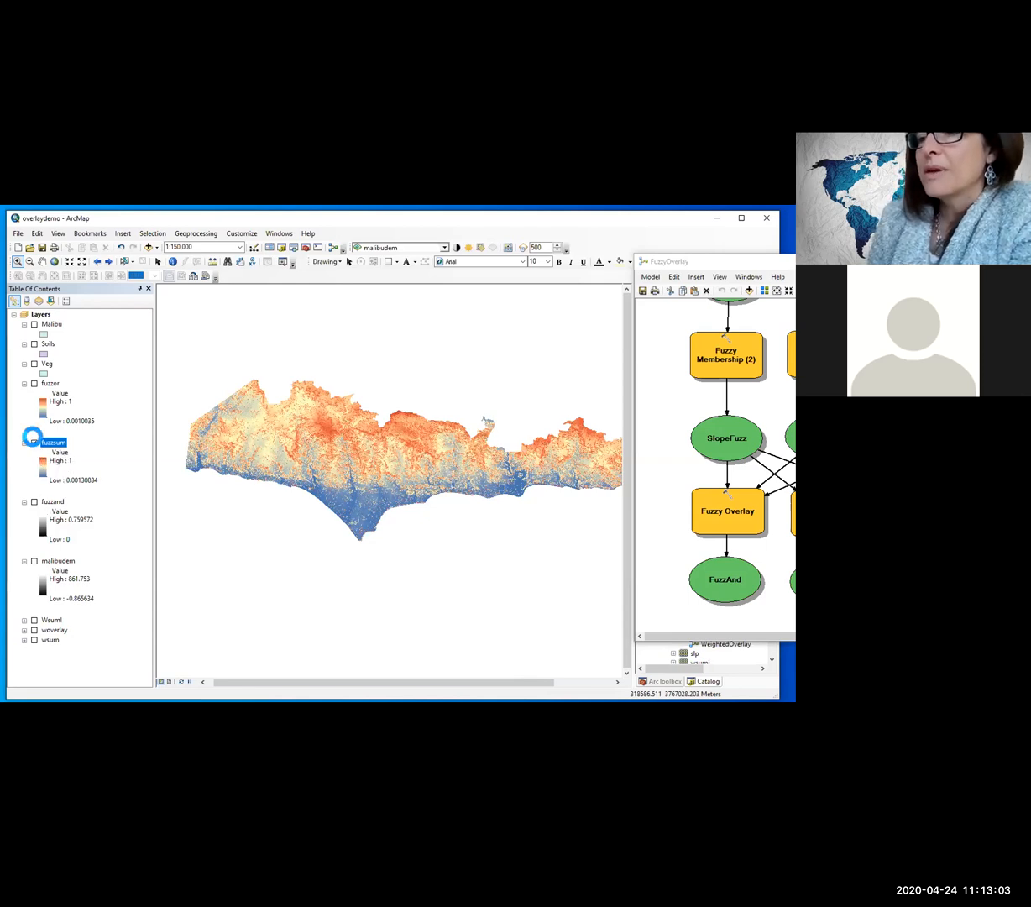
# Step: Display fuzzand instead of fuzzsum and give it the same blue-yellow-red stretched color ramp
pyautogui.click(34, 442)
pyautogui.click(34, 501)
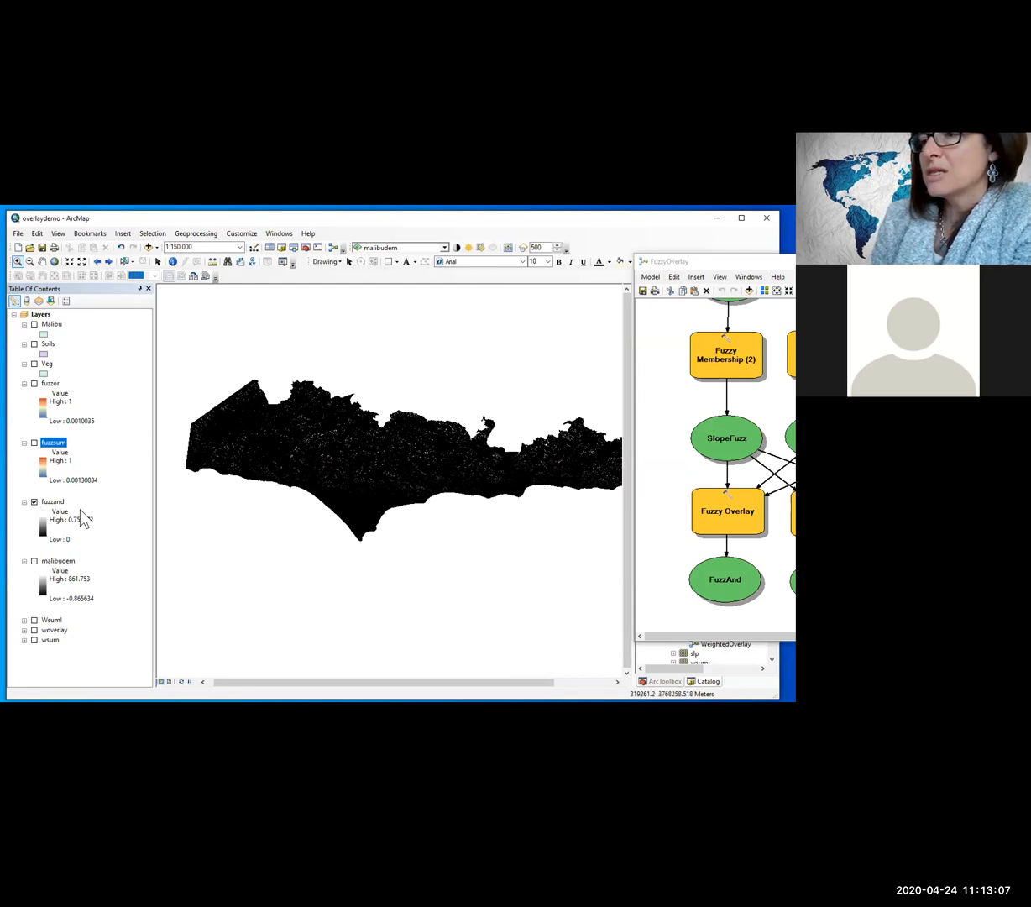
pyautogui.rightClick(50, 502)
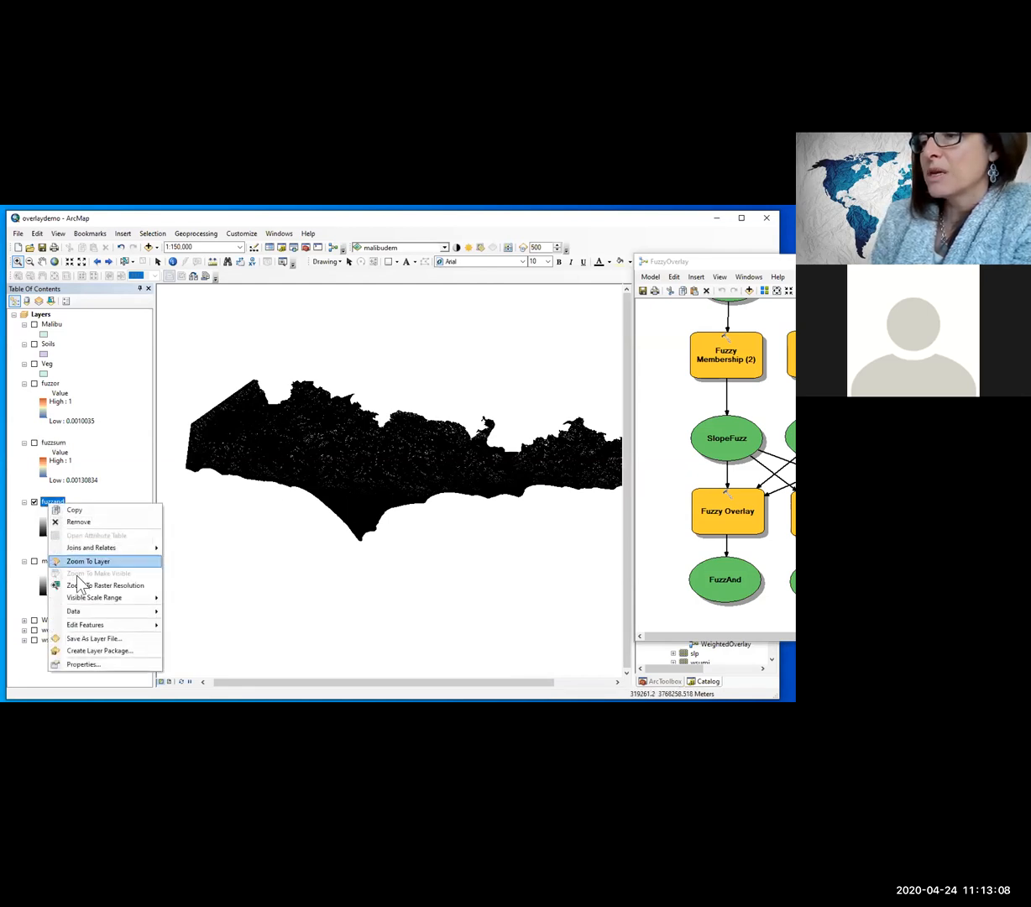
pyautogui.click(84, 664)
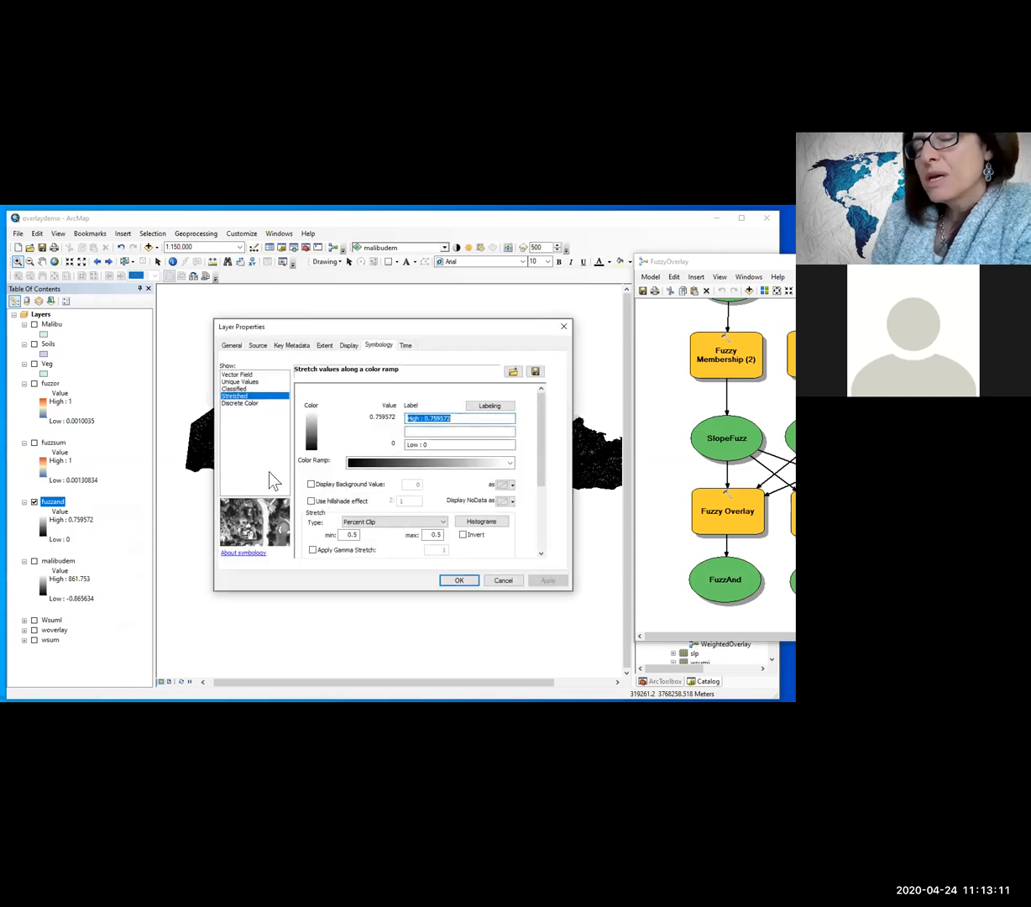
pyautogui.click(510, 463)
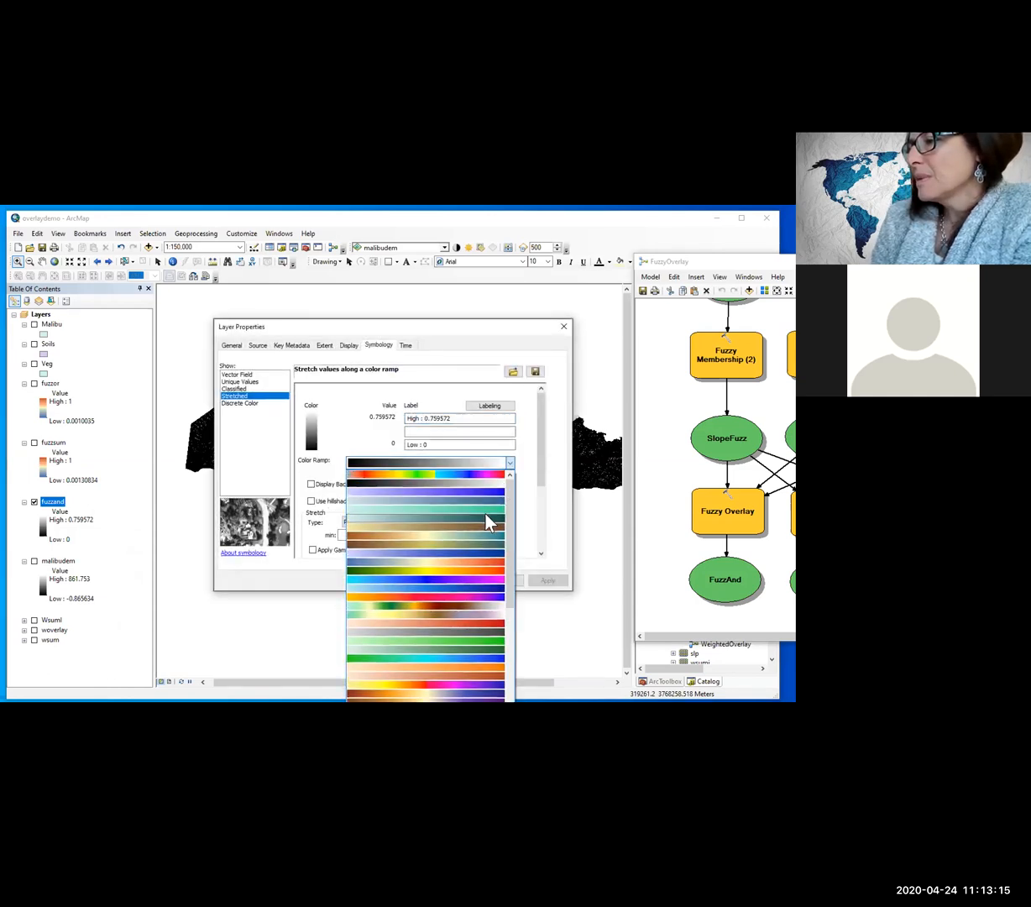
pyautogui.click(479, 569)
pyautogui.click(547, 580)
pyautogui.click(457, 580)
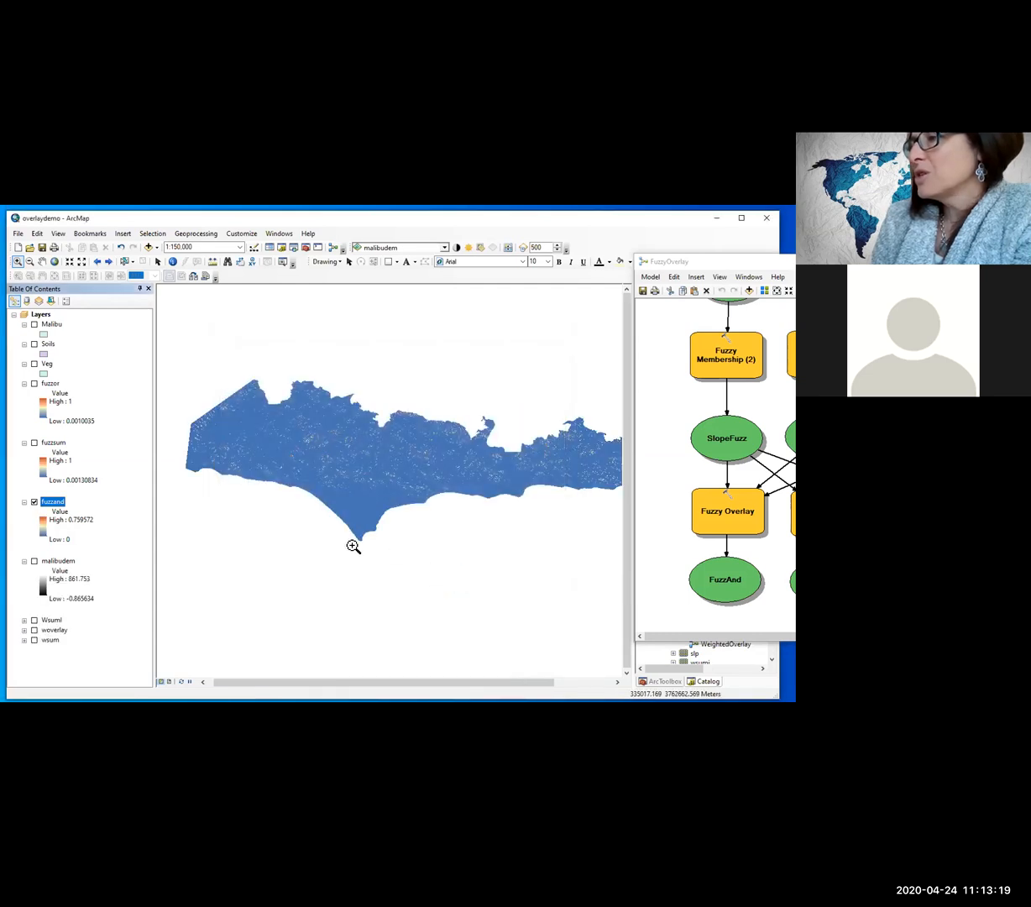
# Step: Hide fuzzand, show fuzzsum, and switch fuzzor on and off over it to compare the SUM and OR results
pyautogui.click(35, 502)
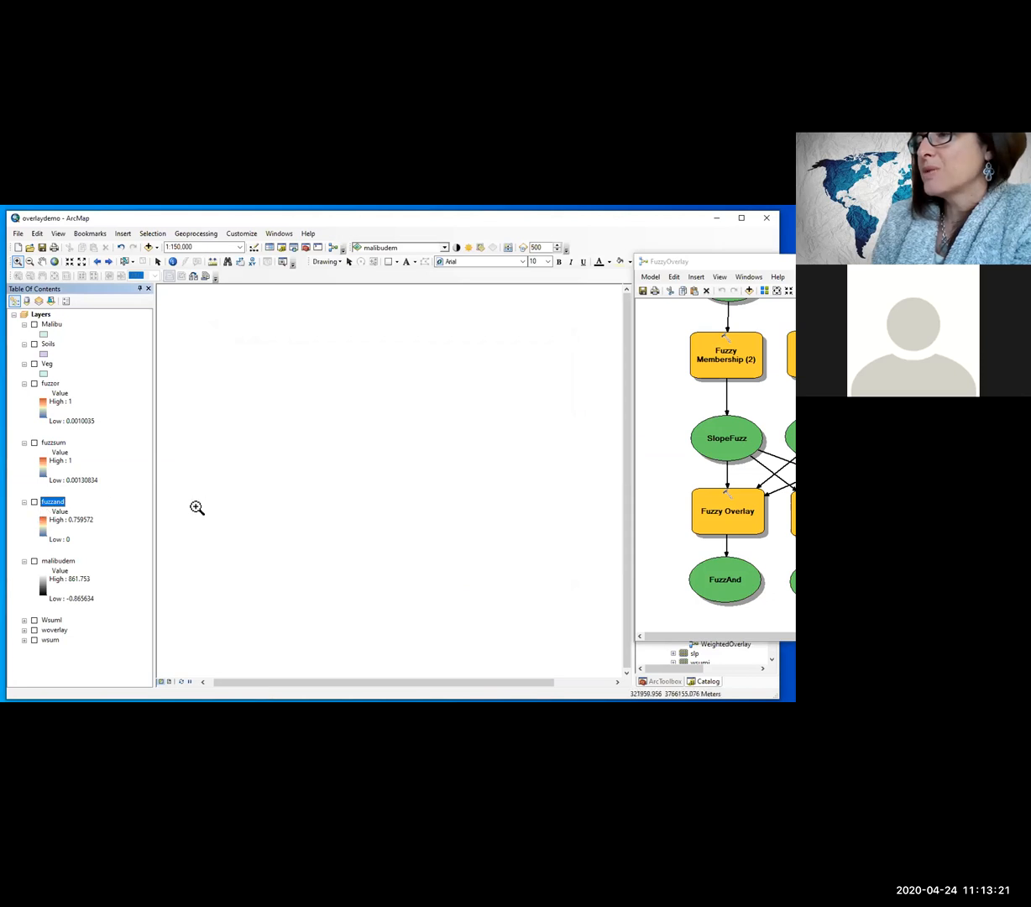
pyautogui.click(35, 443)
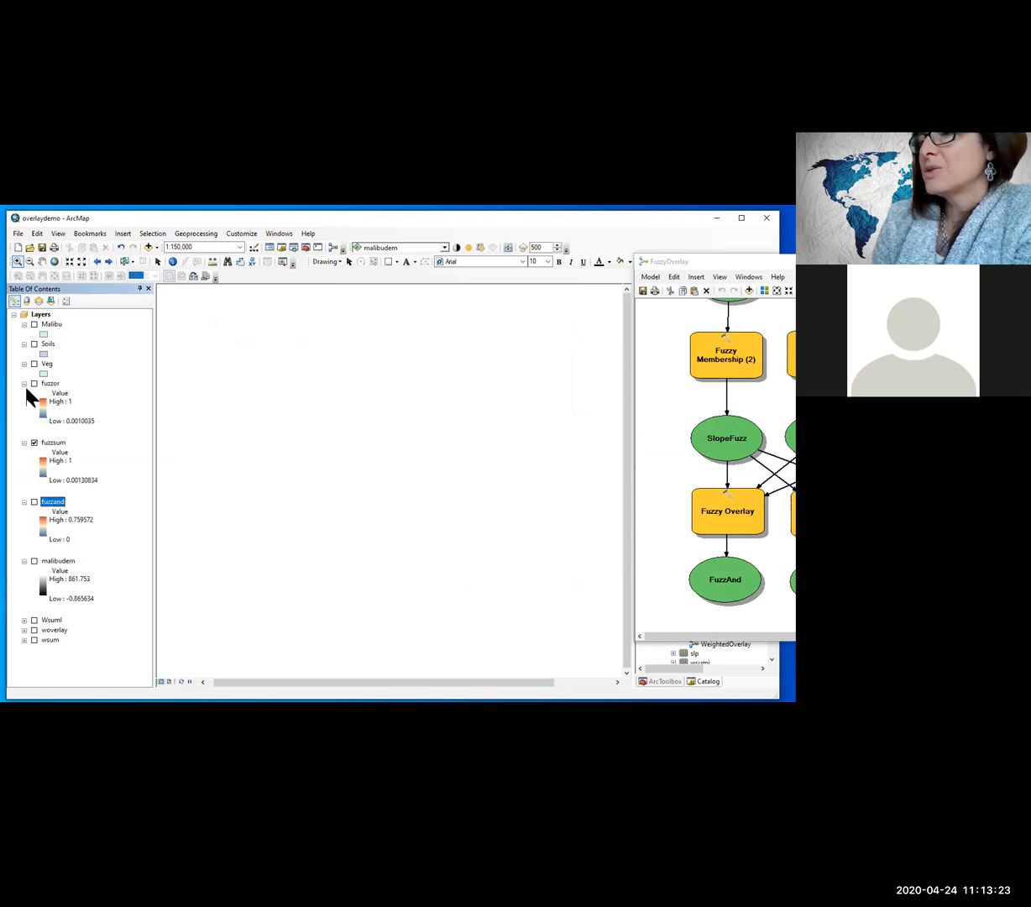
pyautogui.click(34, 384)
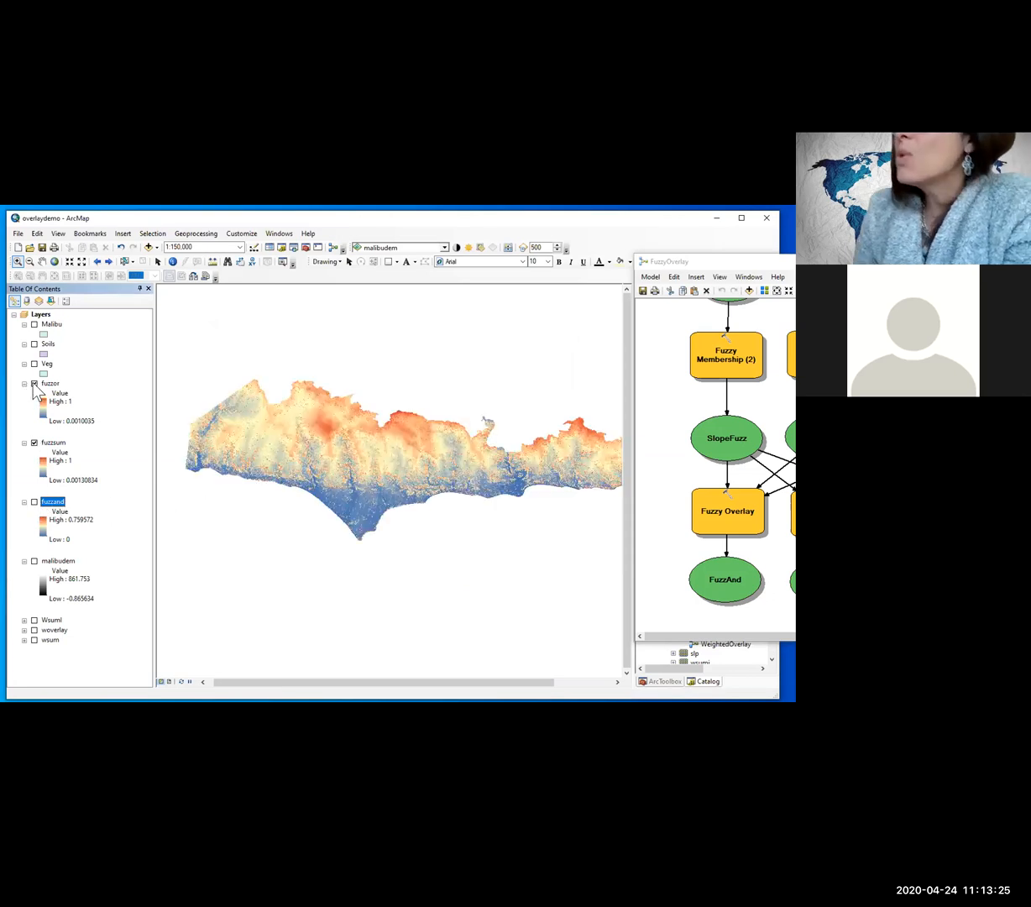
pyautogui.click(34, 384)
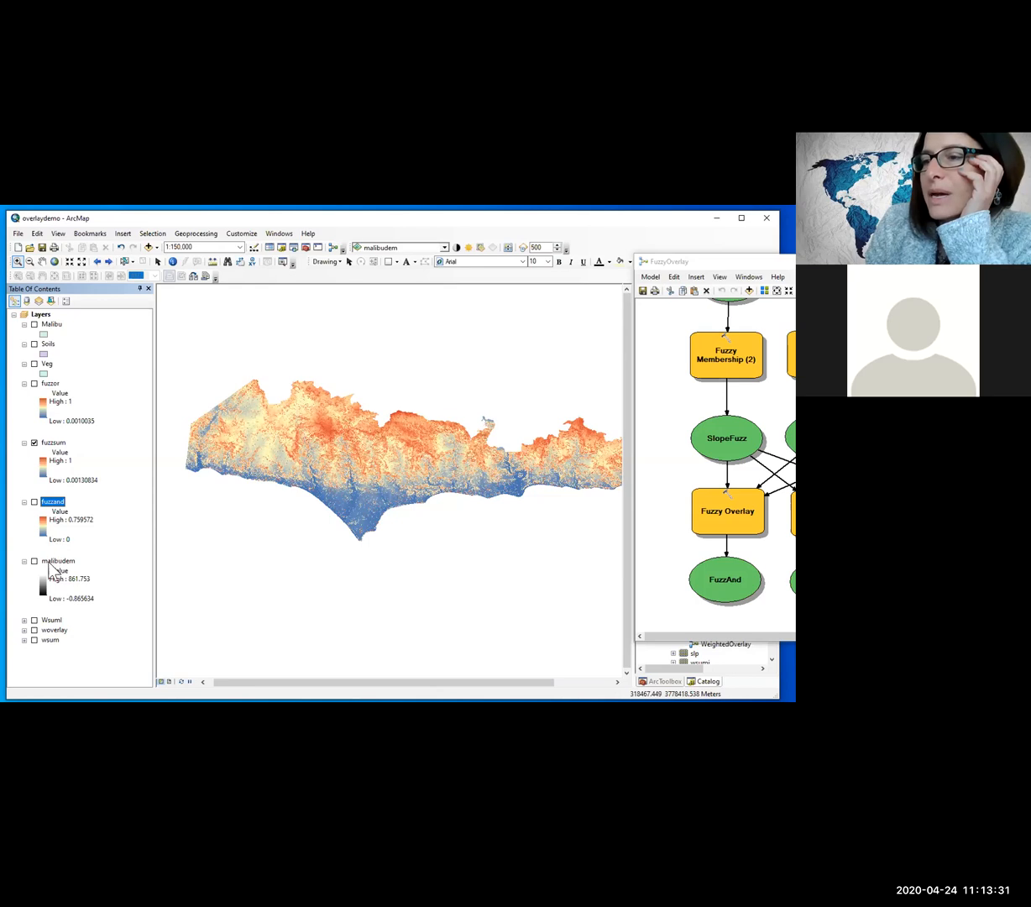
# Step: Move the woverlay layer directly above fuzzsum, display it, and expand its legend
pyautogui.moveTo(52, 636); pyautogui.dragTo(40, 451)
pyautogui.click(34, 442)
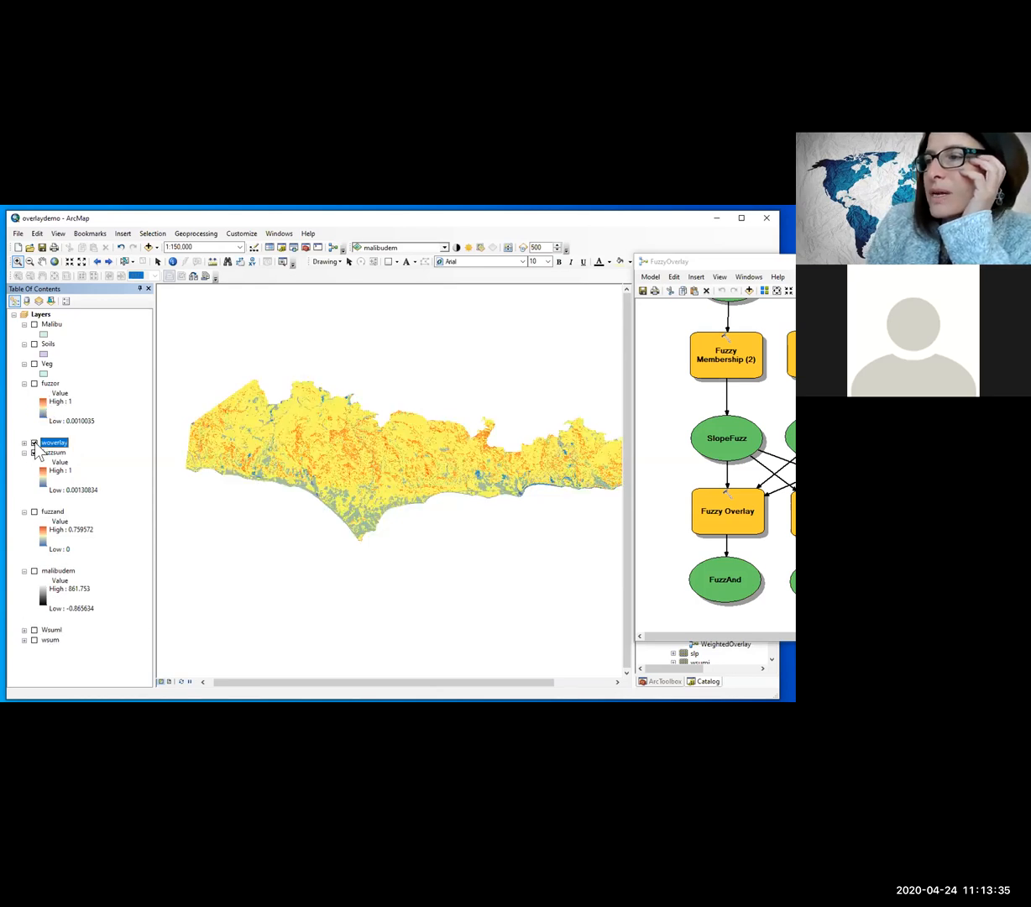
pyautogui.click(25, 442)
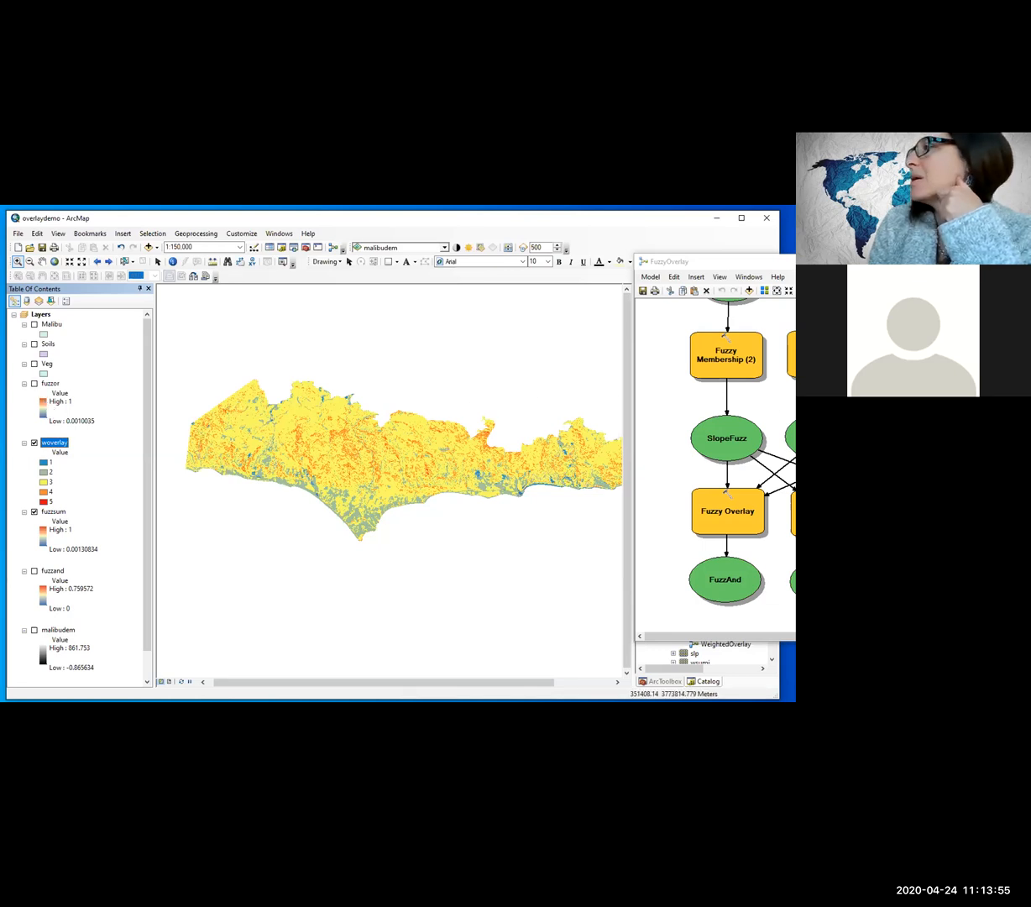
# Step: Add the wsum raster from the OUTPUT folder above woverlay, building its pyramids, and minimize the FuzzyOverlay model window
pyautogui.moveTo(648, 263); pyautogui.dragTo(648, 297)
pyautogui.moveTo(759, 295); pyautogui.dragTo(371, 293)
pyautogui.moveTo(708, 597); pyautogui.dragTo(81, 385)
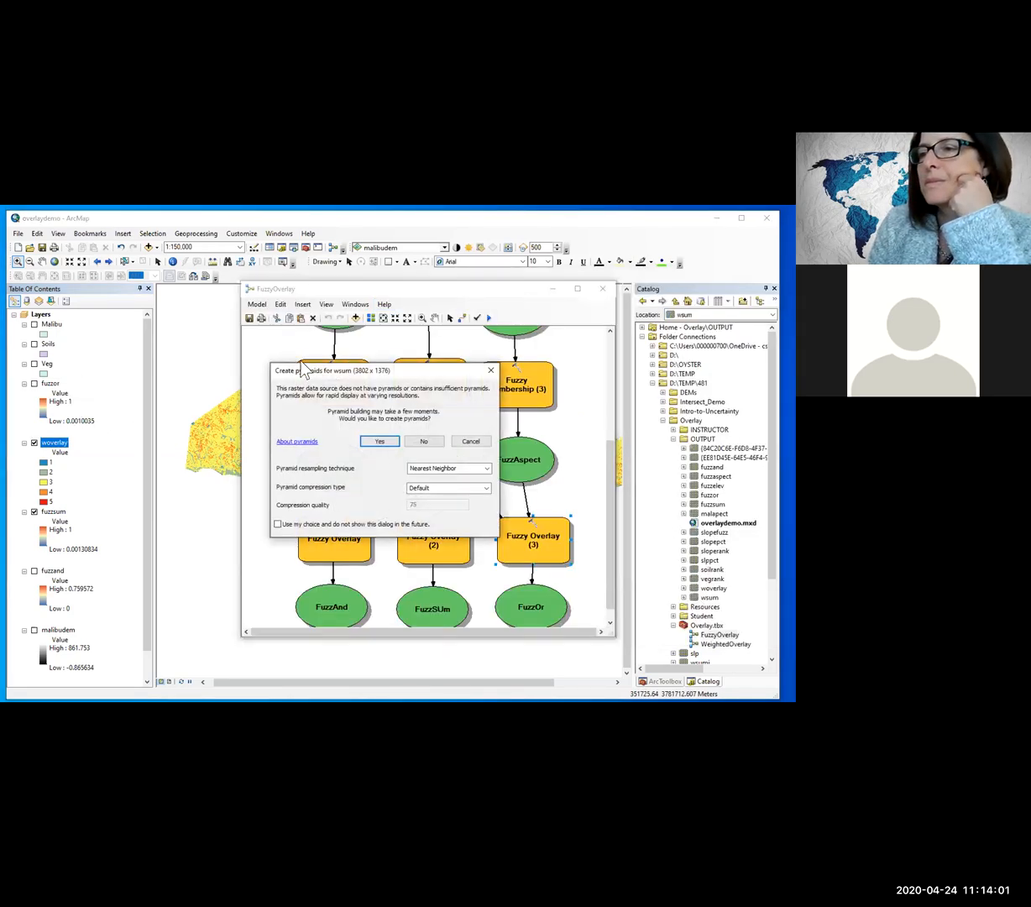
pyautogui.click(384, 440)
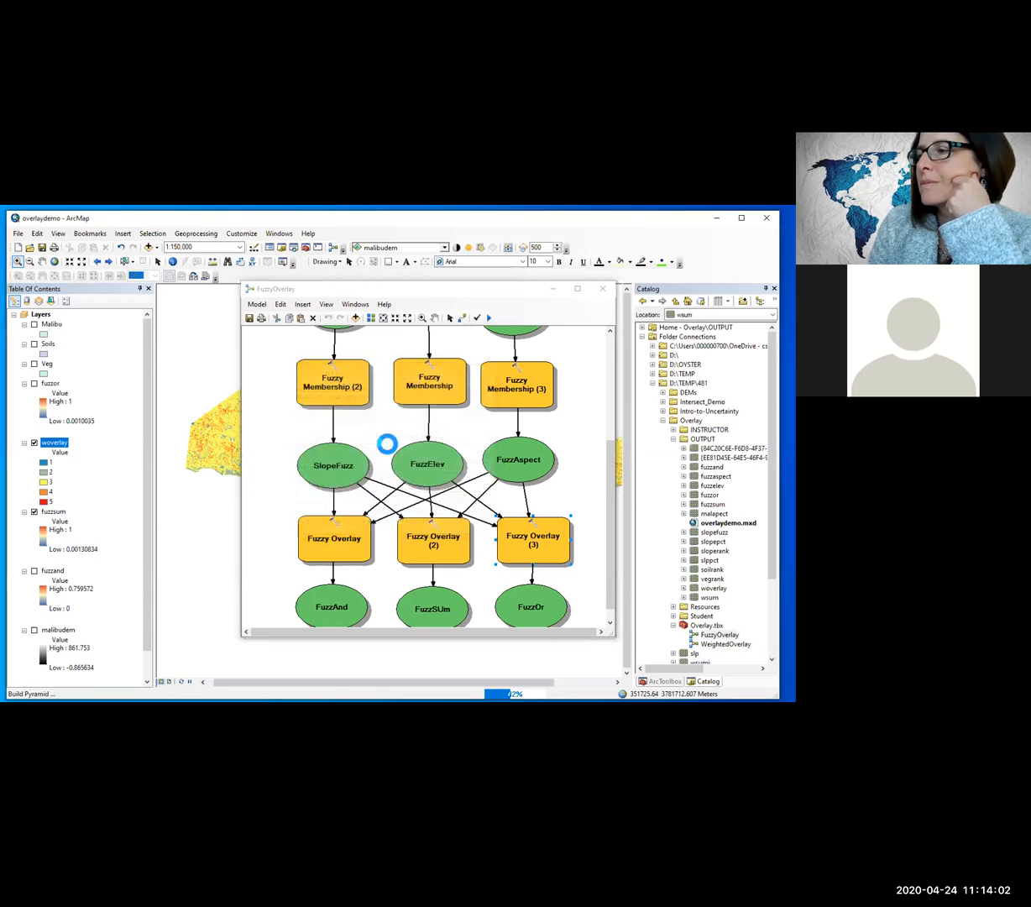
pyautogui.click(553, 289)
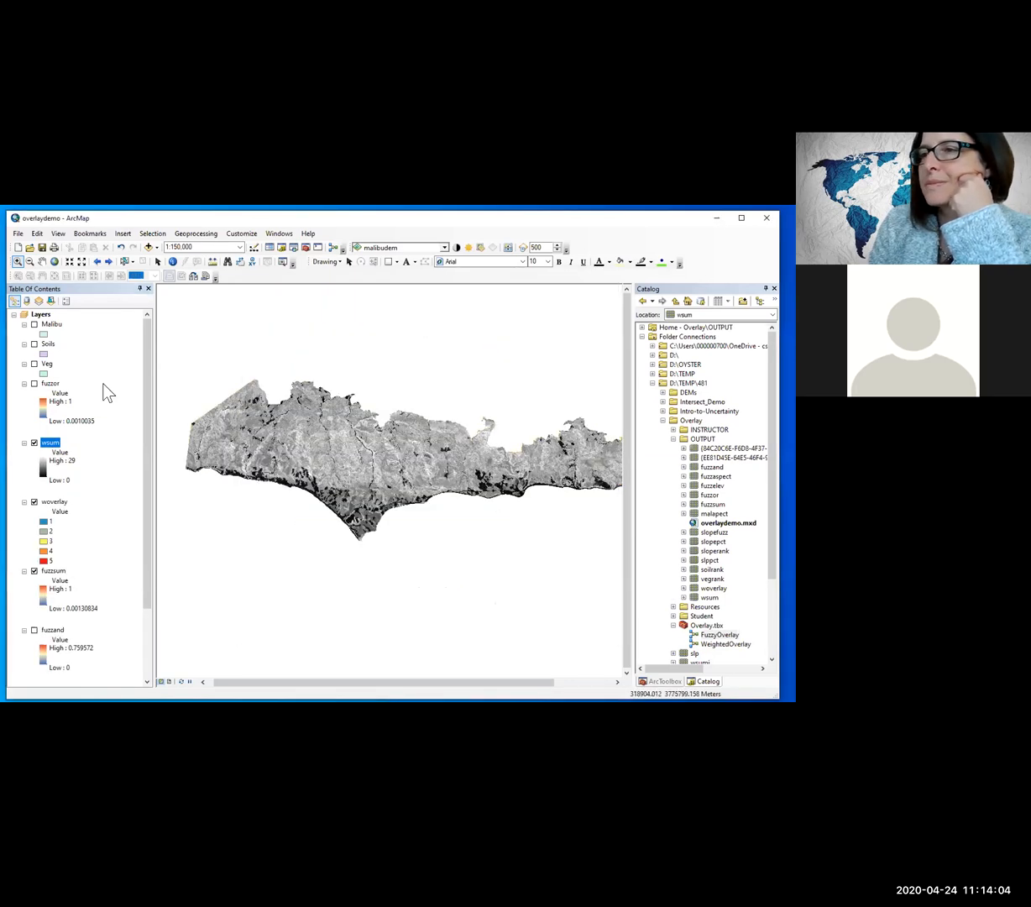
# Step: Set the wsum layer's stretched symbology to the blue-yellow-red color ramp
pyautogui.rightClick(52, 442)
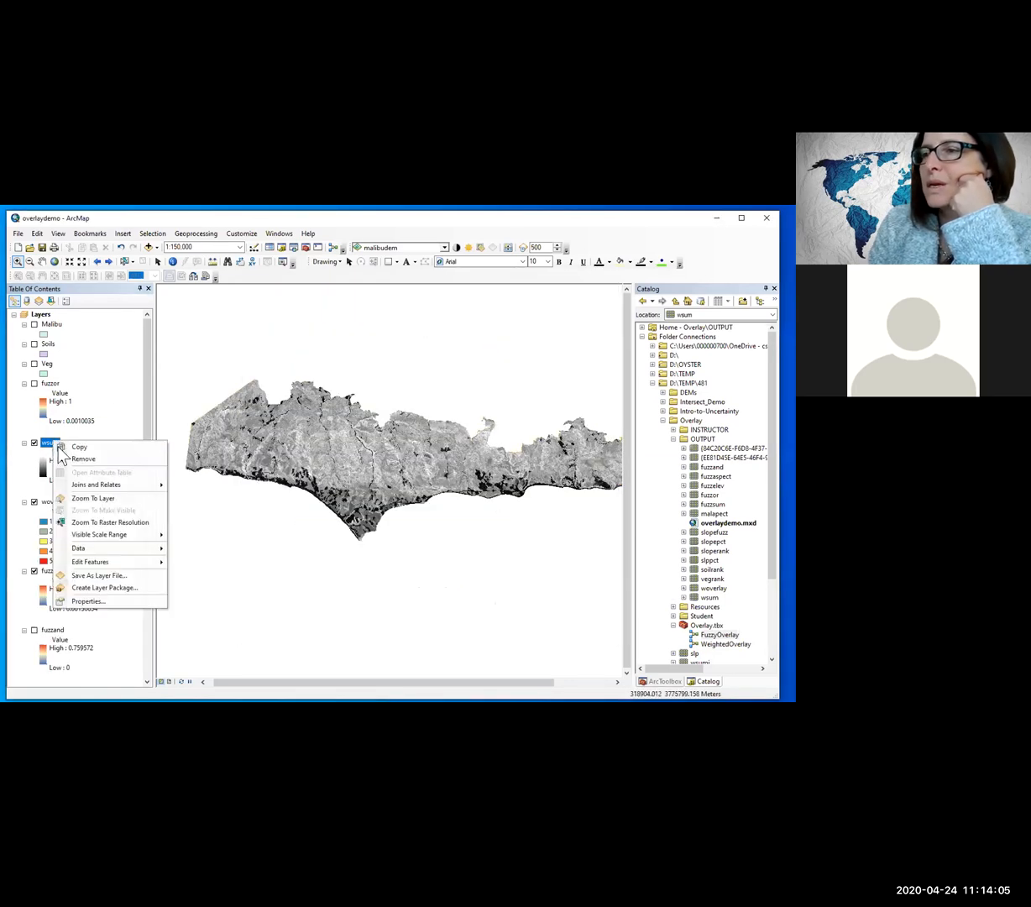
pyautogui.click(99, 601)
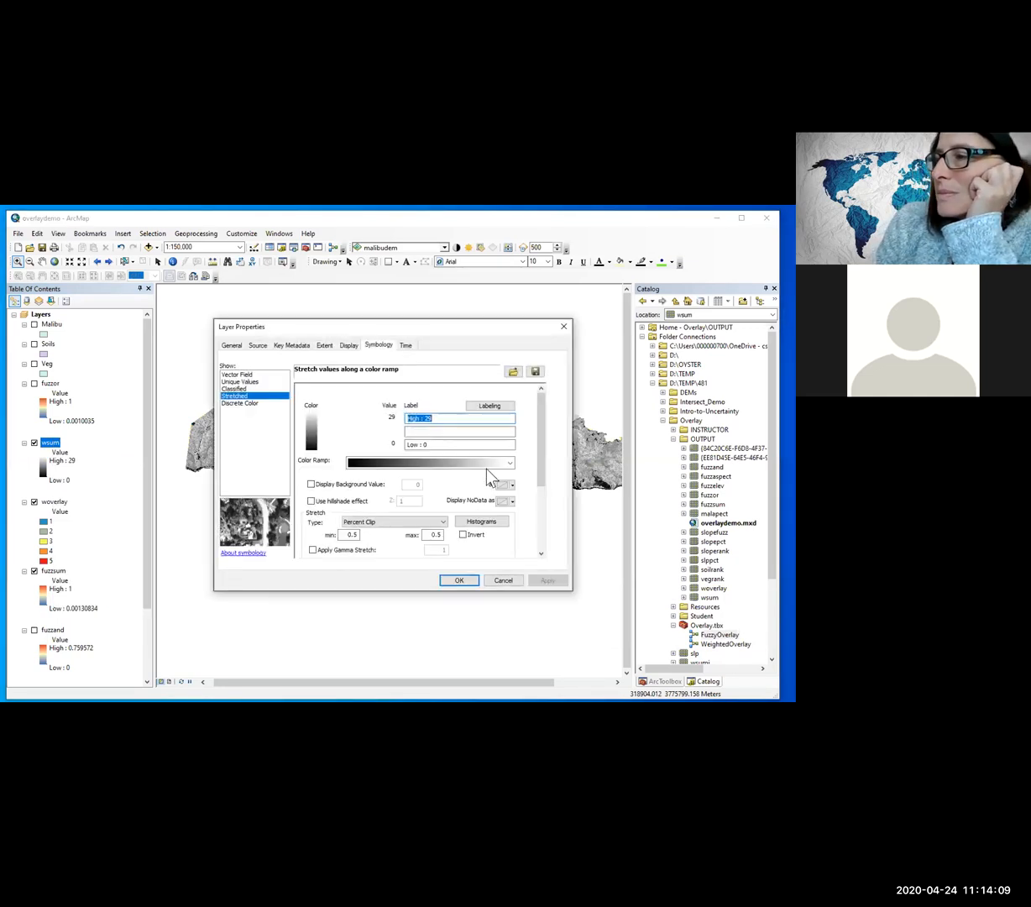
pyautogui.click(509, 463)
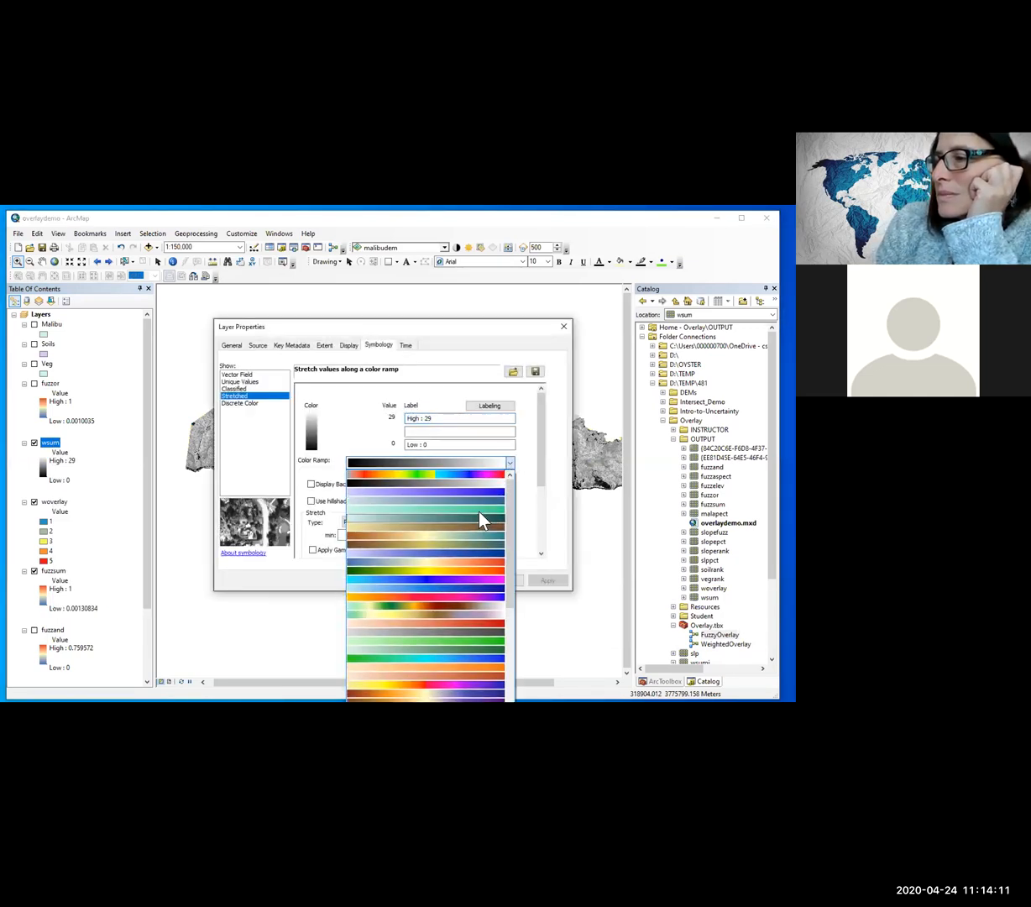
pyautogui.click(484, 567)
pyautogui.click(547, 580)
pyautogui.click(462, 580)
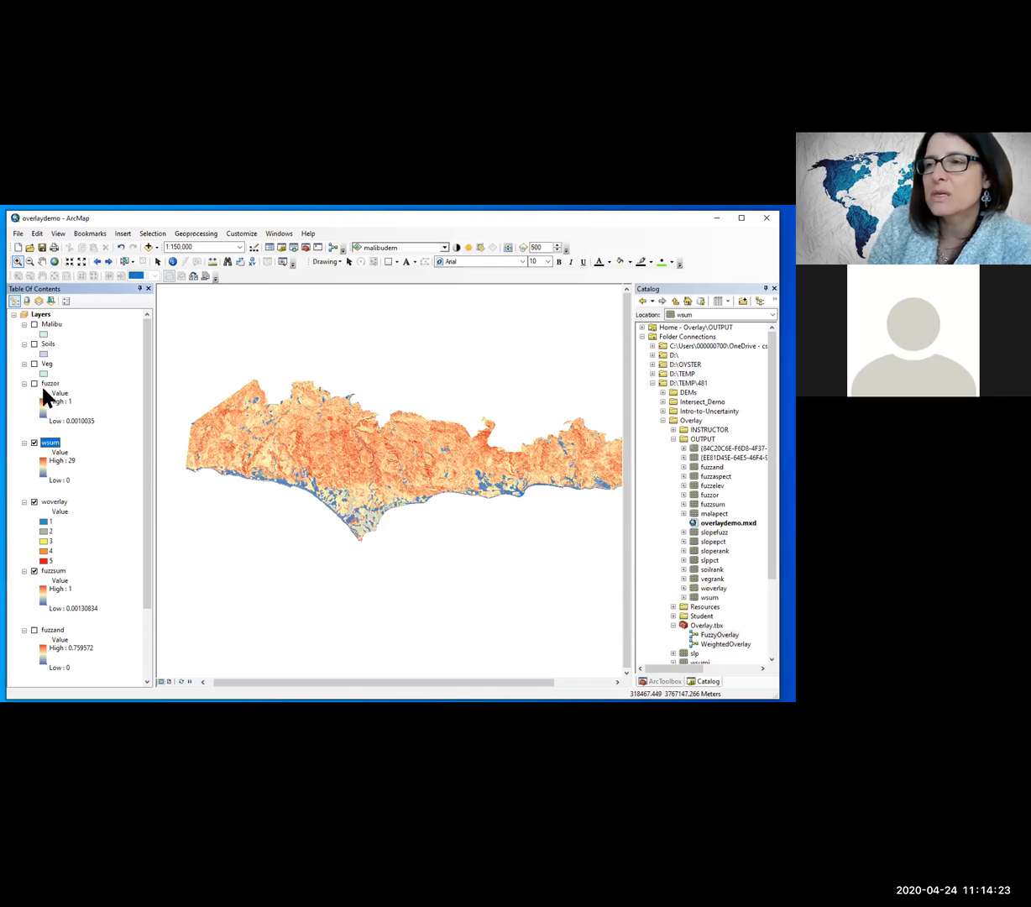
# Step: Hide wsum and woverlay, compare fuzzsum with fuzzand, and leave fuzzsum as the only displayed and selected layer
pyautogui.click(34, 442)
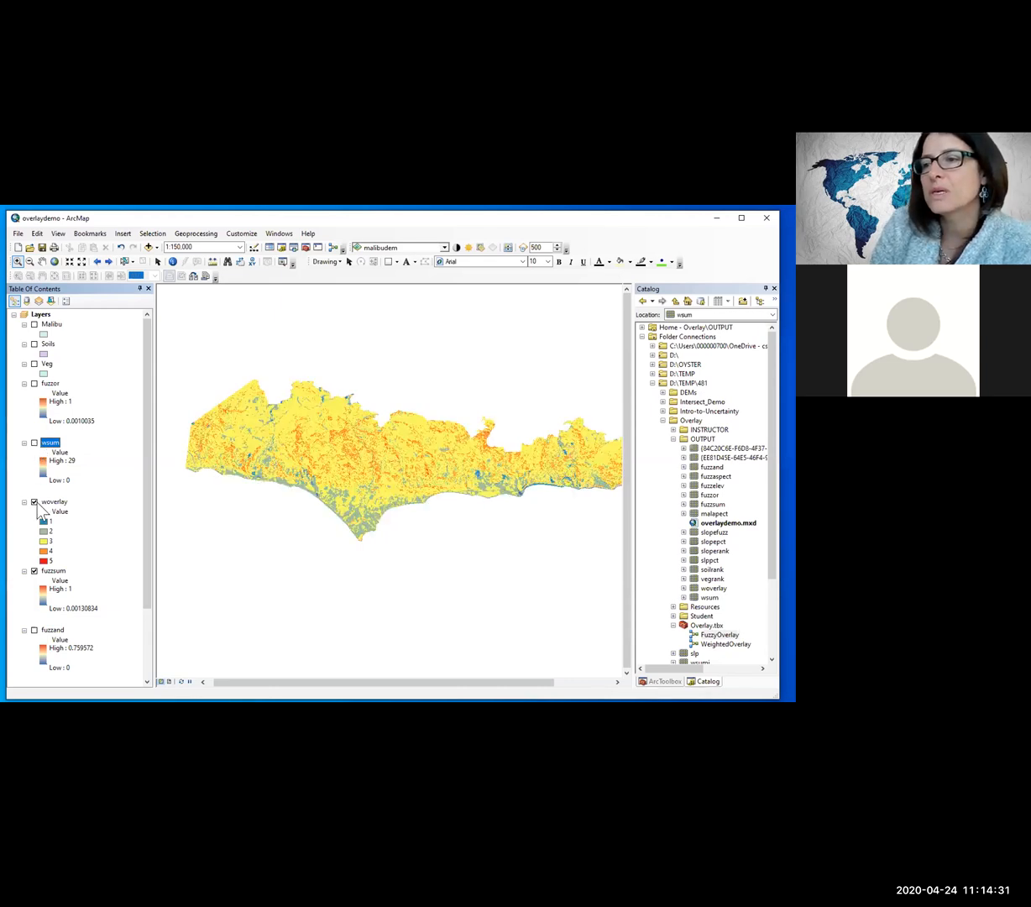
pyautogui.click(34, 502)
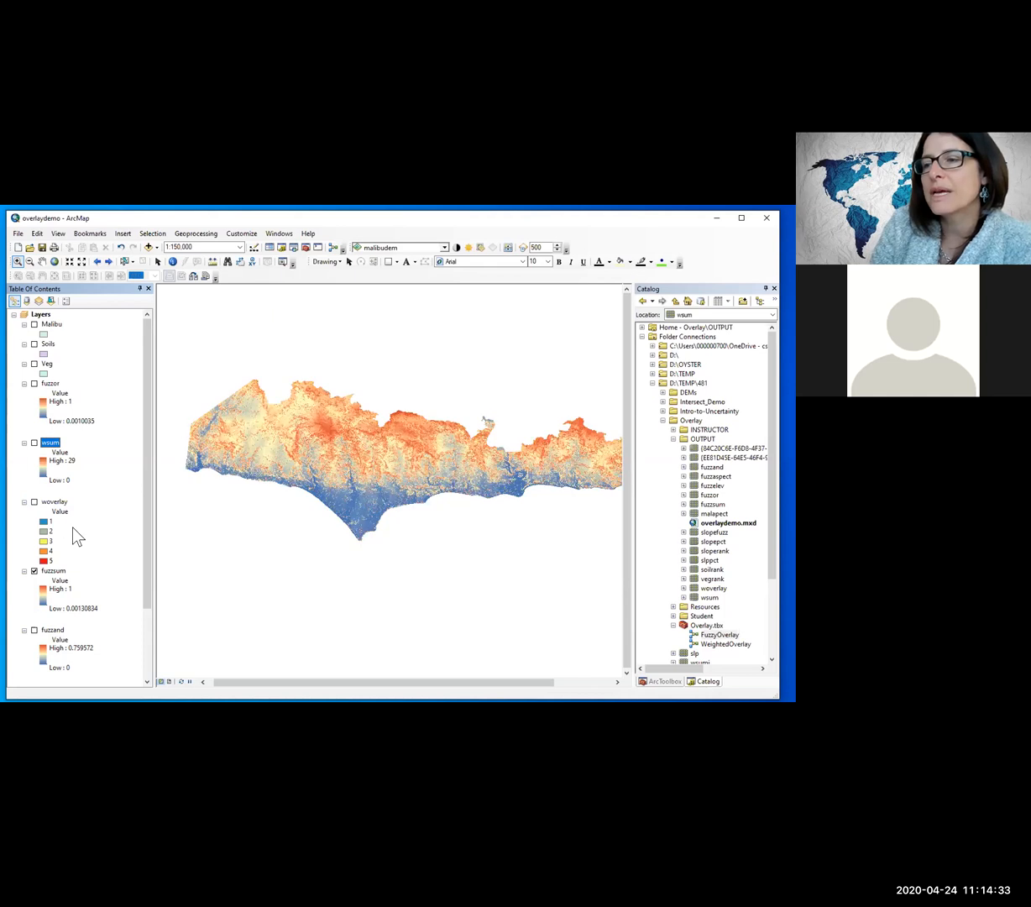
pyautogui.scroll(-1, 70, 529)
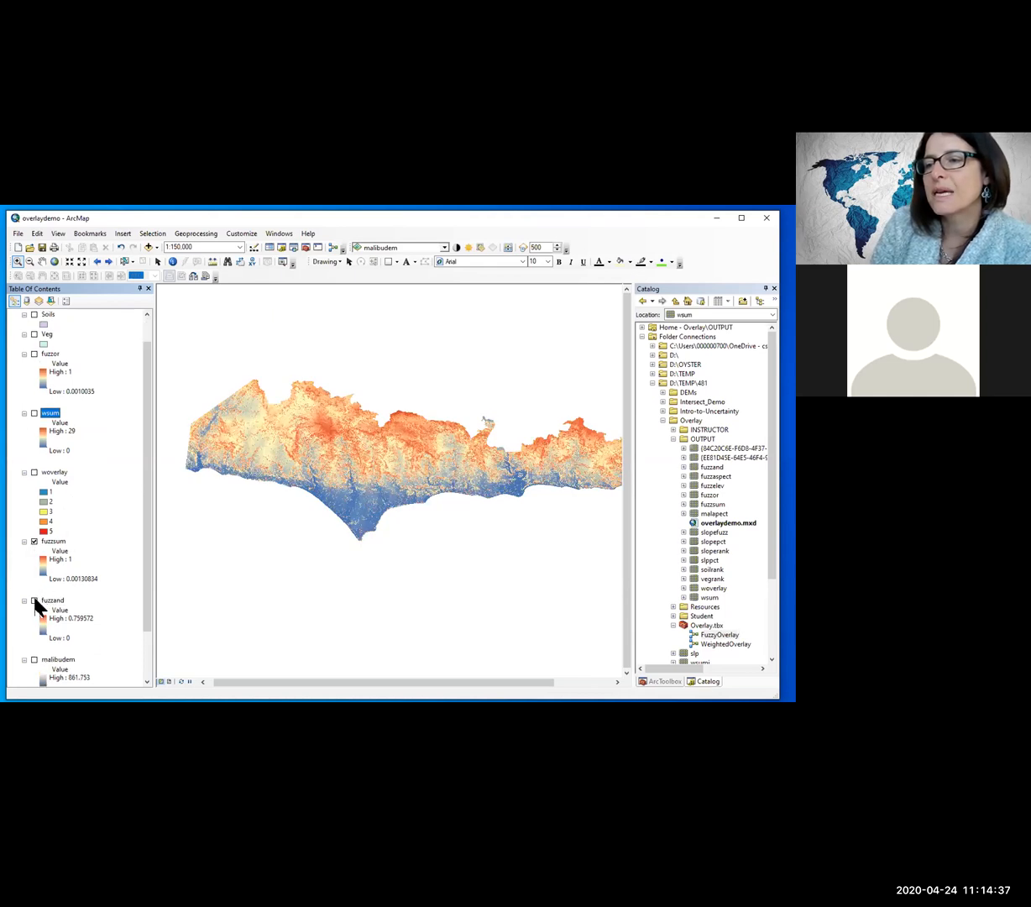
pyautogui.click(35, 541)
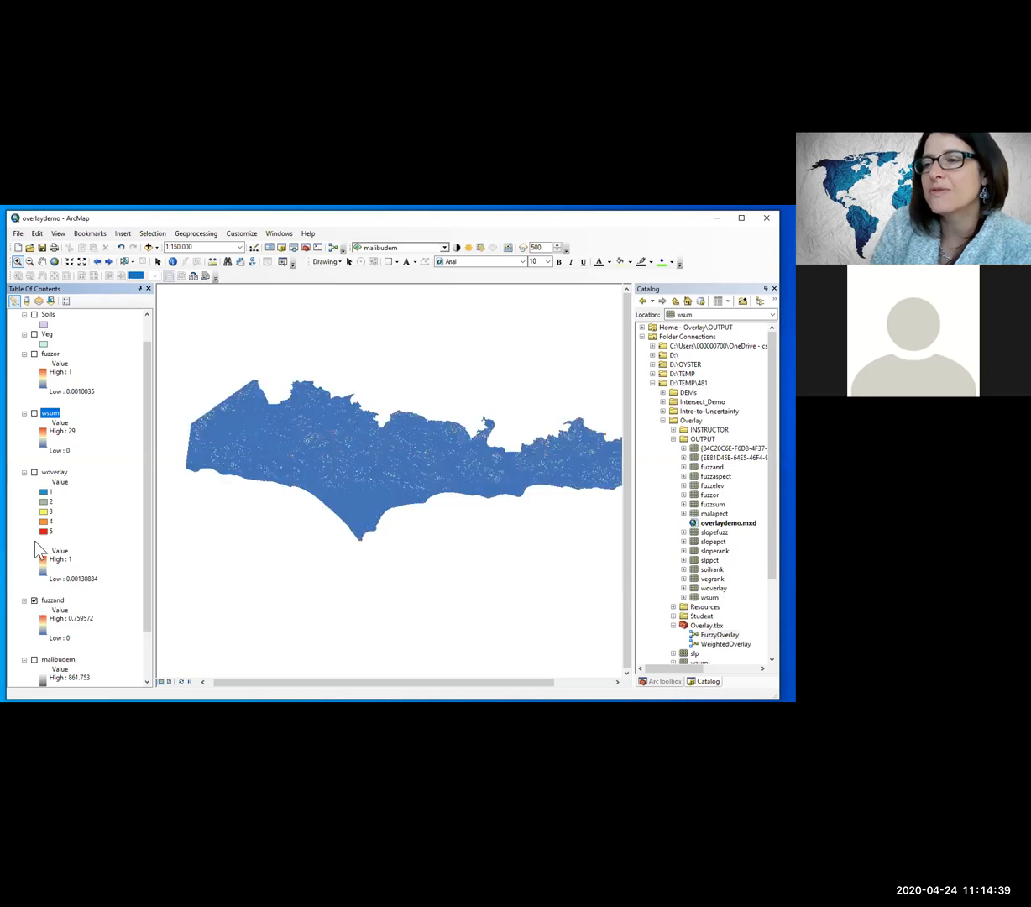
pyautogui.click(34, 542)
pyautogui.click(47, 543)
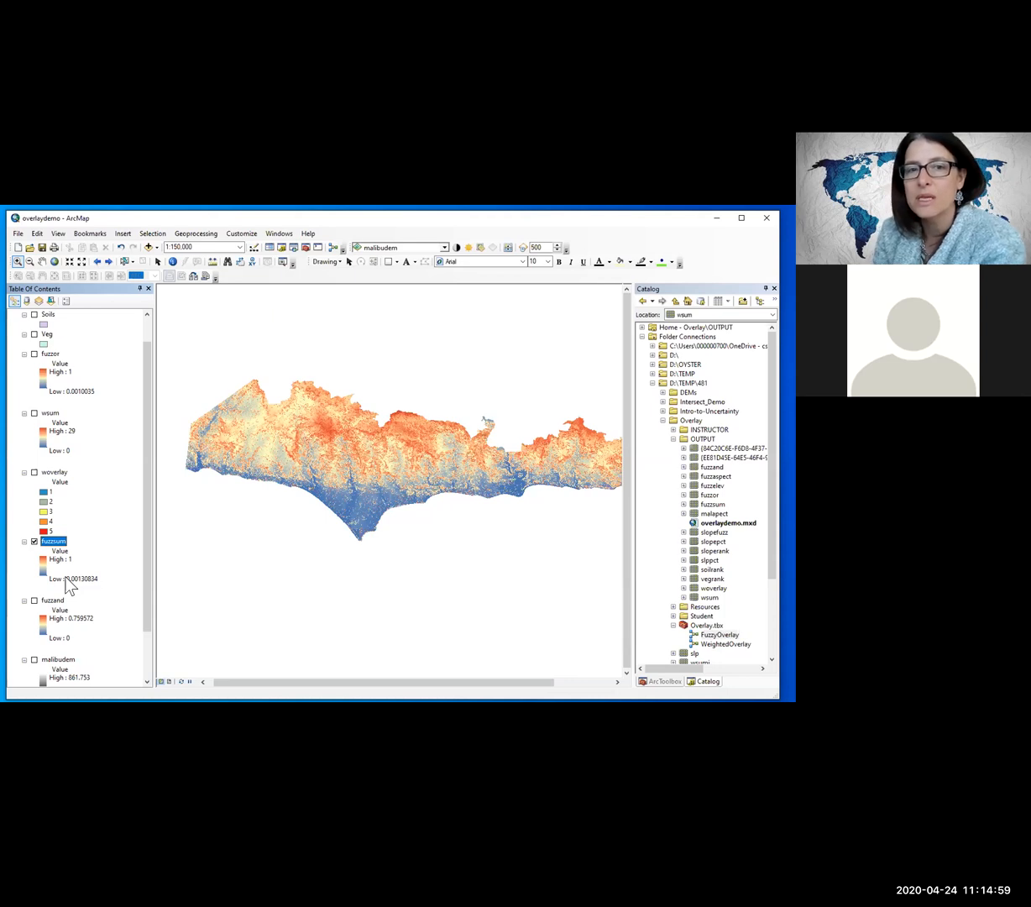
pyautogui.click(674, 438)
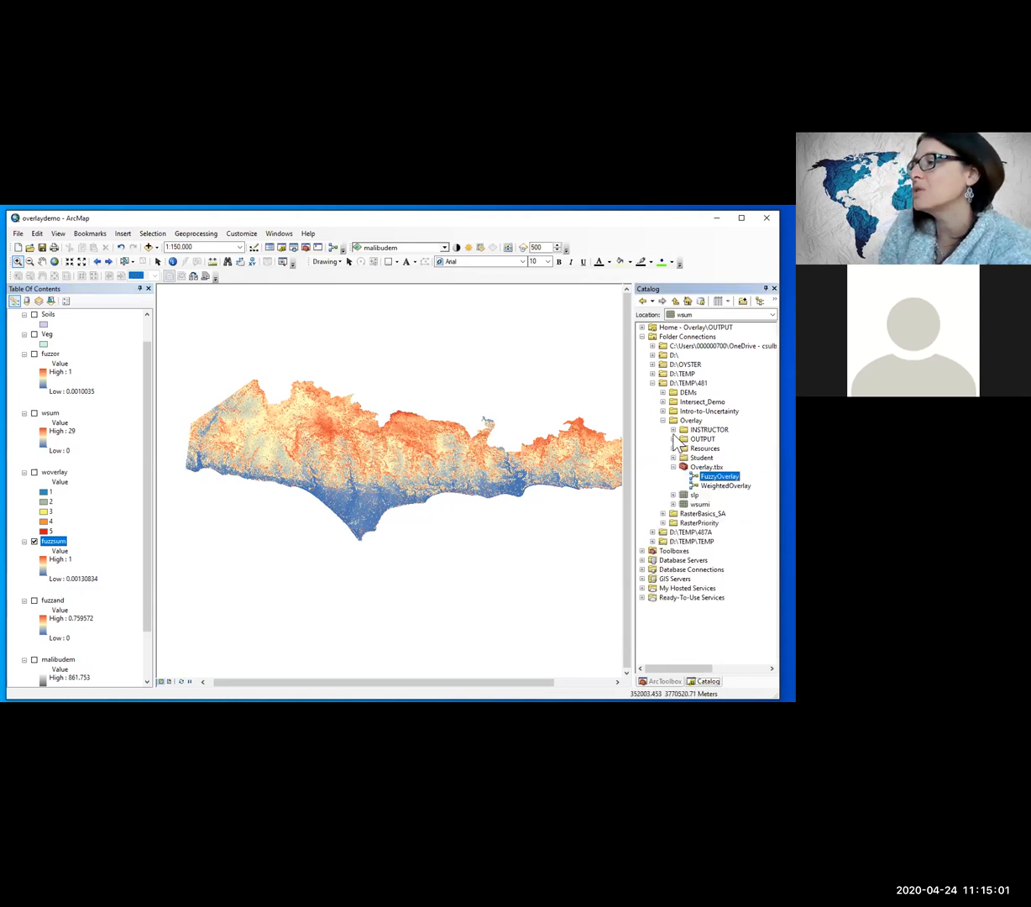
pyautogui.rightClick(712, 481)
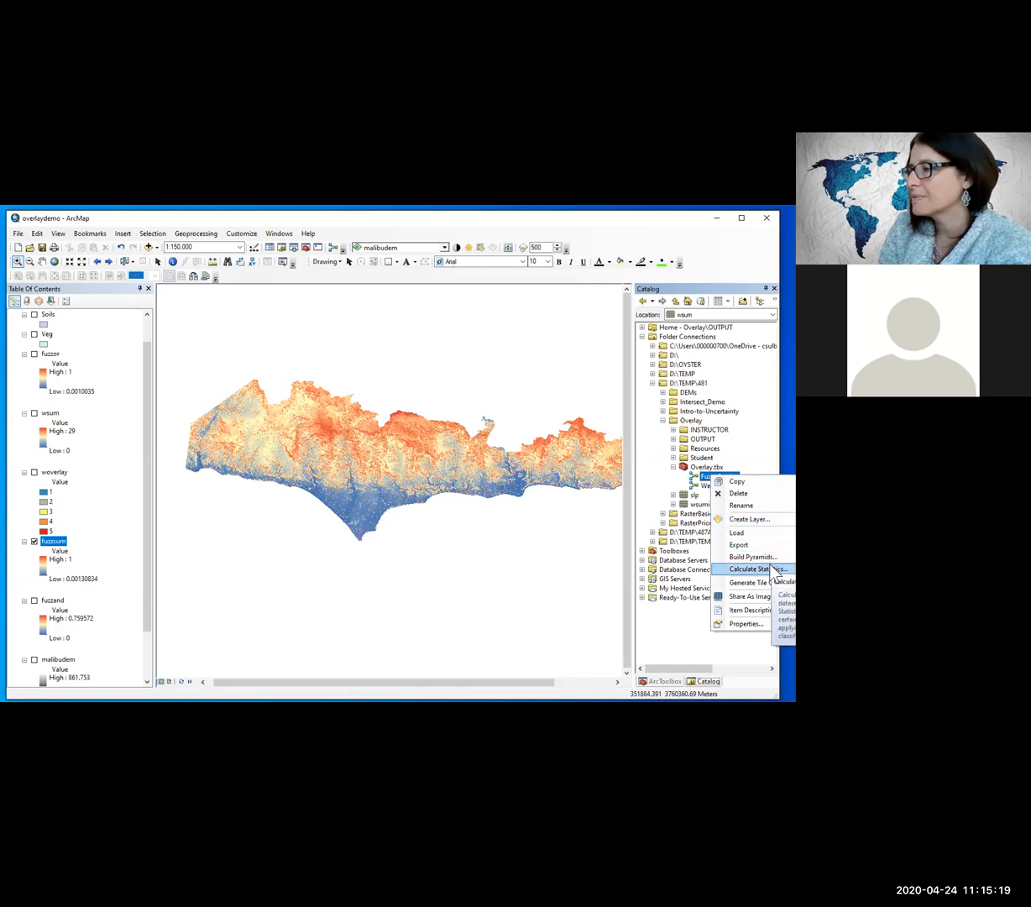
pyautogui.rightClick(703, 475)
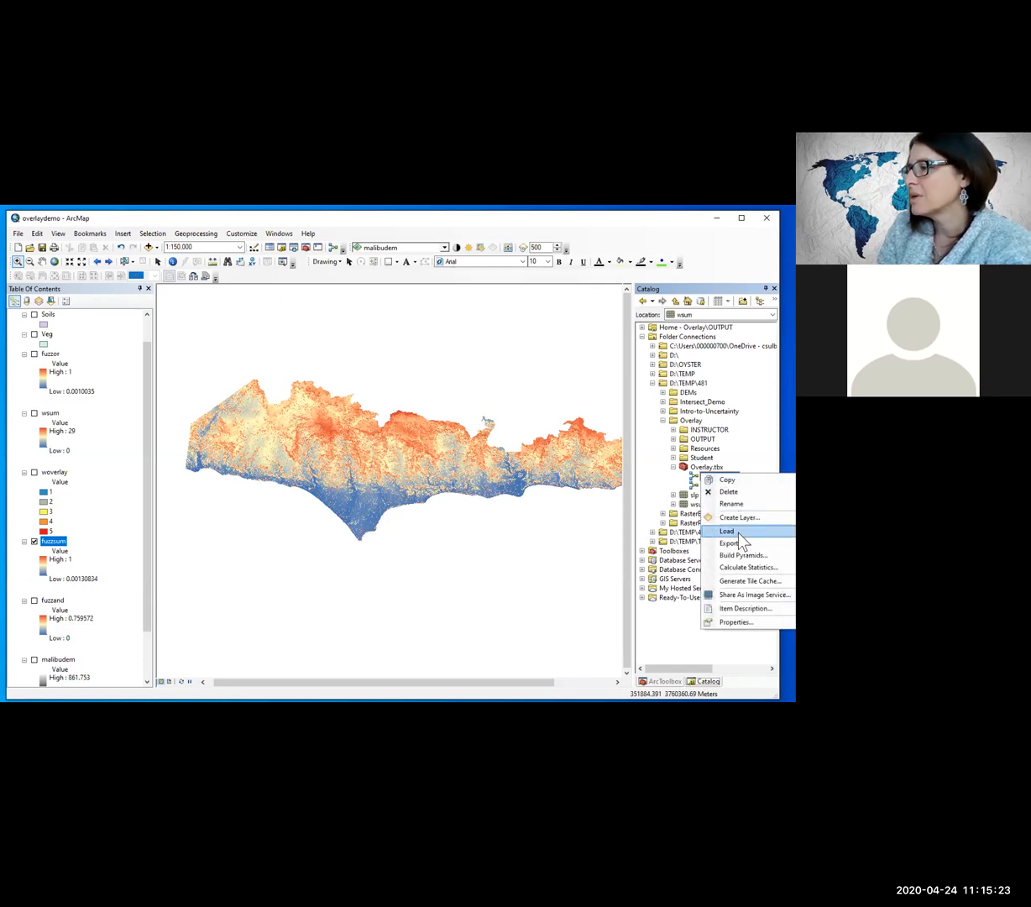
pyautogui.click(668, 484)
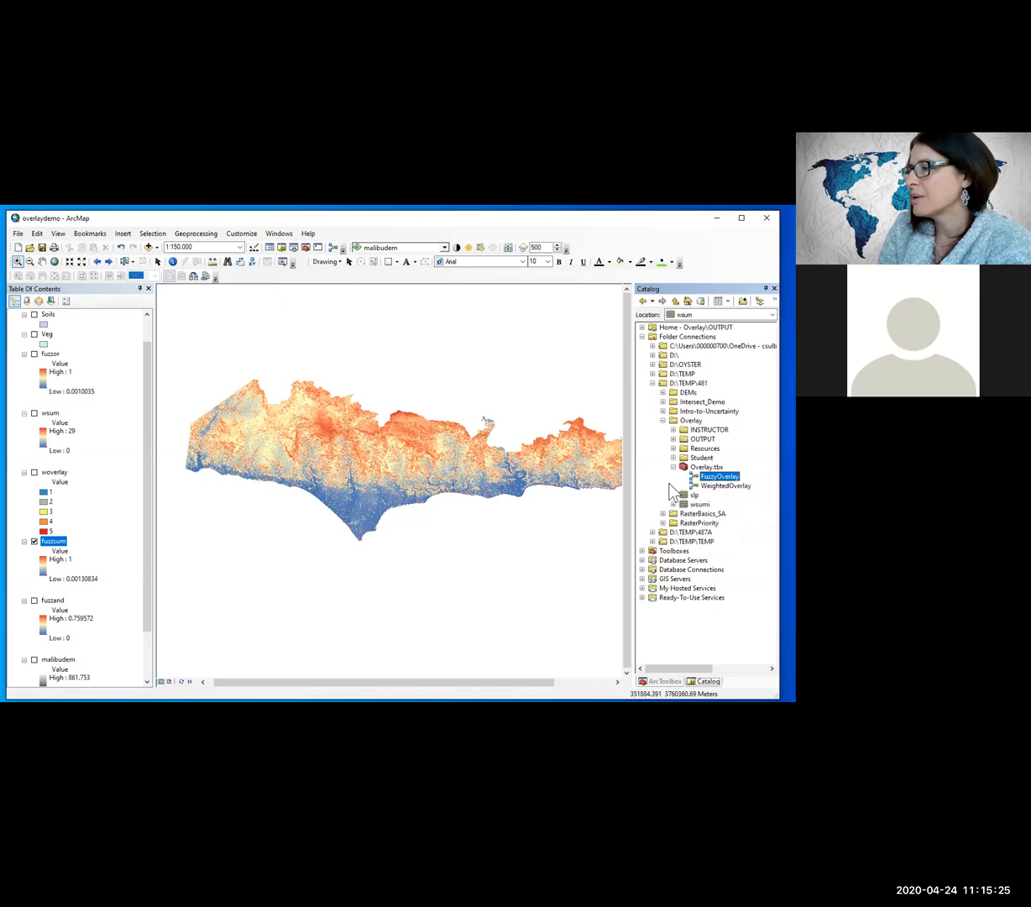
pyautogui.rightClick(718, 478)
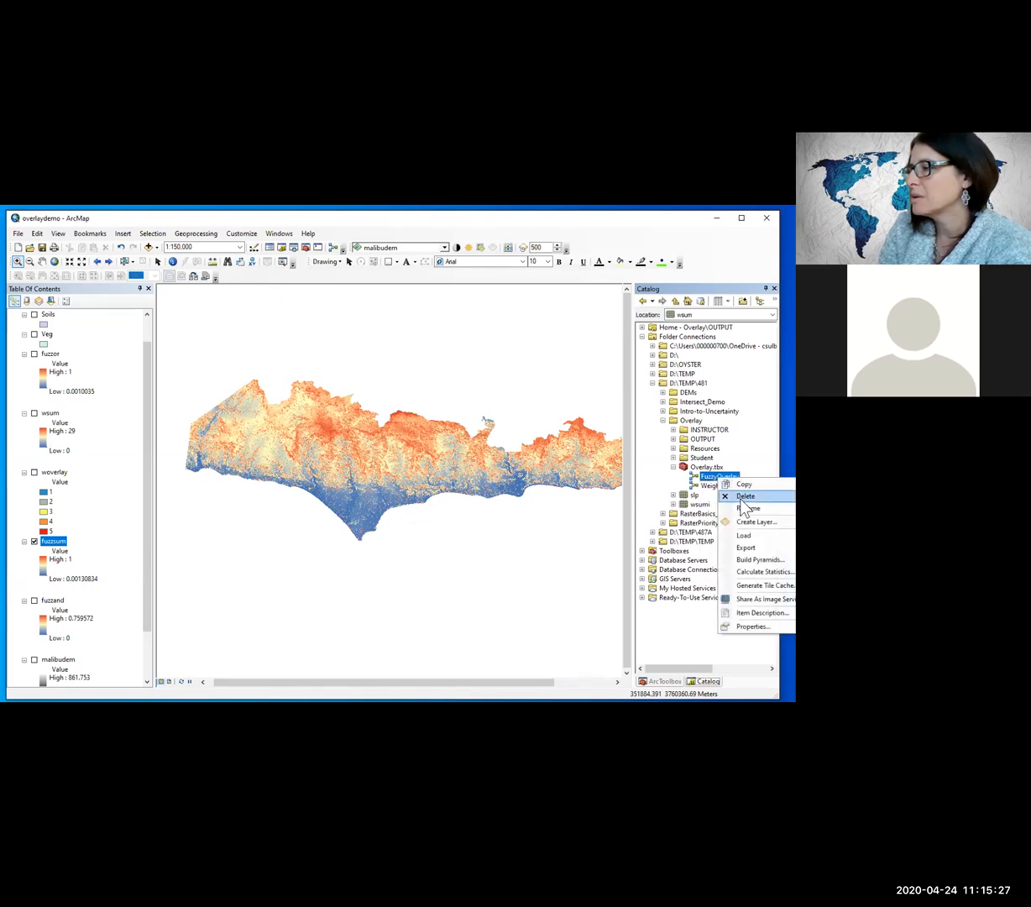
pyautogui.click(683, 493)
pyautogui.rightClick(712, 478)
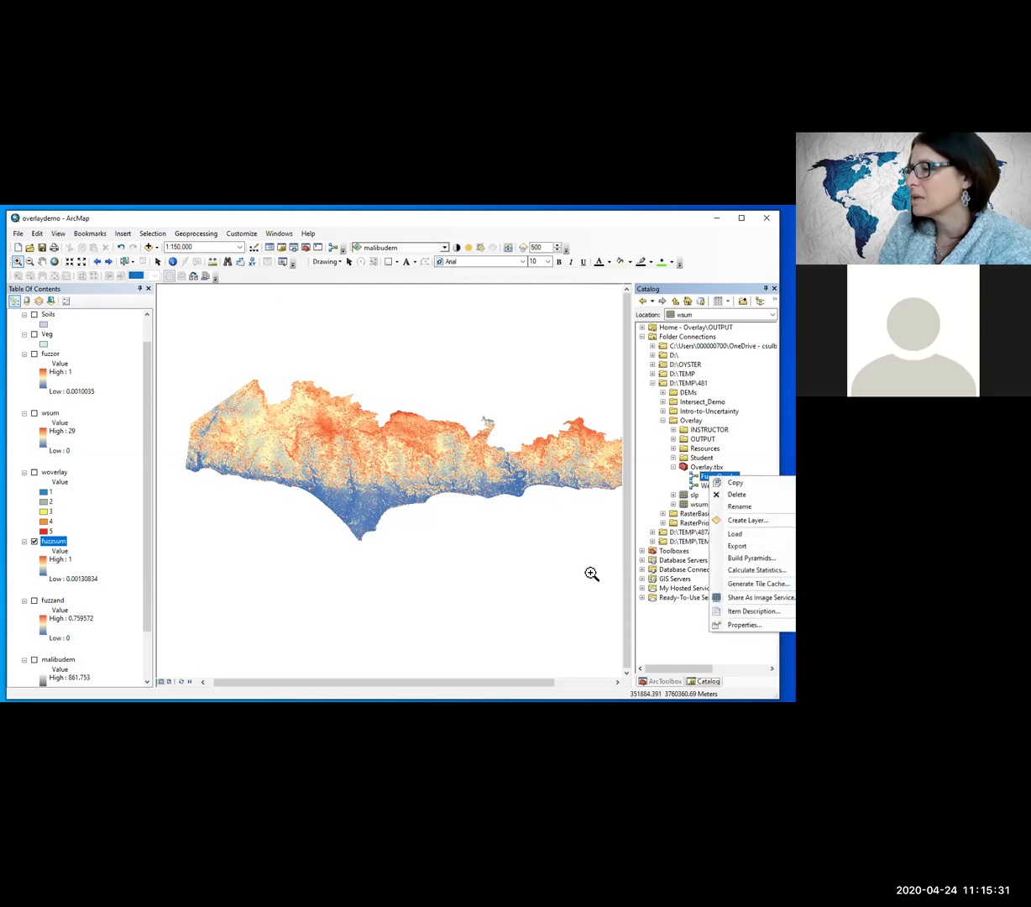
pyautogui.doubleClick(700, 478)
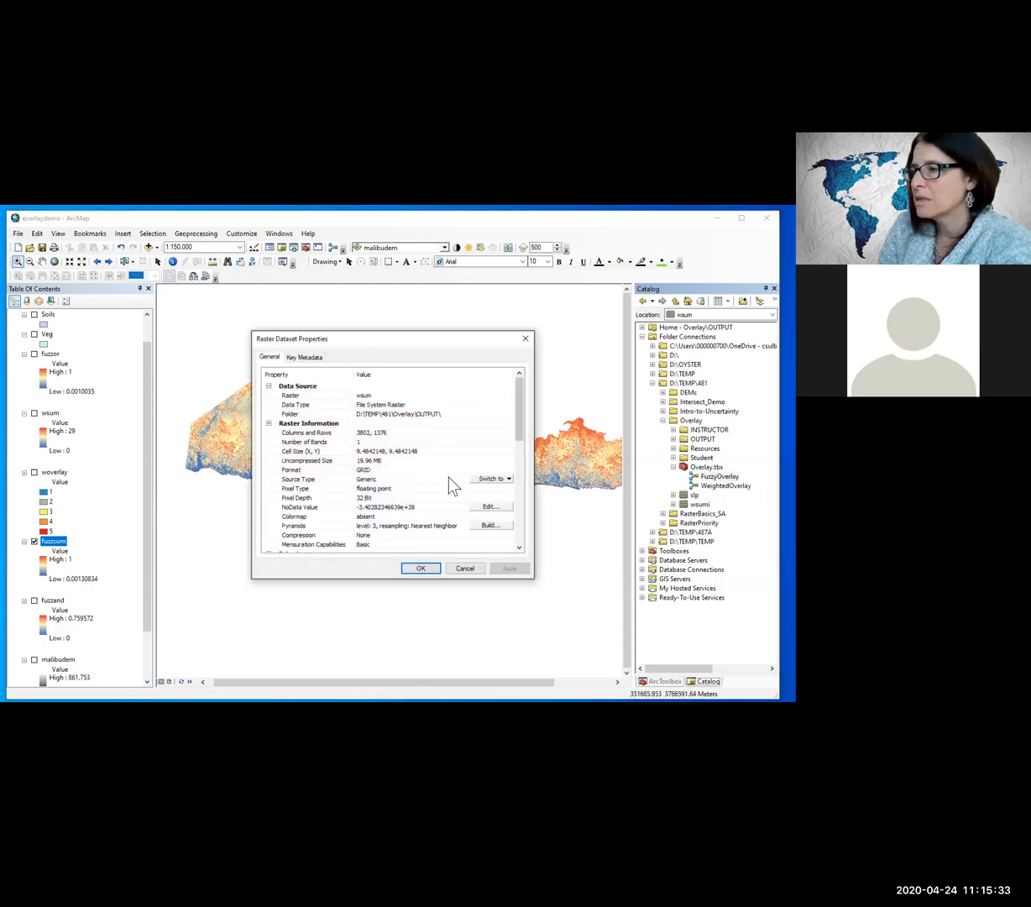
pyautogui.click(468, 569)
pyautogui.scroll(1, 504, 516)
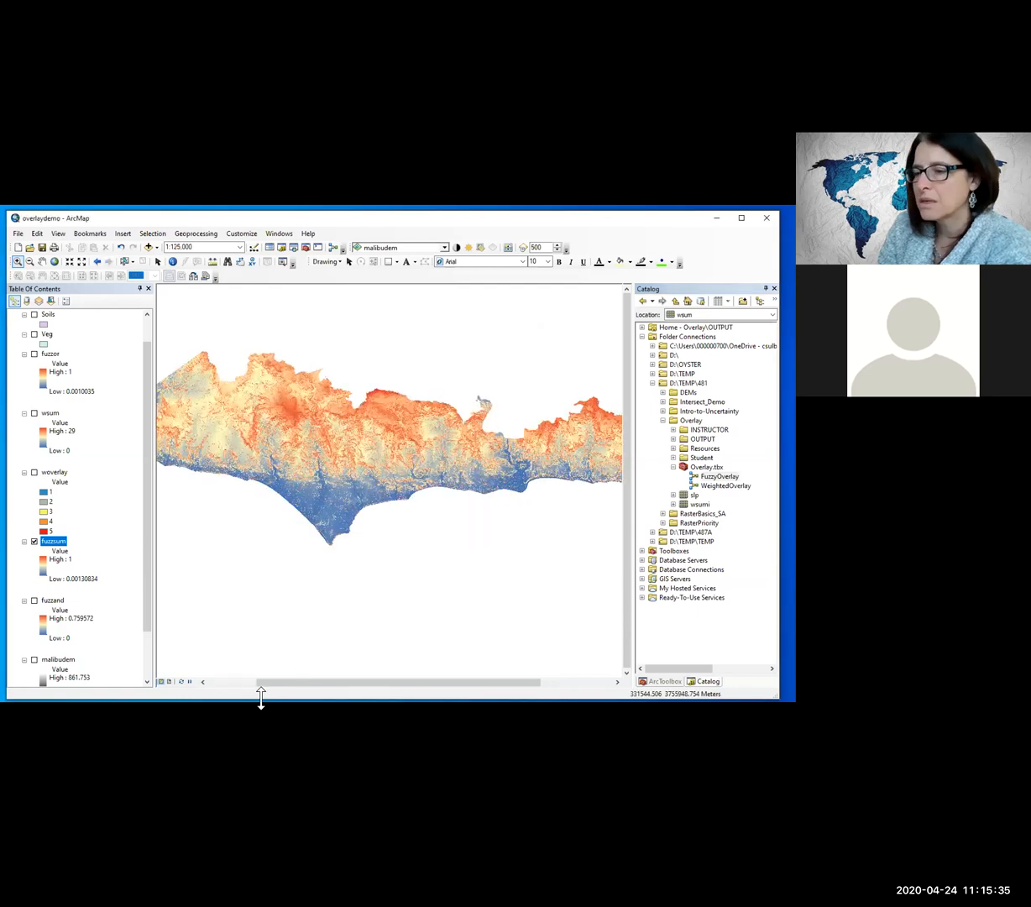
# Step: Open the FuzzyOverlay model in Overlay.tbx for editing
pyautogui.click(672, 467)
pyautogui.click(673, 467)
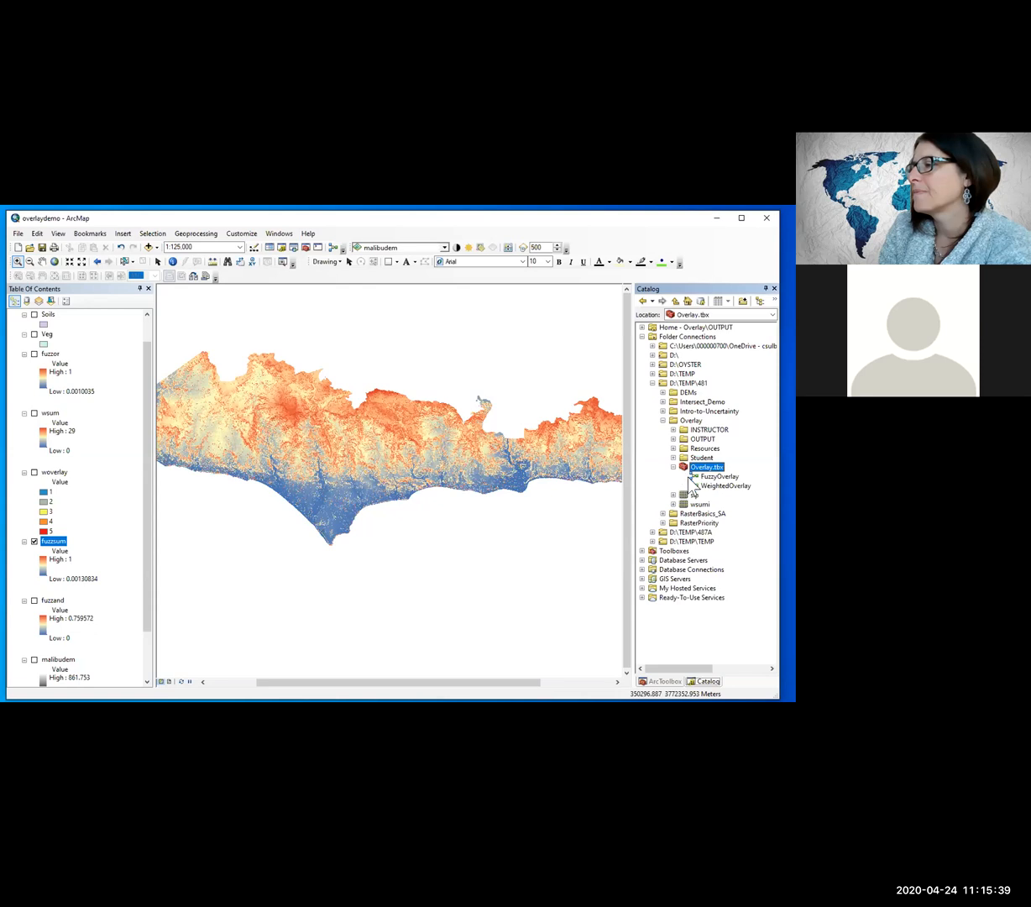
pyautogui.rightClick(708, 469)
pyautogui.click(710, 476)
pyautogui.rightClick(705, 479)
pyautogui.click(729, 511)
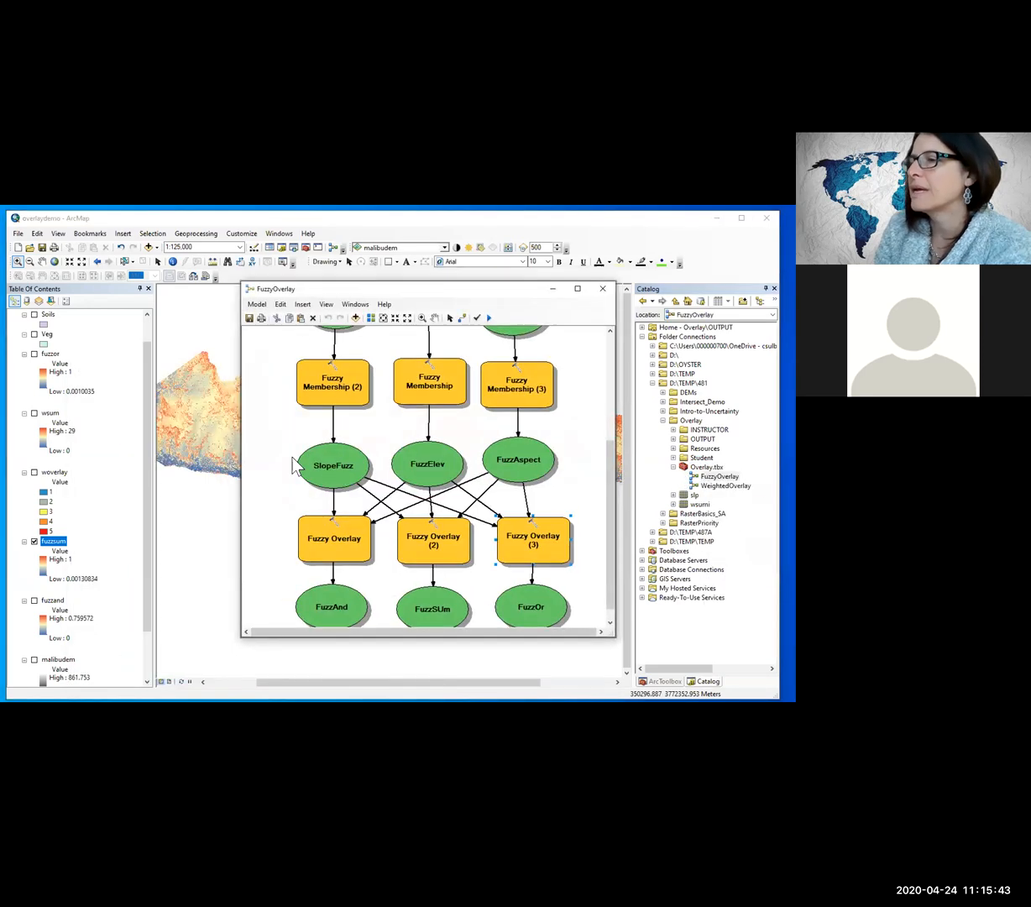
# Step: Add the Map Algebra Raster Calculator tool to the FuzzyOverlay model, below the FuzzAnd and FuzzSUm outputs
pyautogui.scroll(5, 353, 457)
pyautogui.scroll(-5, 343, 436)
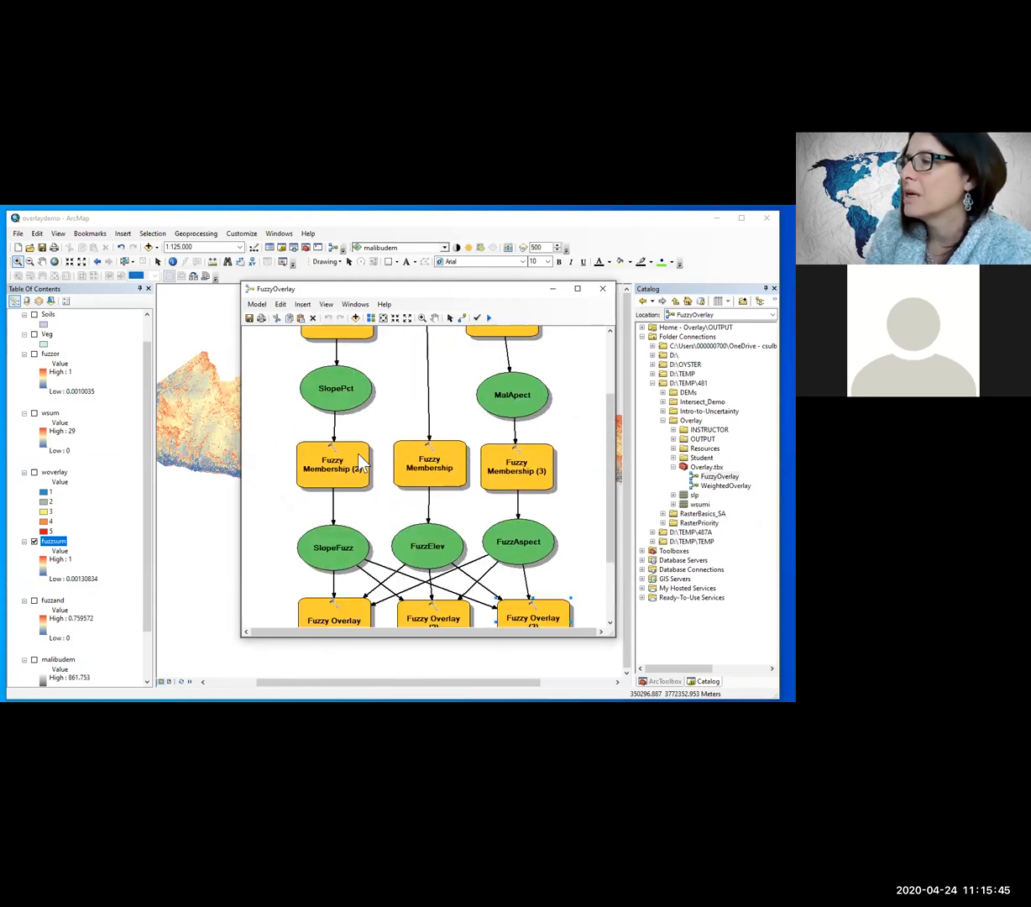
pyautogui.scroll(-3, 361, 462)
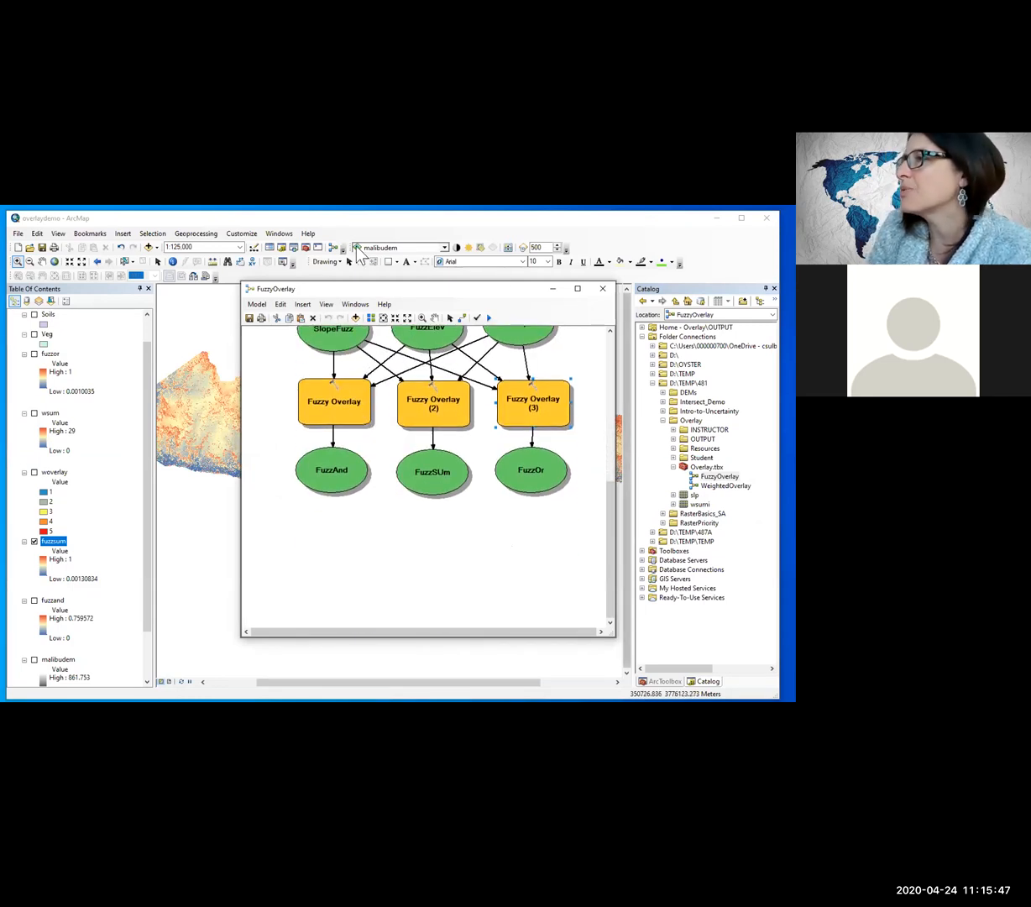
pyautogui.click(307, 249)
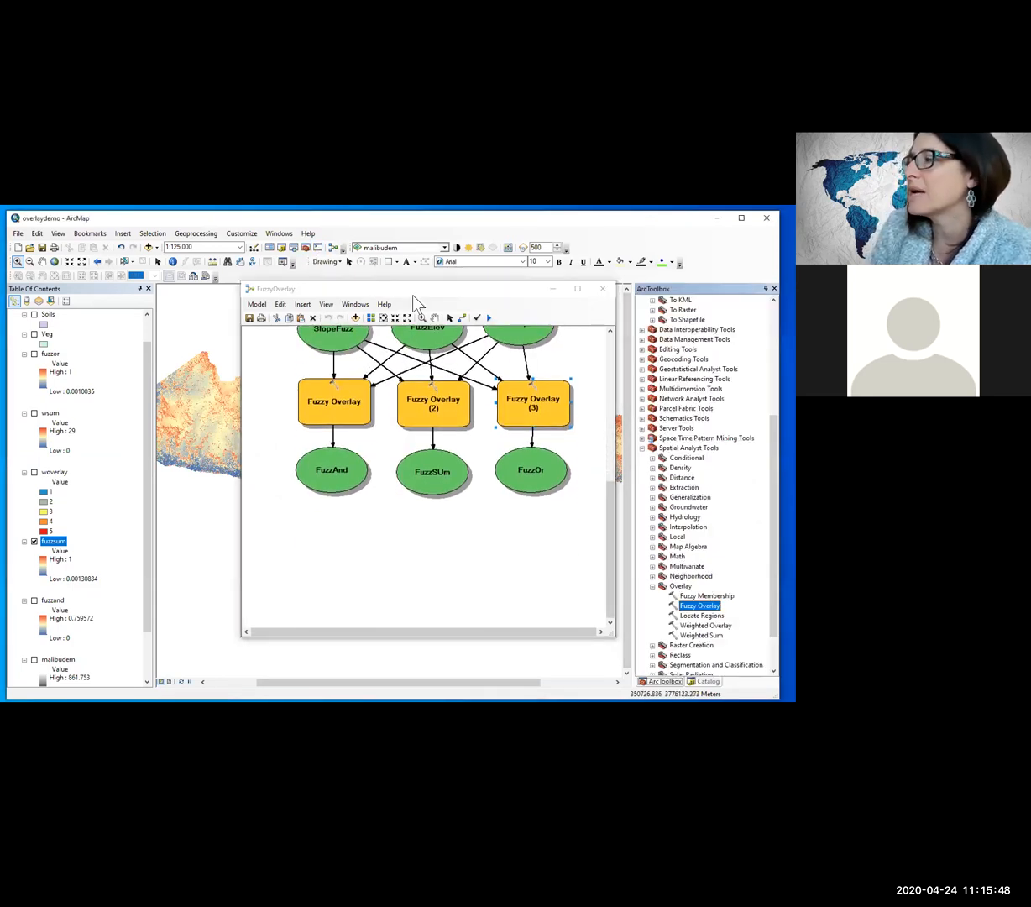
pyautogui.click(652, 586)
pyautogui.click(654, 548)
pyautogui.moveTo(681, 557); pyautogui.dragTo(342, 538)
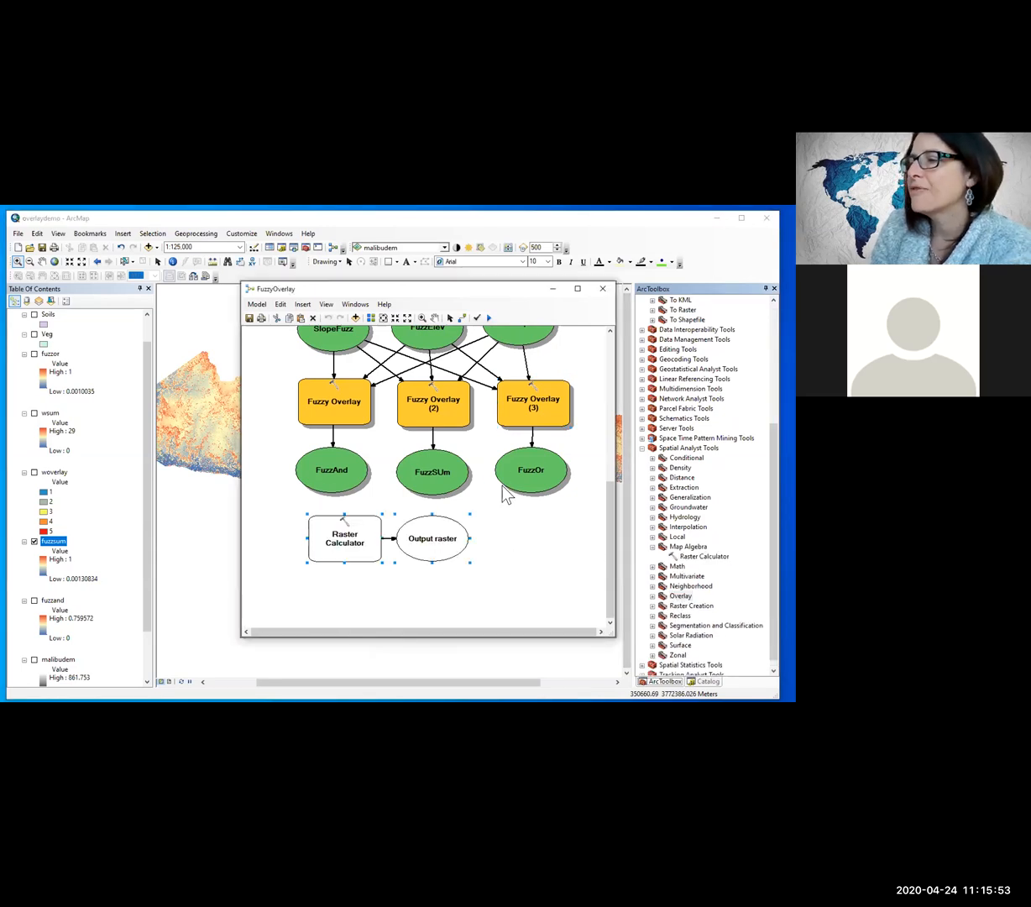
# Step: Build the expression Int("%FuzzOr%")*100 in the model's Raster Calculator
pyautogui.doubleClick(345, 546)
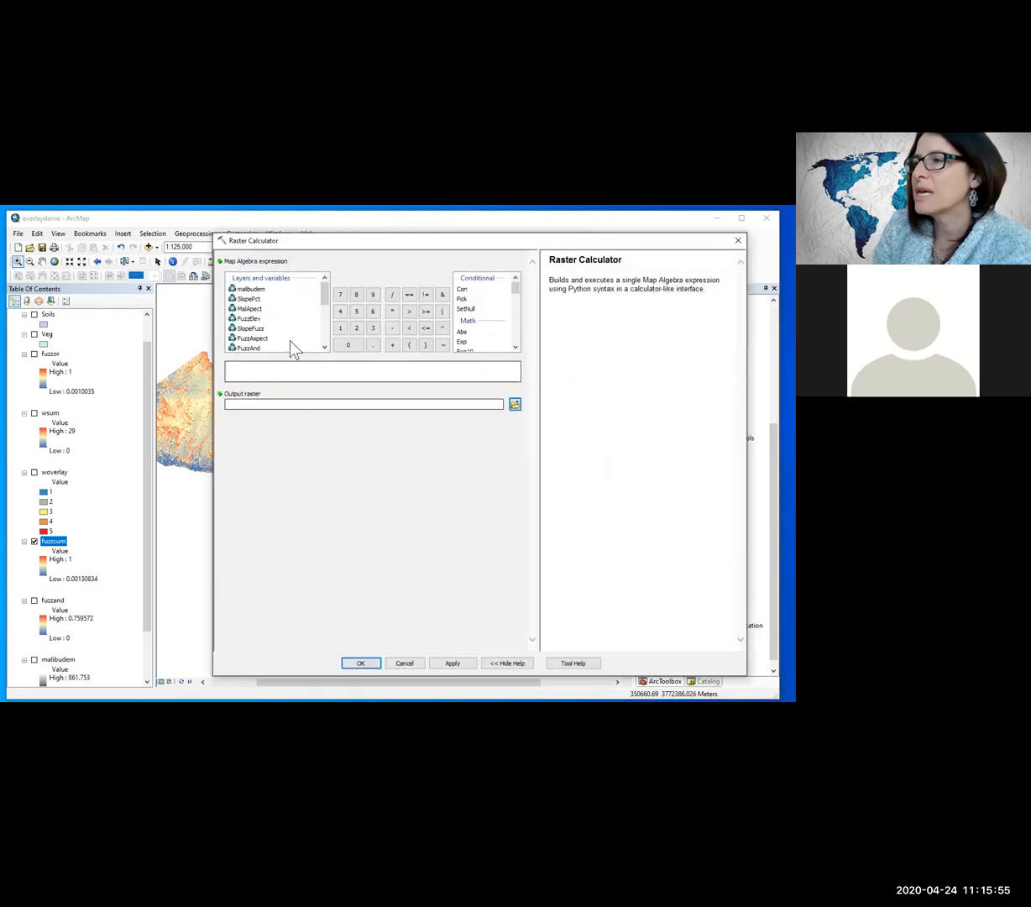
pyautogui.doubleClick(252, 350)
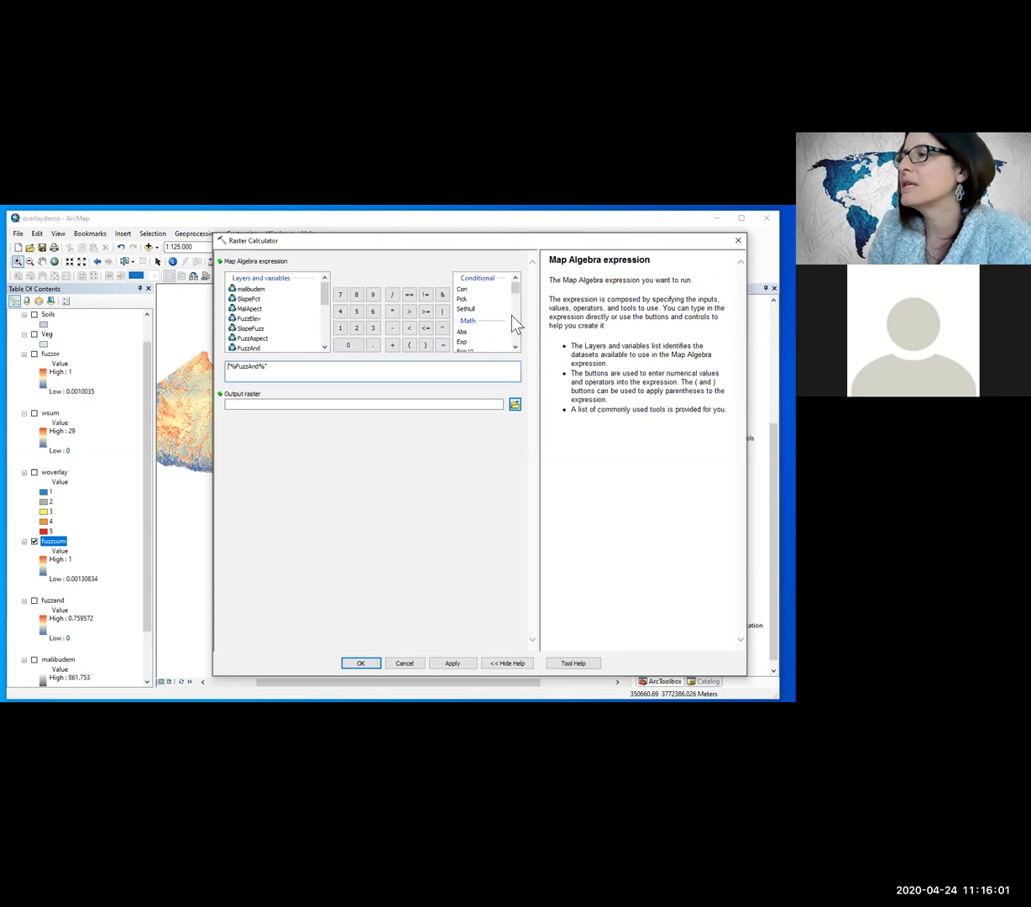
pyautogui.moveTo(514, 290); pyautogui.dragTo(514, 296)
pyautogui.doubleClick(460, 340)
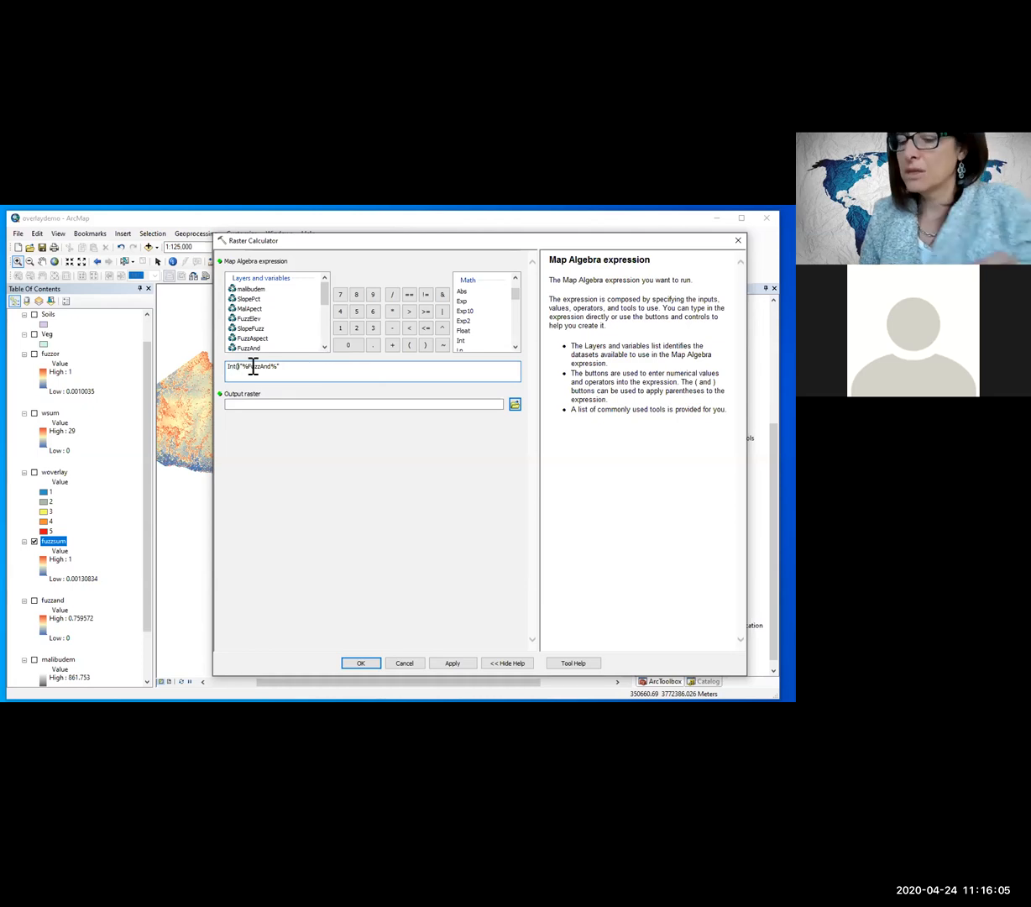
pyautogui.moveTo(291, 371); pyautogui.dragTo(236, 354)
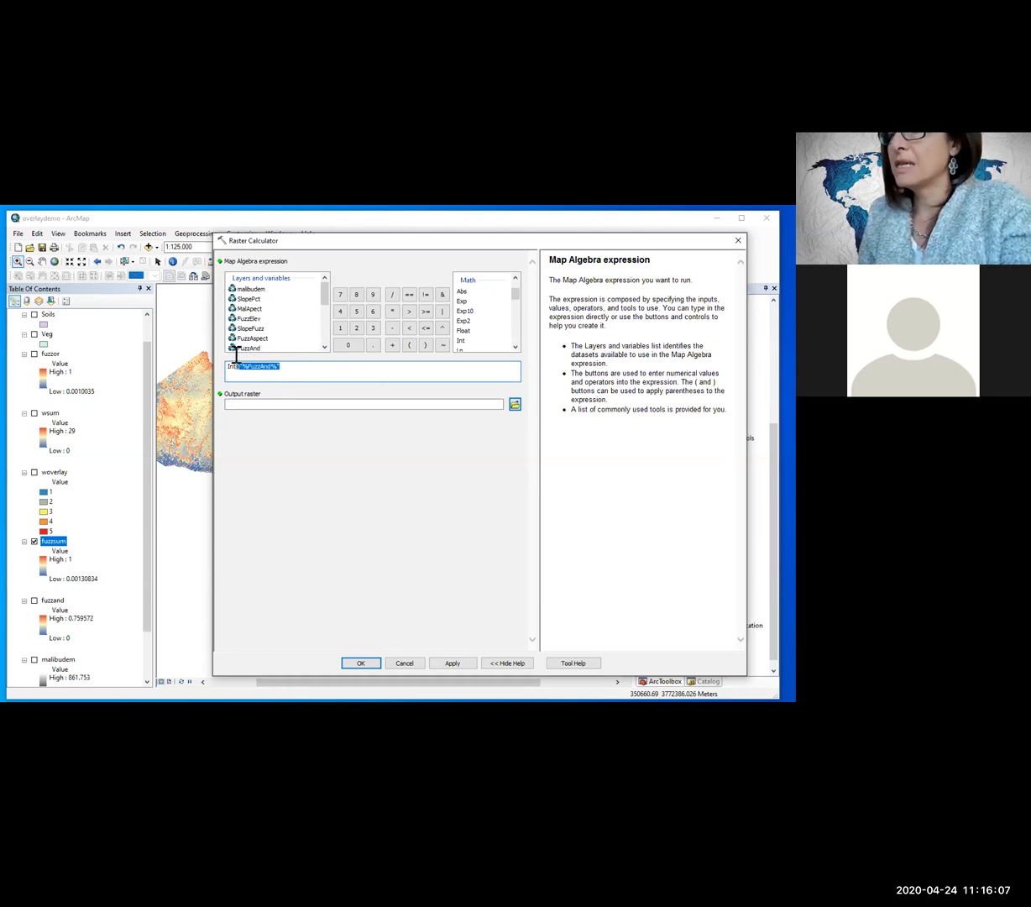
pyautogui.press('BackSpace')
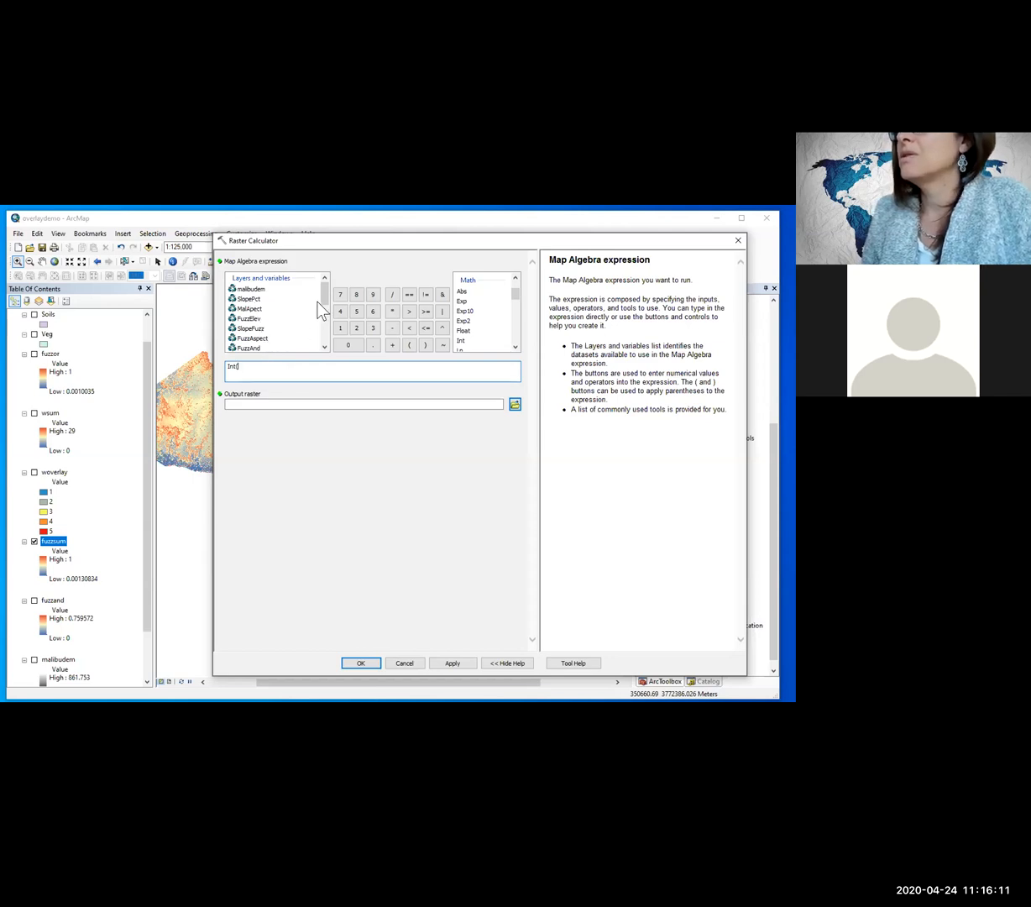
pyautogui.scroll(-2, 313, 290)
pyautogui.click(245, 342)
pyautogui.doubleClick(246, 341)
pyautogui.write(')*100')
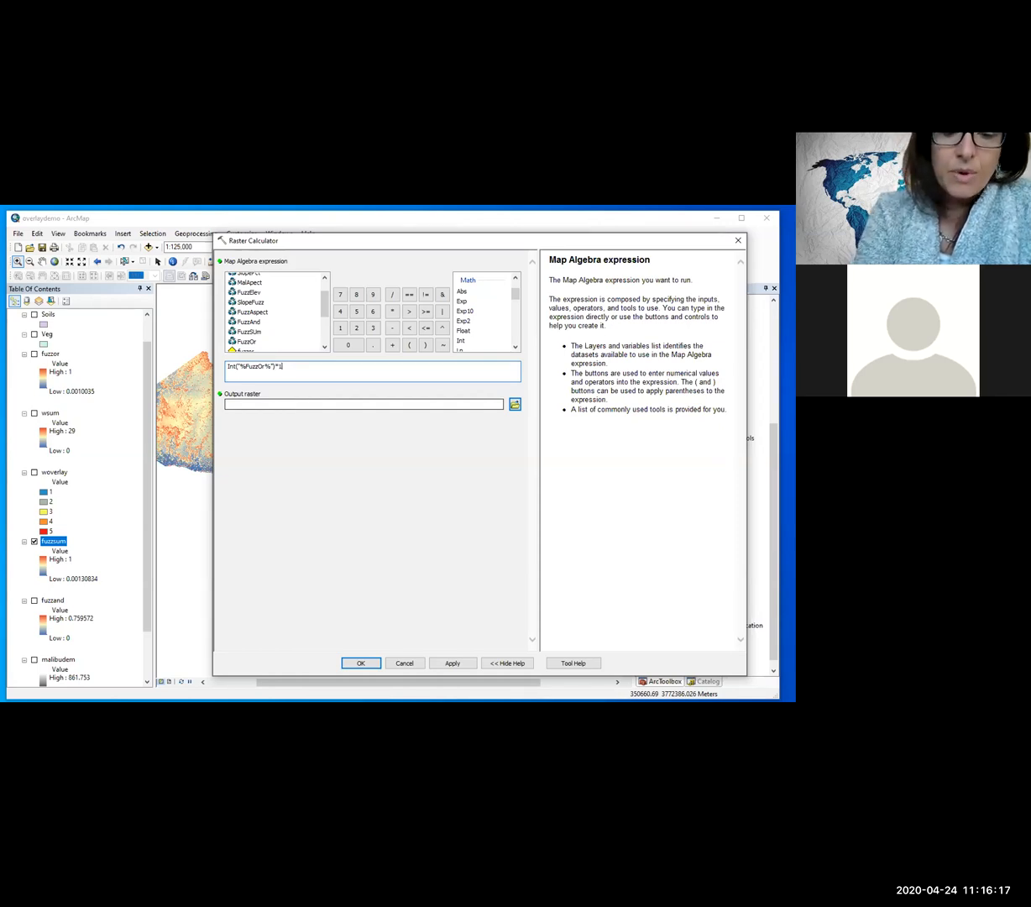
# Step: Name the output raster FuzzOrI, enclose the Int term of the expression in parentheses, and accept the settings
pyautogui.click(293, 406)
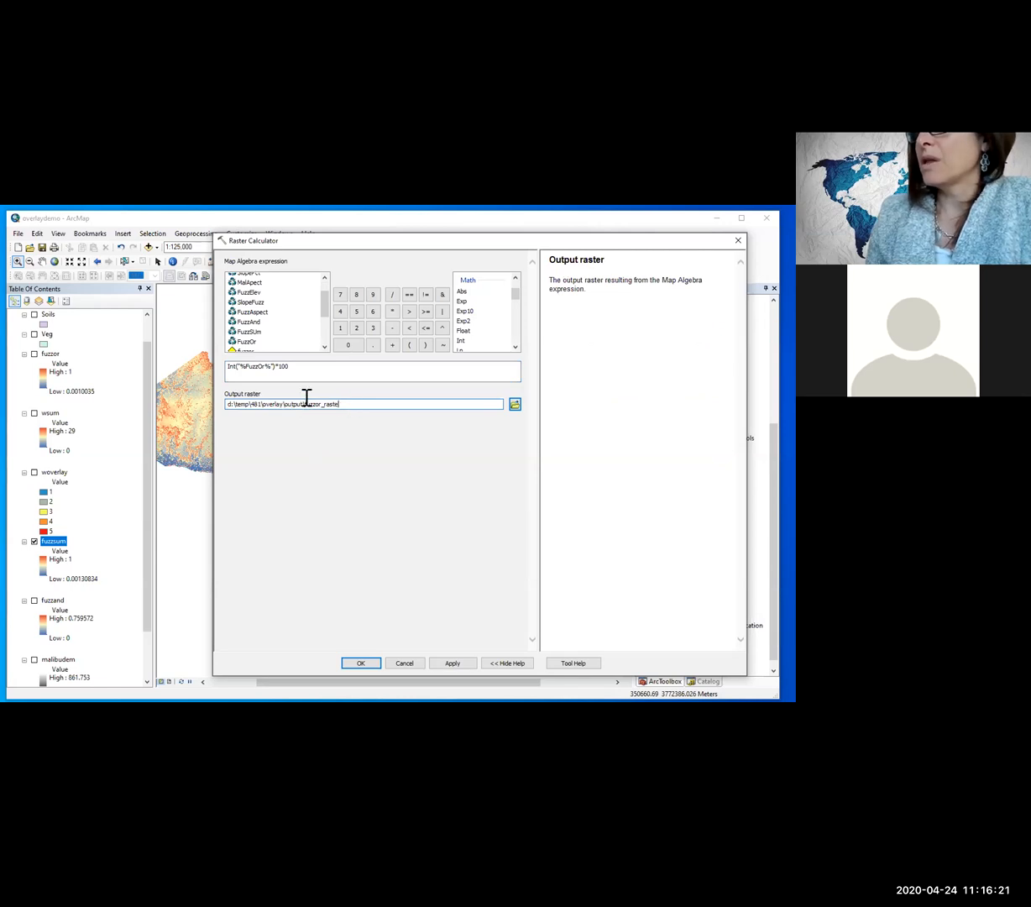
pyautogui.doubleClick(304, 404)
pyautogui.write('FuzzOrI')
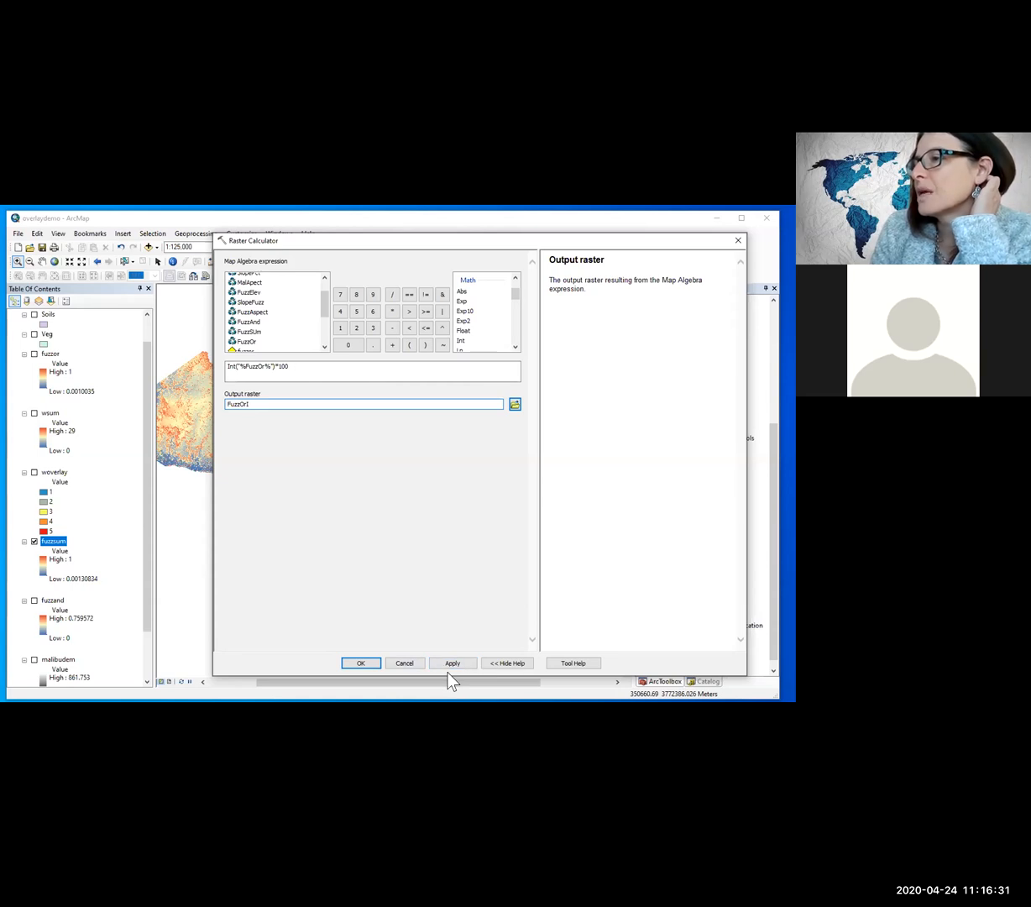
pyautogui.click(290, 376)
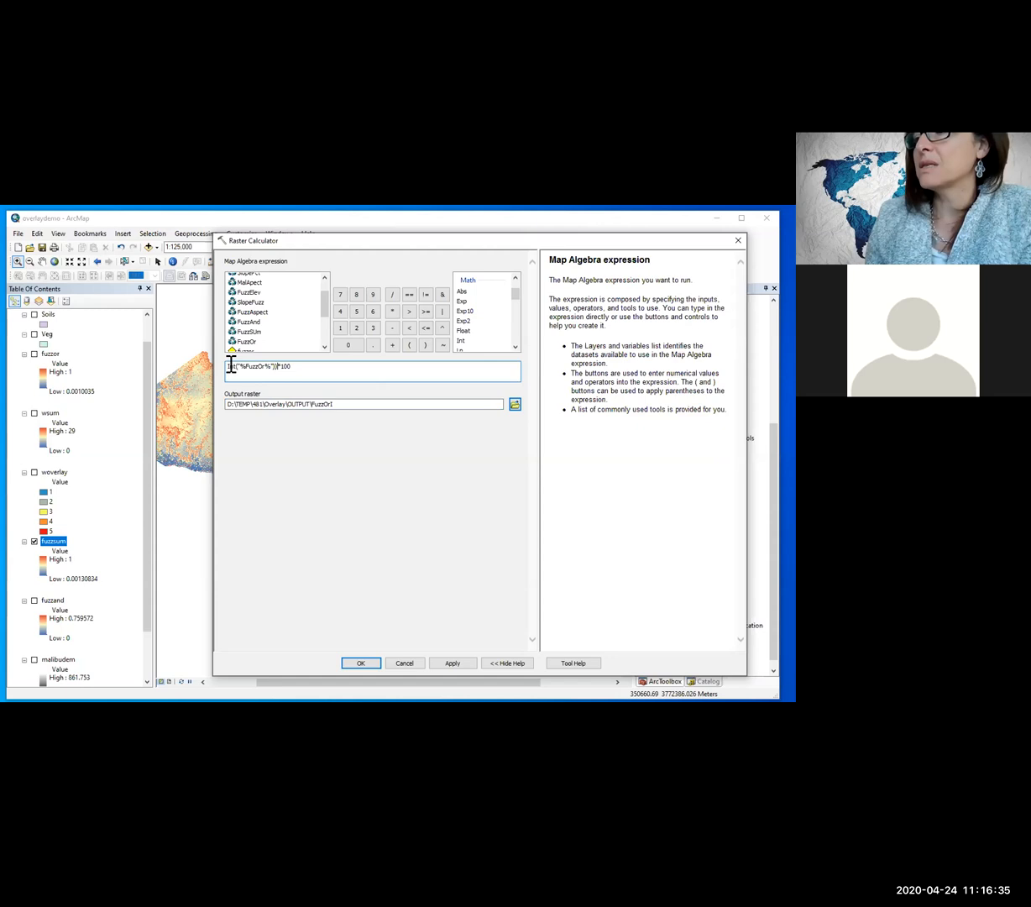
pyautogui.click(227, 366)
pyautogui.write('(')
pyautogui.click(375, 493)
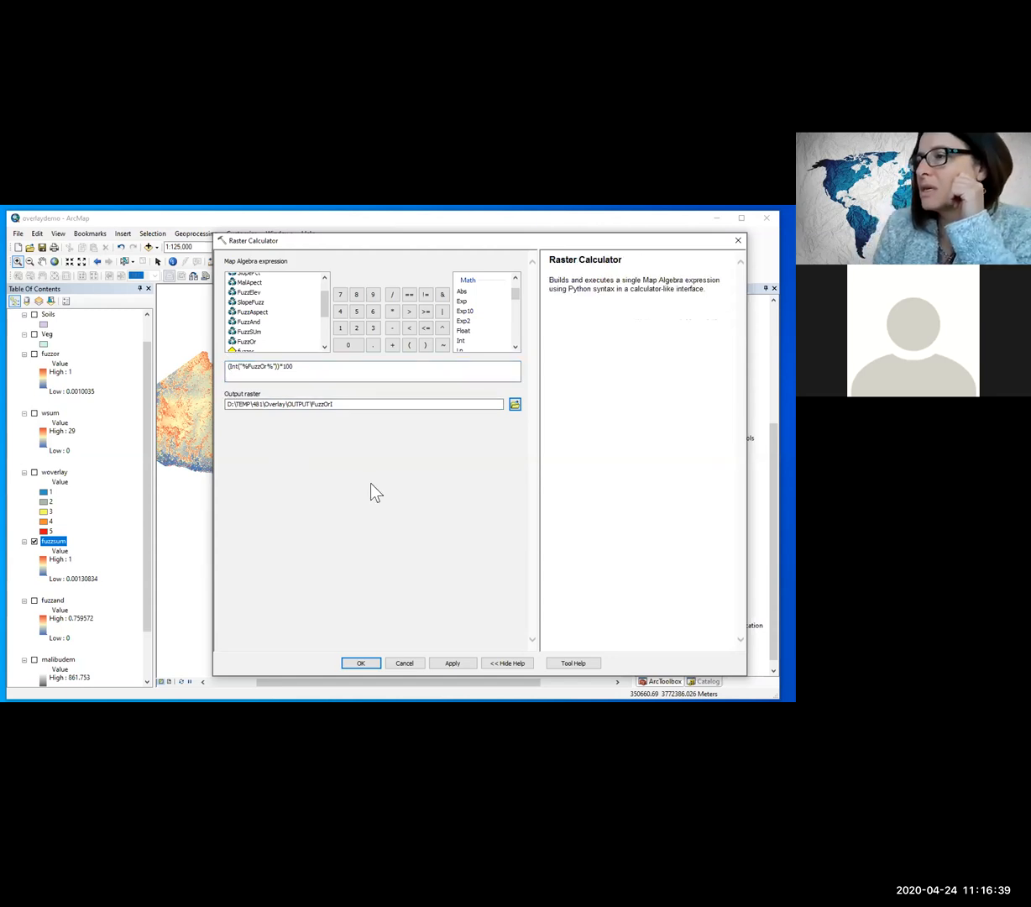
pyautogui.click(363, 664)
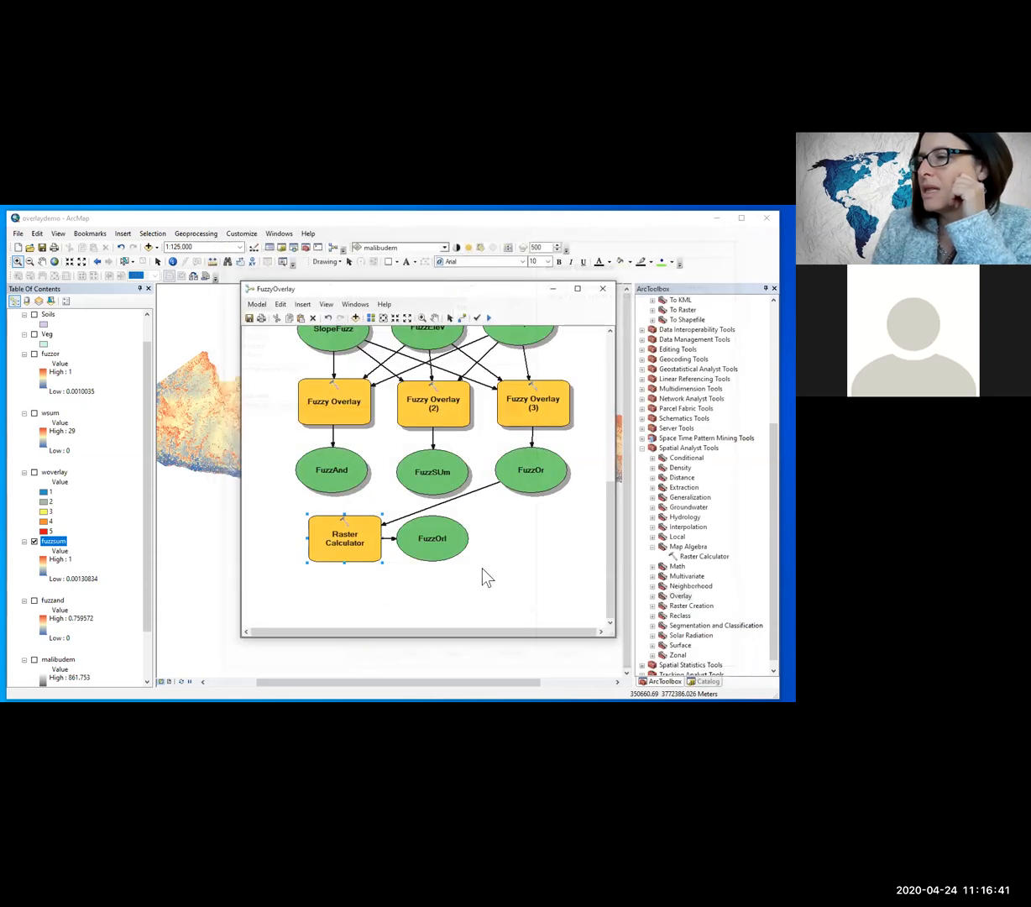
# Step: Arrange the Raster Calculator tool and its FuzzOrI output in a column beneath FuzzOr
pyautogui.moveTo(426, 525); pyautogui.dragTo(535, 533)
pyautogui.moveTo(330, 593); pyautogui.dragTo(501, 597)
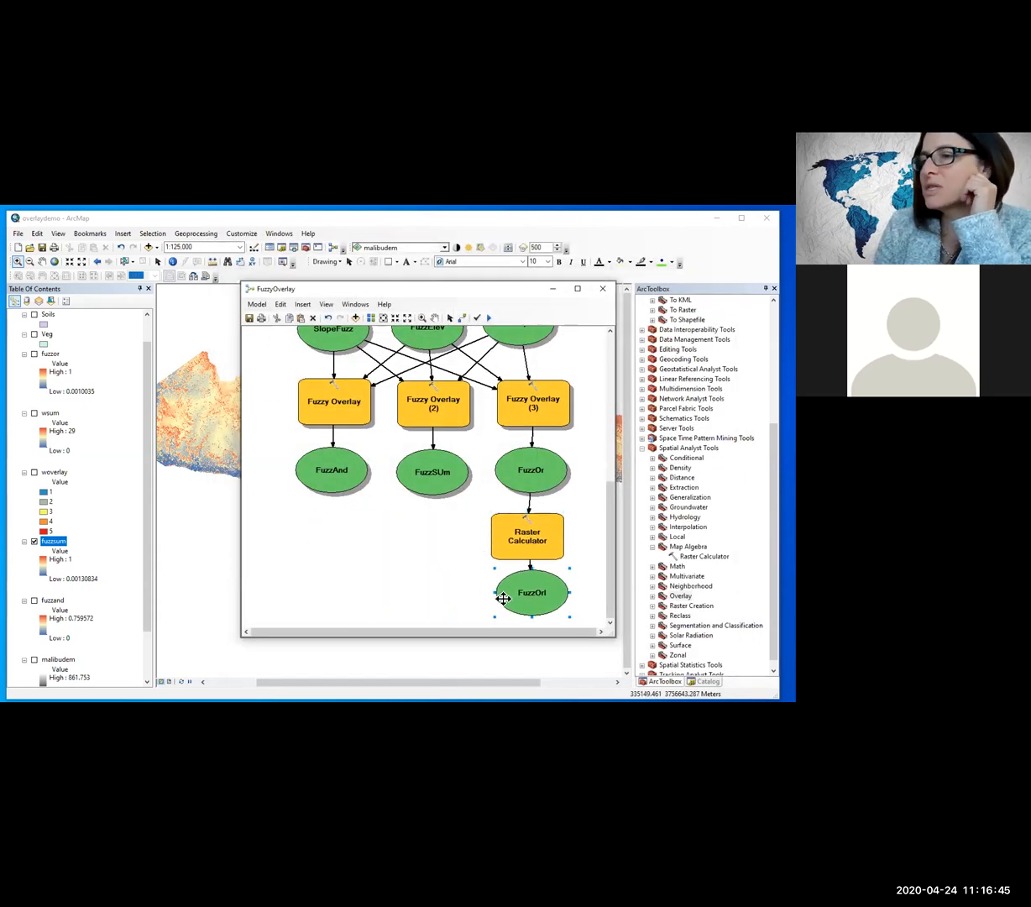
# Step: Open Raster Calculator outside the model and build the expression Int("fuzzsum")*100
pyautogui.click(700, 557)
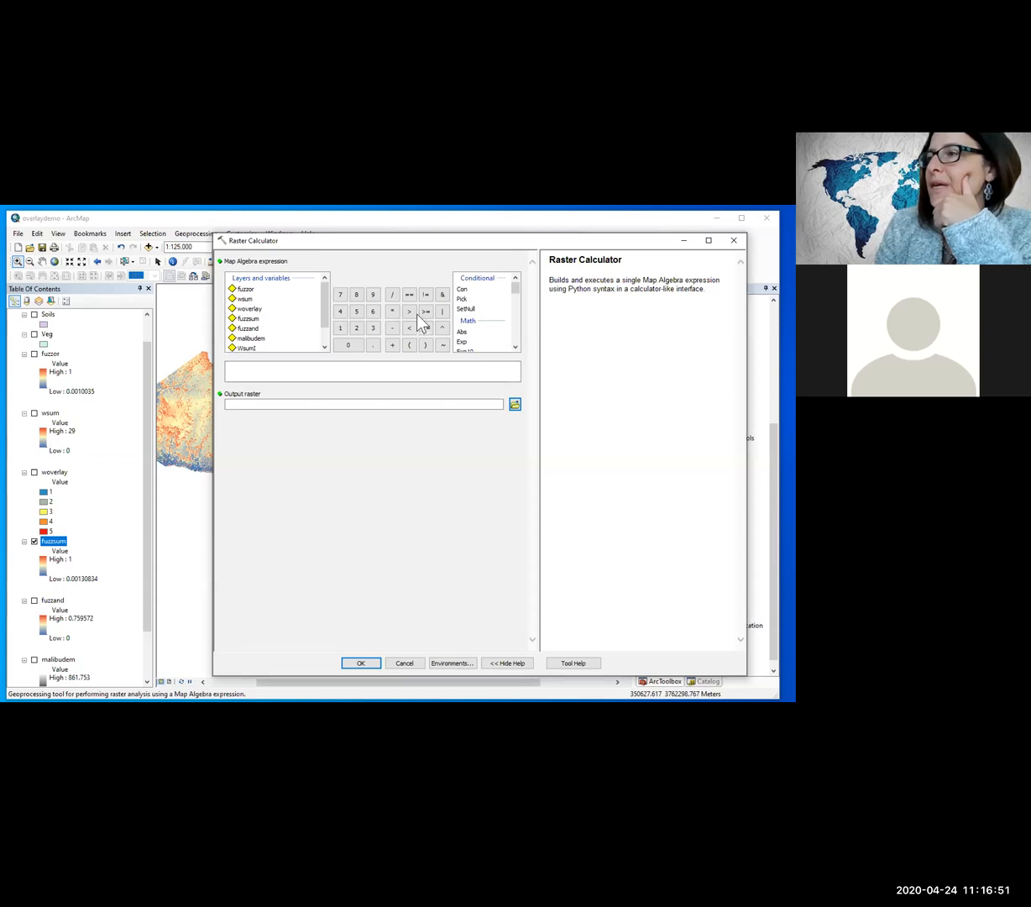
pyautogui.scroll(-2, 470, 338)
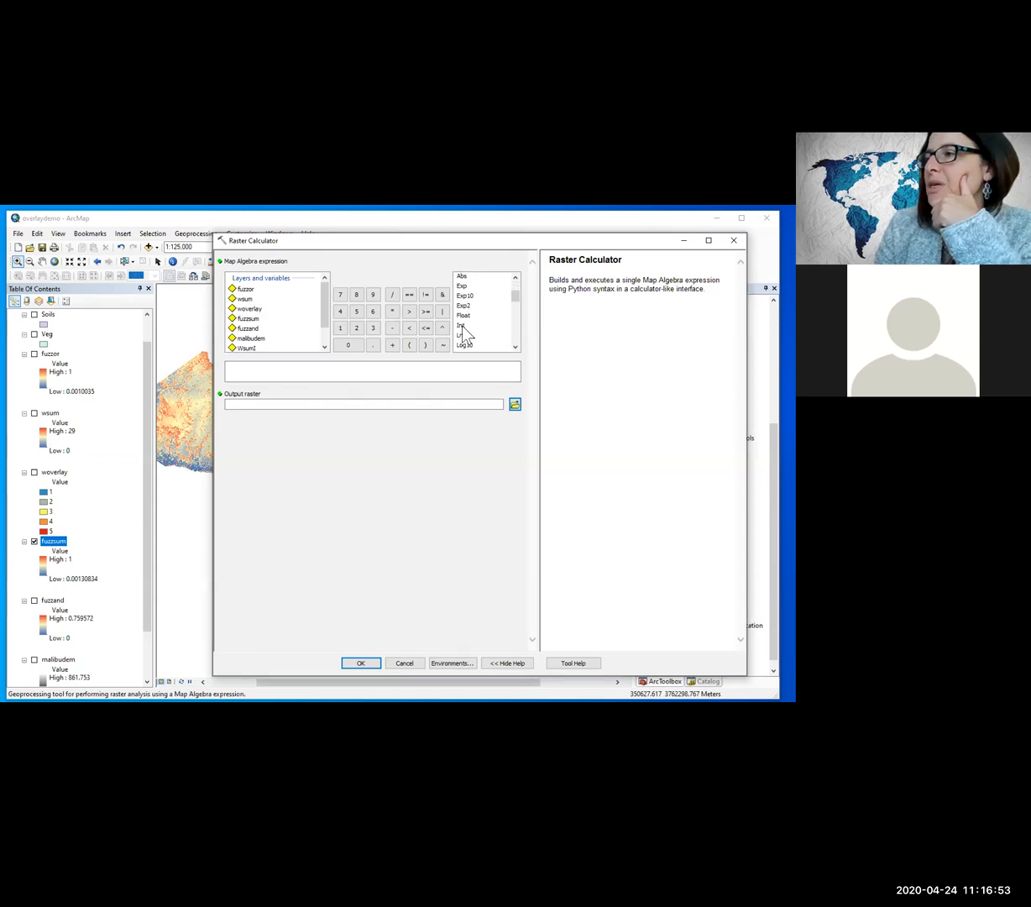
pyautogui.doubleClick(461, 325)
pyautogui.doubleClick(245, 319)
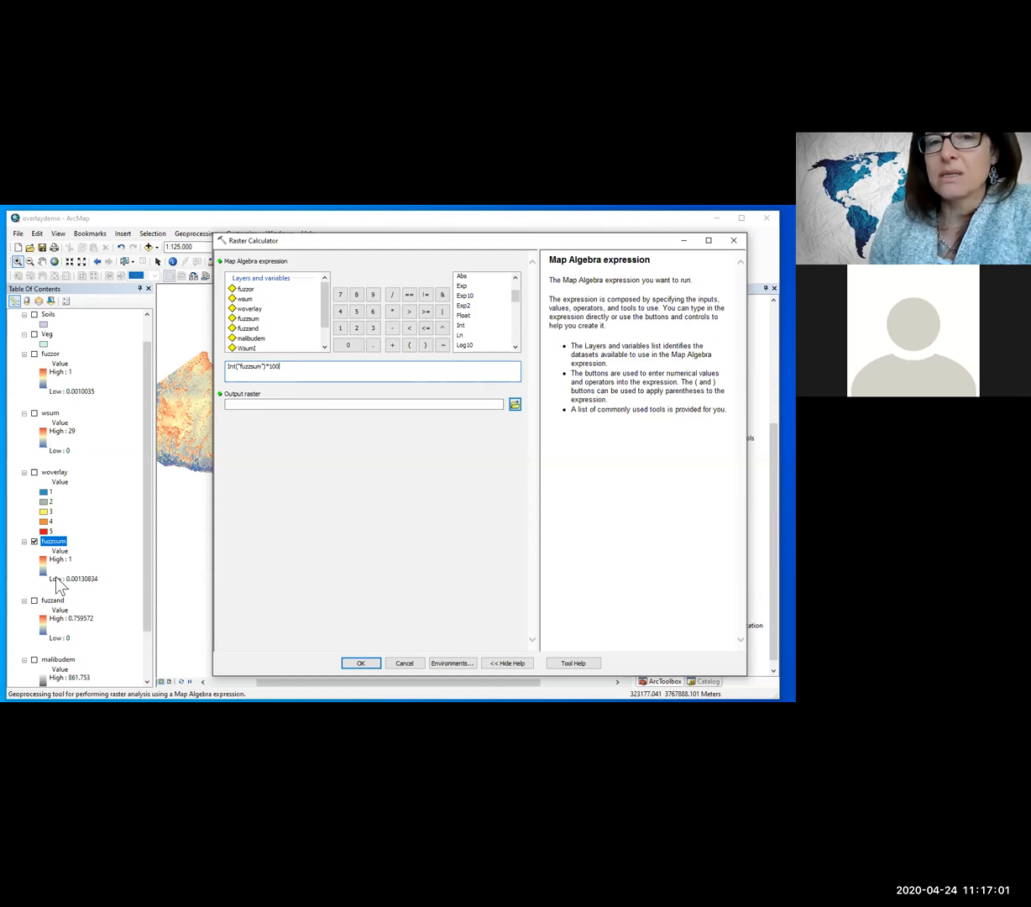
# Step: Try to name the output raster FuzzSumI without specifying a folder
pyautogui.click(259, 404)
pyautogui.moveTo(431, 404); pyautogui.dragTo(85, 409)
pyautogui.write('FuzzSumI')
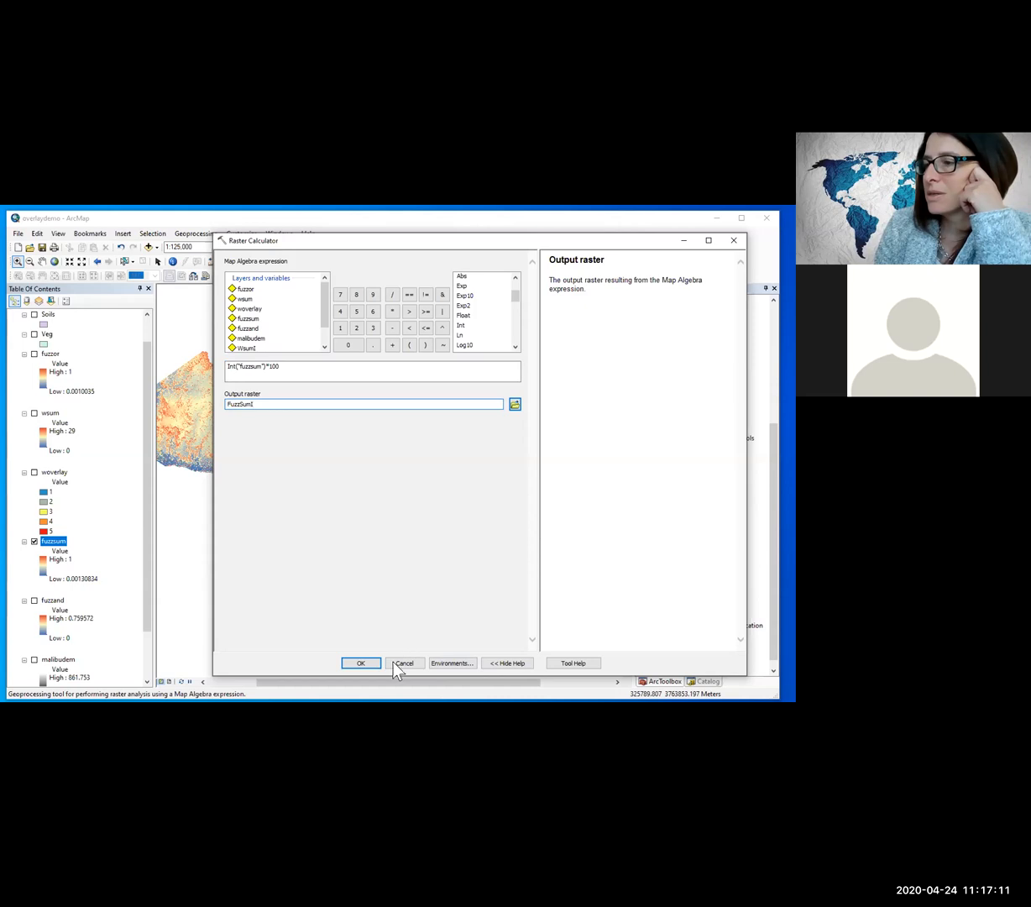
pyautogui.click(406, 571)
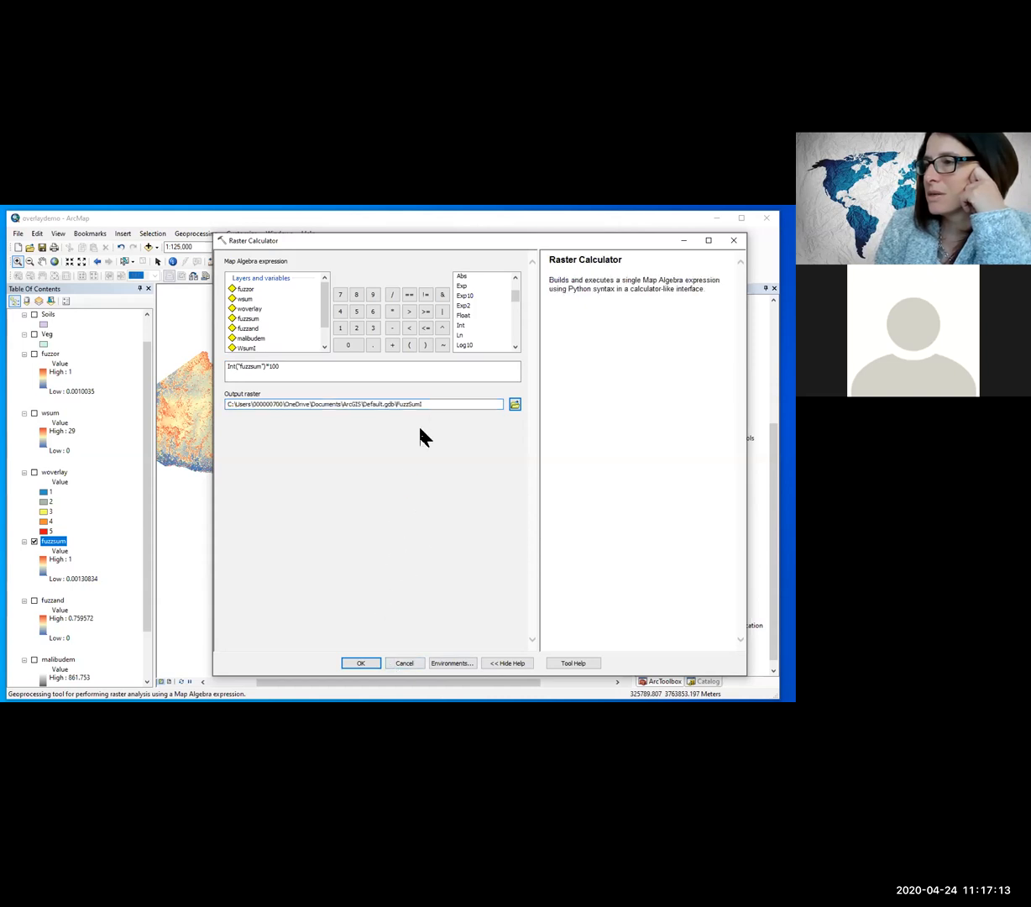
# Step: Set the output raster to be saved as FuzzSumI in the Overlay\OUTPUT folder
pyautogui.click(515, 405)
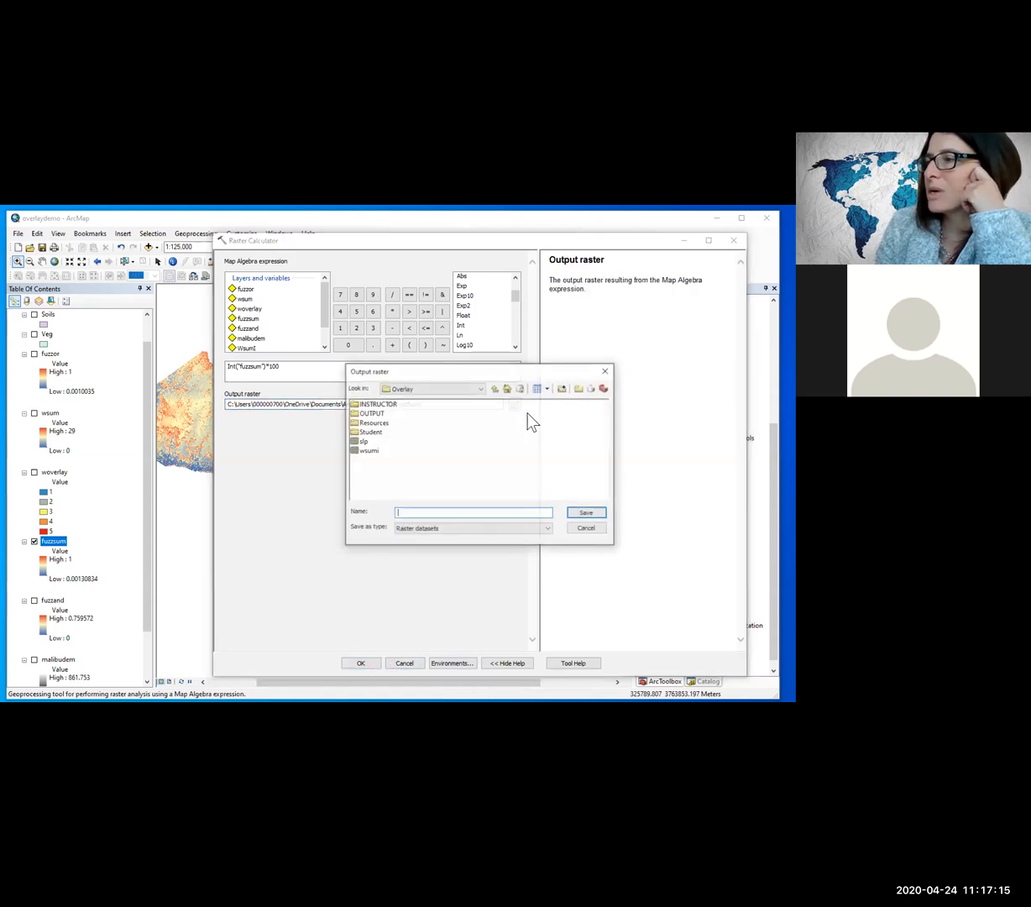
pyautogui.click(382, 415)
pyautogui.doubleClick(383, 415)
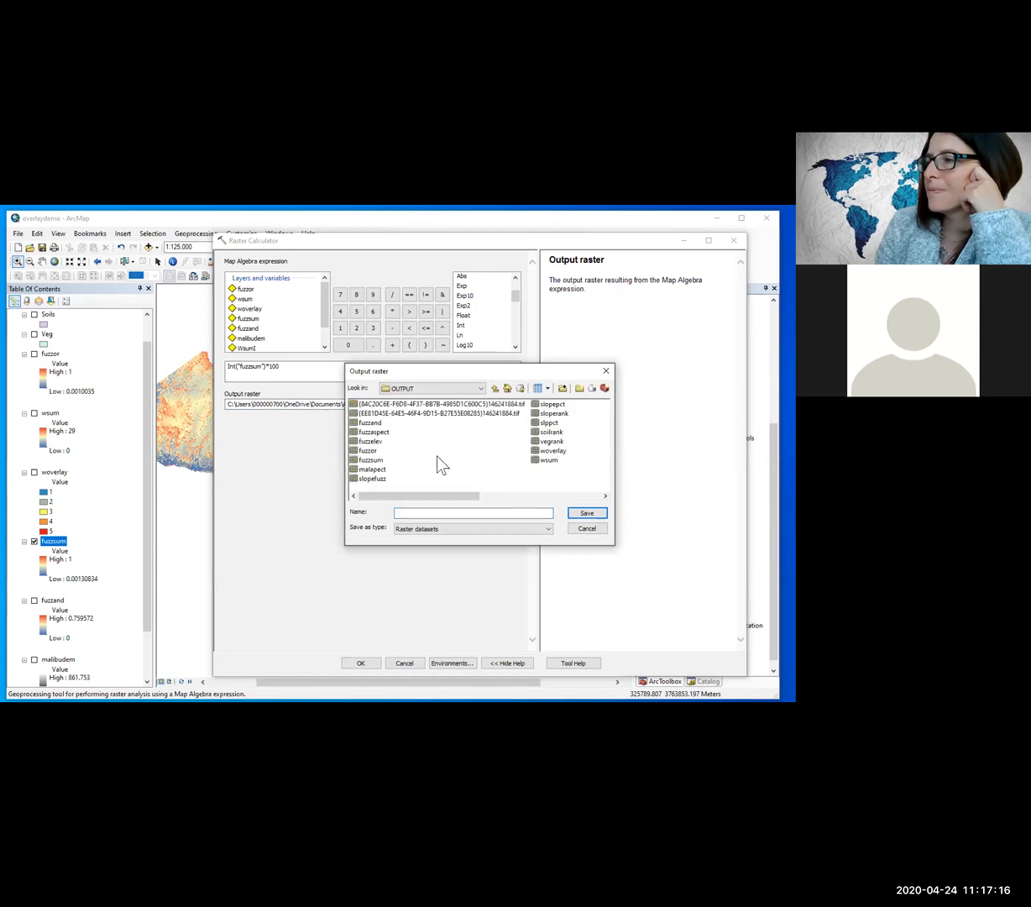
pyautogui.click(487, 512)
pyautogui.write('FuzzSum1')
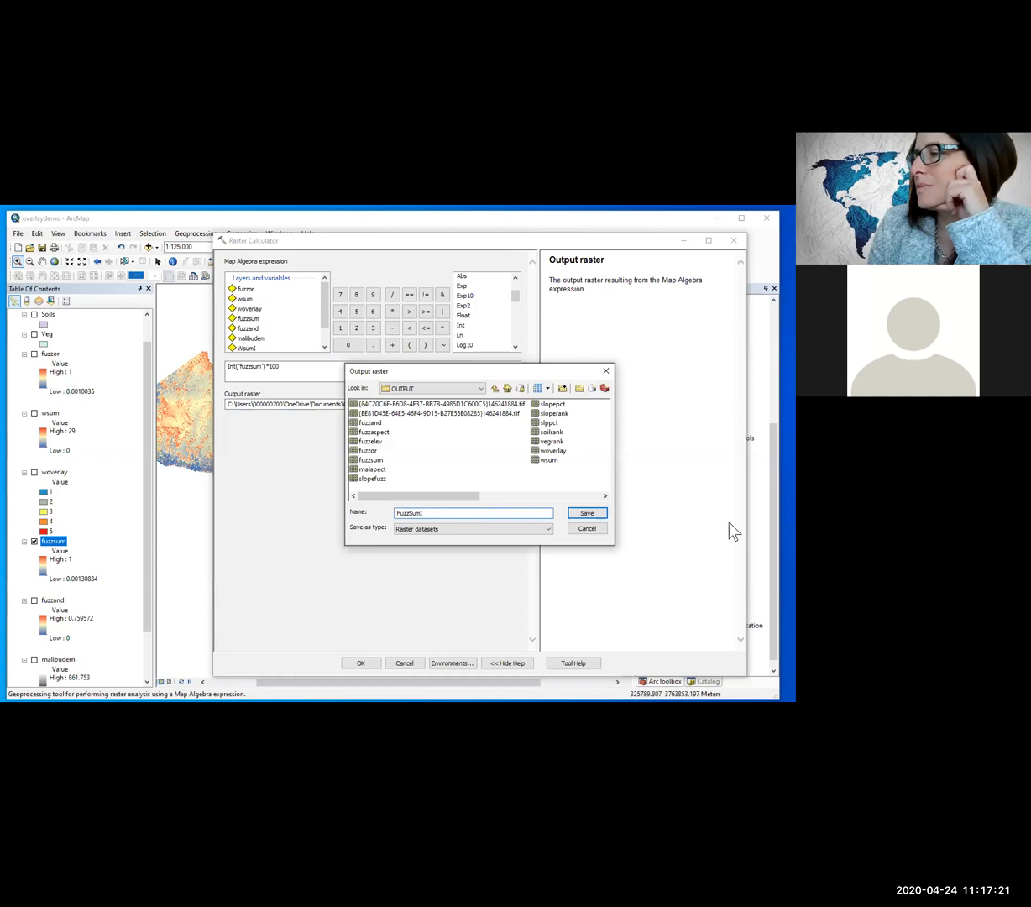
pyautogui.click(587, 513)
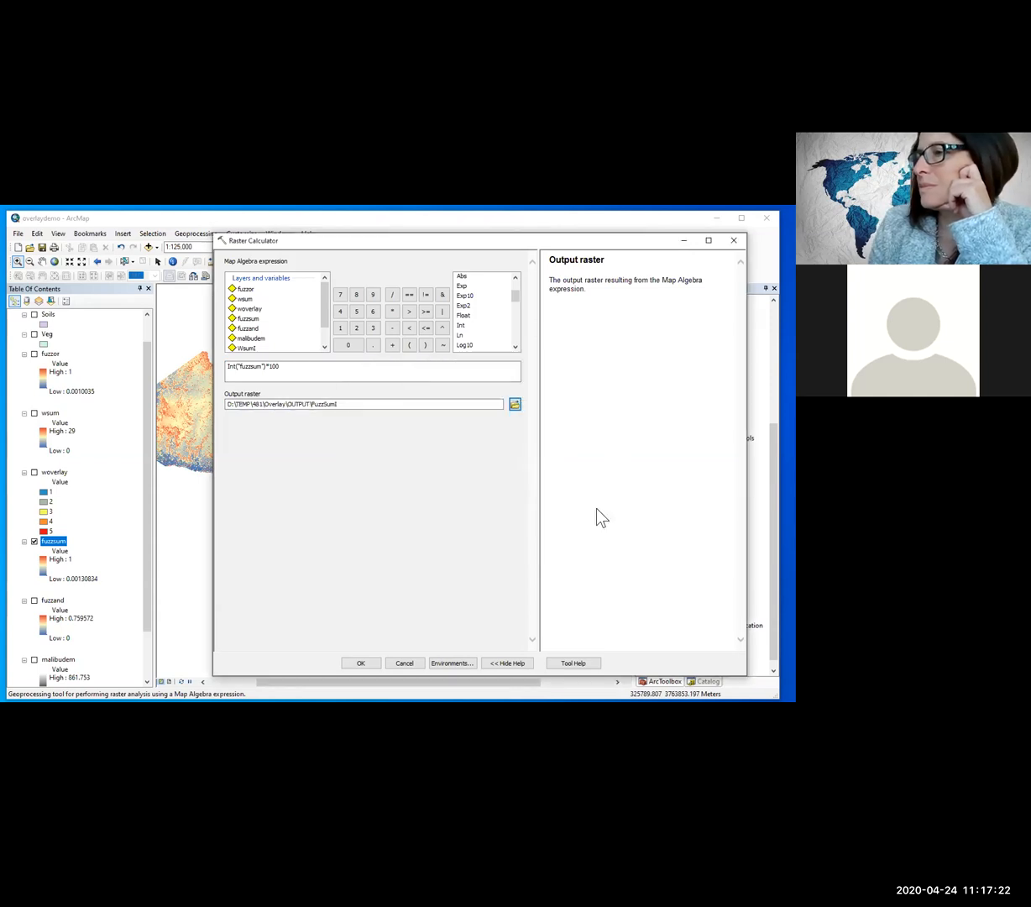
# Step: Run the raster calculation for FuzzSumI and remove the resulting layer from the map
pyautogui.click(392, 663)
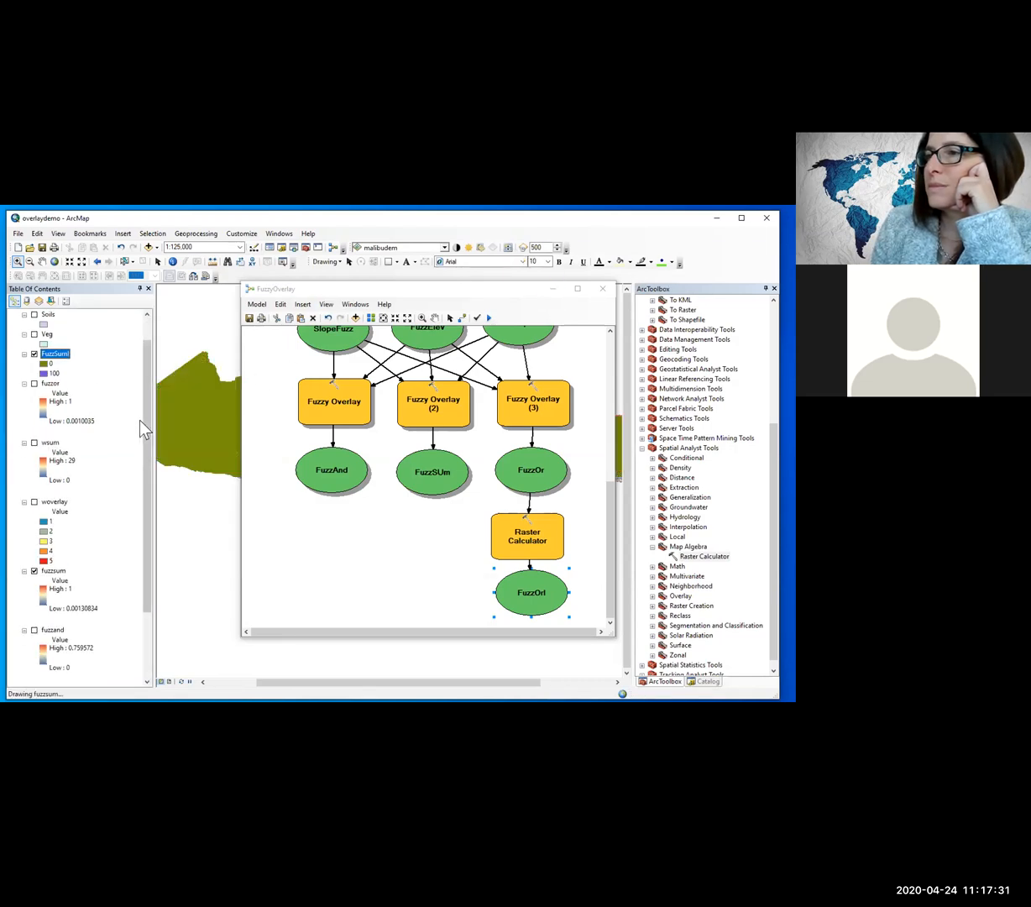
pyautogui.rightClick(59, 361)
pyautogui.click(83, 376)
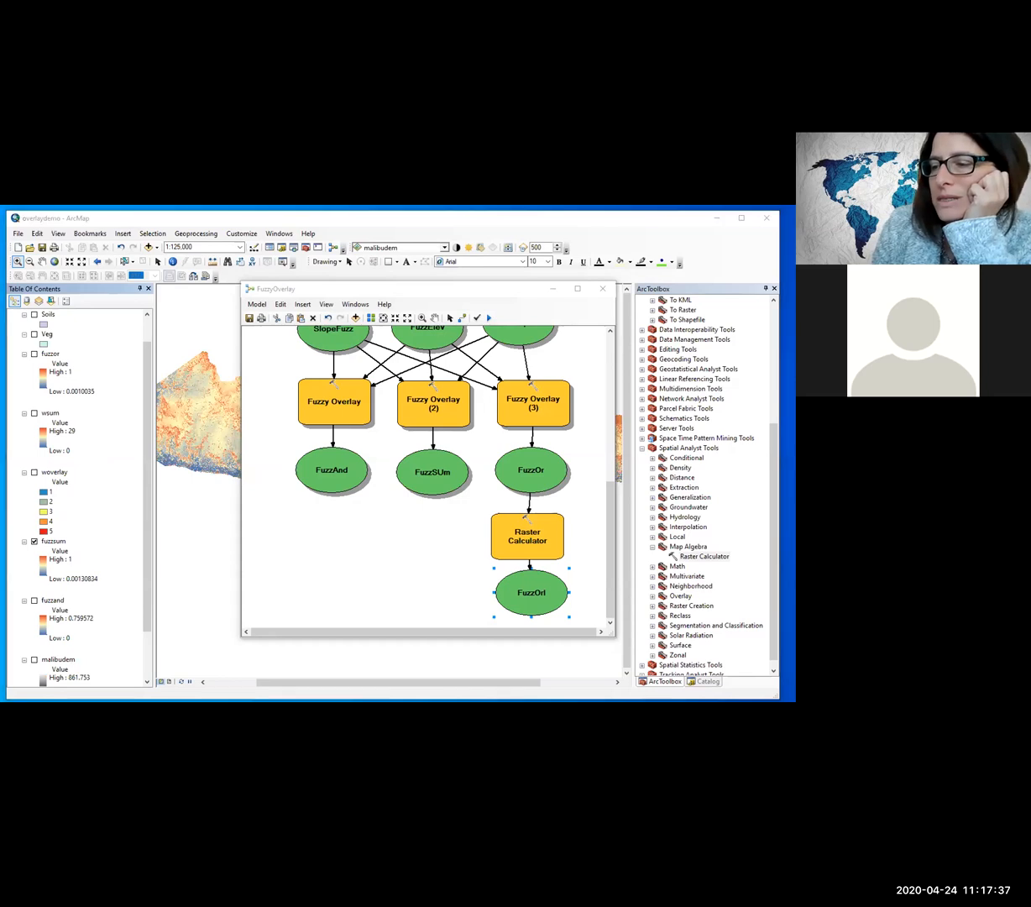
# Step: Switch to the Word exercise document, examine its Raster Calculator instructions for integer conversion, and return to ArcMap
pyautogui.hotkey('alt', 'Tab')
pyautogui.scroll(-8, 367, 514)
pyautogui.scroll(-15, 367, 515)
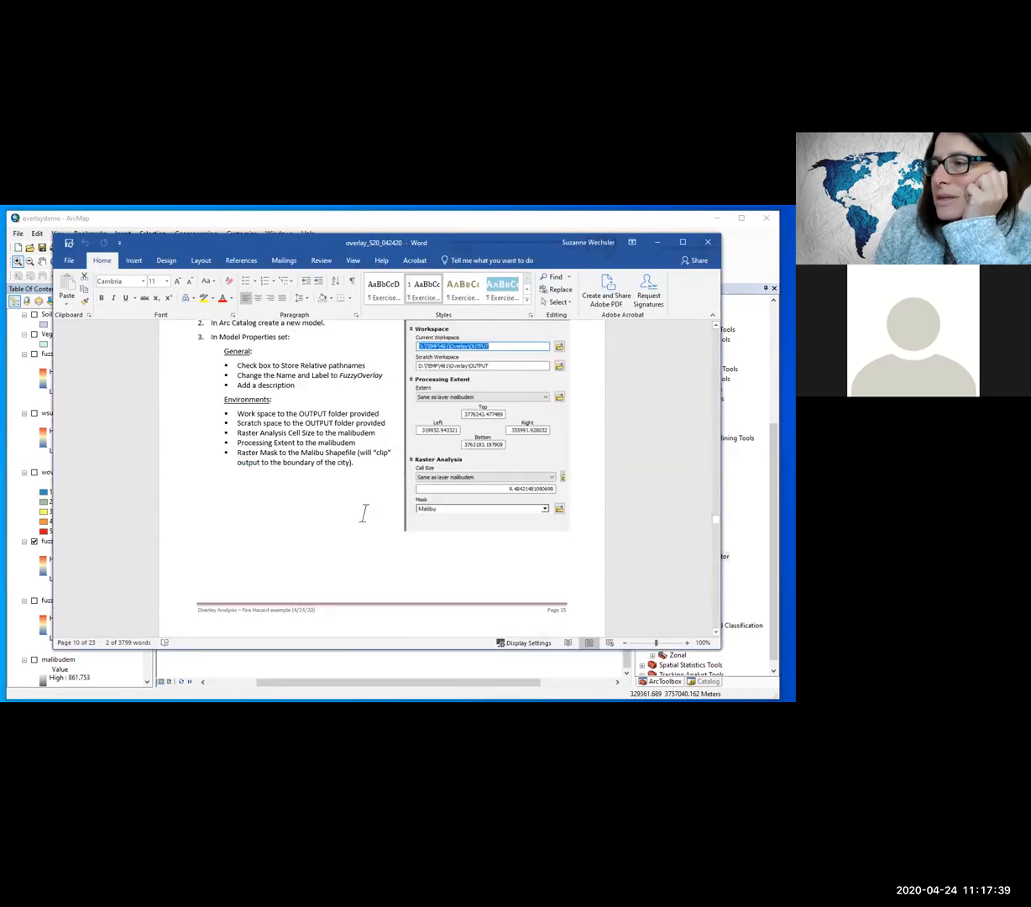
pyautogui.scroll(-20, 368, 509)
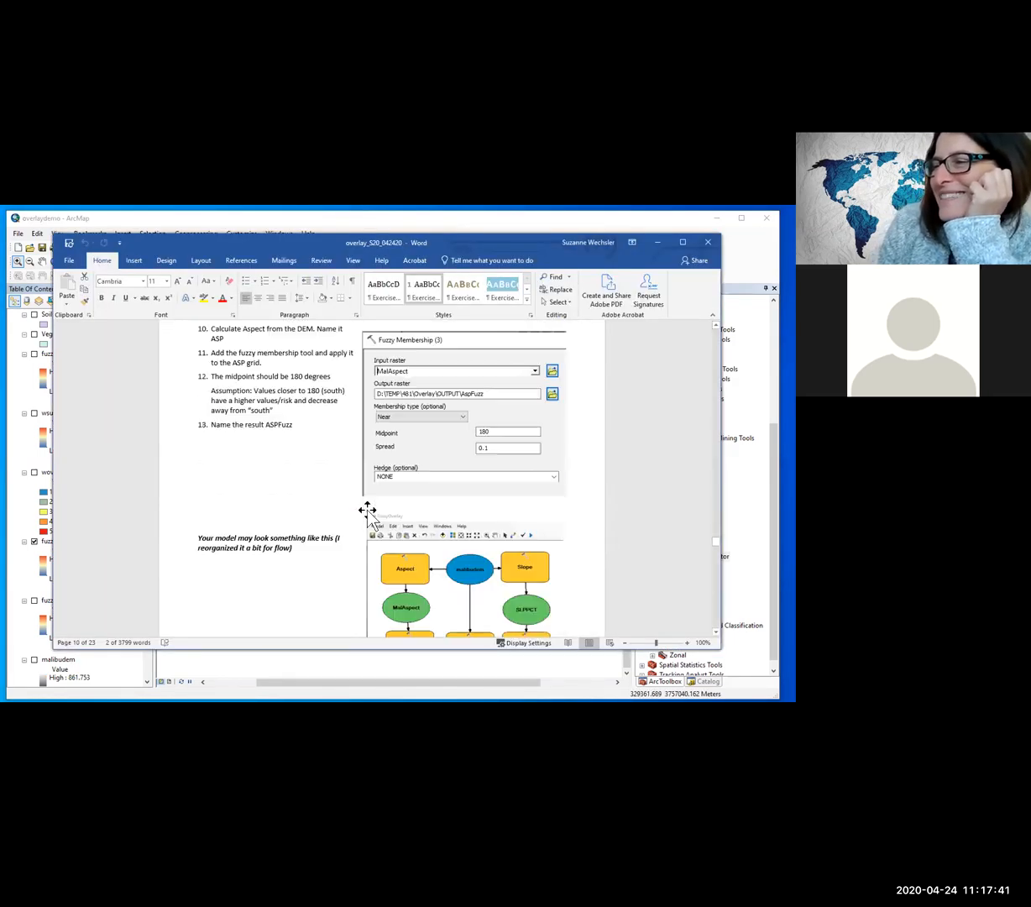
pyautogui.scroll(-15, 368, 509)
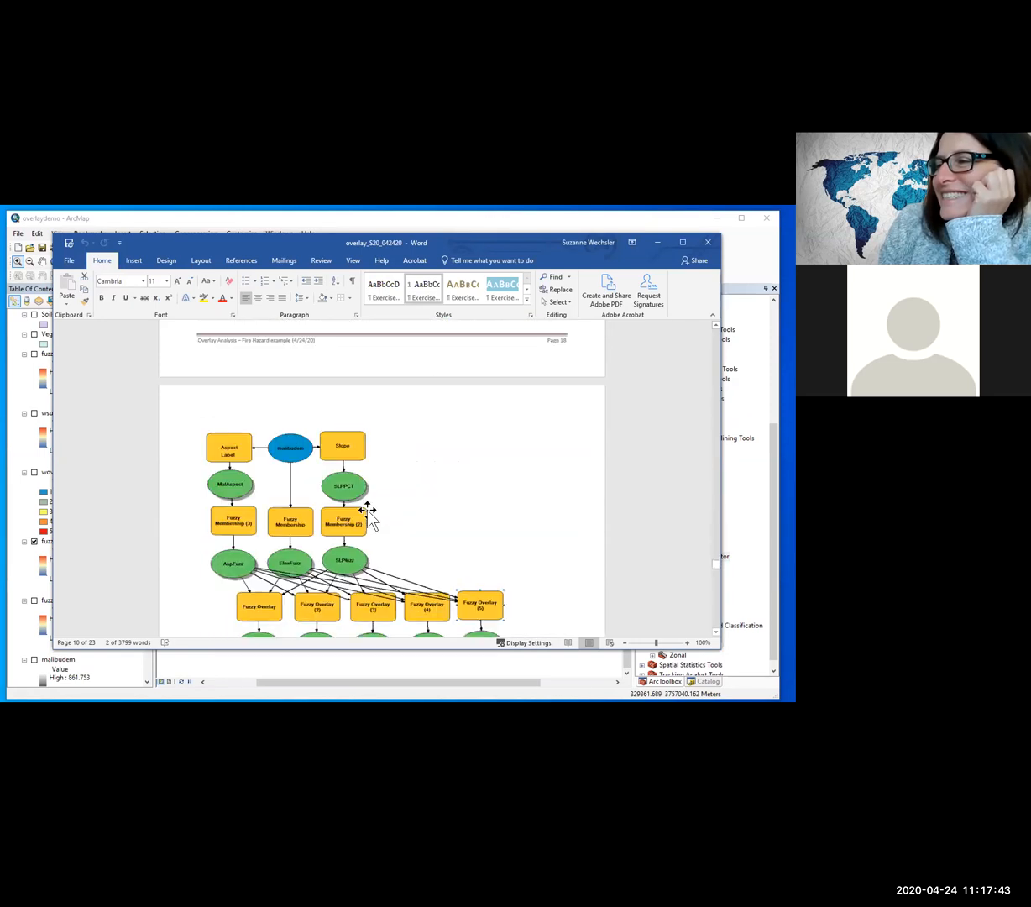
pyautogui.scroll(-15, 367, 511)
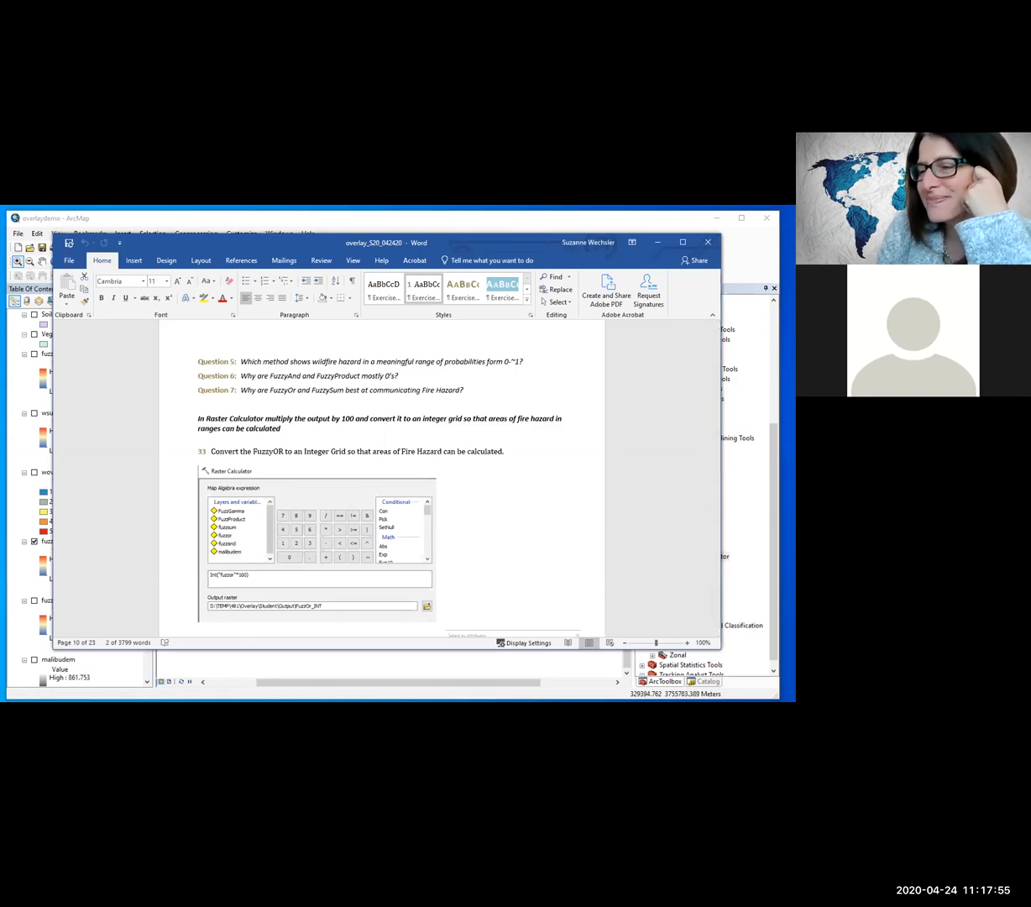
pyautogui.moveTo(112, 701)
pyautogui.click(194, 701)
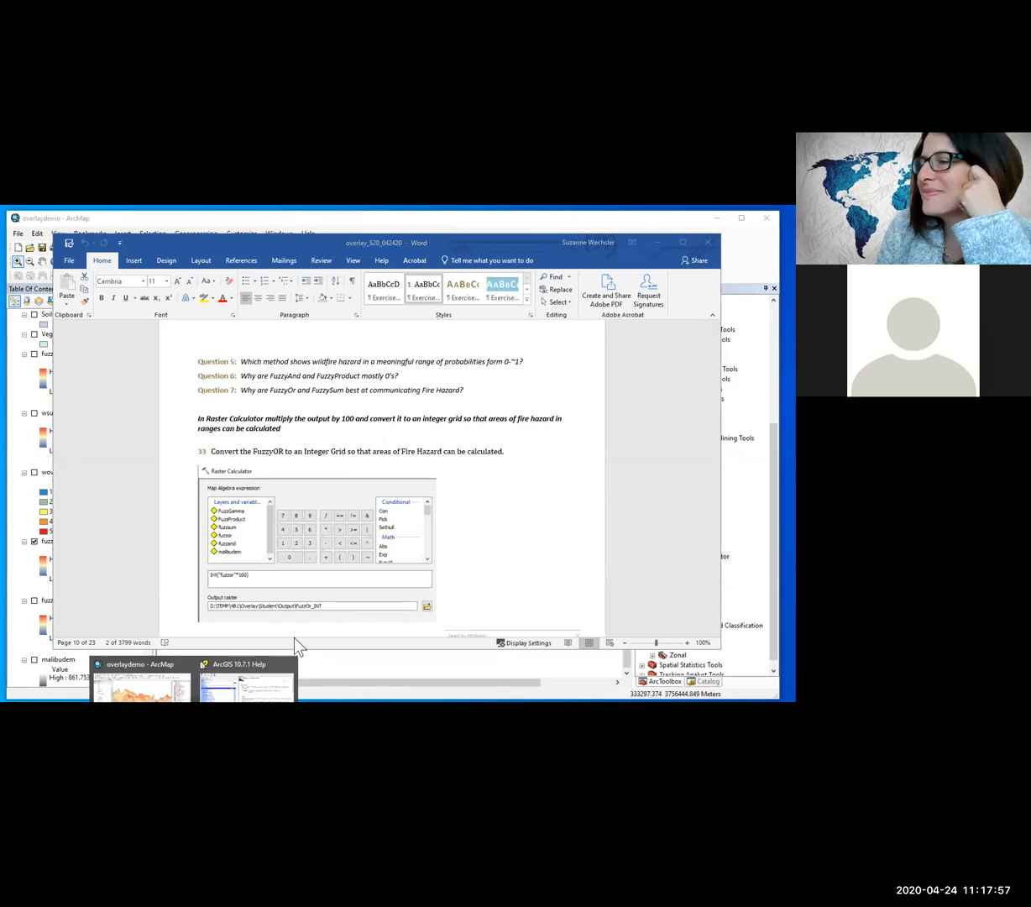
pyautogui.click(181, 684)
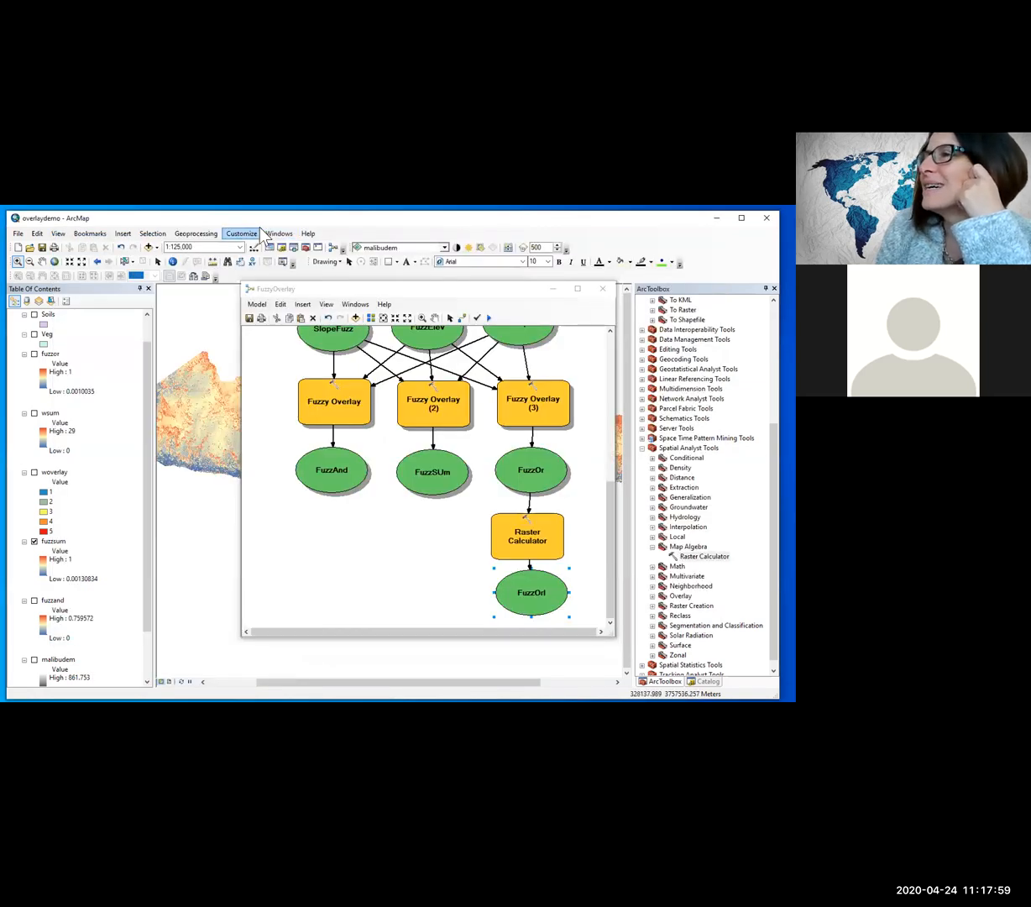
# Step: Open Raster Calculator outside the model and build the expression Int("fuzzor"*100), checking its syntax against the Word instructions
pyautogui.doubleClick(701, 556)
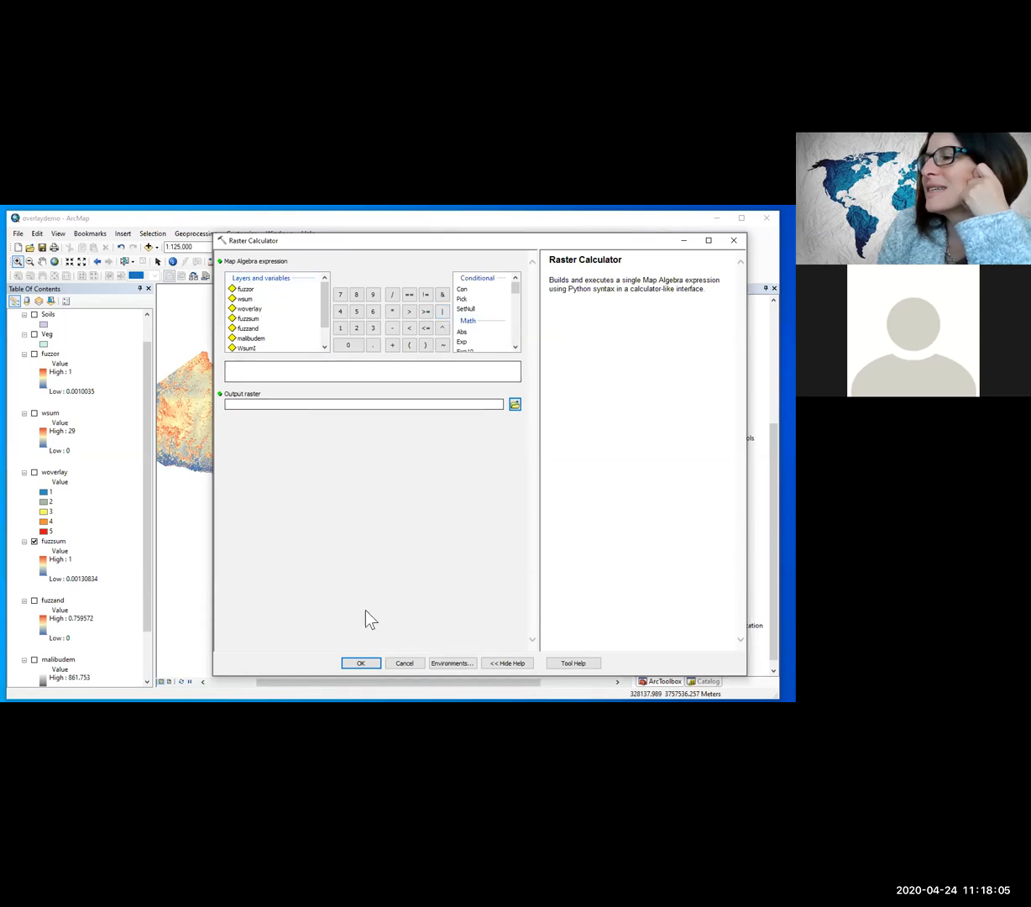
pyautogui.hotkey('alt', 'Tab')
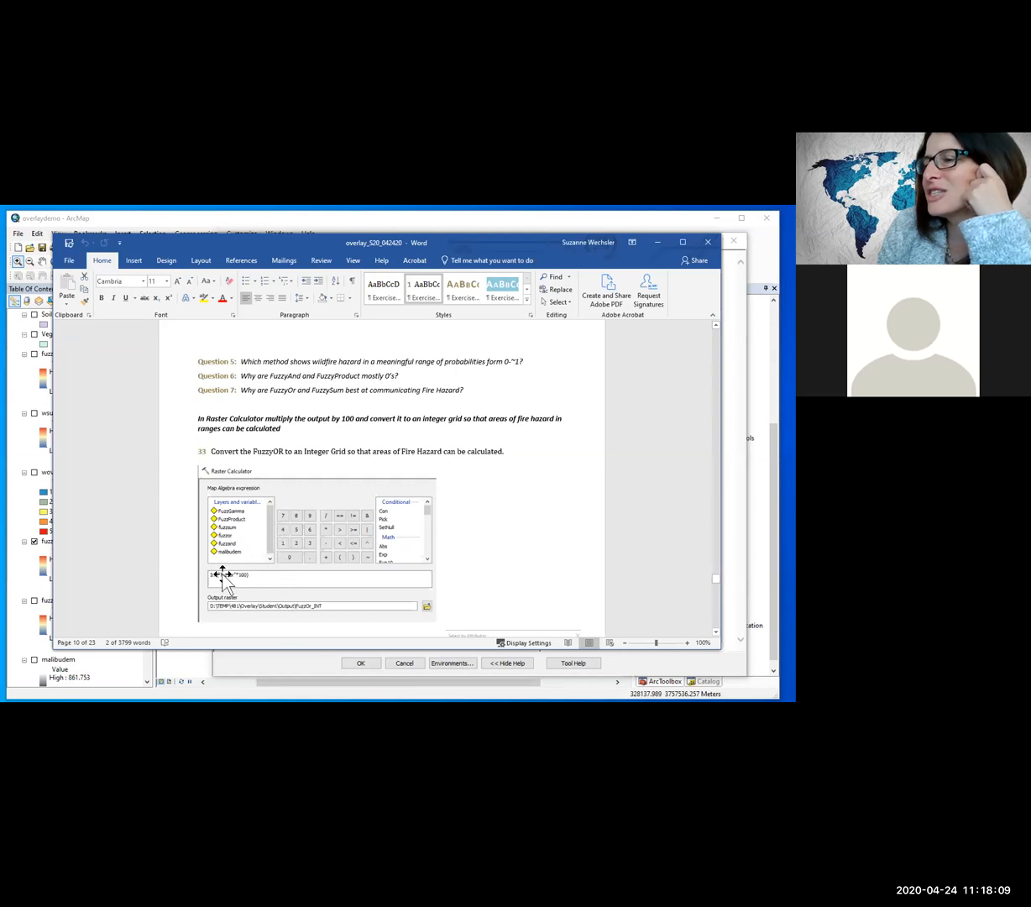
pyautogui.click(658, 242)
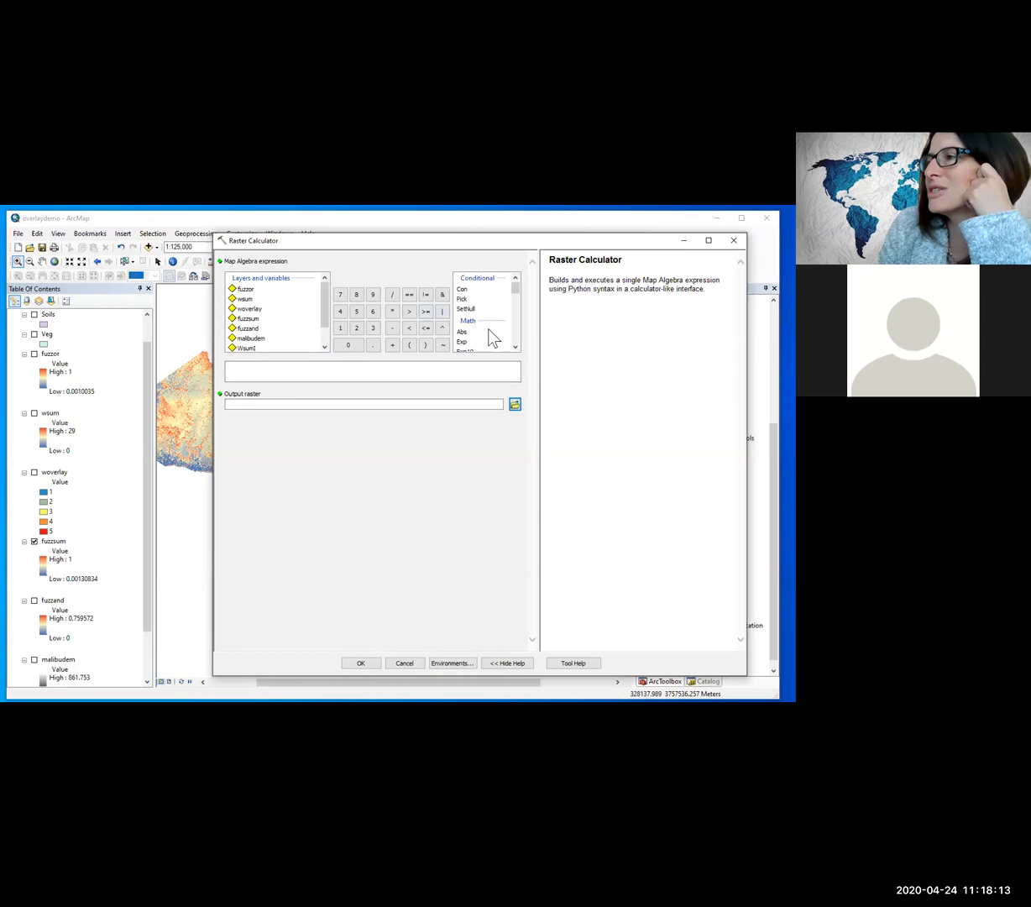
pyautogui.moveTo(516, 293); pyautogui.dragTo(516, 299)
pyautogui.doubleClick(461, 341)
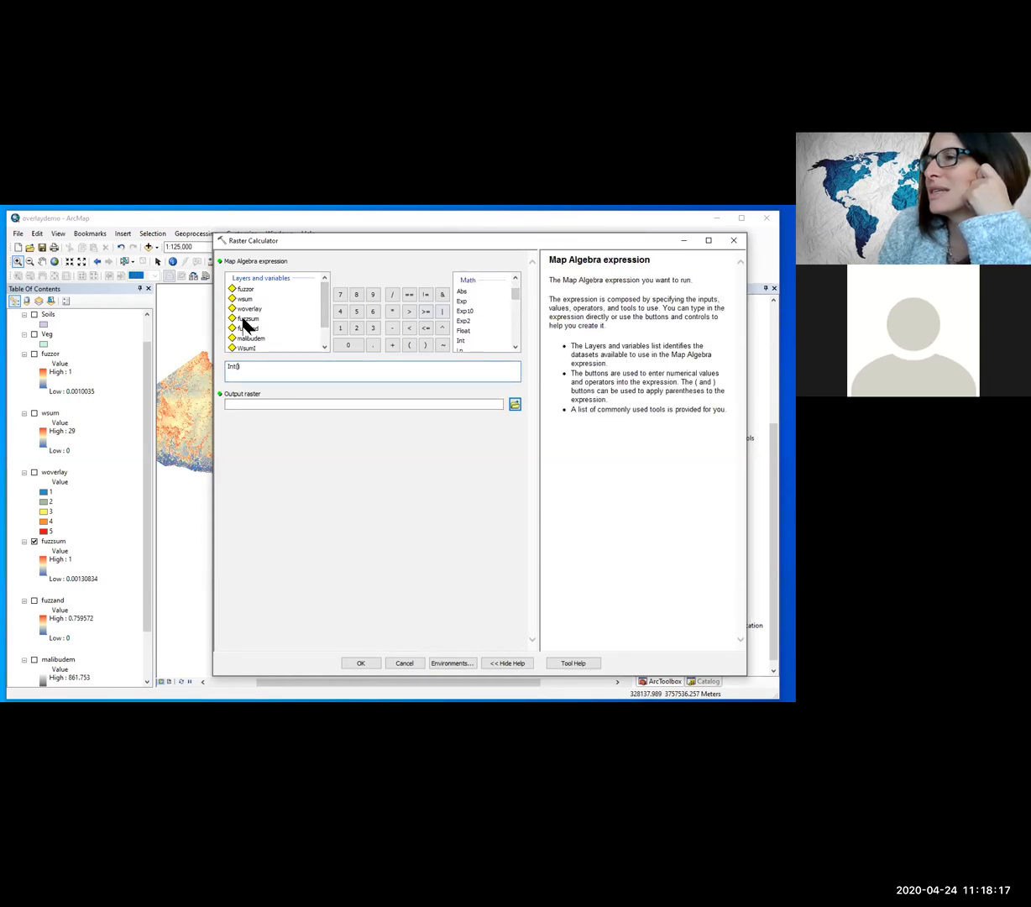
pyautogui.doubleClick(246, 290)
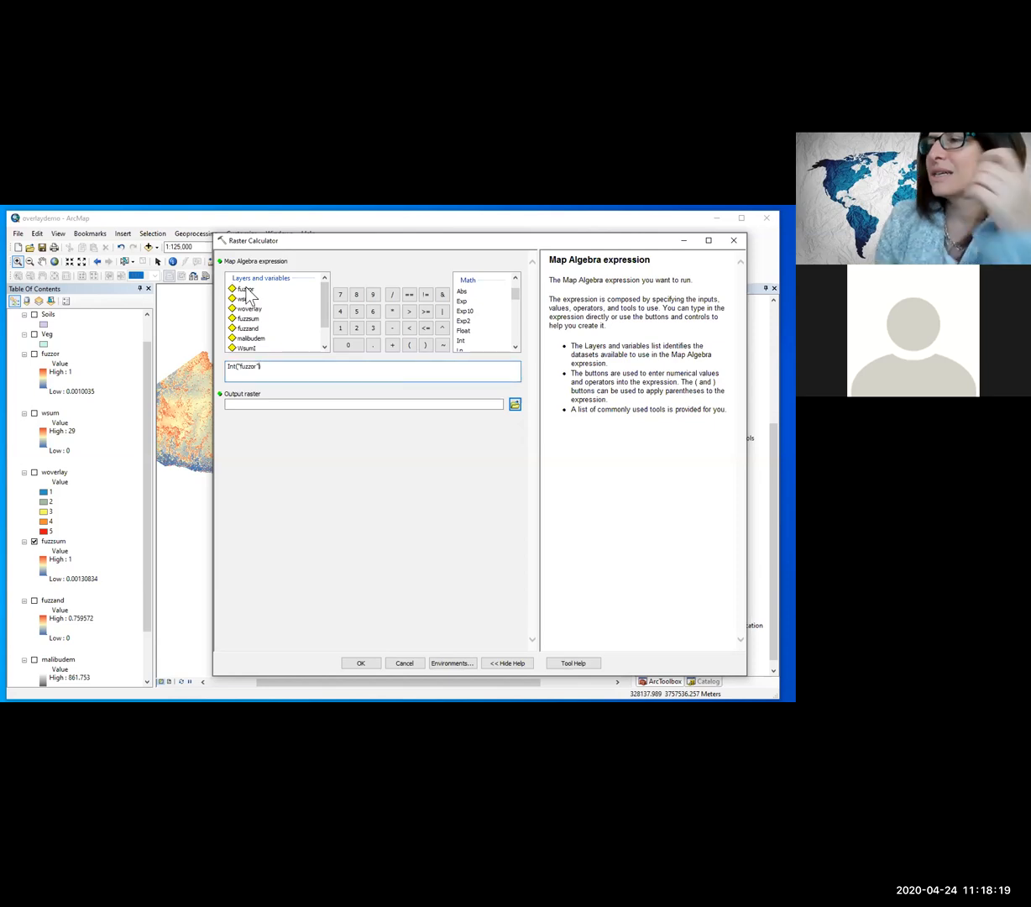
pyautogui.write('*100')
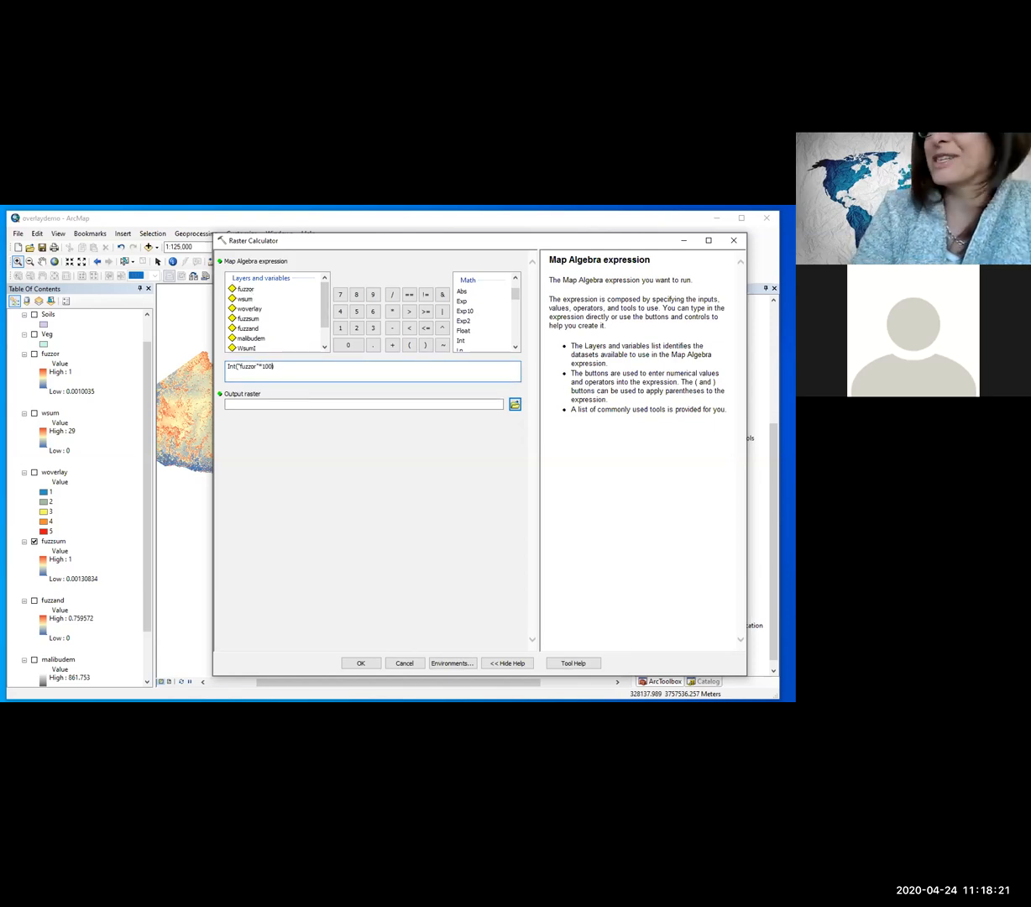
pyautogui.click(276, 403)
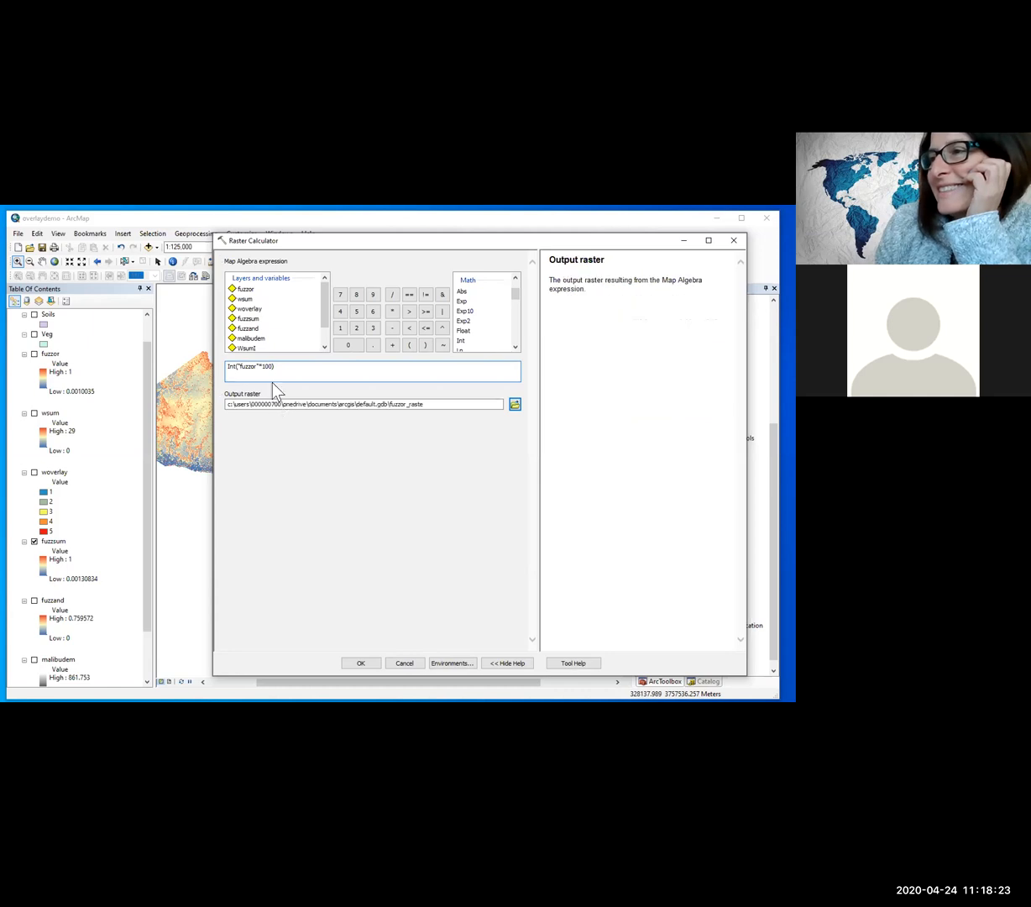
# Step: Replace fuzzor with fuzzsum so the expression reads Int("fuzzsum"*100)
pyautogui.moveTo(253, 367); pyautogui.dragTo(236, 366)
pyautogui.press('BackSpace')
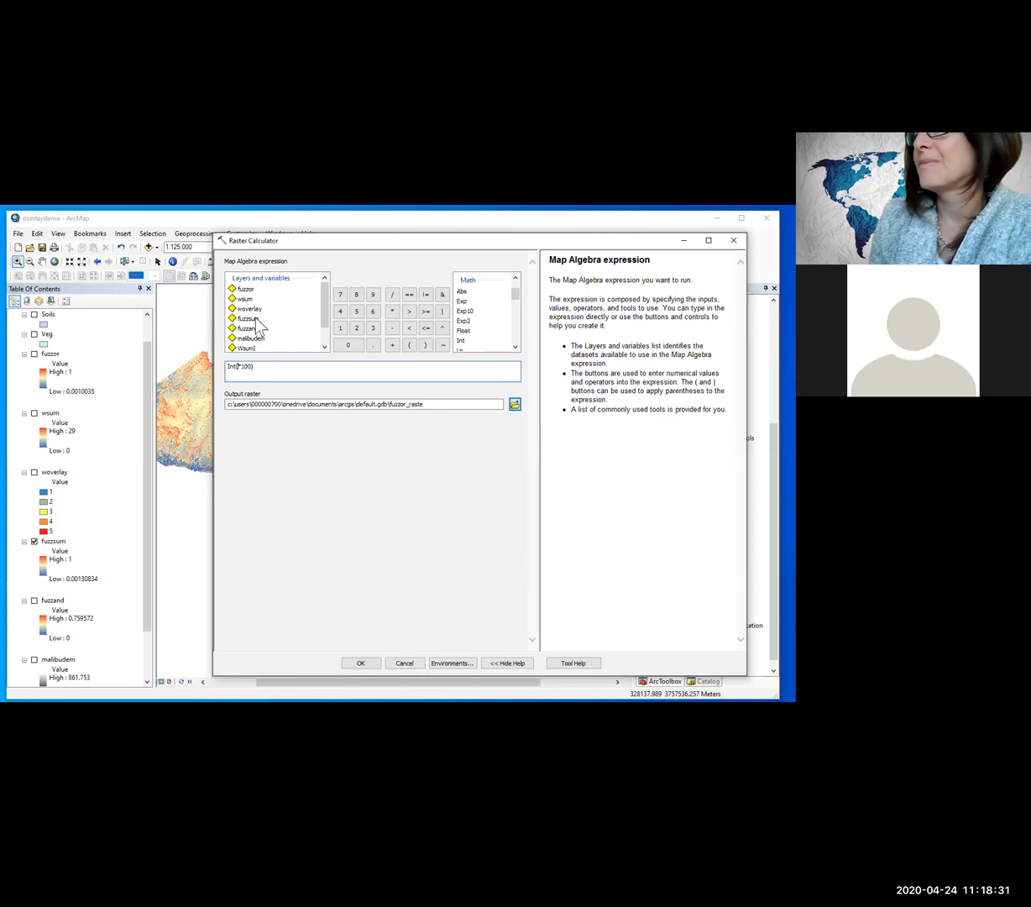
pyautogui.click(303, 366)
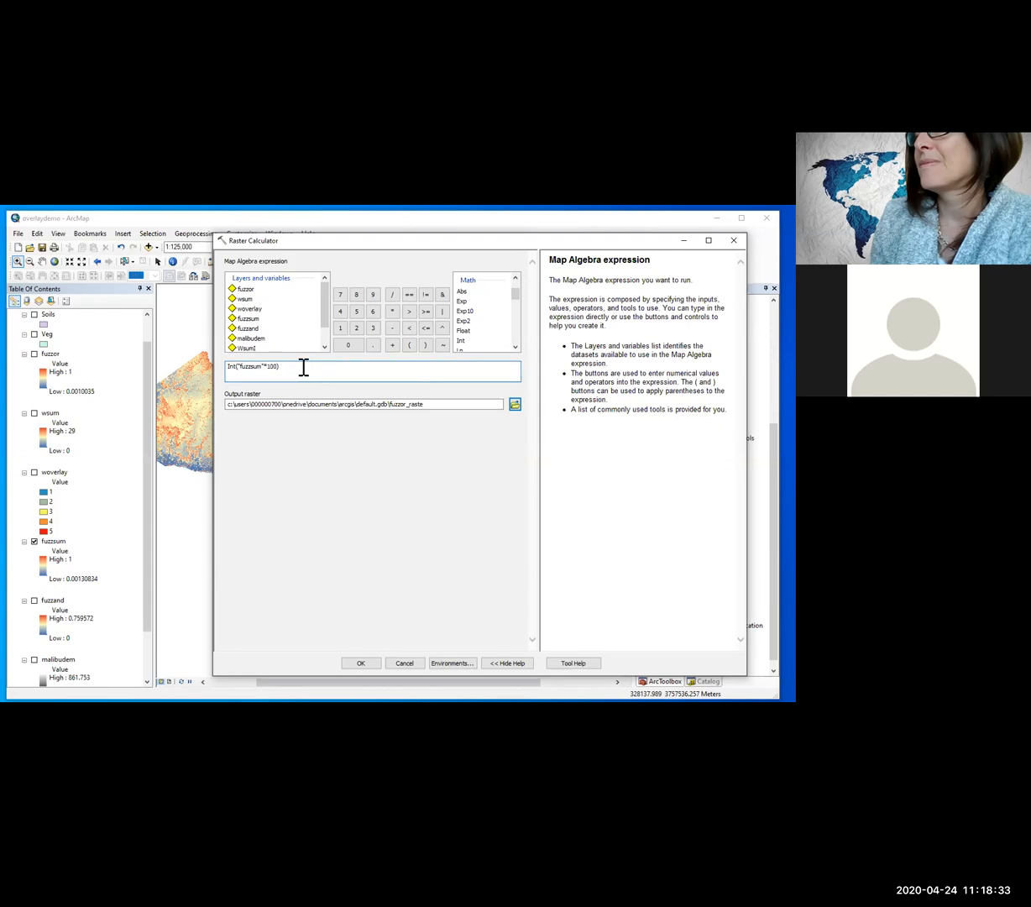
# Step: Save the output raster as fuzzsumi_v2 in the Overlay\OUTPUT folder and run the calculation
pyautogui.click(513, 406)
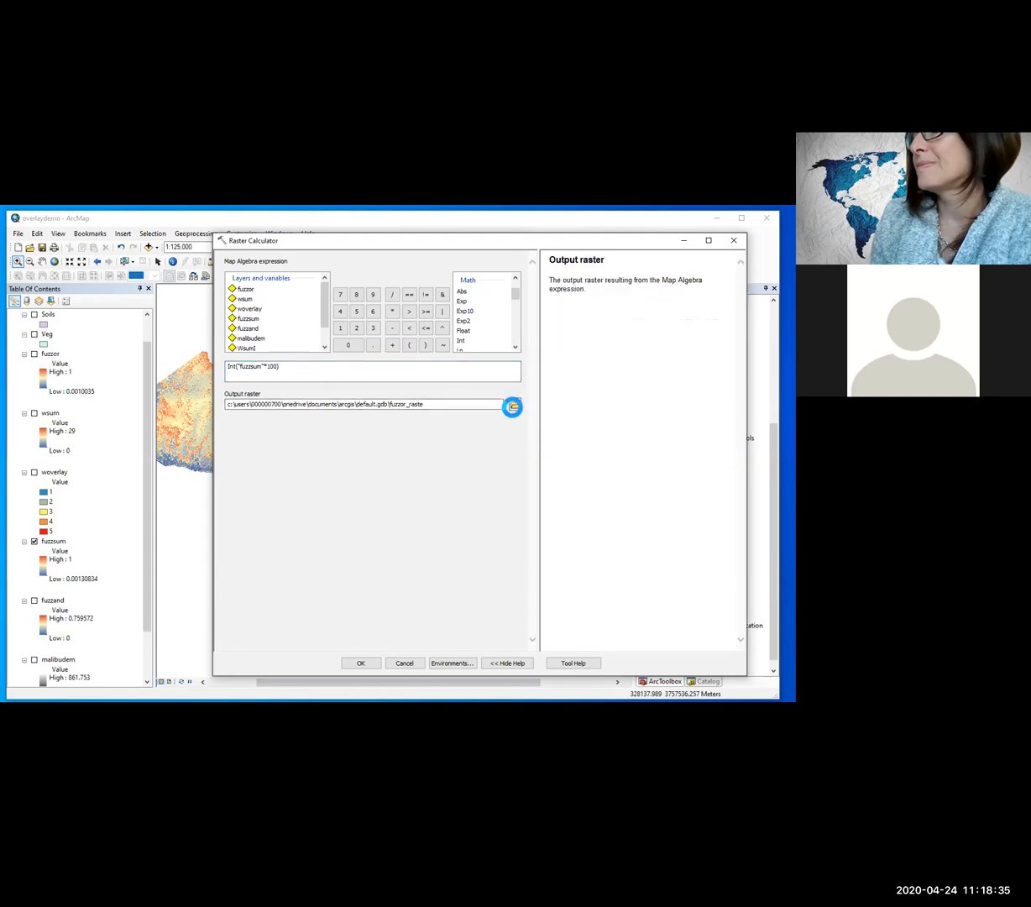
pyautogui.click(372, 470)
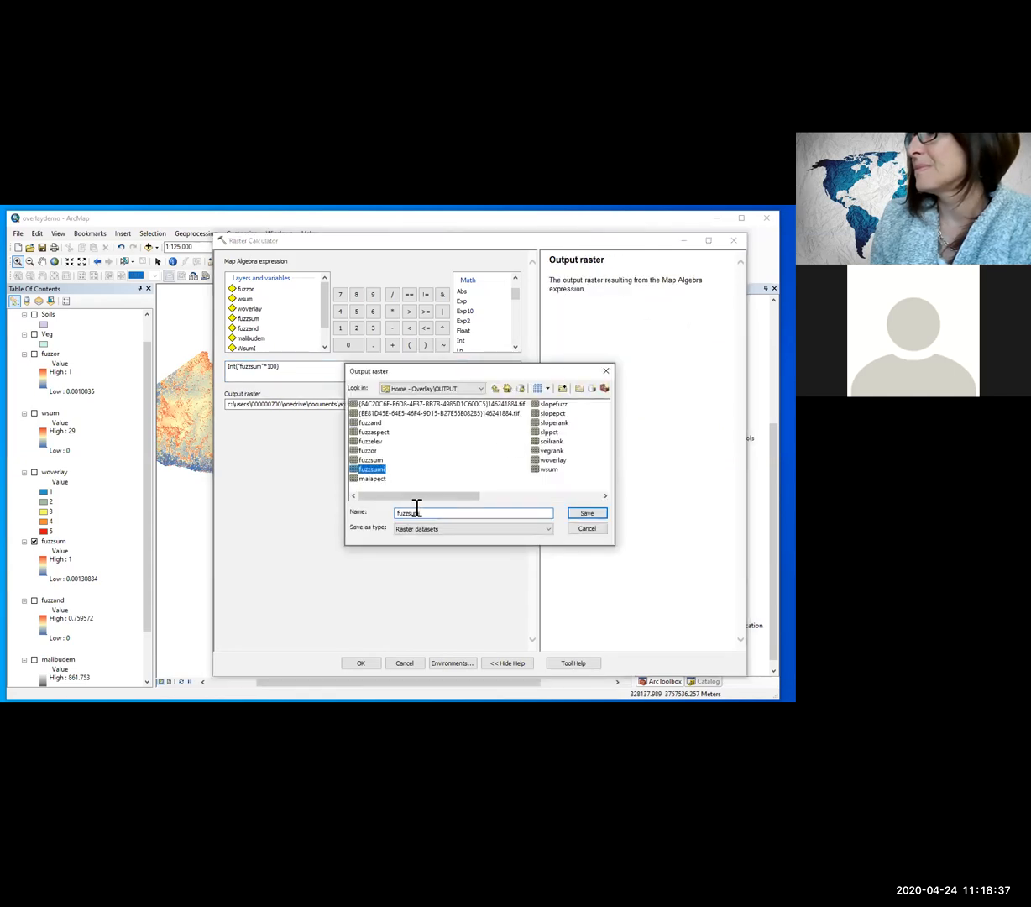
pyautogui.write('_v2')
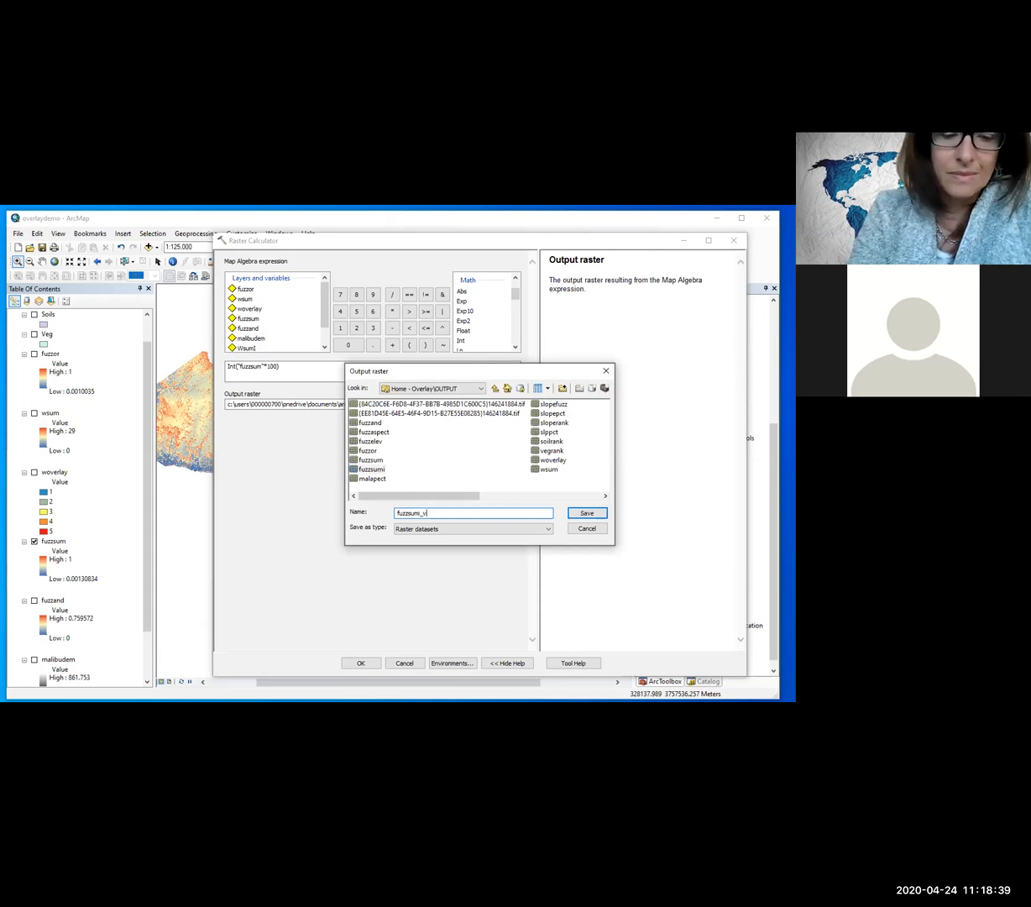
pyautogui.click(585, 514)
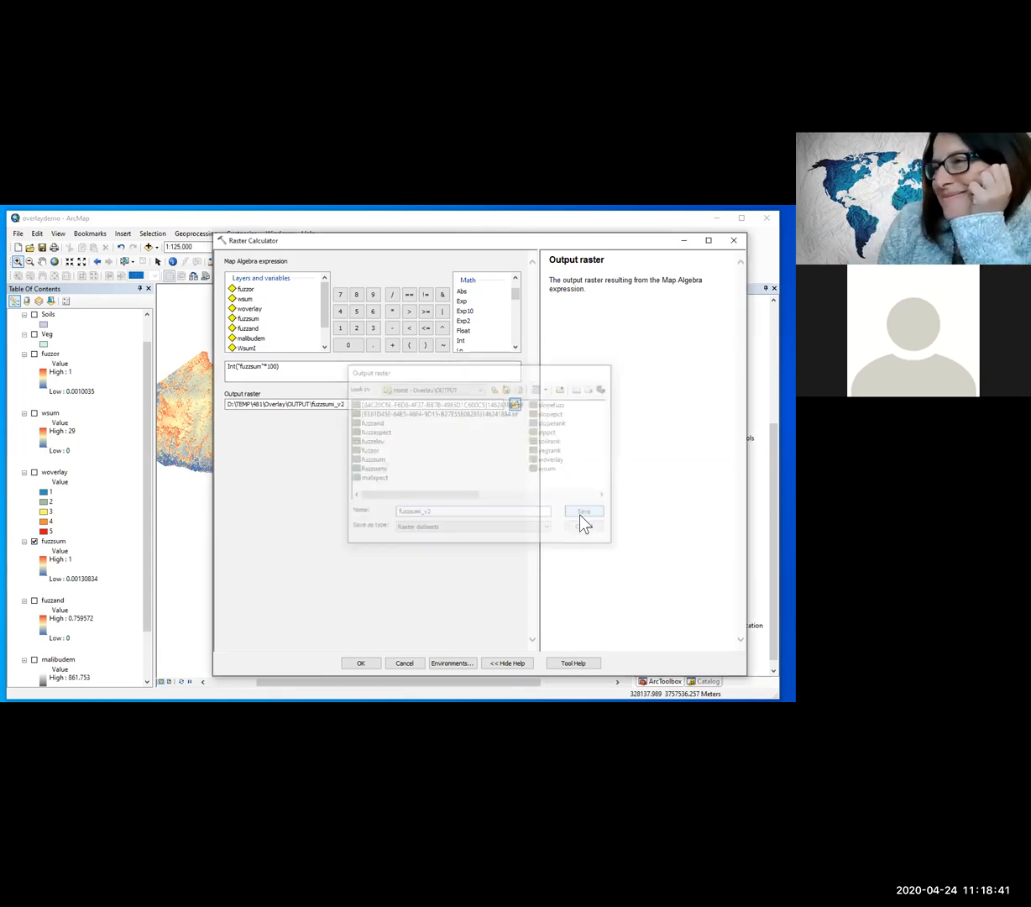
pyautogui.click(361, 663)
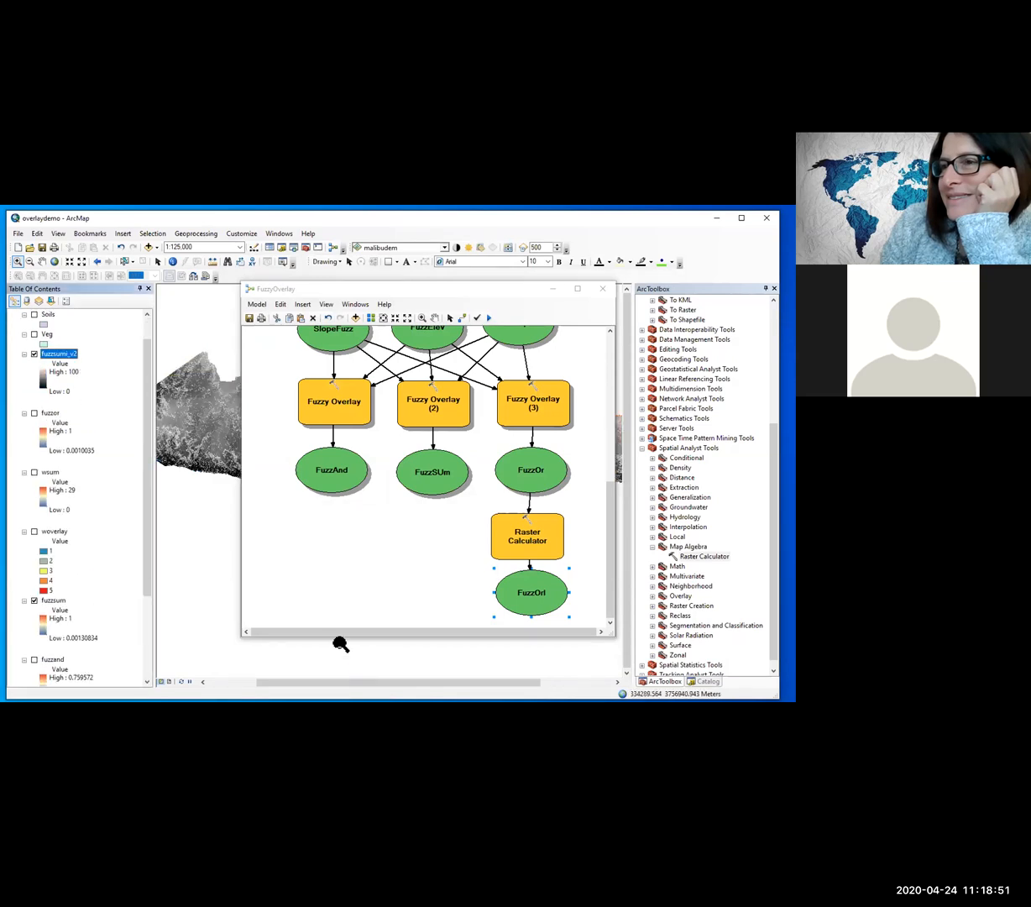
# Step: Open the attribute table of fuzzsumi_v2 and select the records with VALUE 75 through 100
pyautogui.moveTo(304, 288); pyautogui.dragTo(652, 306)
pyautogui.rightClick(74, 355)
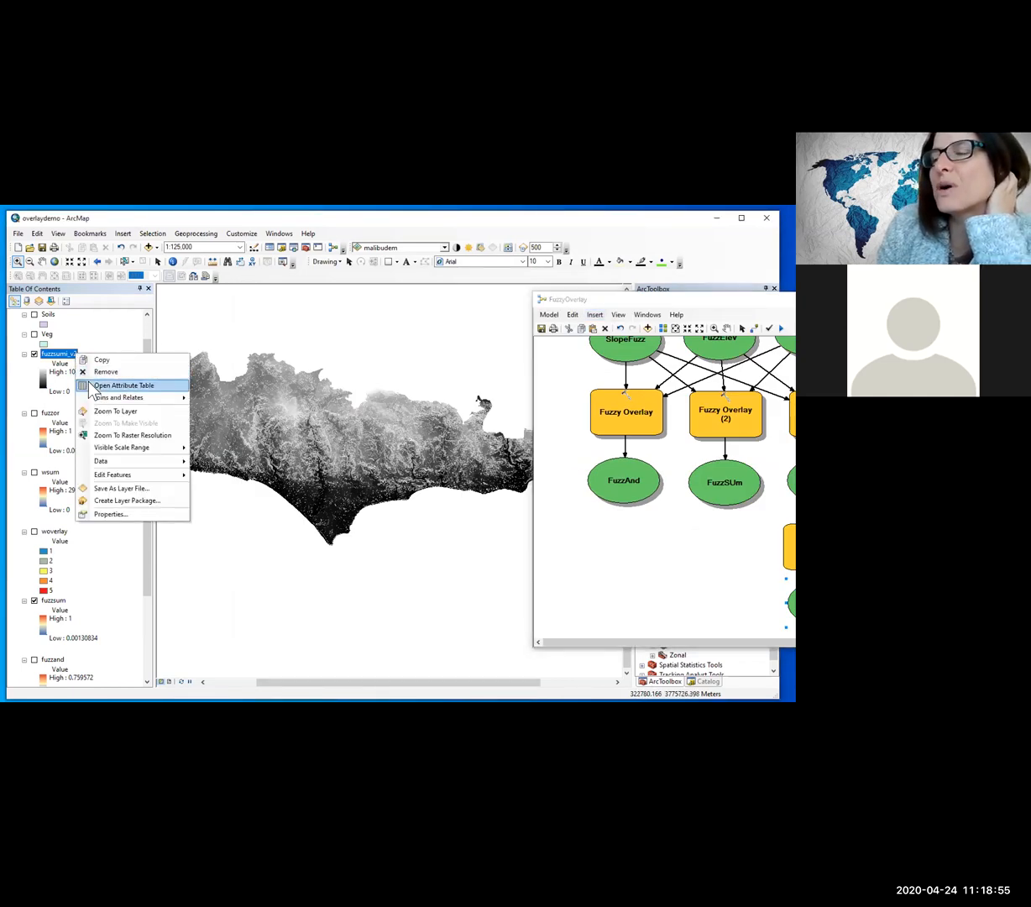
pyautogui.click(118, 386)
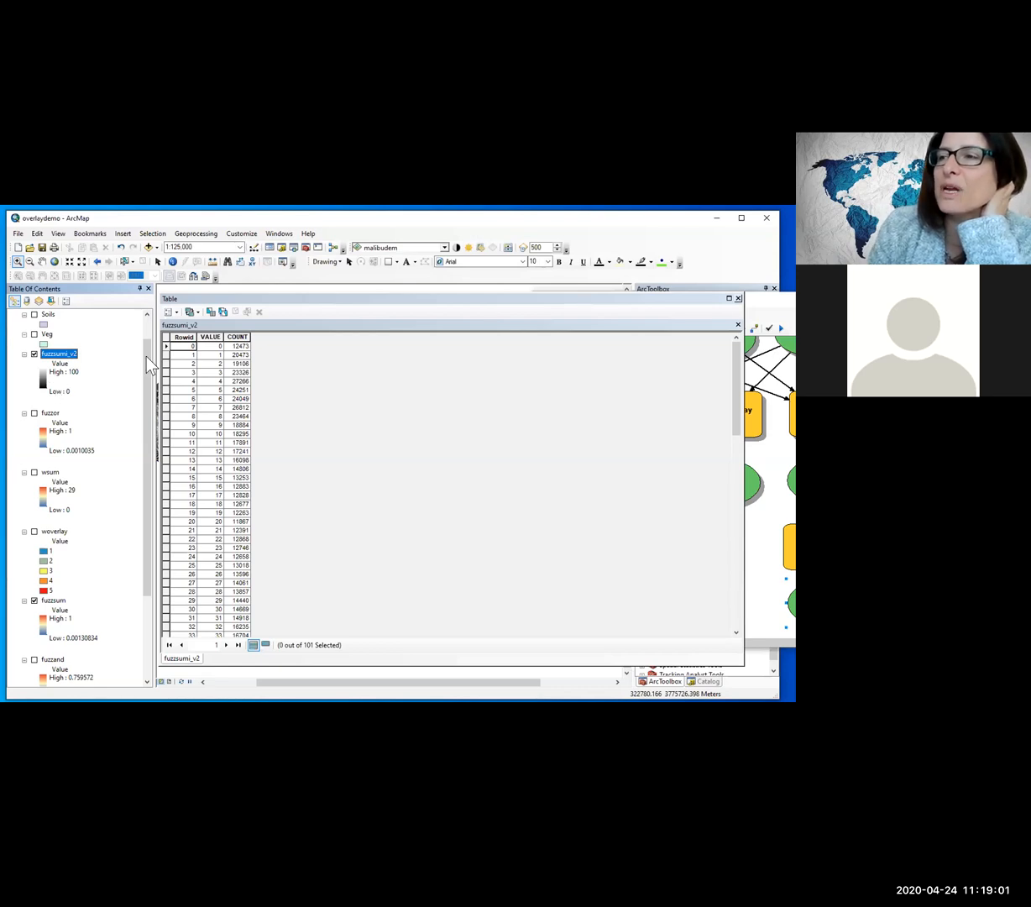
pyautogui.click(236, 337)
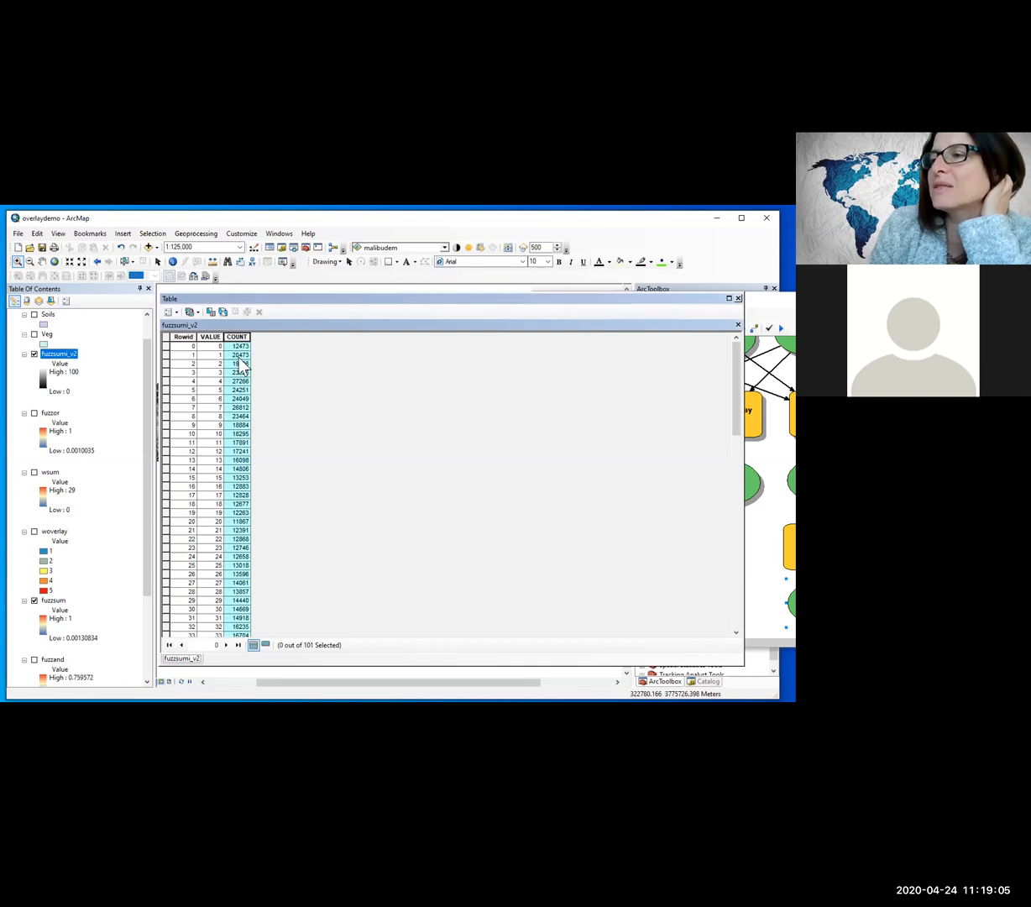
pyautogui.scroll(-20, 241, 366)
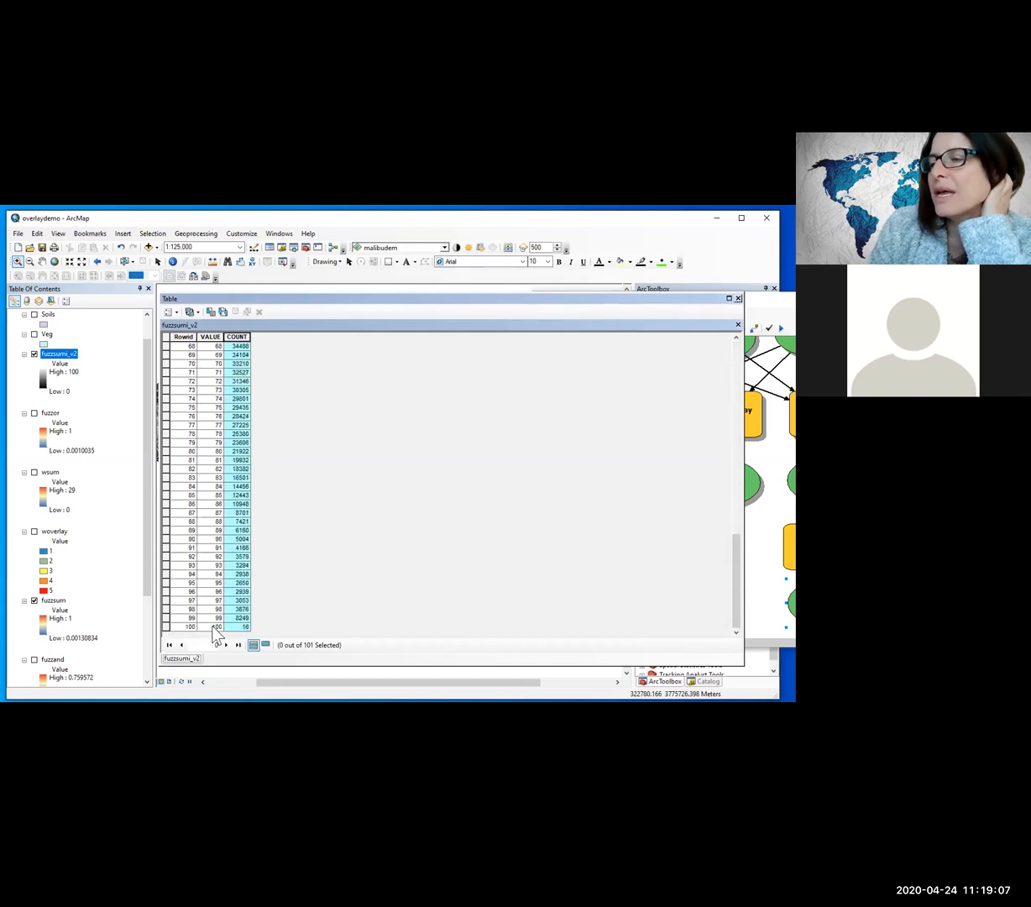
pyautogui.click(166, 626)
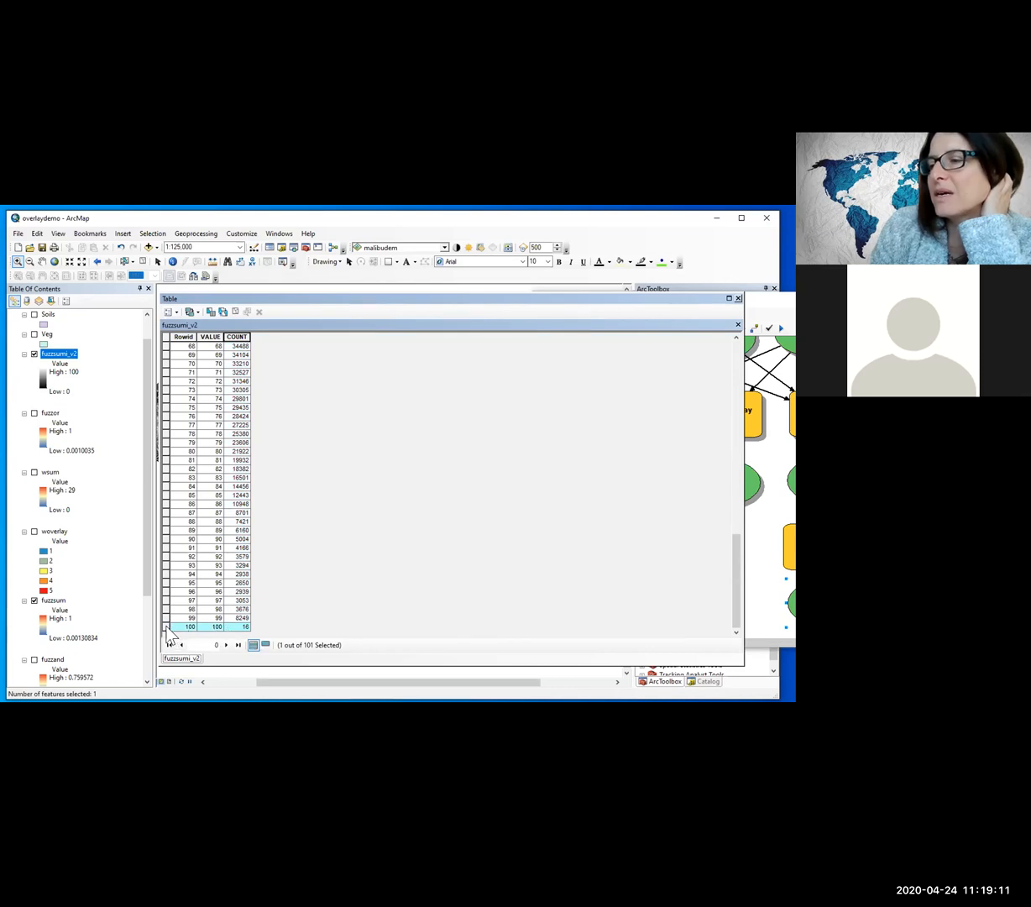
pyautogui.moveTo(168, 636); pyautogui.dragTo(172, 411)
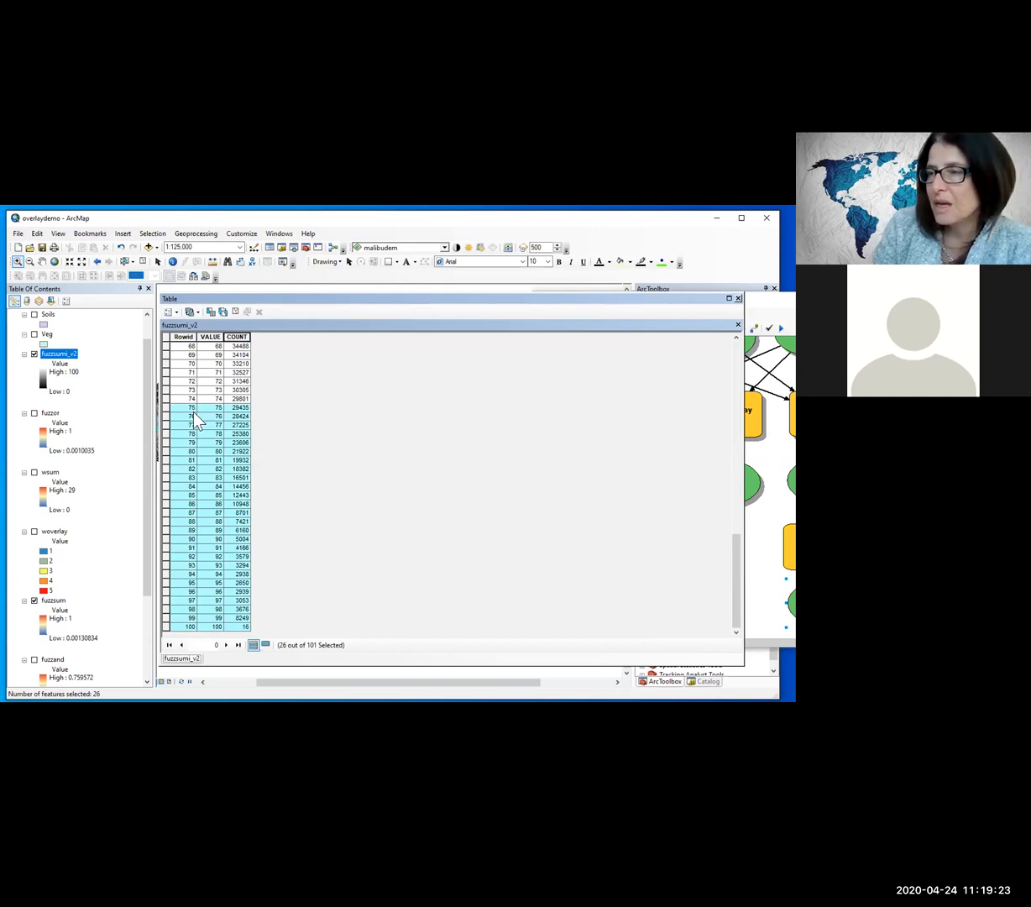
# Step: View the COUNT field statistics for the selected records, highlight the sum, and close the statistics and table
pyautogui.rightClick(238, 337)
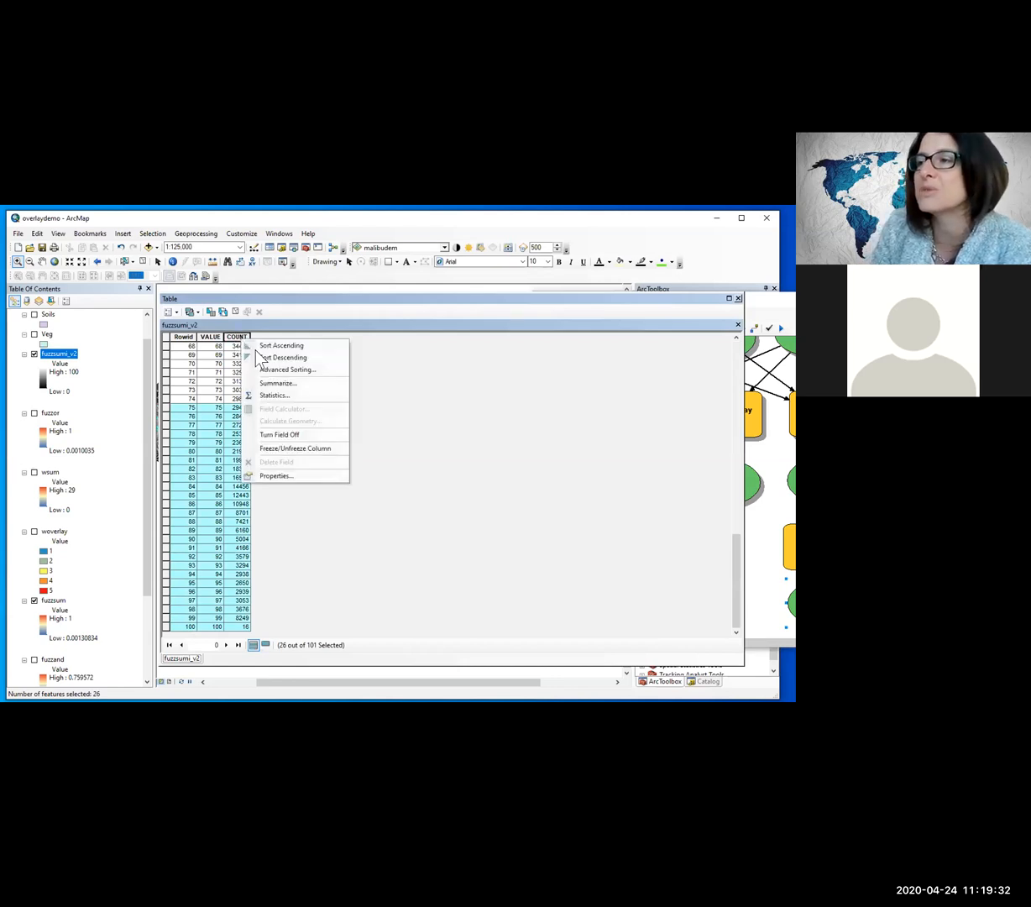
pyautogui.click(281, 400)
pyautogui.moveTo(288, 467); pyautogui.dragTo(249, 464)
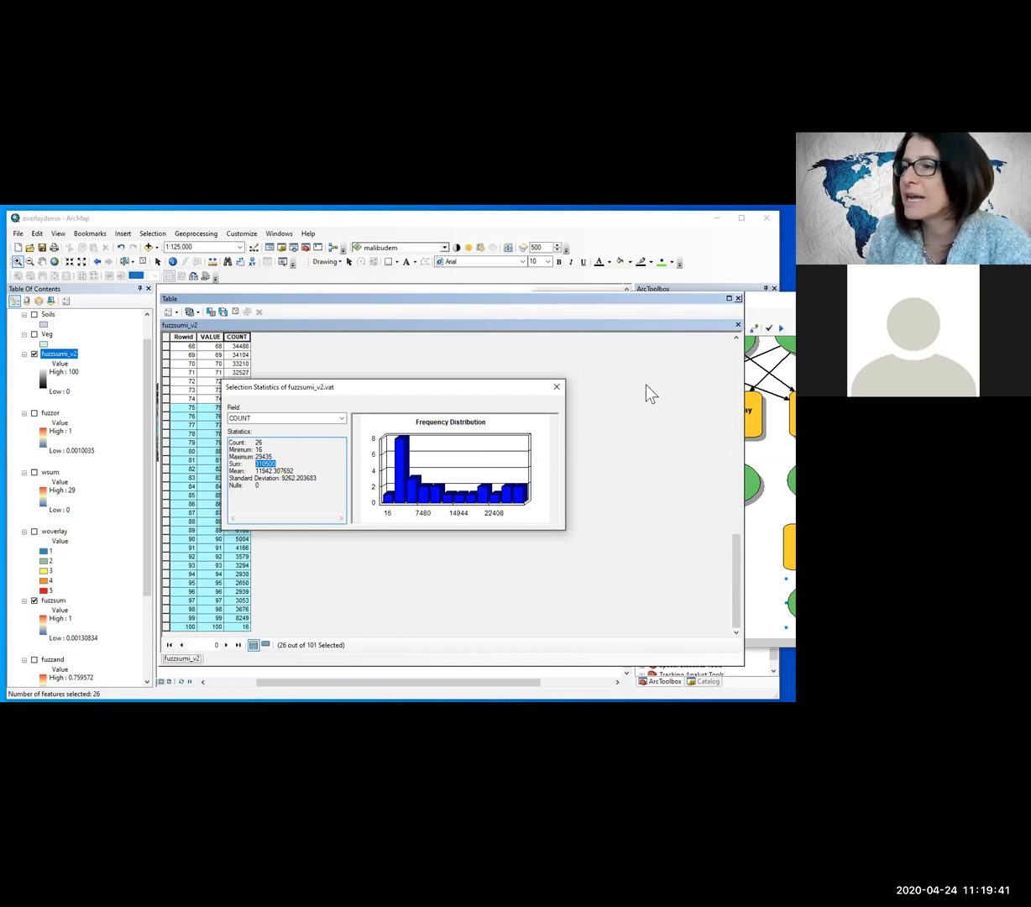
pyautogui.click(557, 387)
pyautogui.click(738, 298)
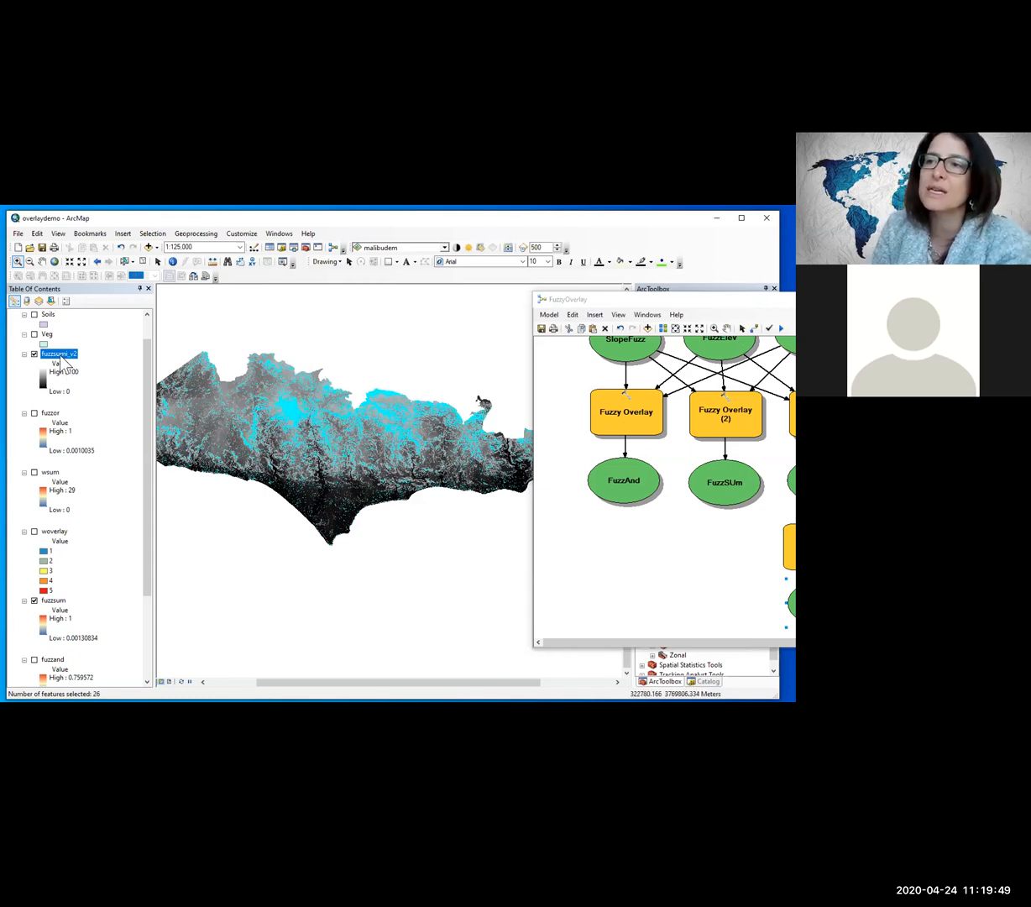
# Step: Open the model's Raster Calculator tool and replace its expression with Int("%FuzzSUm%"*100)
pyautogui.click(605, 301)
pyautogui.moveTo(606, 301); pyautogui.dragTo(424, 296)
pyautogui.doubleClick(627, 550)
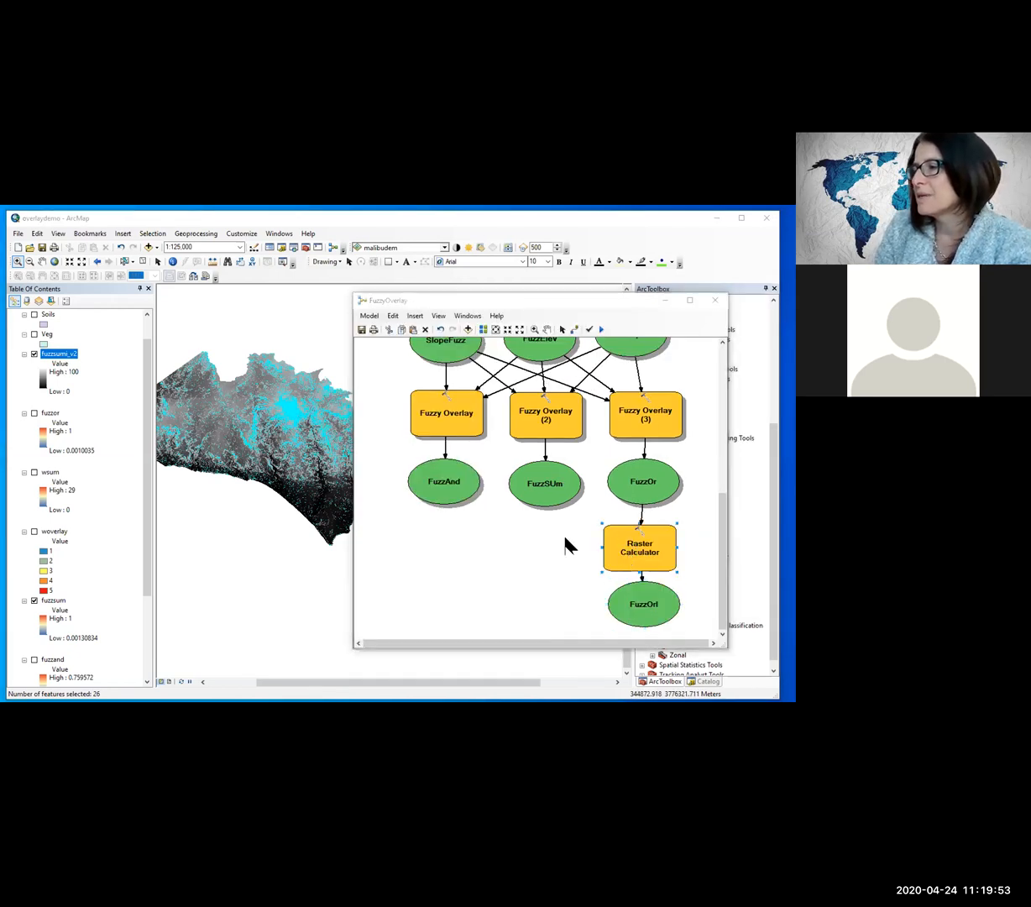
pyautogui.moveTo(309, 366); pyautogui.dragTo(158, 372)
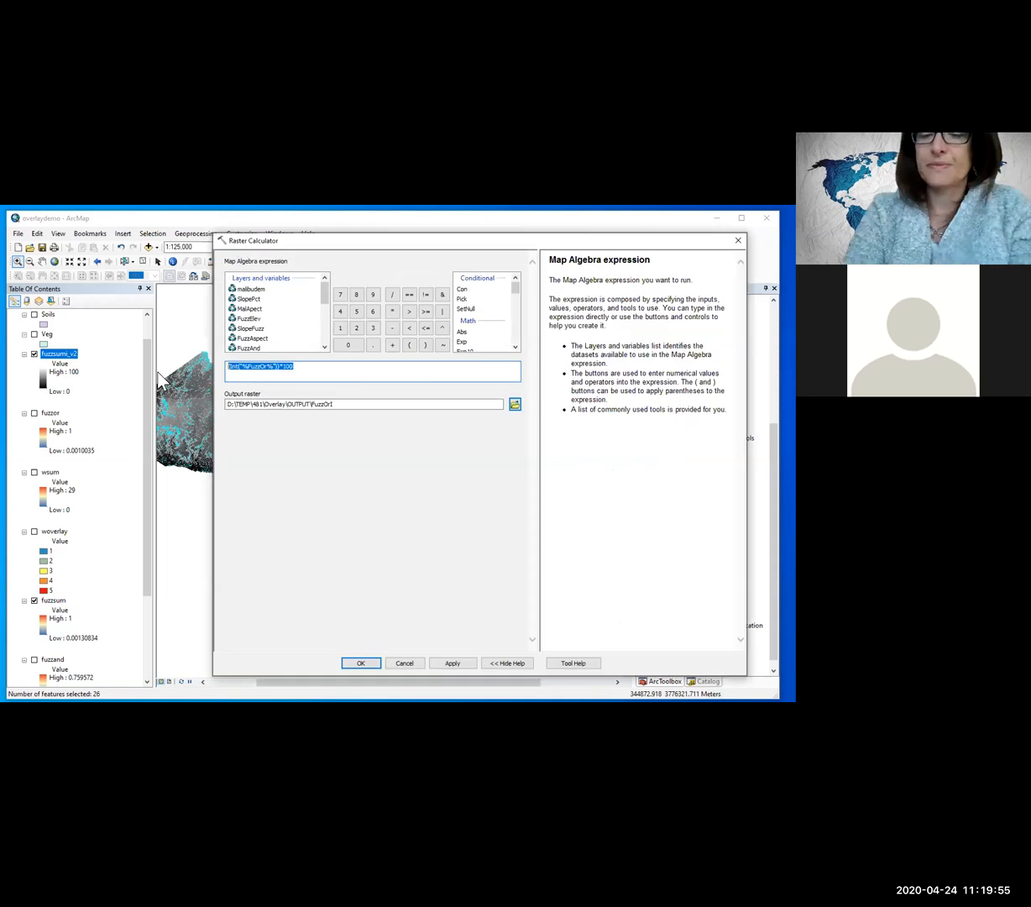
pyautogui.press('BackSpace')
pyautogui.moveTo(517, 292); pyautogui.dragTo(516, 299)
pyautogui.click(462, 315)
pyautogui.doubleClick(462, 315)
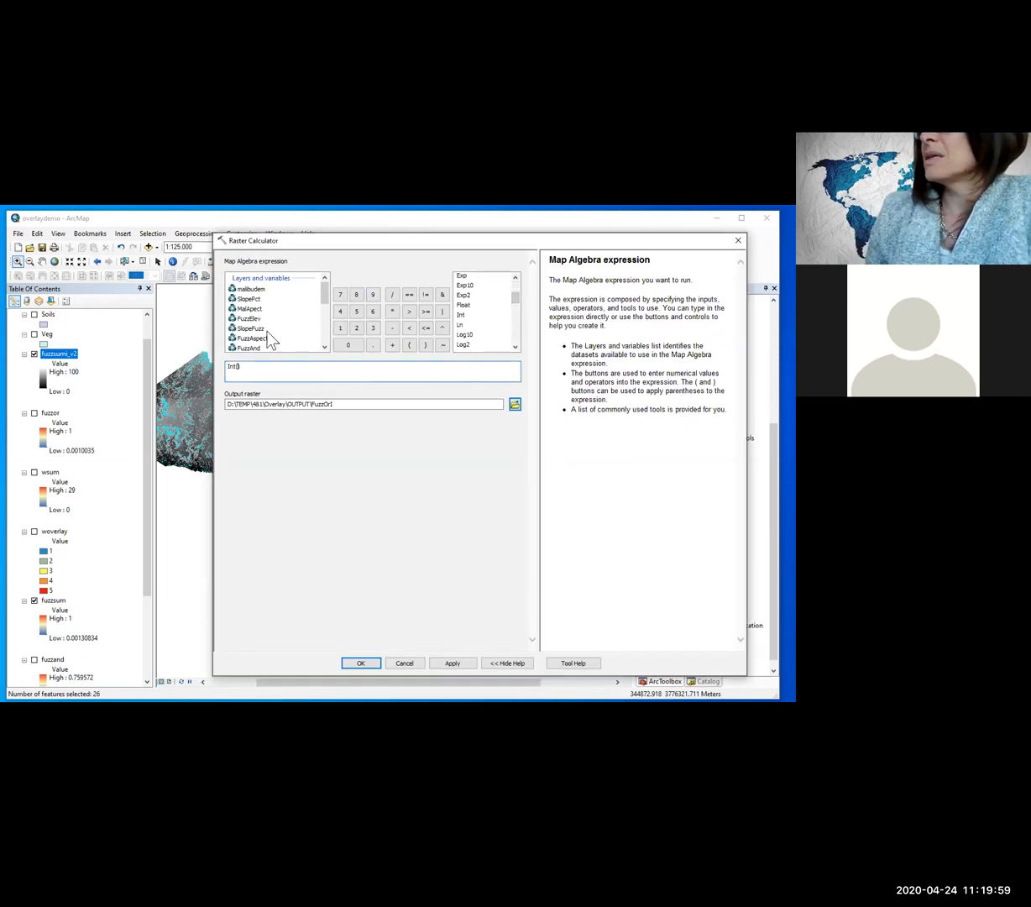
pyautogui.scroll(-1, 248, 327)
pyautogui.doubleClick(251, 331)
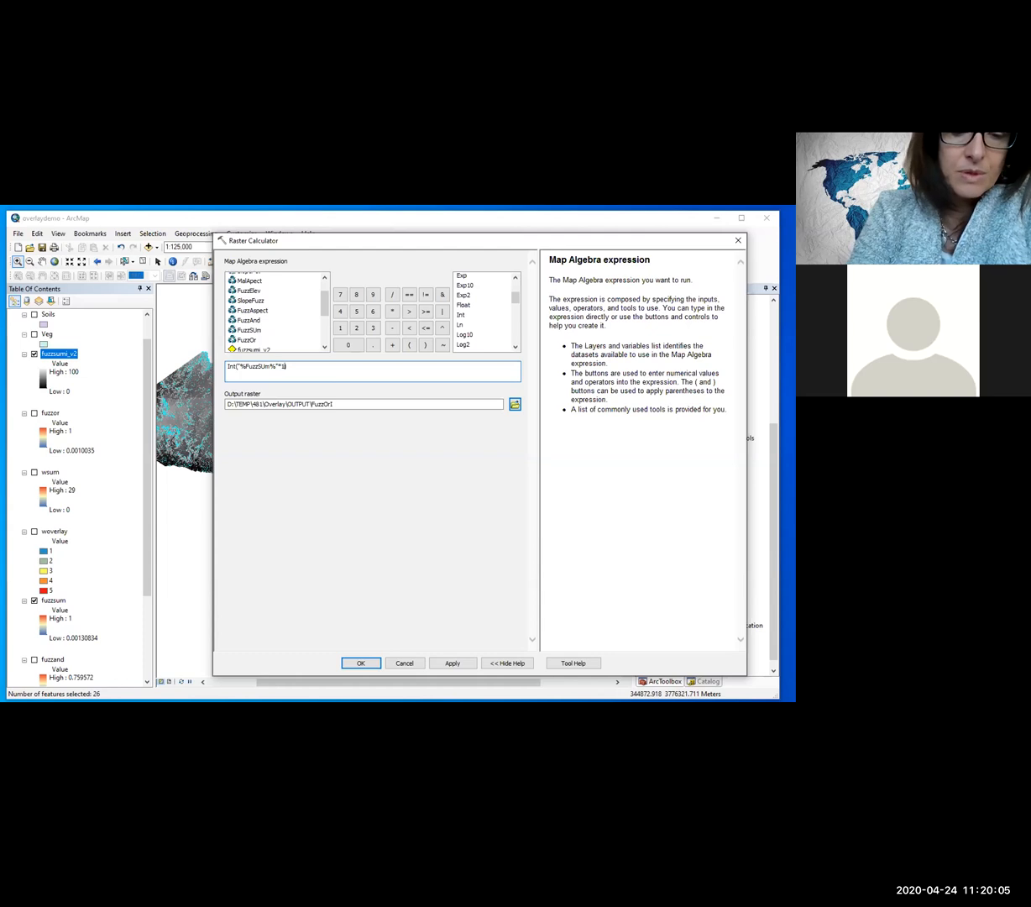
# Step: Set the model's Raster Calculator output raster to FuzzSumI in the Overlay\OUTPUT folder and apply the tool settings
pyautogui.moveTo(340, 404); pyautogui.dragTo(145, 422)
pyautogui.write('FuzzSum1')
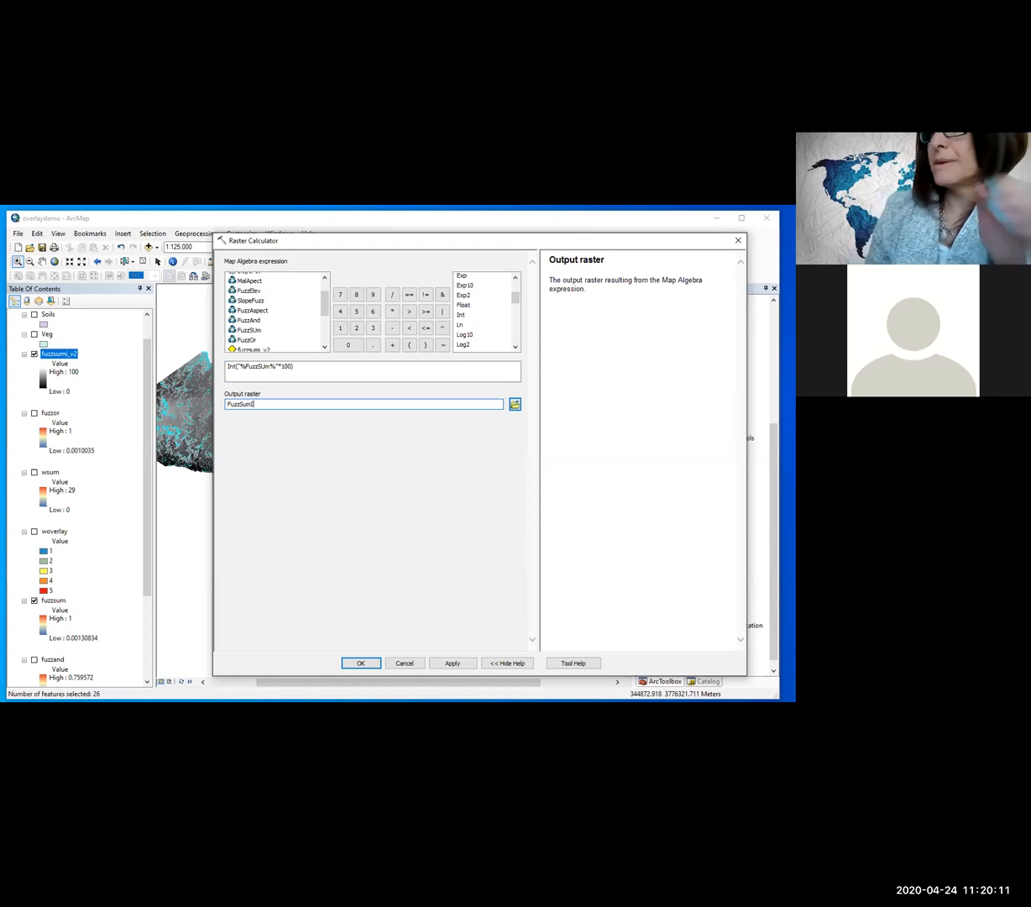
pyautogui.click(452, 664)
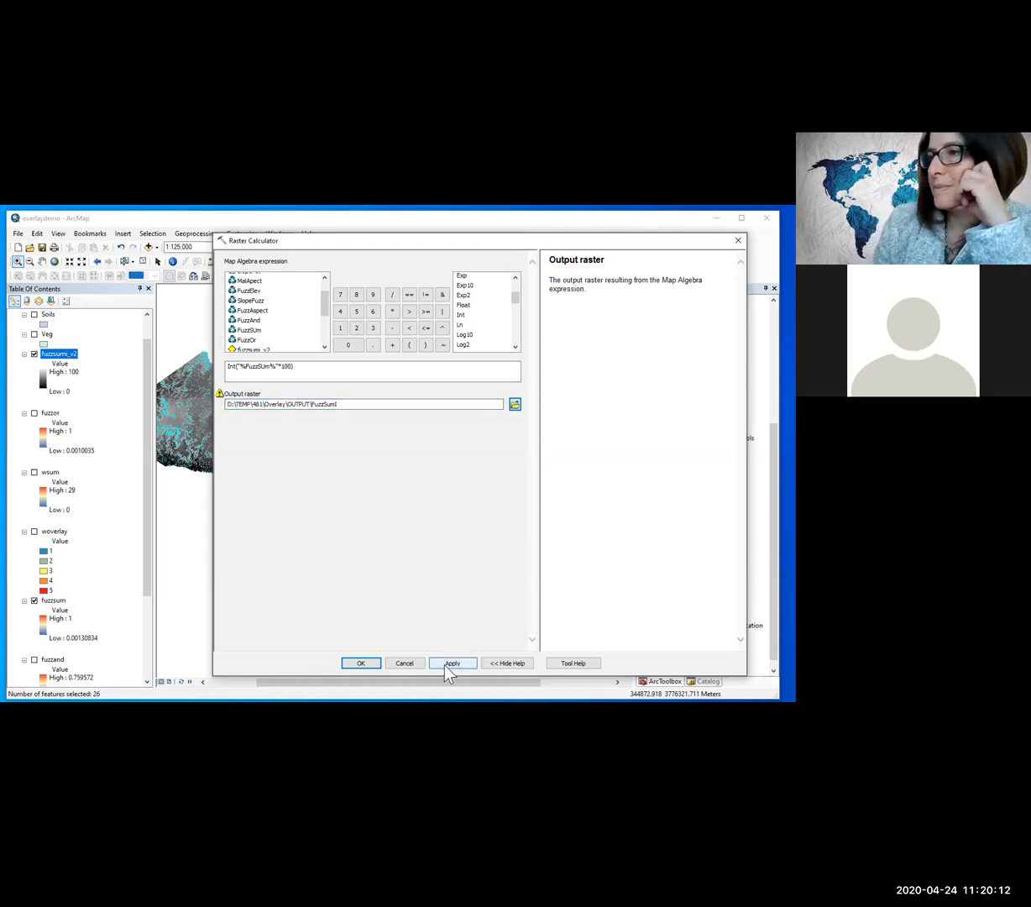
pyautogui.click(360, 663)
# Step: Arrange the Raster Calculator and FuzzSumI elements beneath FuzzSUm, and close the FuzzyOverlay model with its changes saved
pyautogui.moveTo(637, 556); pyautogui.dragTo(554, 552)
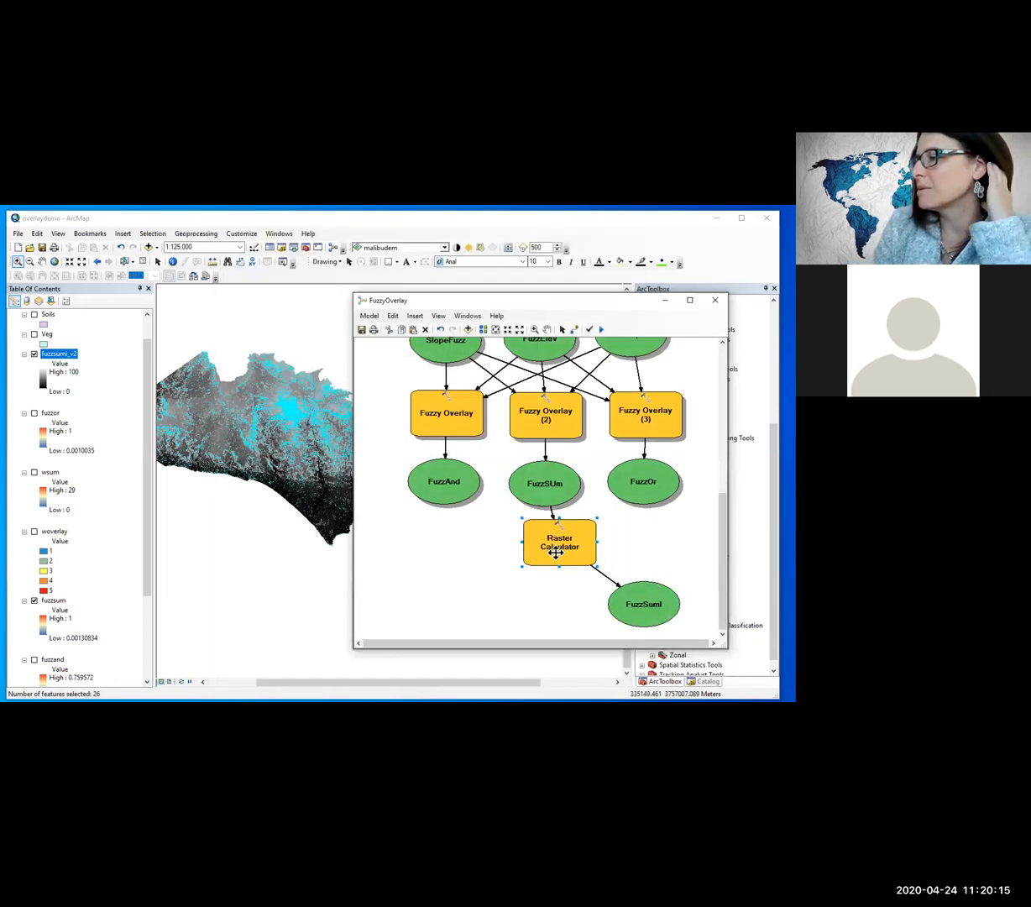
pyautogui.moveTo(644, 612); pyautogui.dragTo(559, 611)
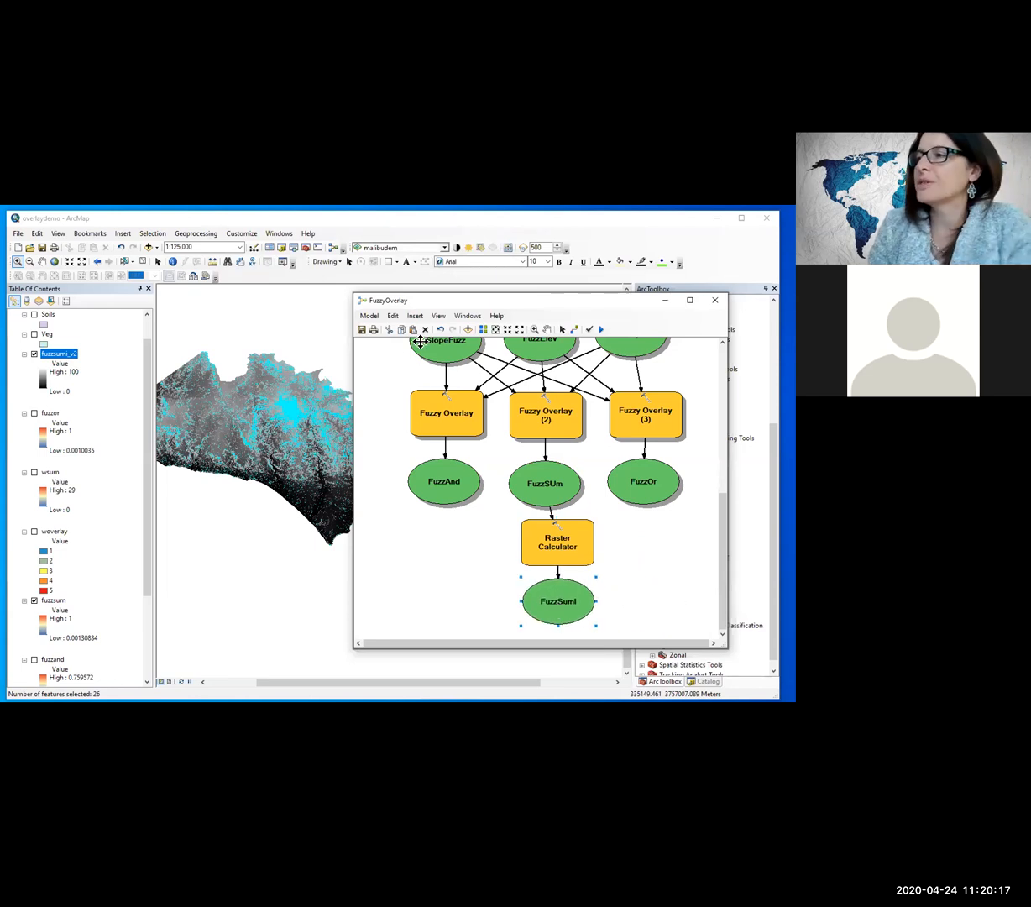
pyautogui.click(715, 302)
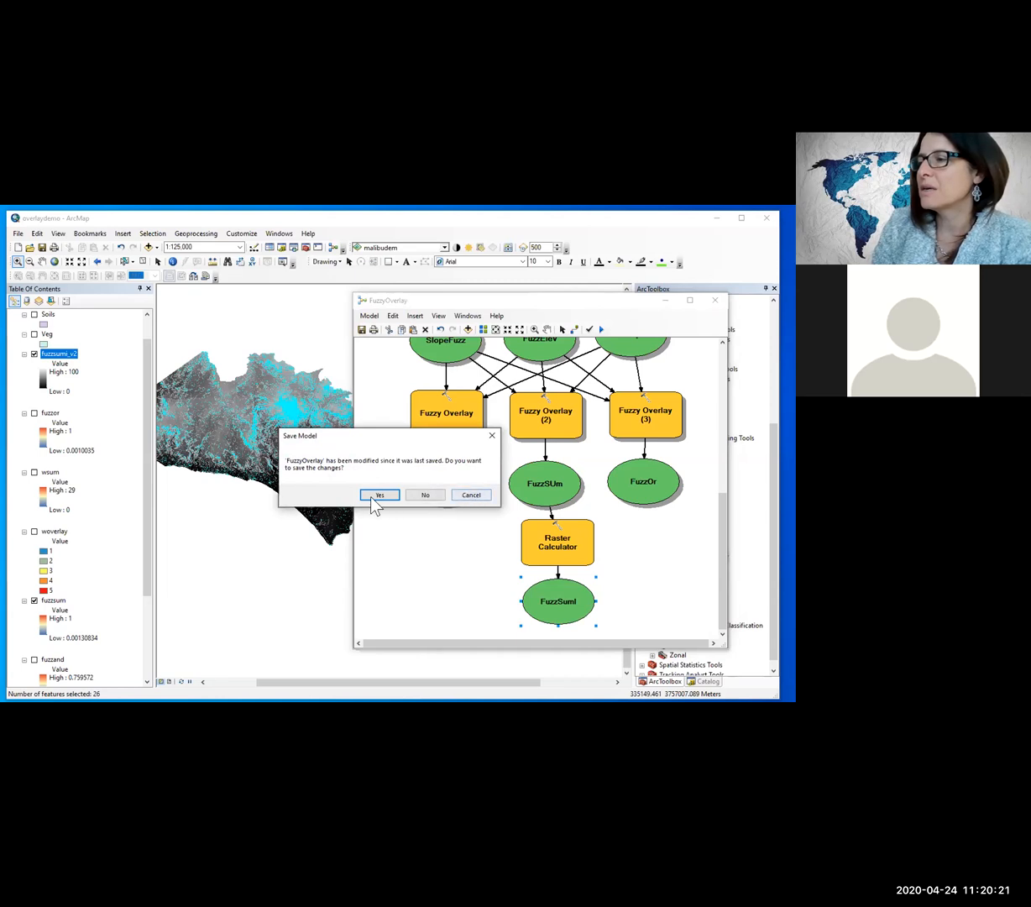
pyautogui.click(378, 497)
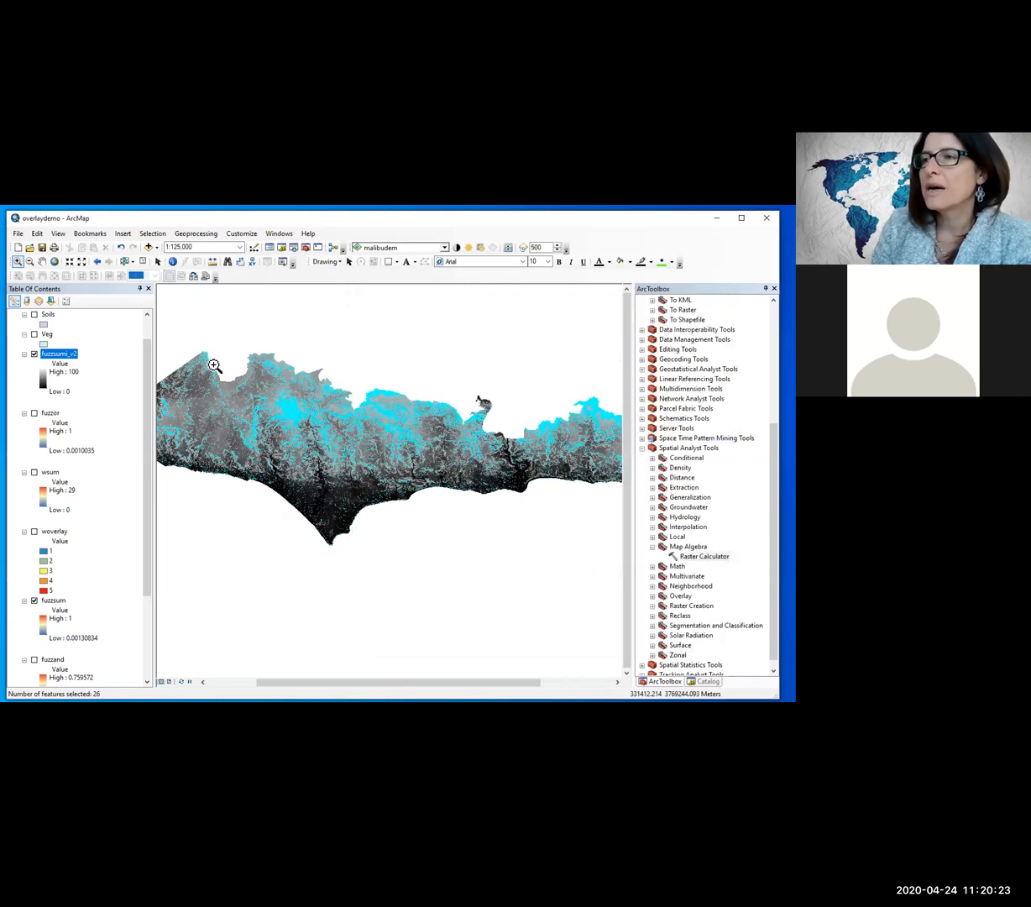
# Step: Examine the selected high-hazard cells of fuzzsumi_v2 up close, and return to the full Malibu extent
pyautogui.scroll(-2, 271, 426)
pyautogui.scroll(3, 277, 430)
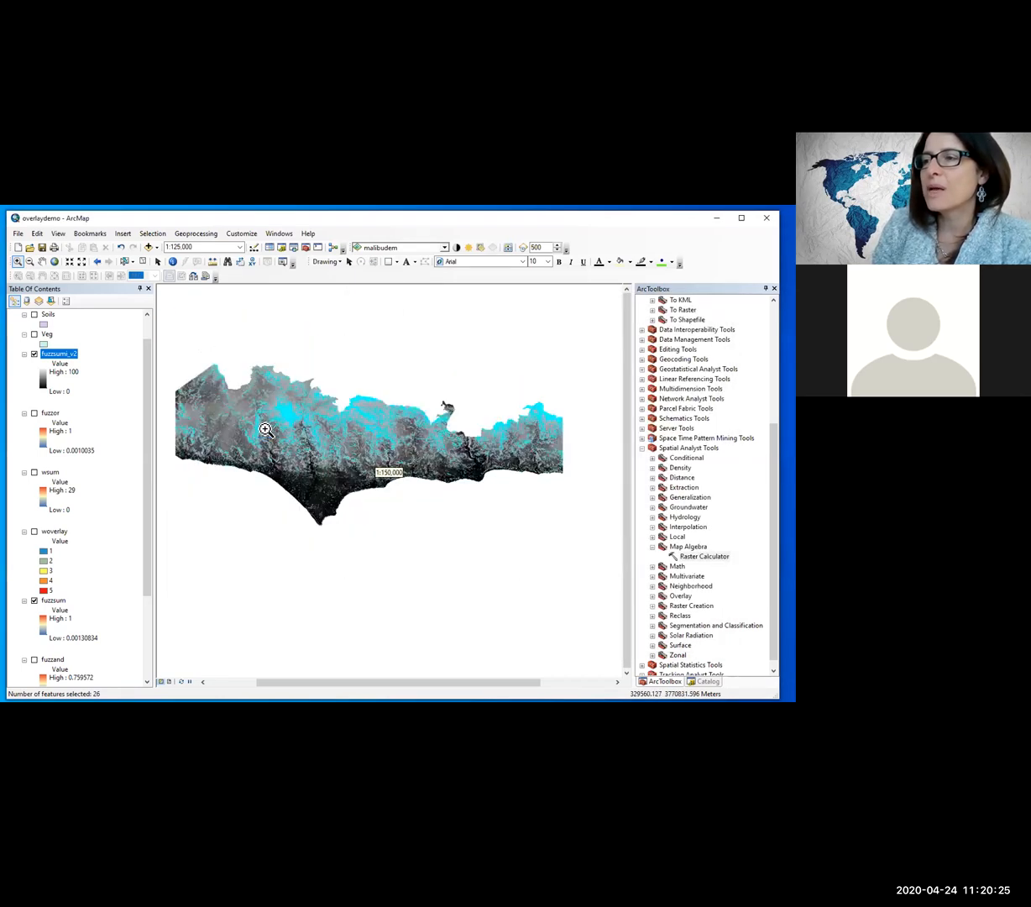
pyautogui.moveTo(277, 416); pyautogui.dragTo(308, 434)
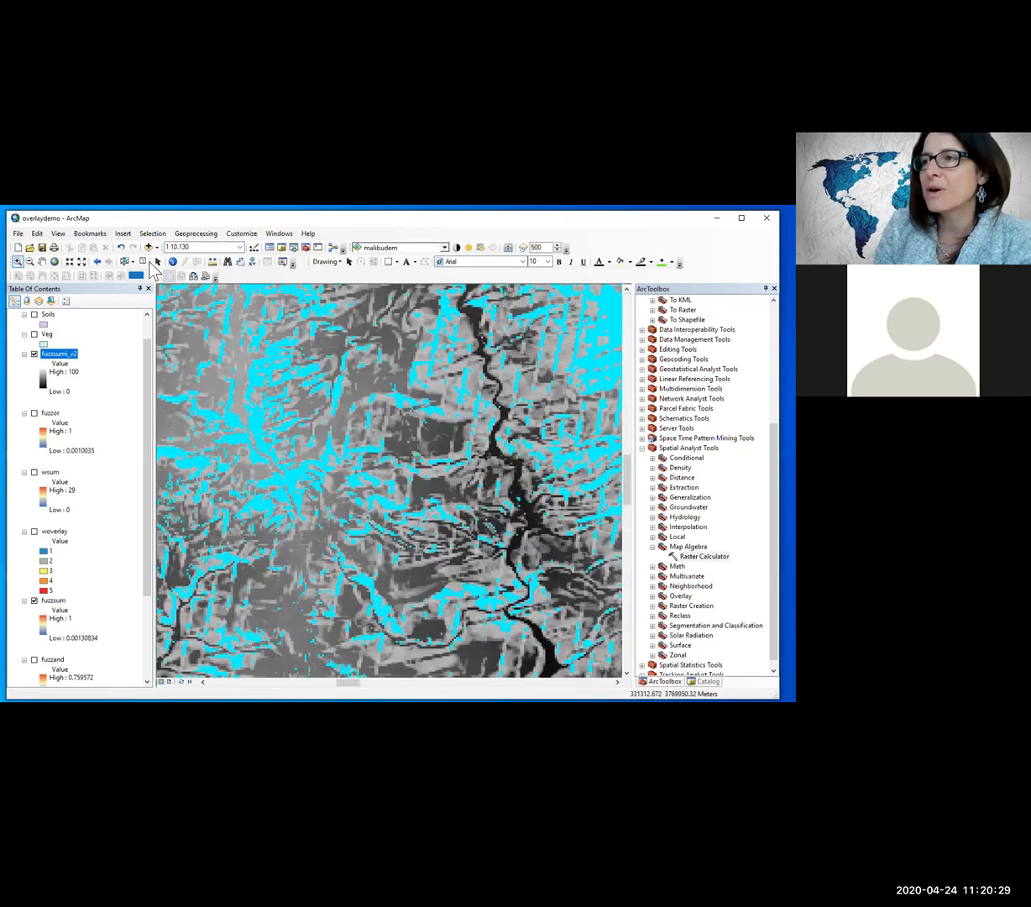
pyautogui.click(96, 261)
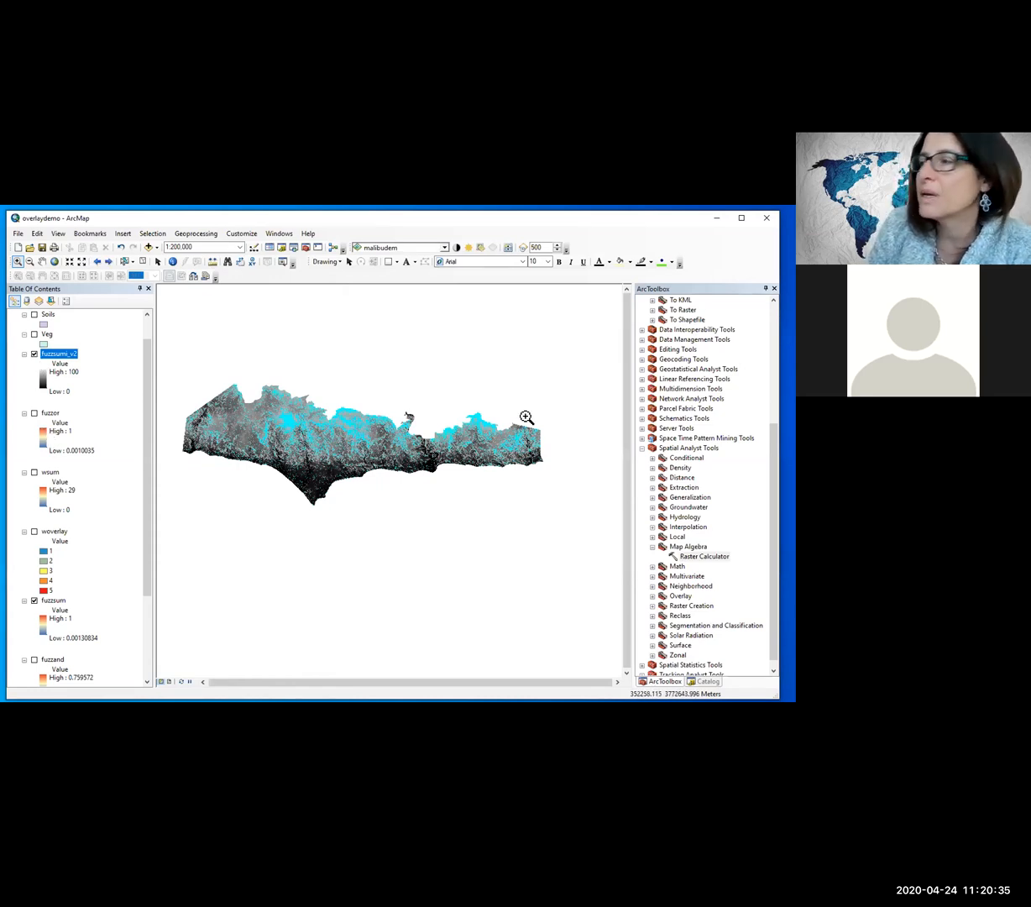
# Step: Add the fuzzsum raster from the Overlay\OUTPUT folder to the map above fuzzsumi_v2, building its pyramids
pyautogui.click(282, 247)
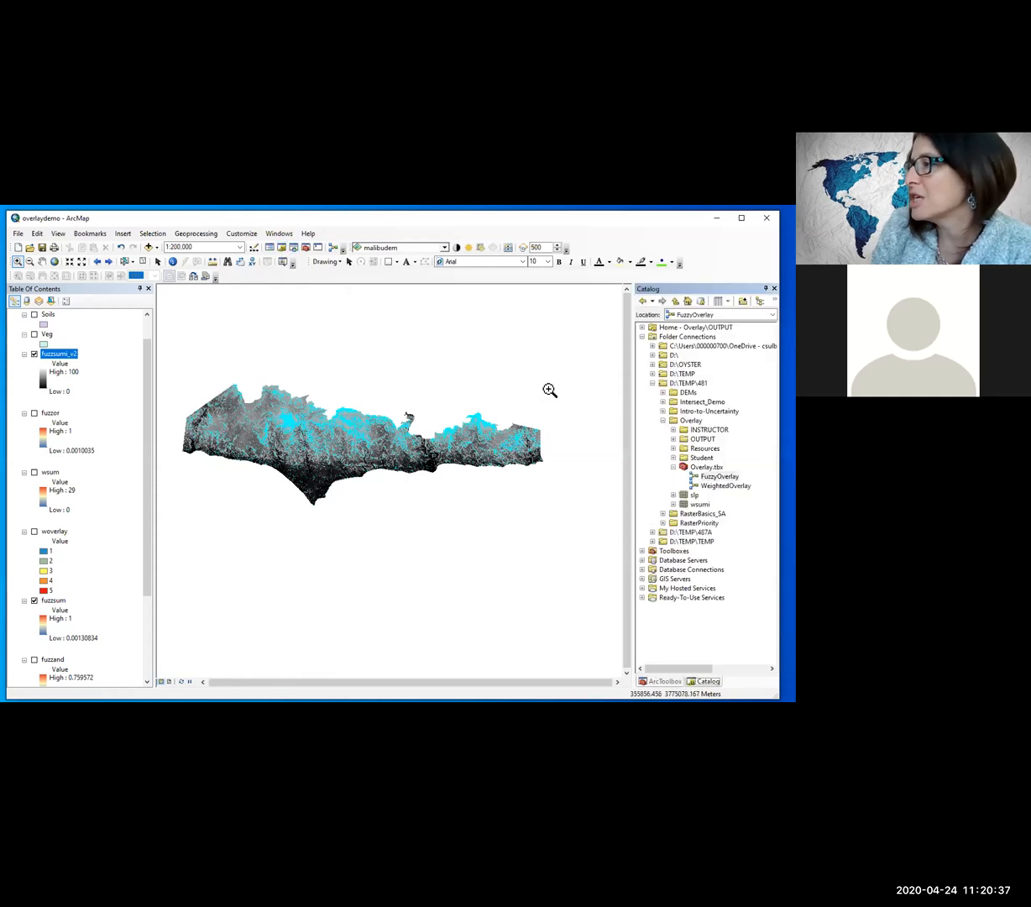
pyautogui.click(673, 439)
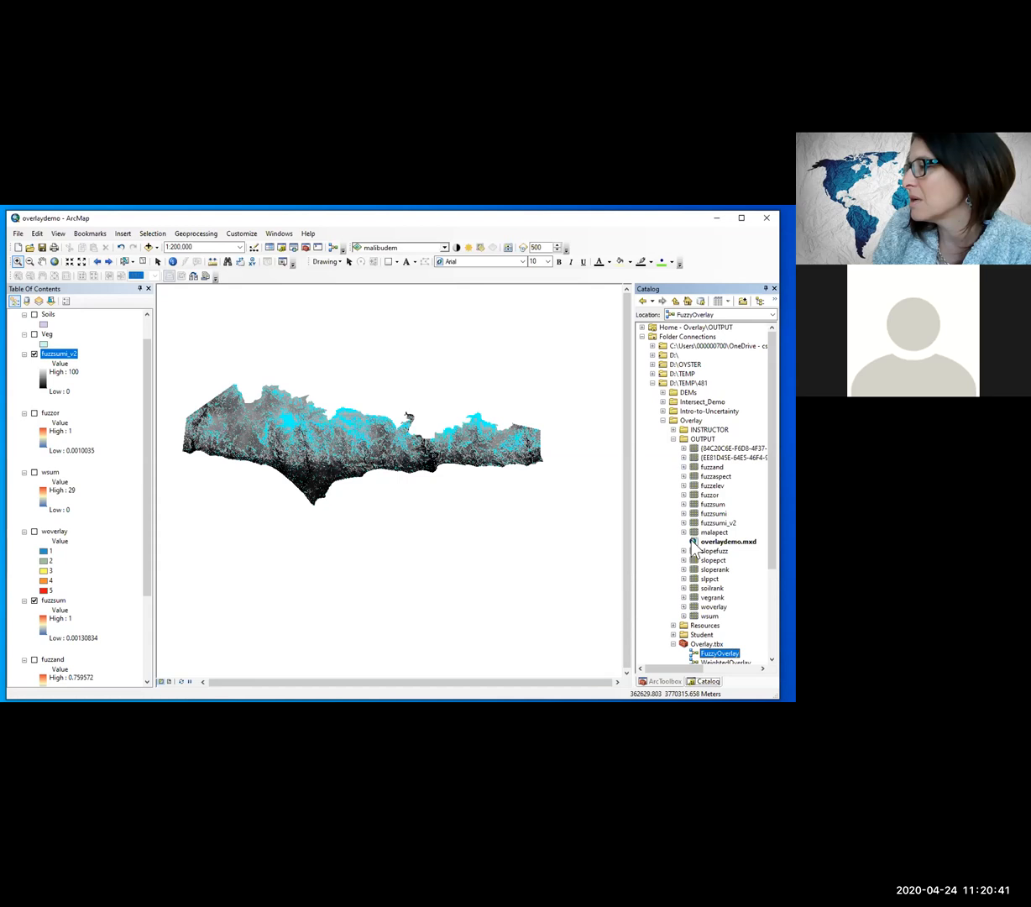
pyautogui.moveTo(694, 504); pyautogui.dragTo(76, 359)
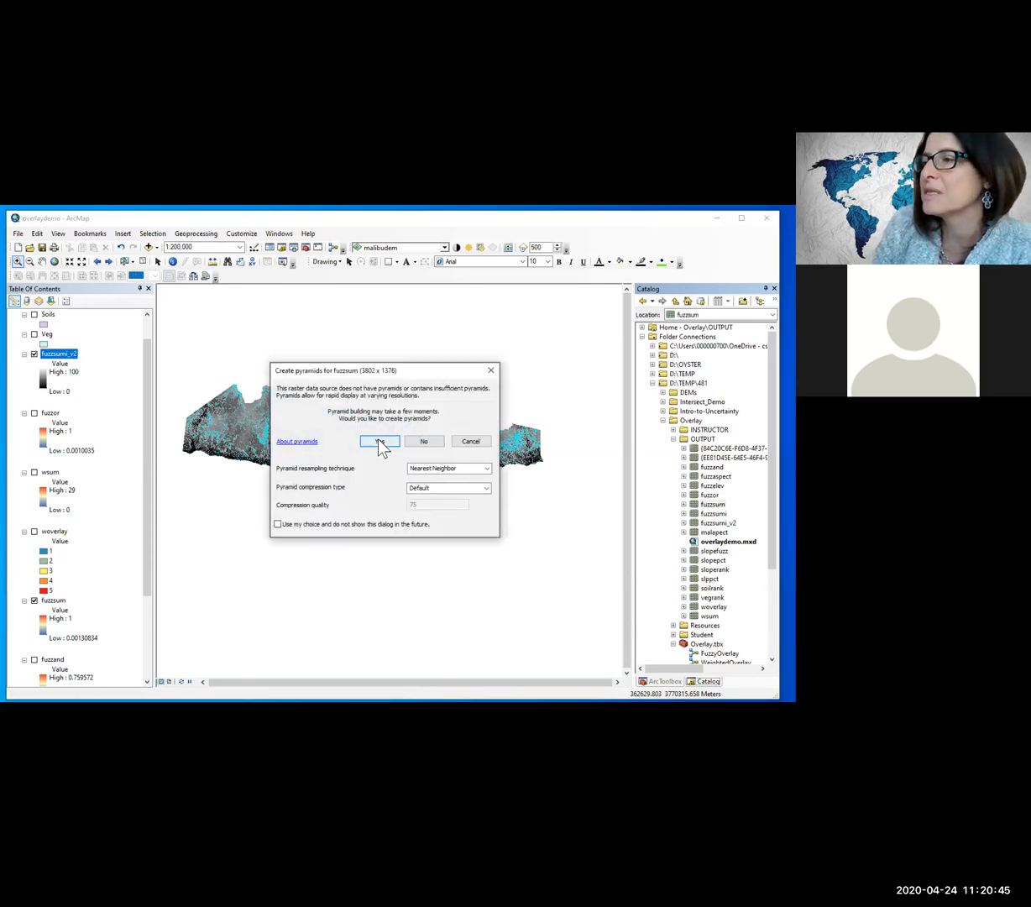
pyautogui.click(382, 441)
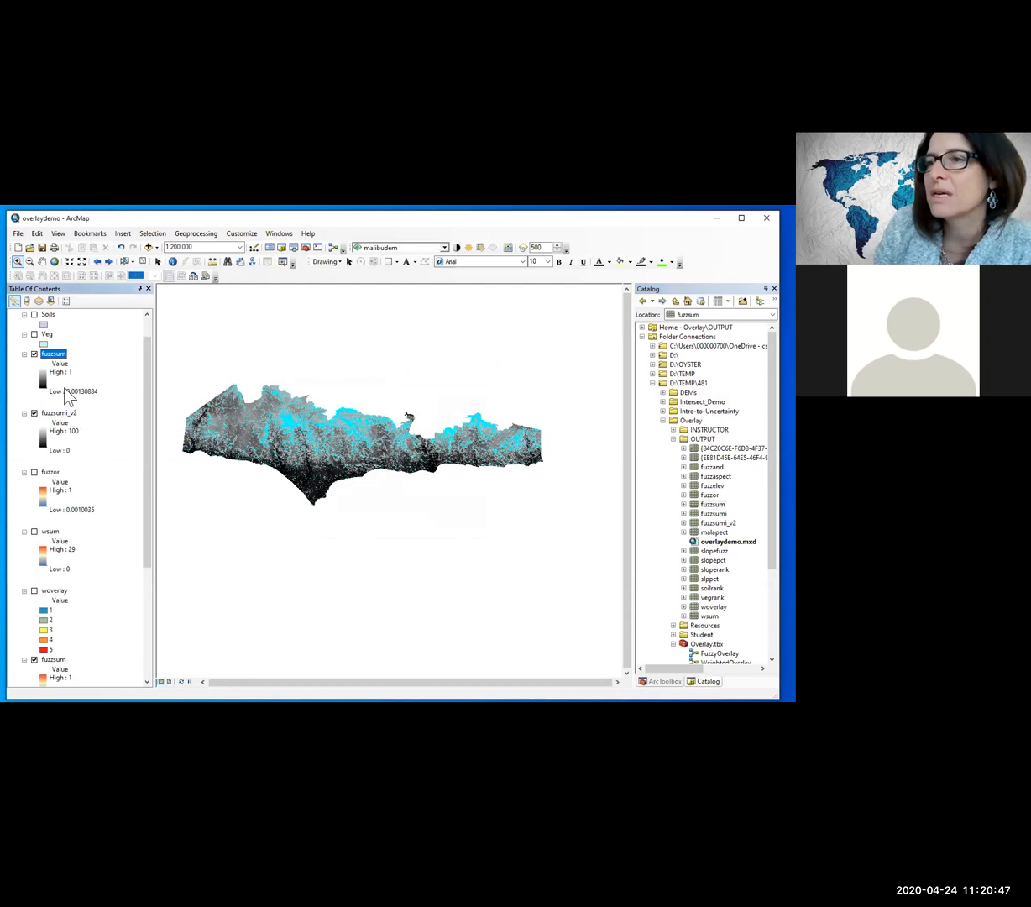
# Step: Hide the fuzzsumi_v2 layer and remove the duplicate grayscale fuzzsum layer from the map
pyautogui.click(34, 413)
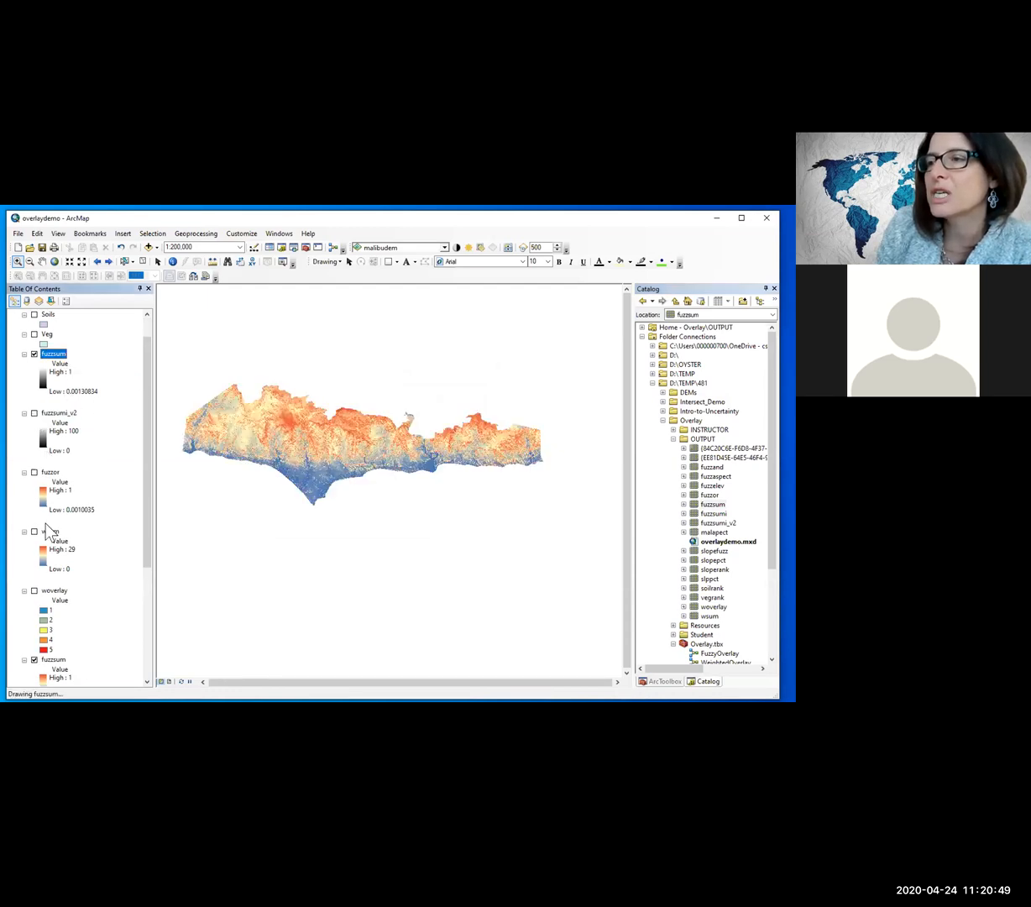
pyautogui.rightClick(52, 361)
pyautogui.click(61, 373)
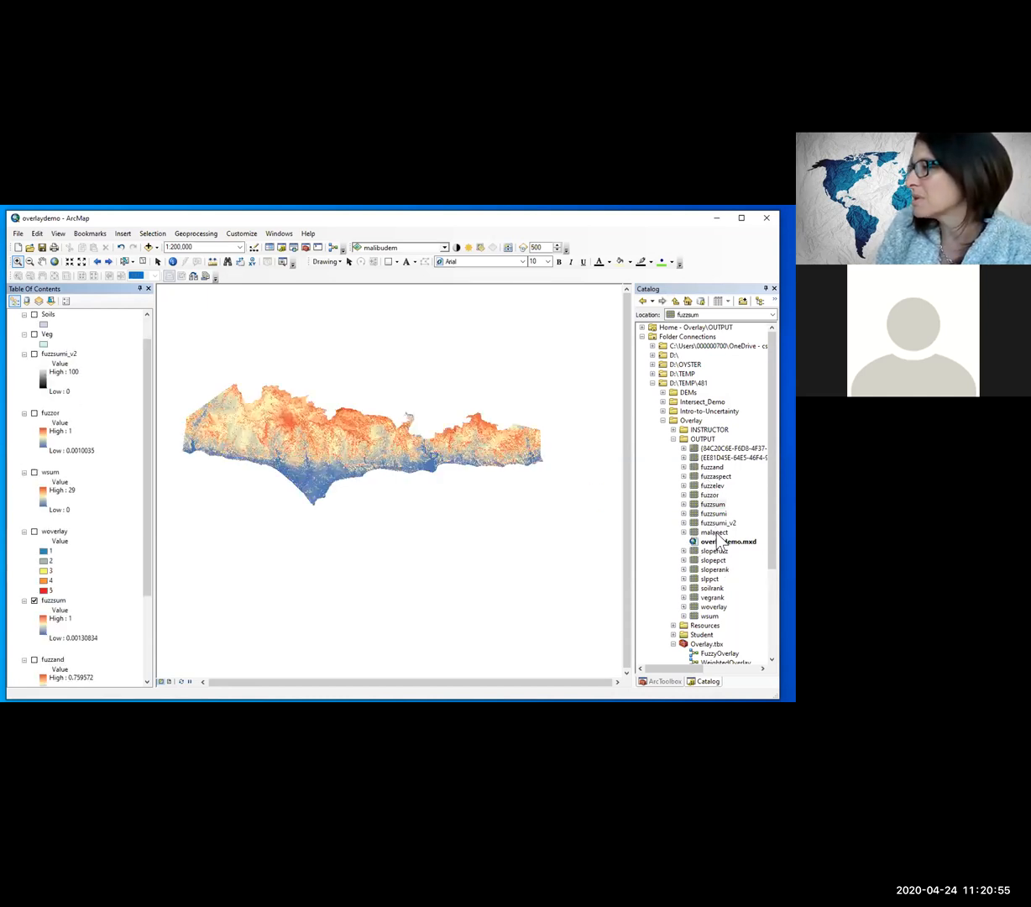
# Step: Add the slopefuzz raster from the Overlay\OUTPUT folder to the map above fuzzsumi_v2, building its pyramids
pyautogui.moveTo(714, 551); pyautogui.dragTo(84, 342)
pyautogui.click(394, 444)
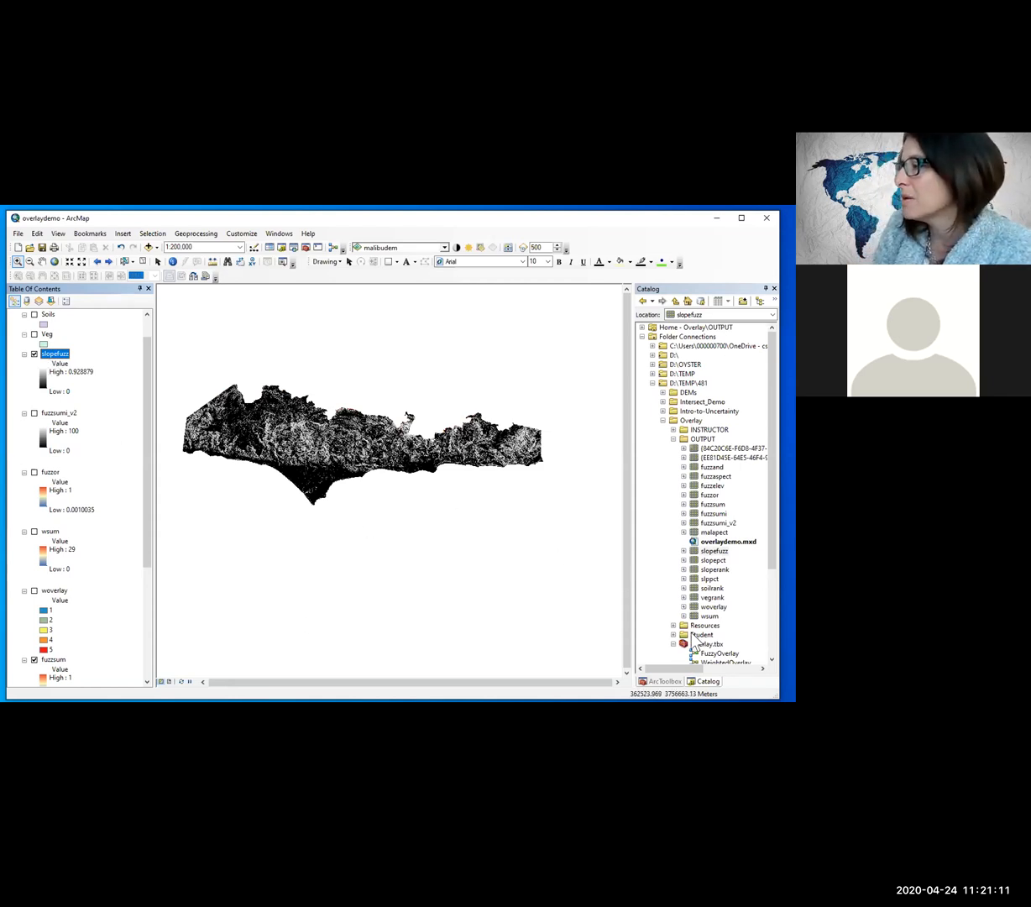
# Step: Open the FuzzyOverlay model from the Overlay.tbx toolbox for editing
pyautogui.scroll(-2, 694, 643)
pyautogui.click(710, 598)
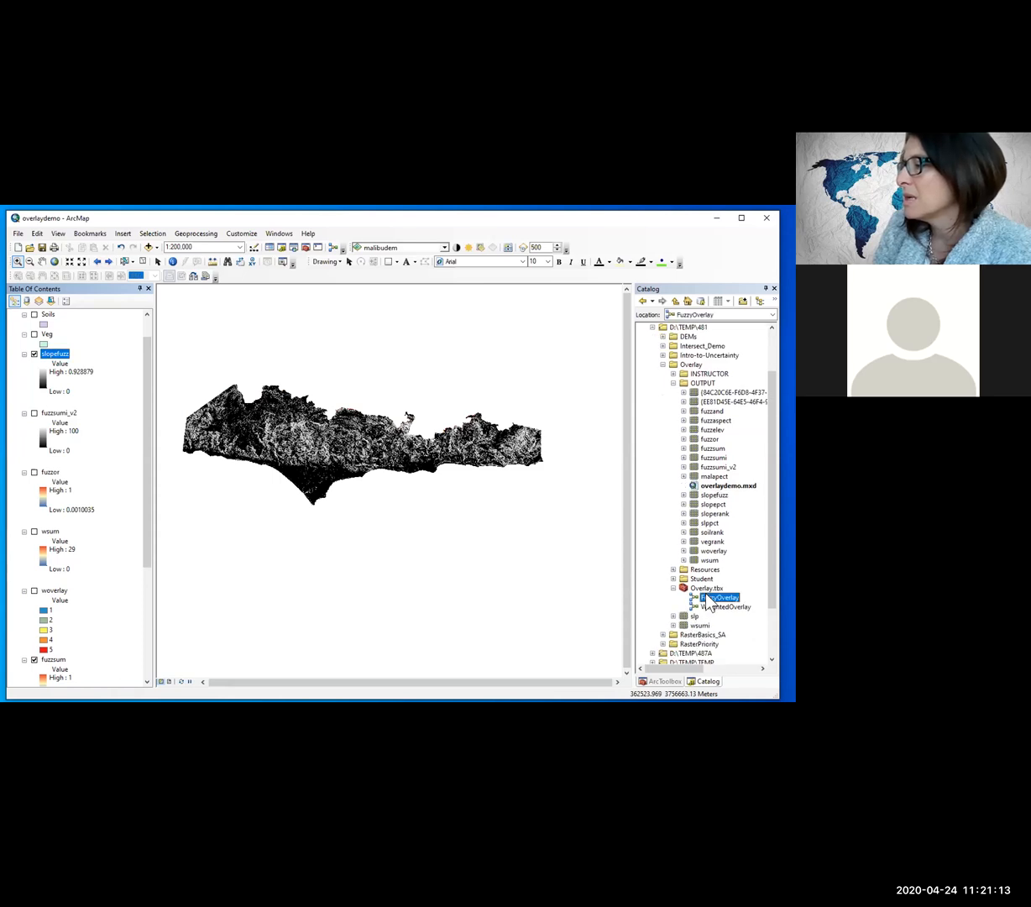
pyautogui.rightClick(708, 603)
pyautogui.click(735, 456)
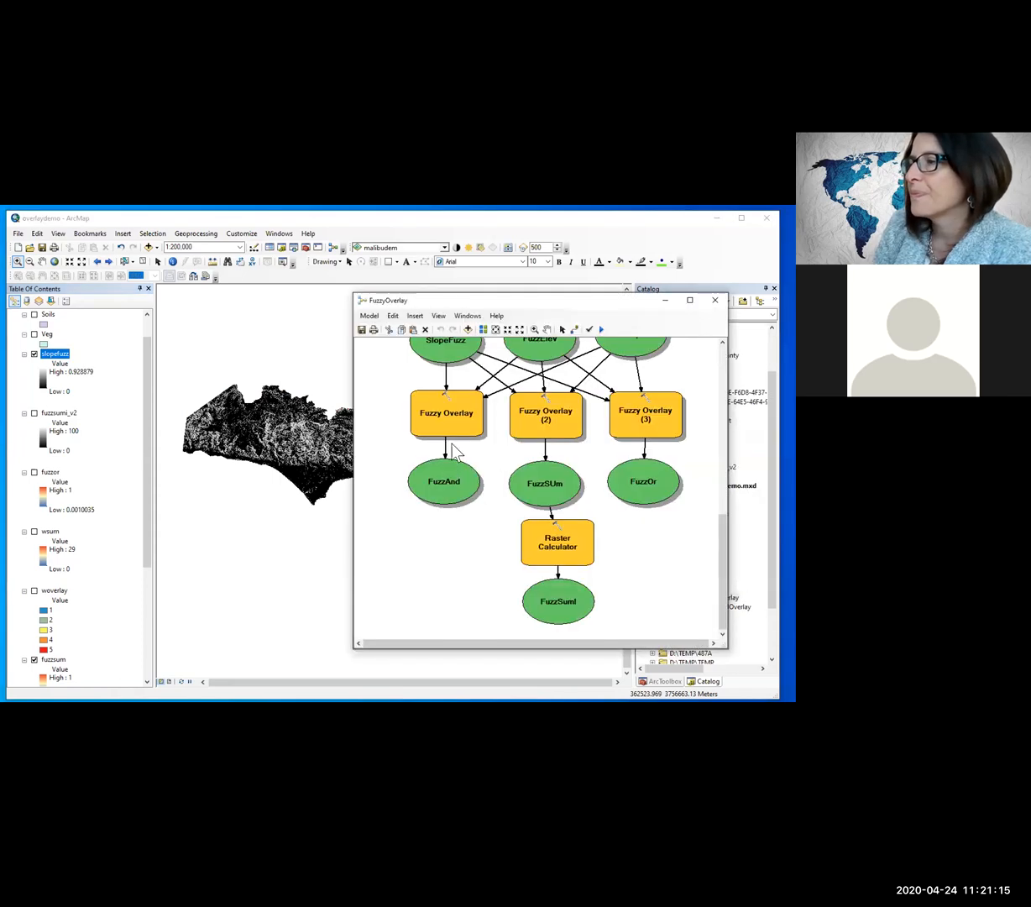